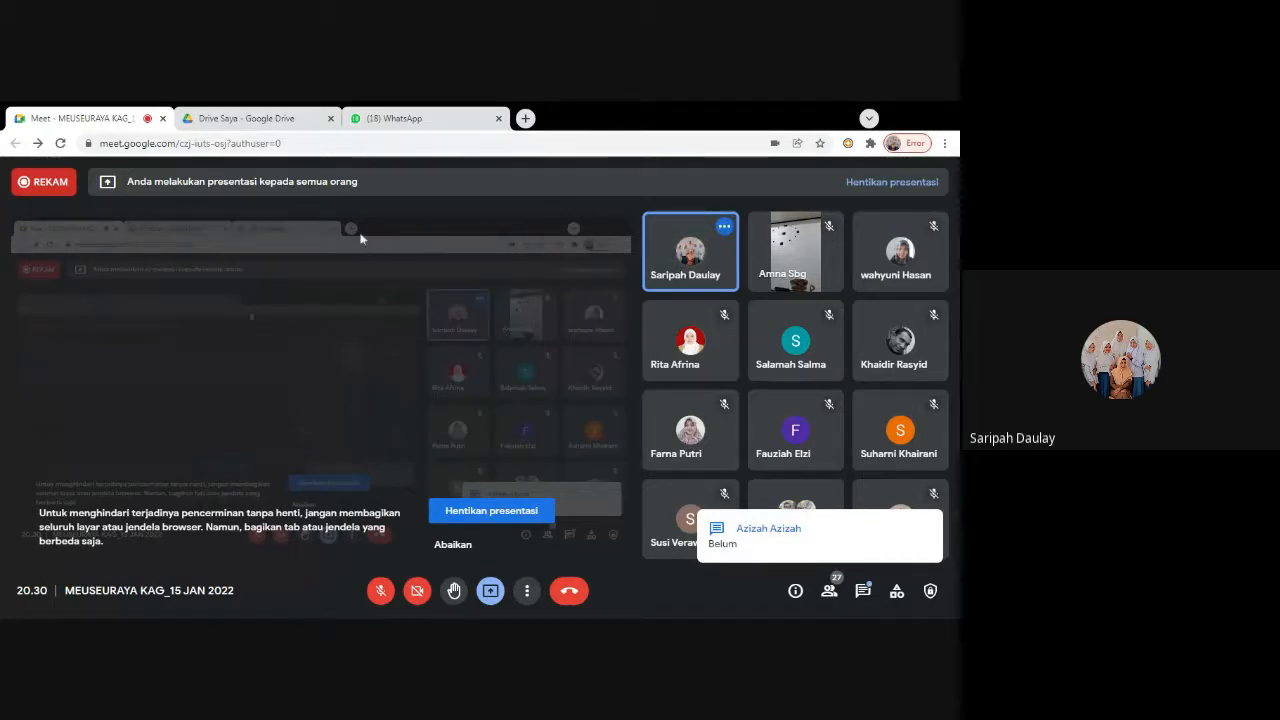
Switch to Google Drive, search for "kuis meuseuraya" and open the form KUIS MENGENAL MEUSEURAYA
{"action": "mouse_move", "coordinate": [375, 229]}
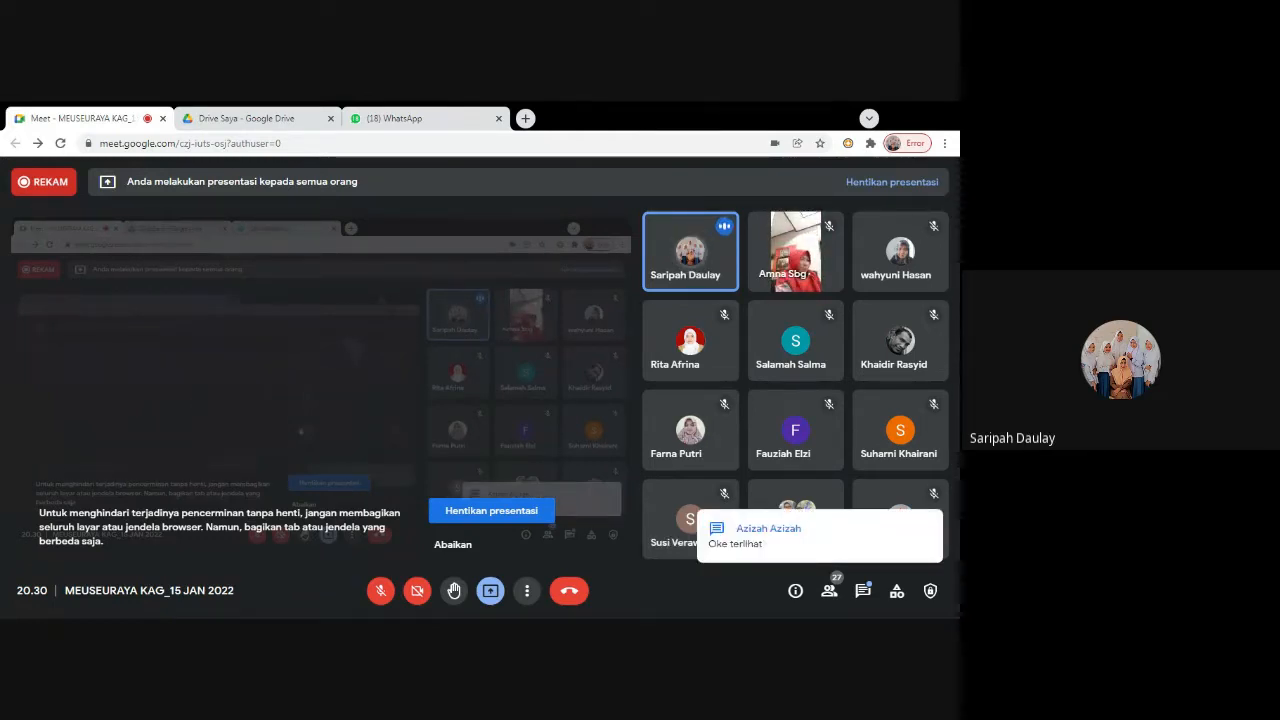
{"action": "left_click", "coordinate": [222, 120]}
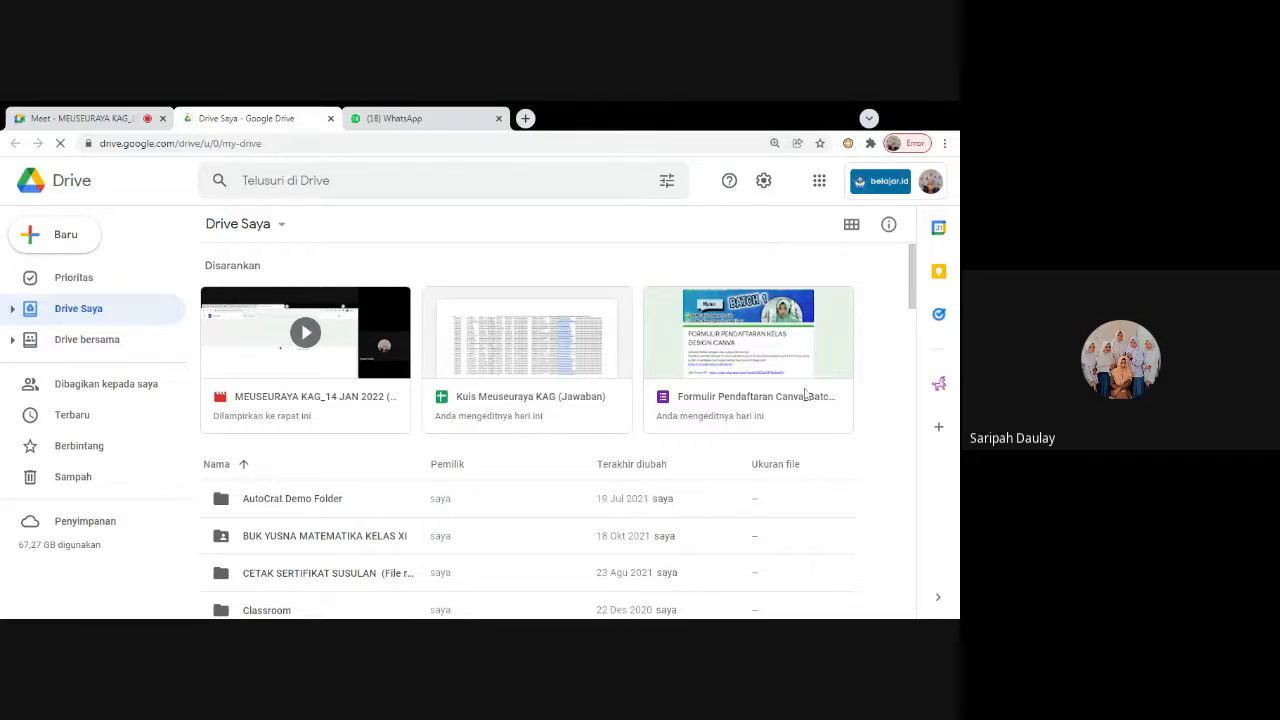
{"action": "scroll", "coordinate": [375, 340], "scroll_direction": "down", "scroll_amount": 3}
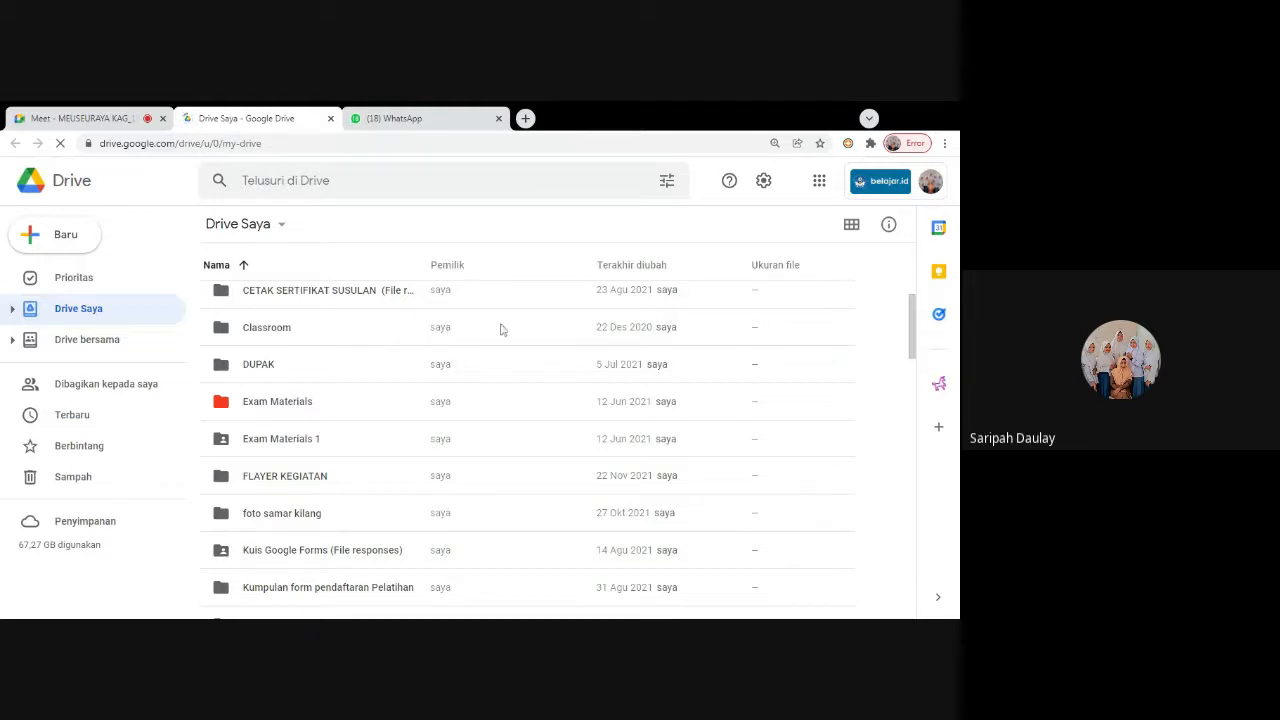
{"action": "scroll", "coordinate": [380, 380], "scroll_direction": "down", "scroll_amount": 2}
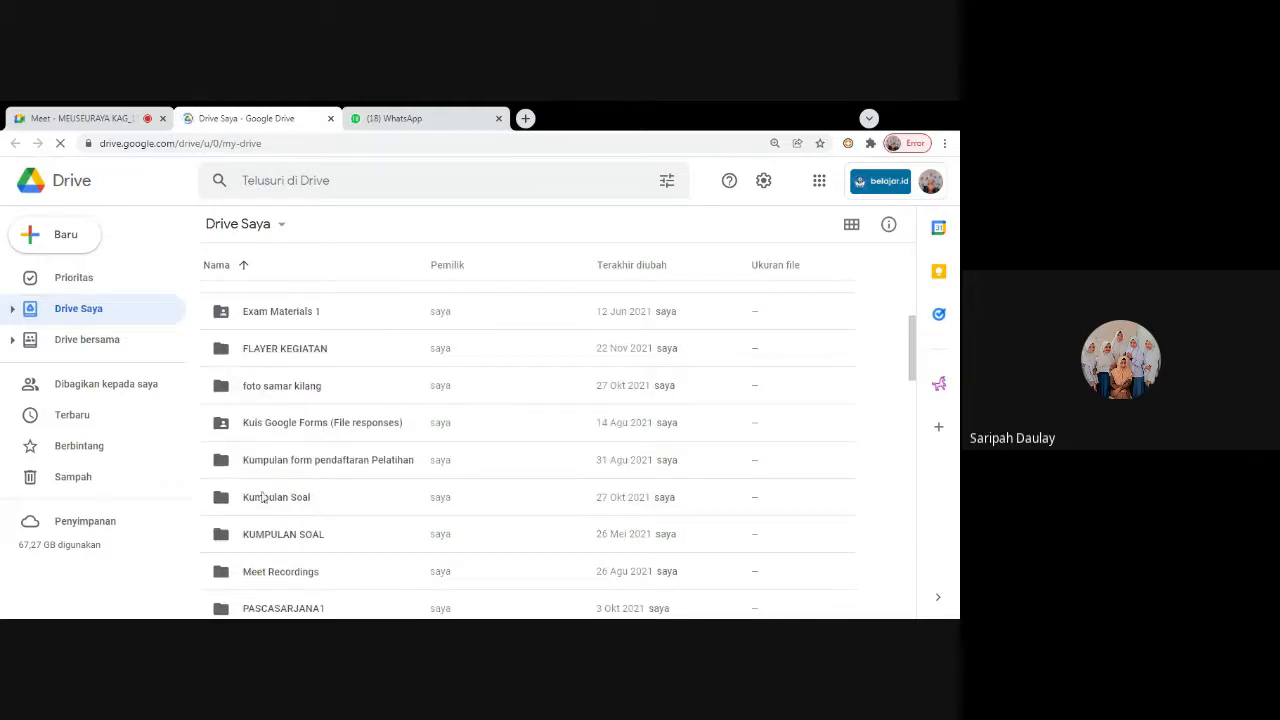
{"action": "scroll", "coordinate": [275, 352], "scroll_direction": "up", "scroll_amount": 5}
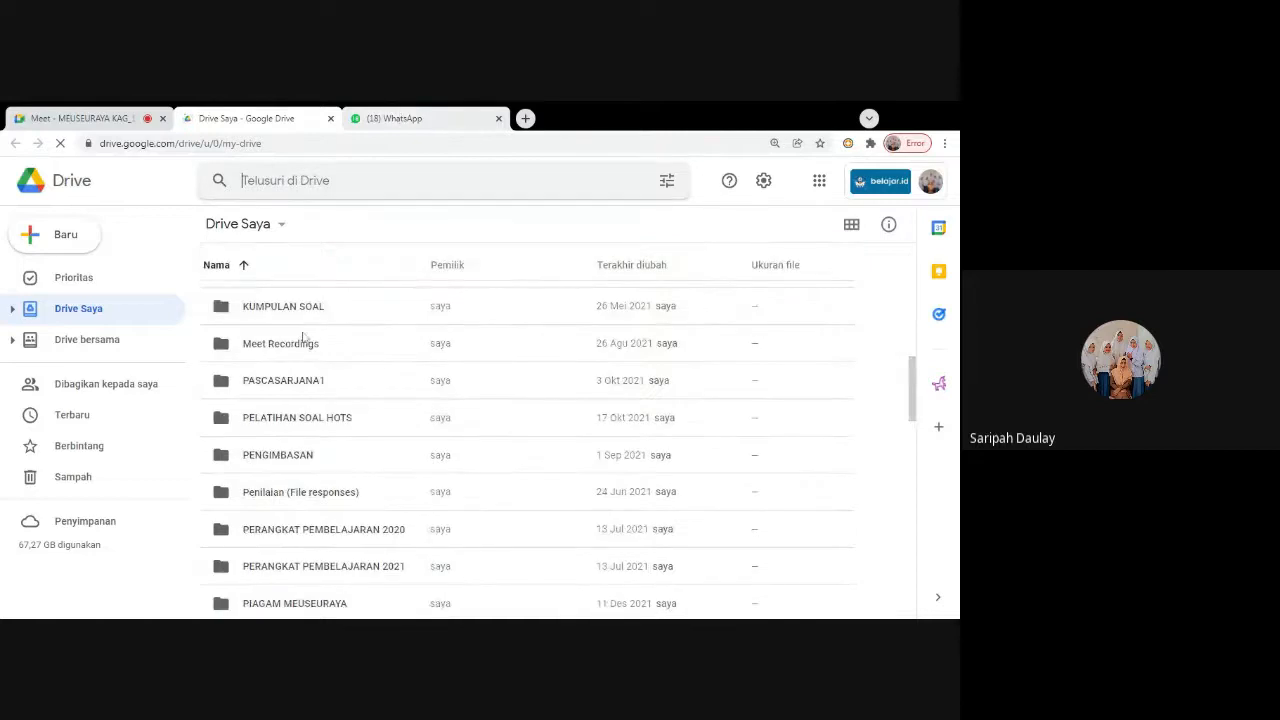
{"action": "scroll", "coordinate": [264, 527], "scroll_direction": "down", "scroll_amount": 10}
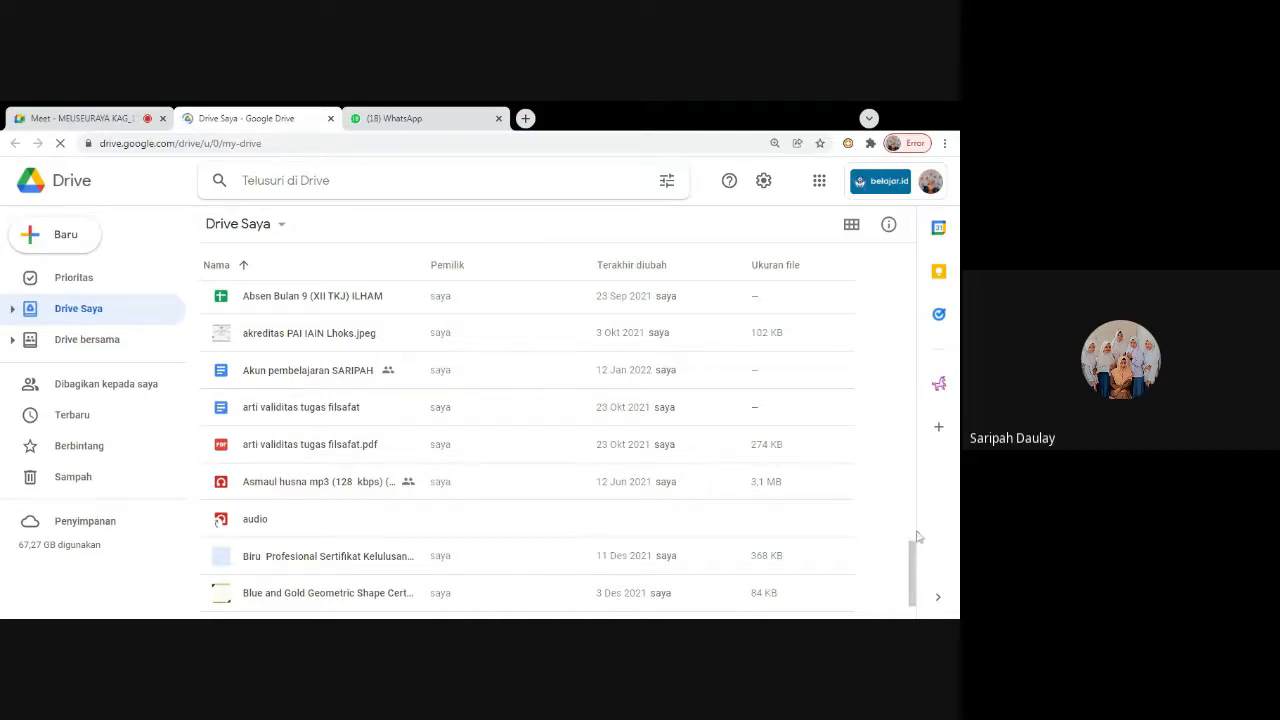
{"action": "scroll", "coordinate": [230, 262], "scroll_direction": "up", "scroll_amount": 5}
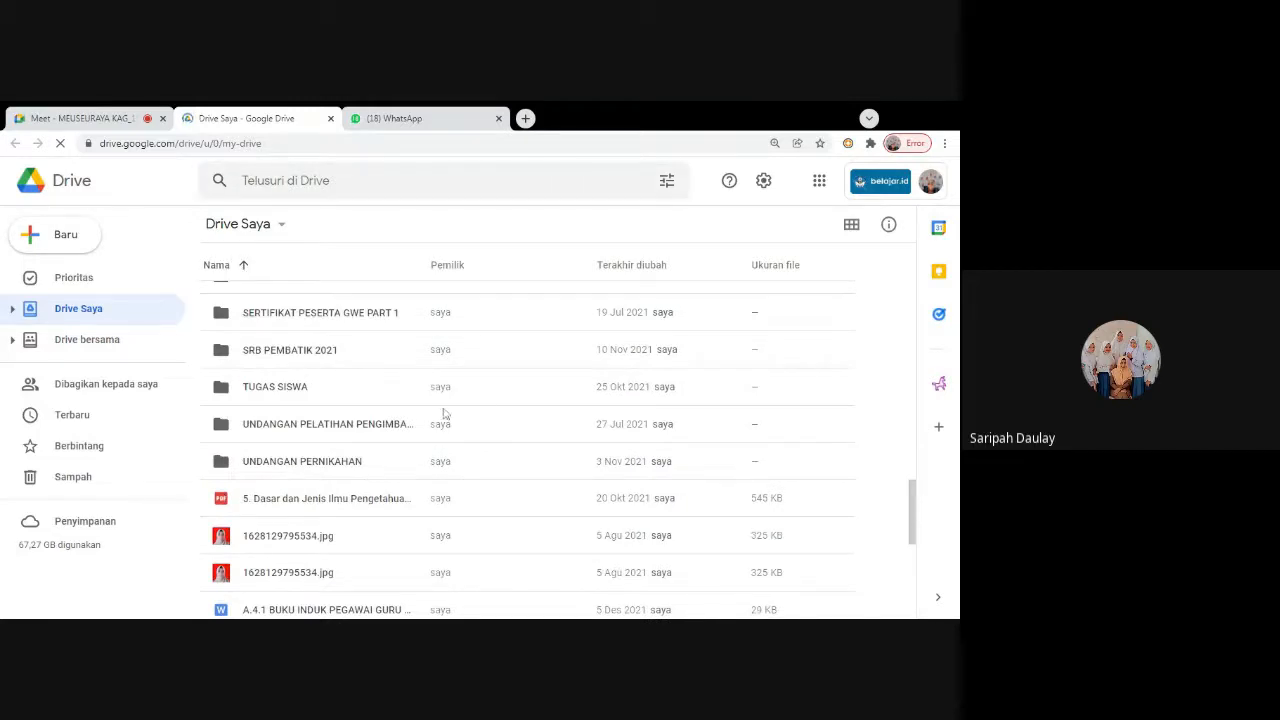
{"action": "left_click", "coordinate": [266, 181]}
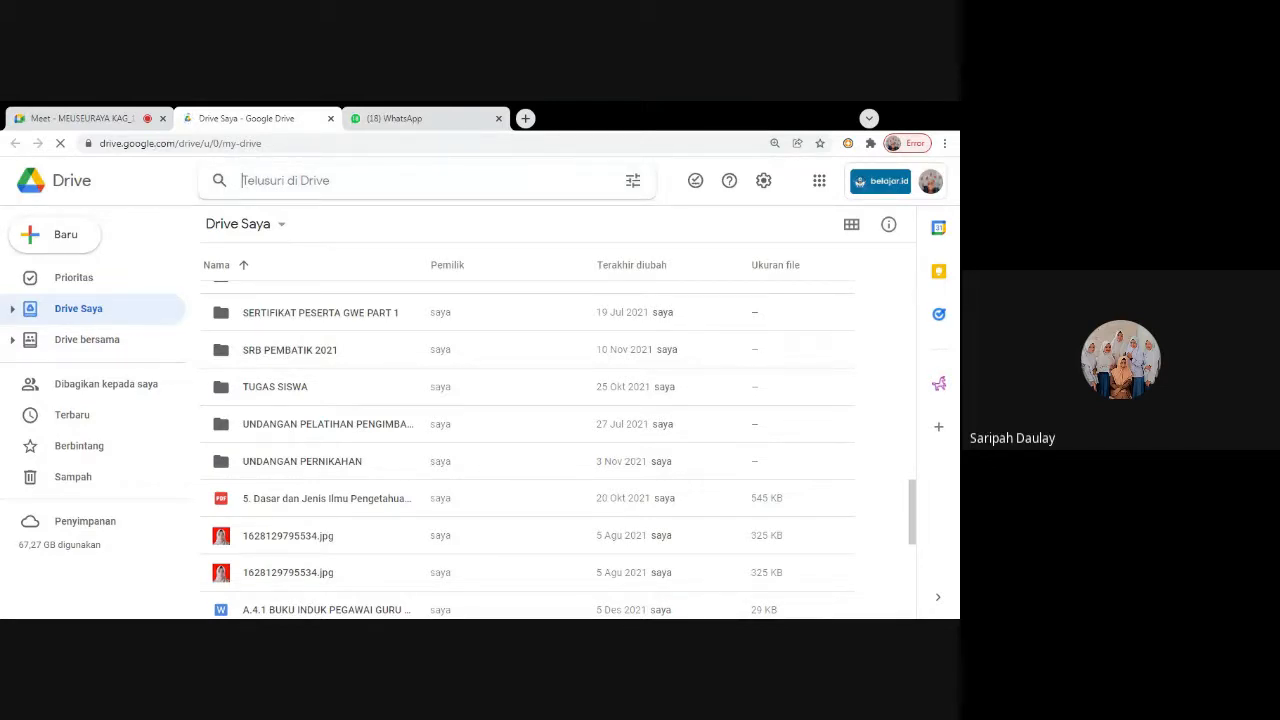
{"action": "type", "text": "kuis meuseuraya"}
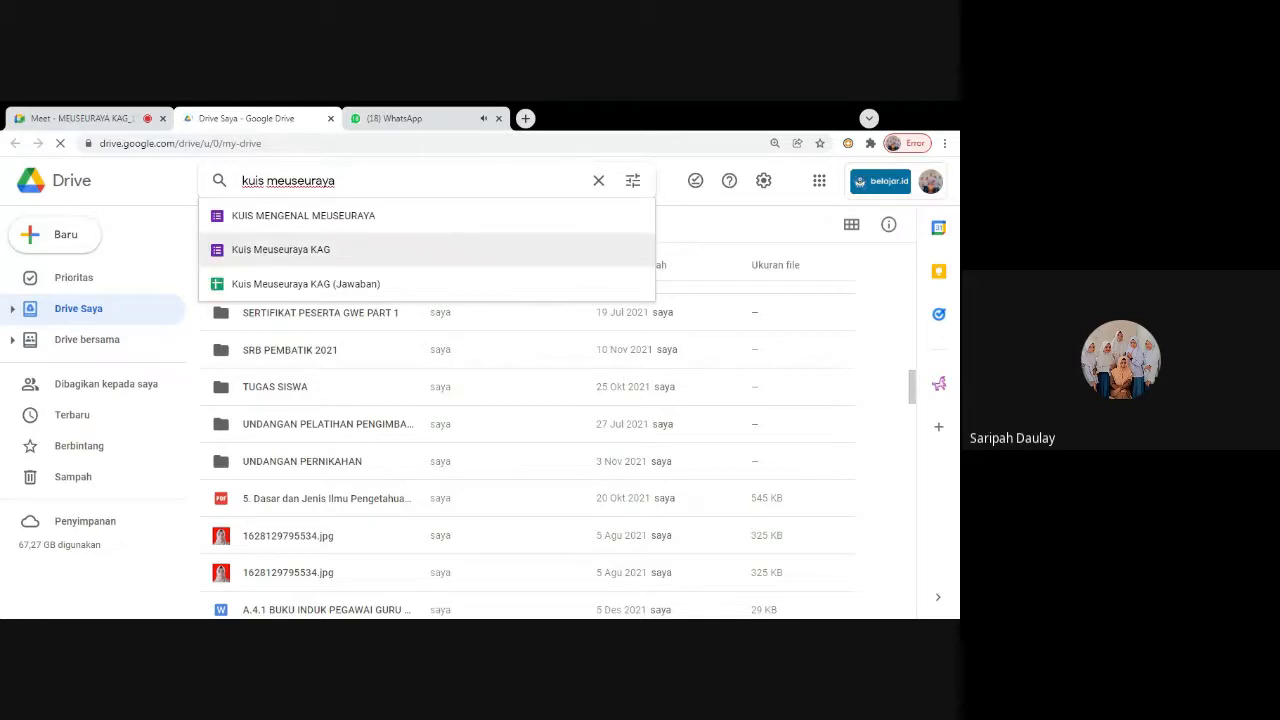
{"action": "left_click", "coordinate": [286, 217]}
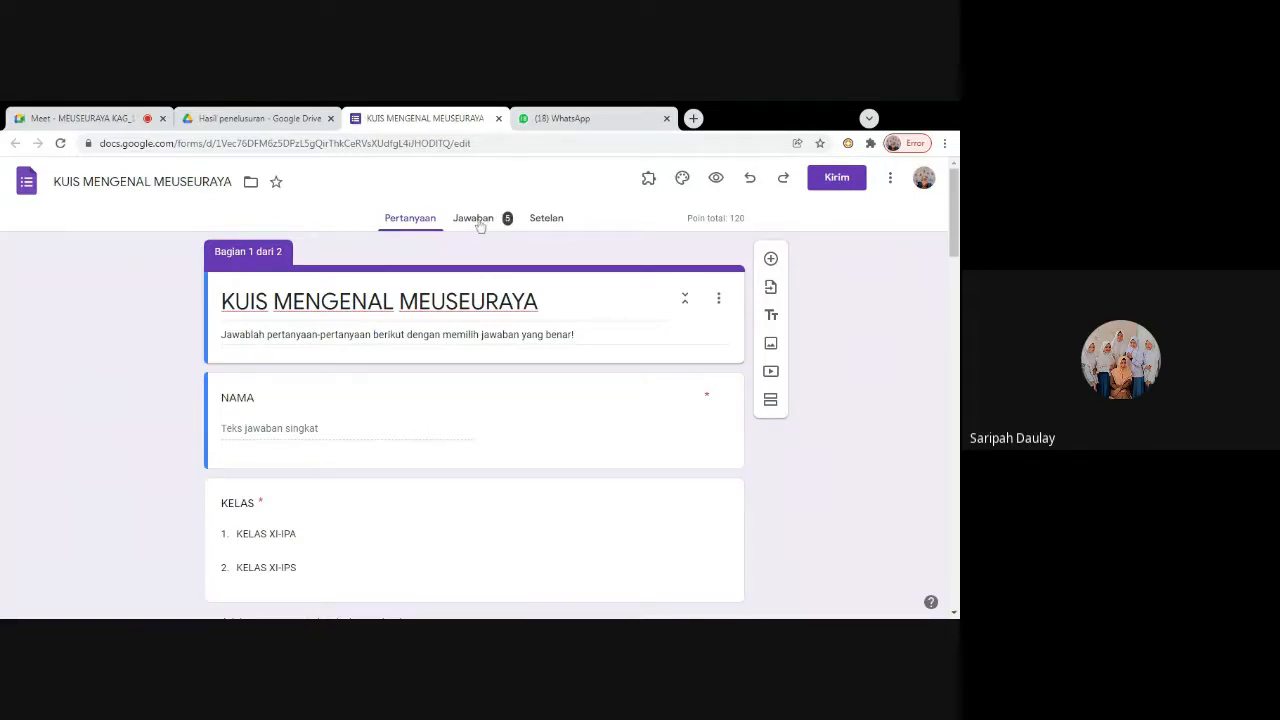
Open the quiz form's responses and review the summary, from the score distribution through the charts for each question
{"action": "left_click", "coordinate": [480, 226]}
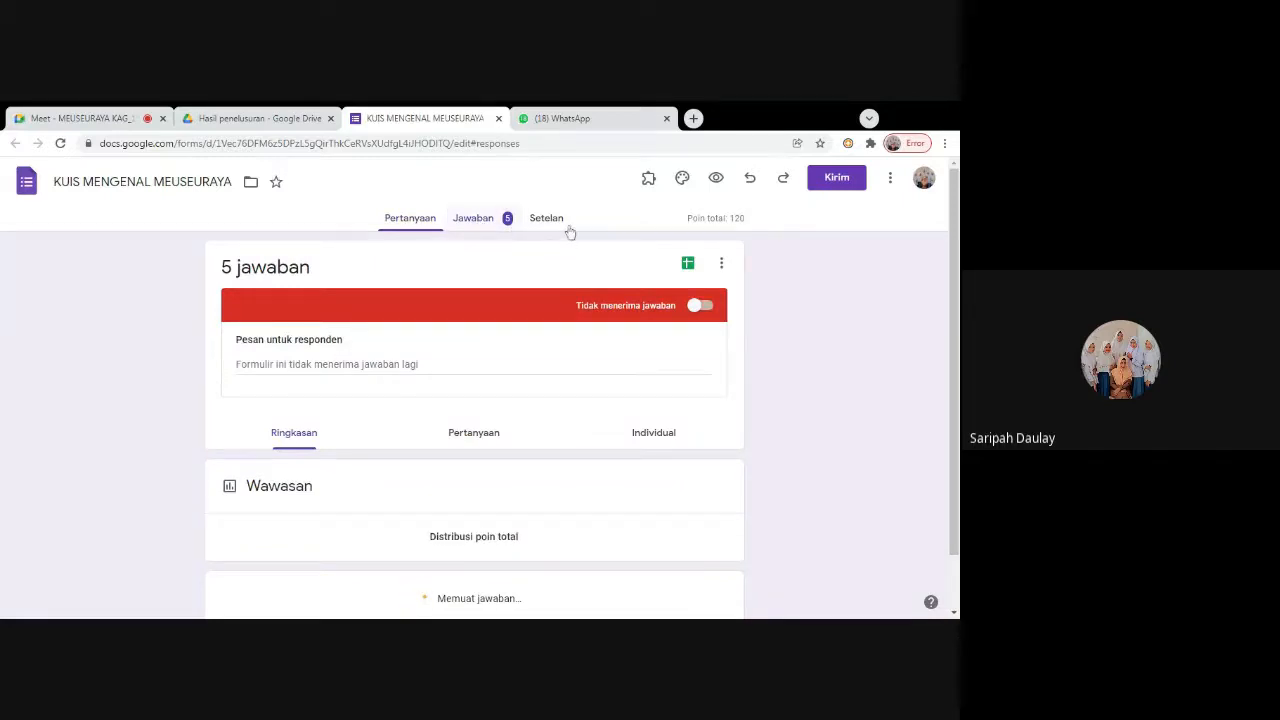
{"action": "scroll", "coordinate": [590, 258], "scroll_direction": "down", "scroll_amount": 1}
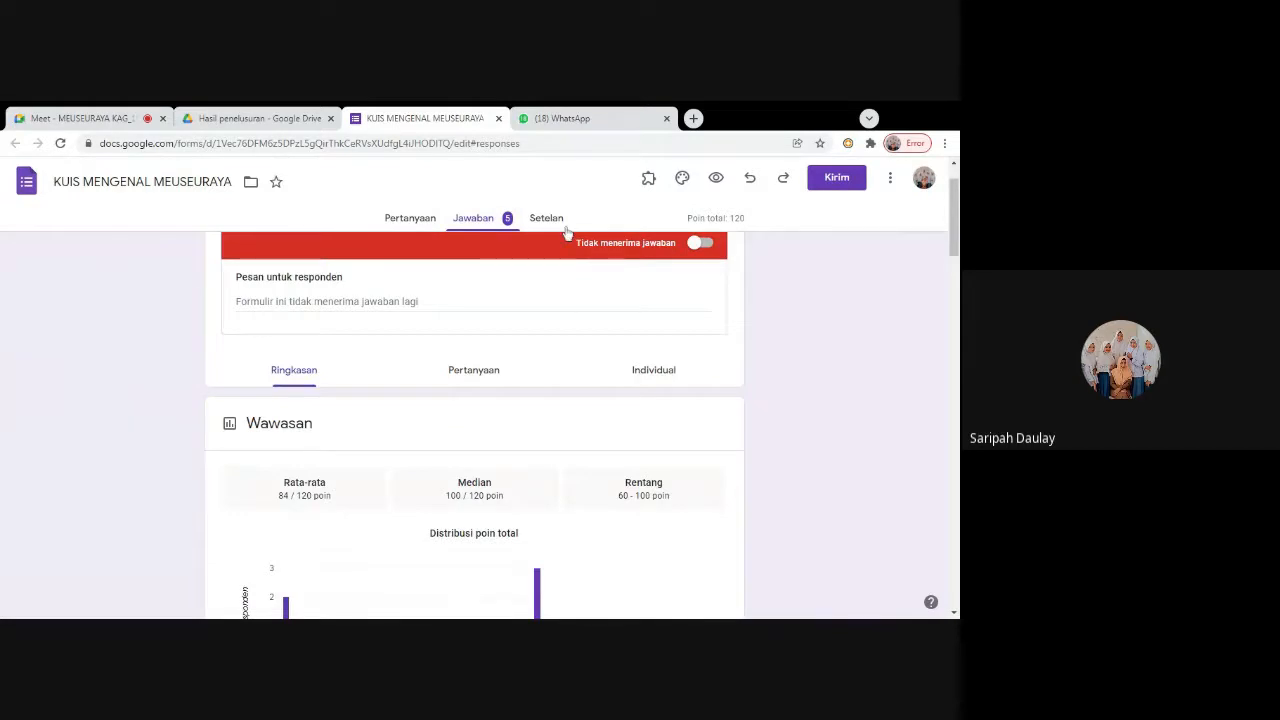
{"action": "scroll", "coordinate": [448, 490], "scroll_direction": "down", "scroll_amount": 3}
{"action": "scroll", "coordinate": [448, 490], "scroll_direction": "down", "scroll_amount": 4}
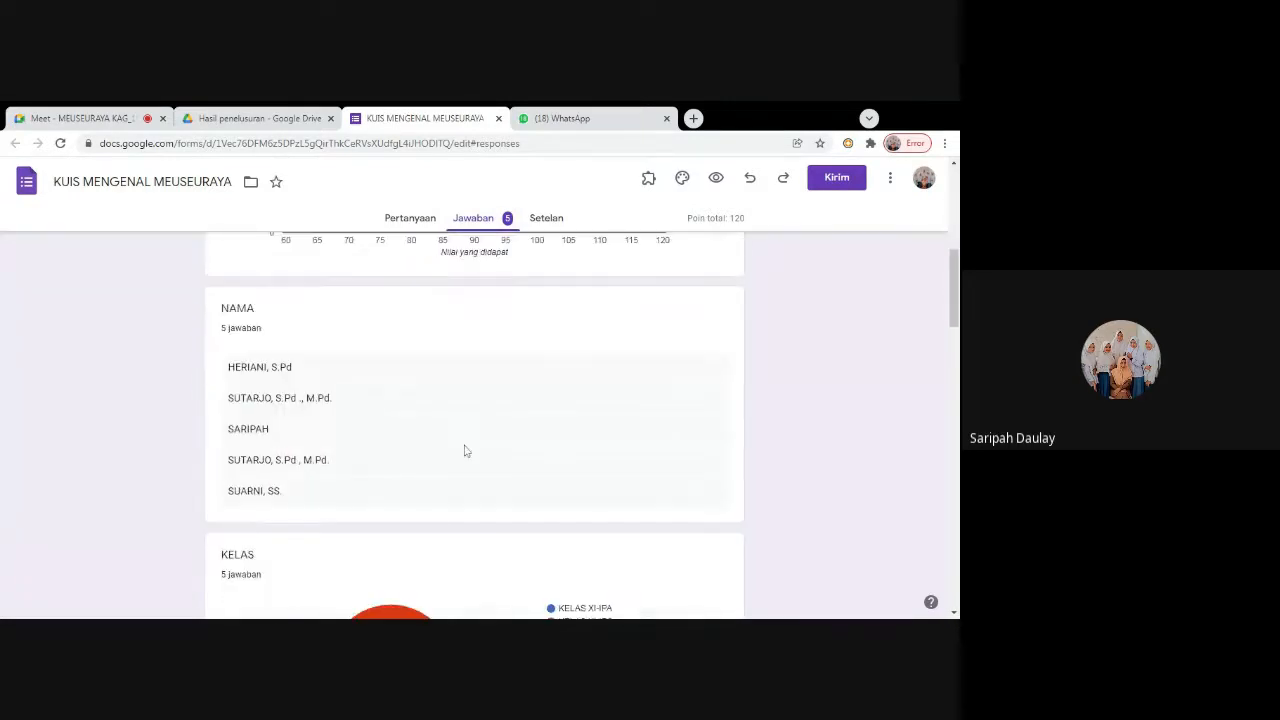
{"action": "scroll", "coordinate": [466, 445], "scroll_direction": "down", "scroll_amount": 10}
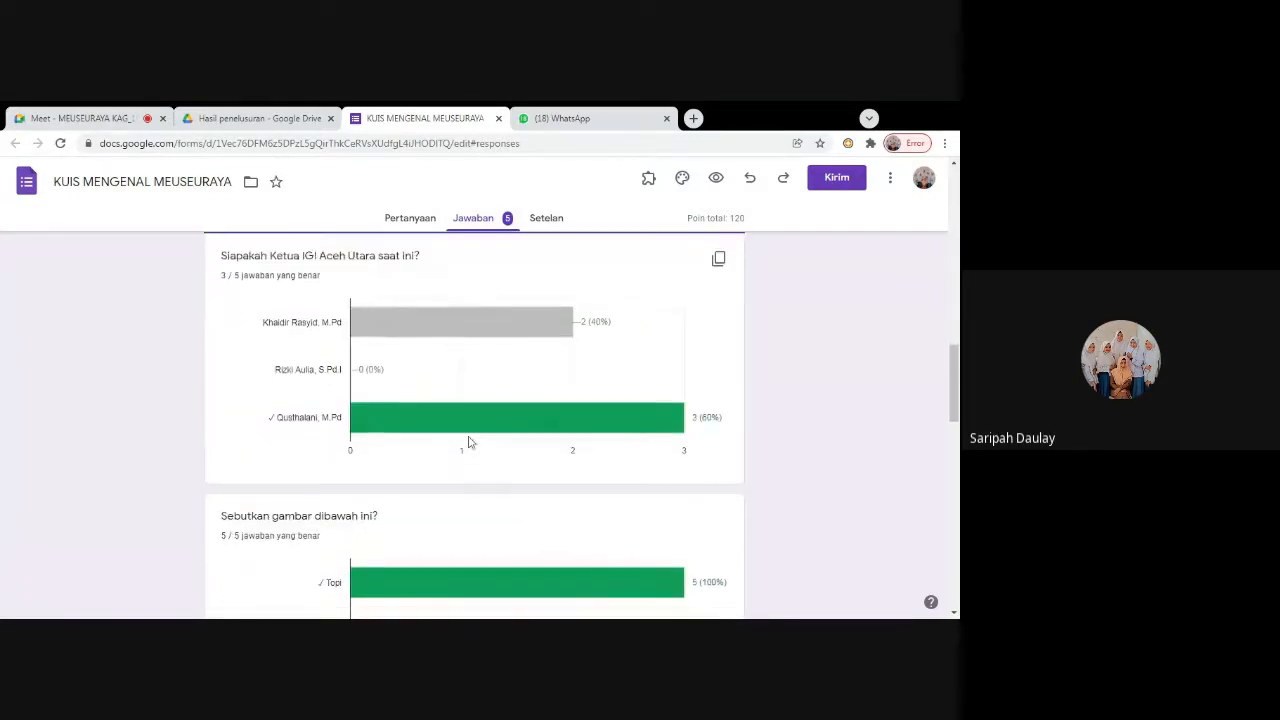
{"action": "scroll", "coordinate": [471, 441], "scroll_direction": "down", "scroll_amount": 2}
{"action": "scroll", "coordinate": [471, 441], "scroll_direction": "down", "scroll_amount": 5}
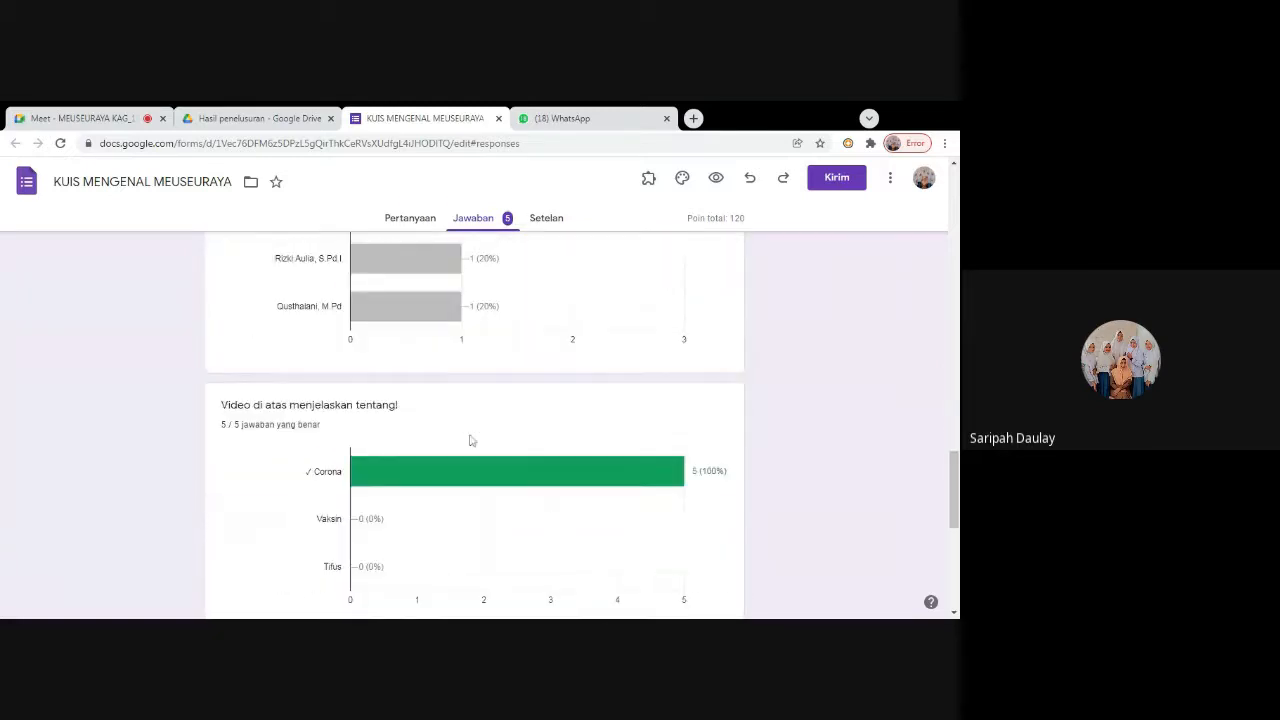
{"action": "scroll", "coordinate": [471, 441], "scroll_direction": "down", "scroll_amount": 2}
{"action": "scroll", "coordinate": [471, 441], "scroll_direction": "down", "scroll_amount": 5}
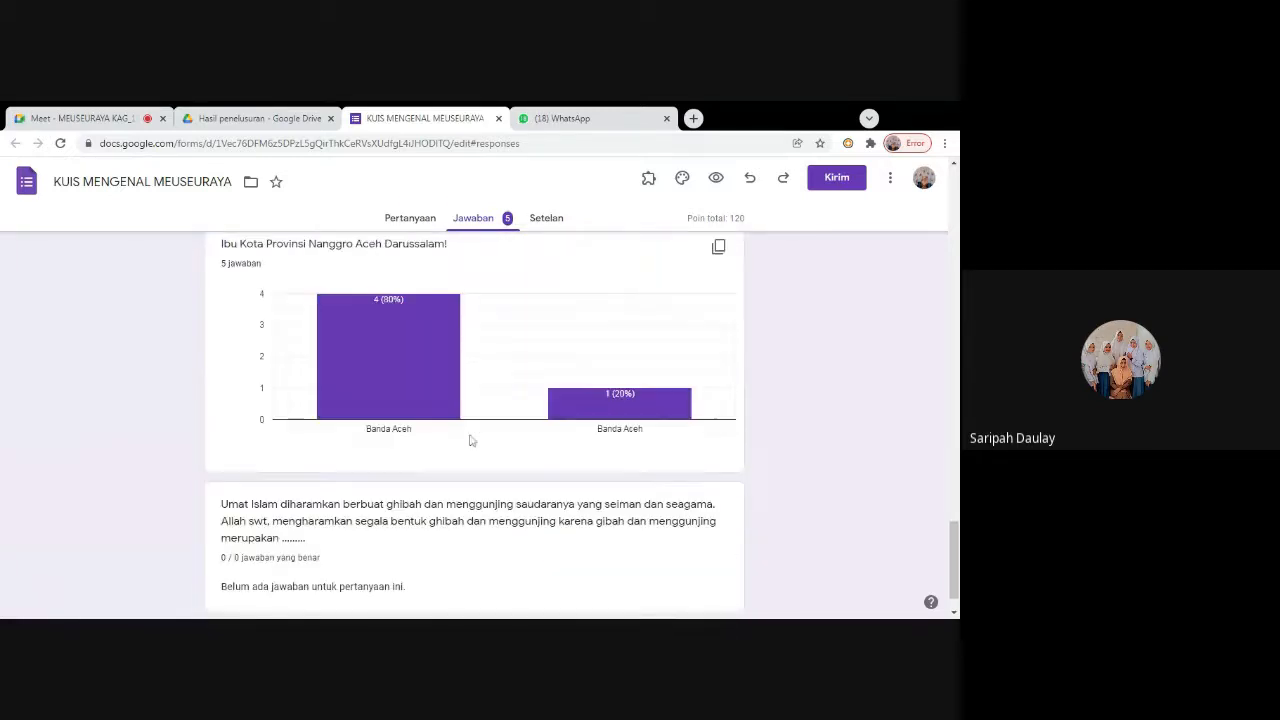
{"action": "scroll", "coordinate": [471, 441], "scroll_direction": "down", "scroll_amount": 1}
{"action": "scroll", "coordinate": [471, 441], "scroll_direction": "up", "scroll_amount": 10}
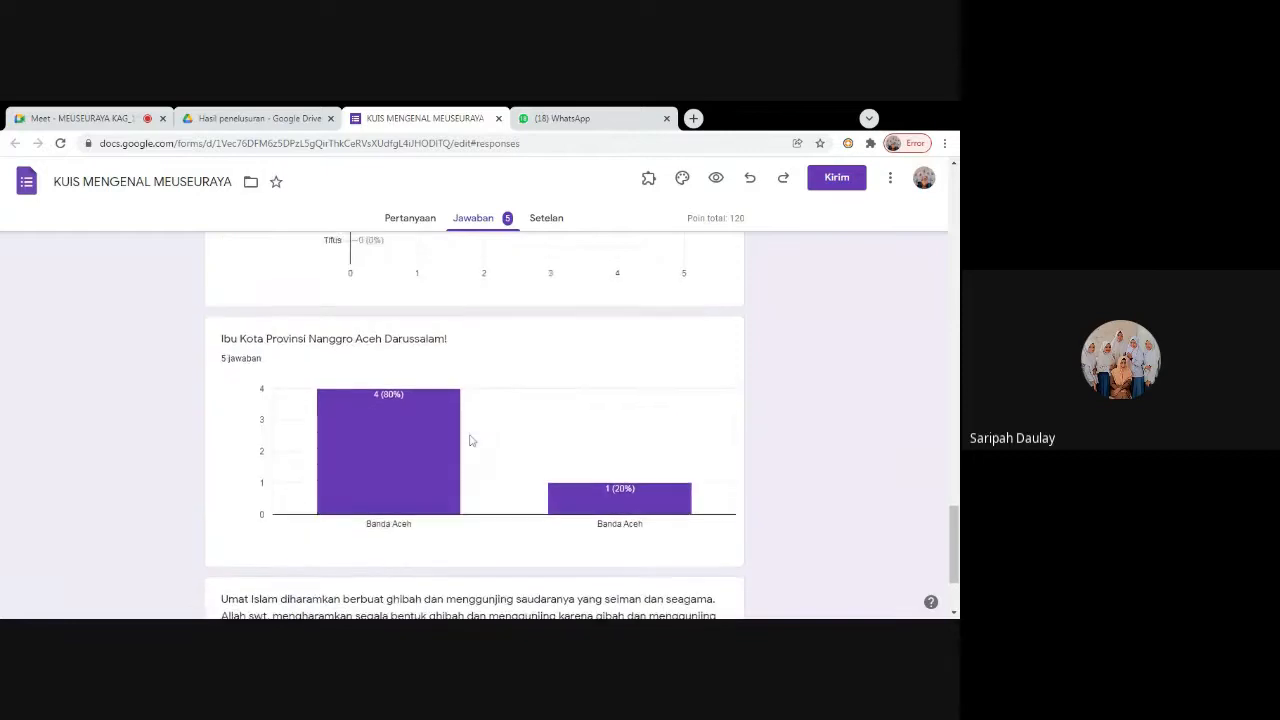
{"action": "scroll", "coordinate": [471, 441], "scroll_direction": "up", "scroll_amount": 2}
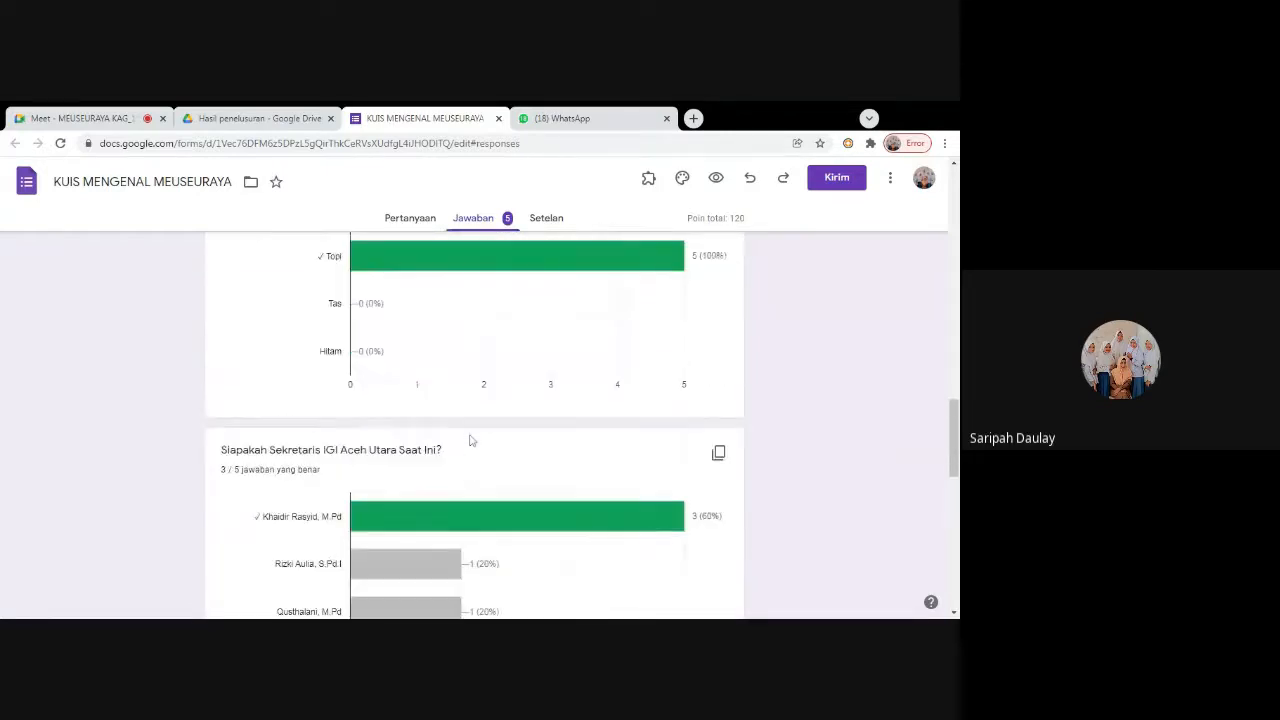
{"action": "scroll", "coordinate": [471, 441], "scroll_direction": "up", "scroll_amount": 2}
{"action": "scroll", "coordinate": [471, 441], "scroll_direction": "down", "scroll_amount": 2}
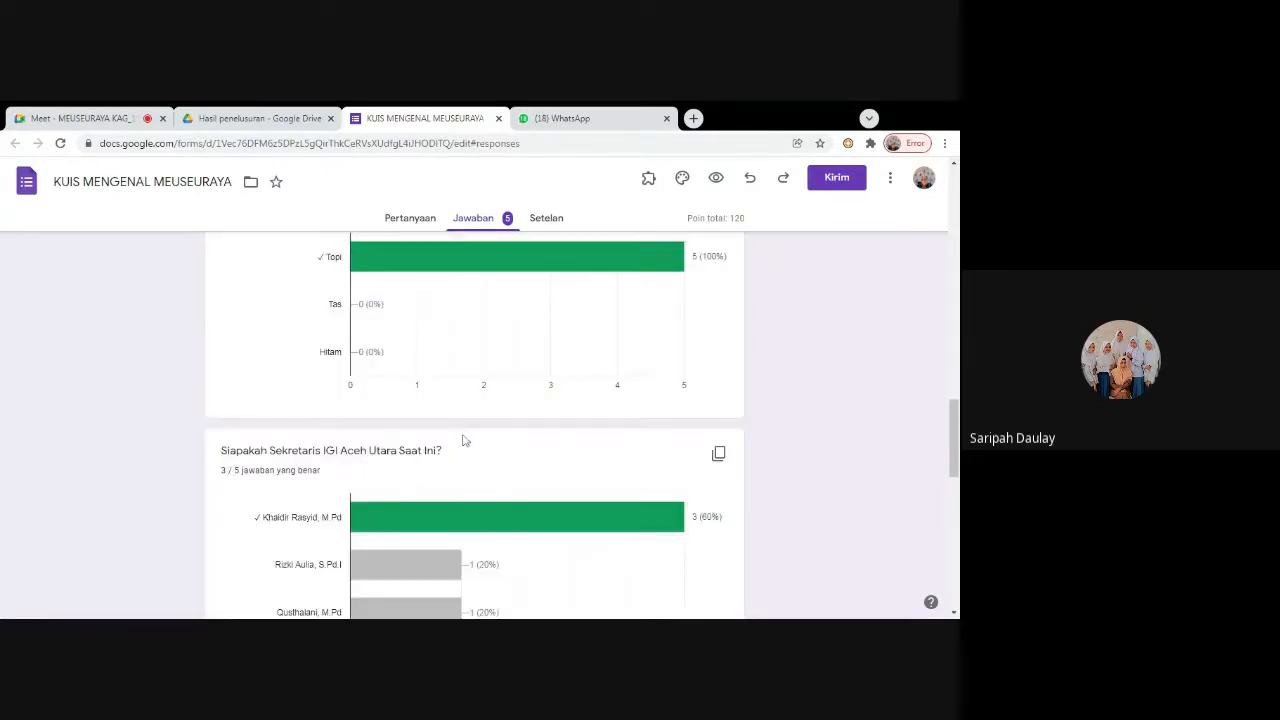
{"action": "scroll", "coordinate": [463, 440], "scroll_direction": "up", "scroll_amount": 3}
{"action": "scroll", "coordinate": [463, 441], "scroll_direction": "up", "scroll_amount": 1}
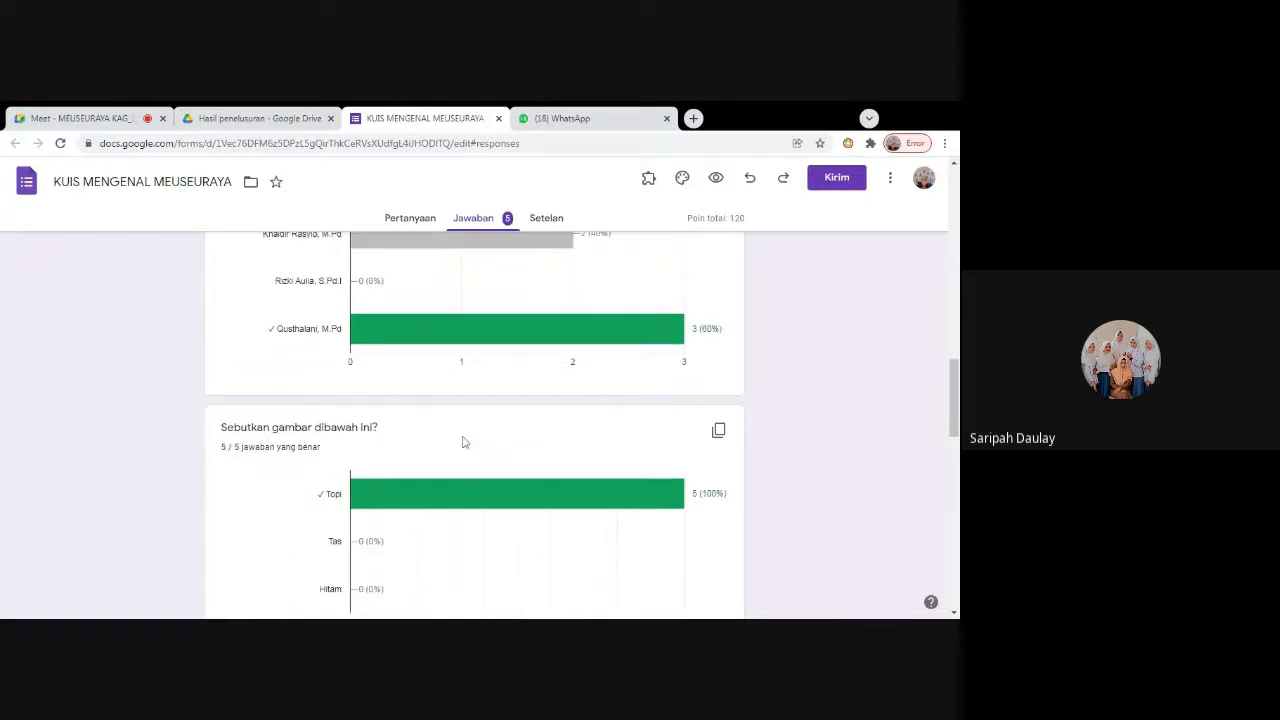
{"action": "scroll", "coordinate": [466, 440], "scroll_direction": "up", "scroll_amount": 6}
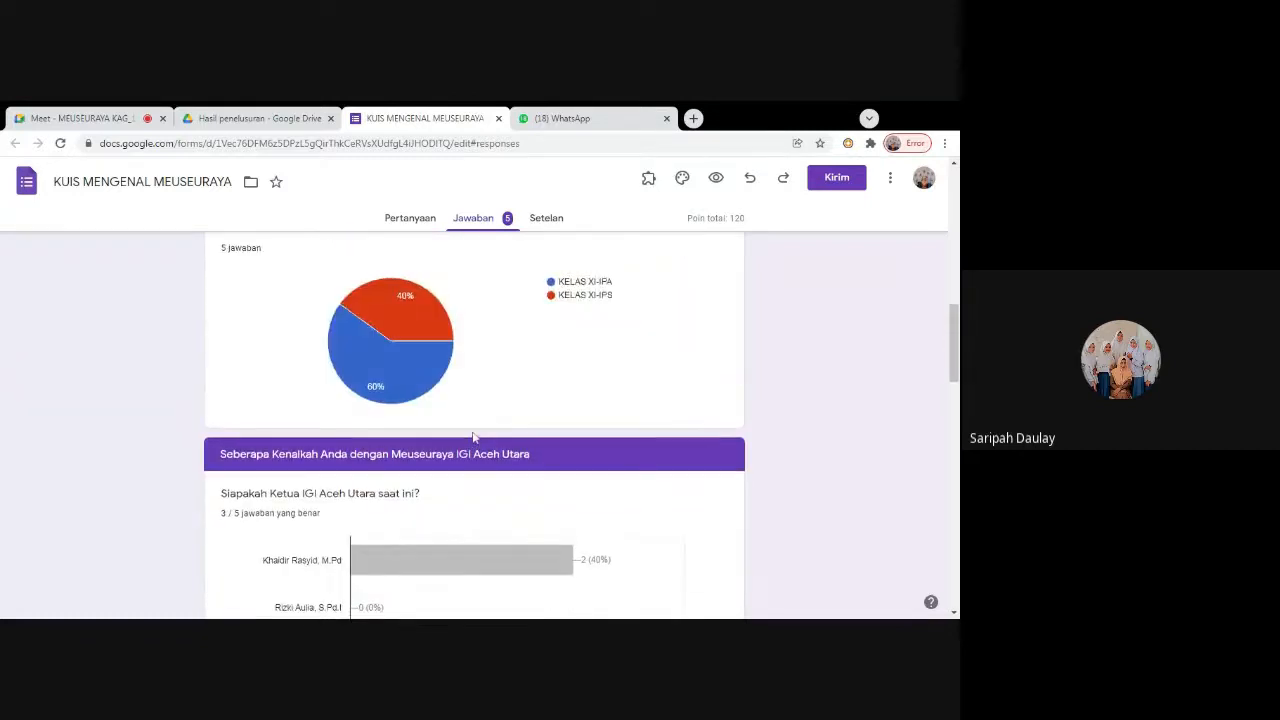
{"action": "scroll", "coordinate": [480, 435], "scroll_direction": "up", "scroll_amount": 10}
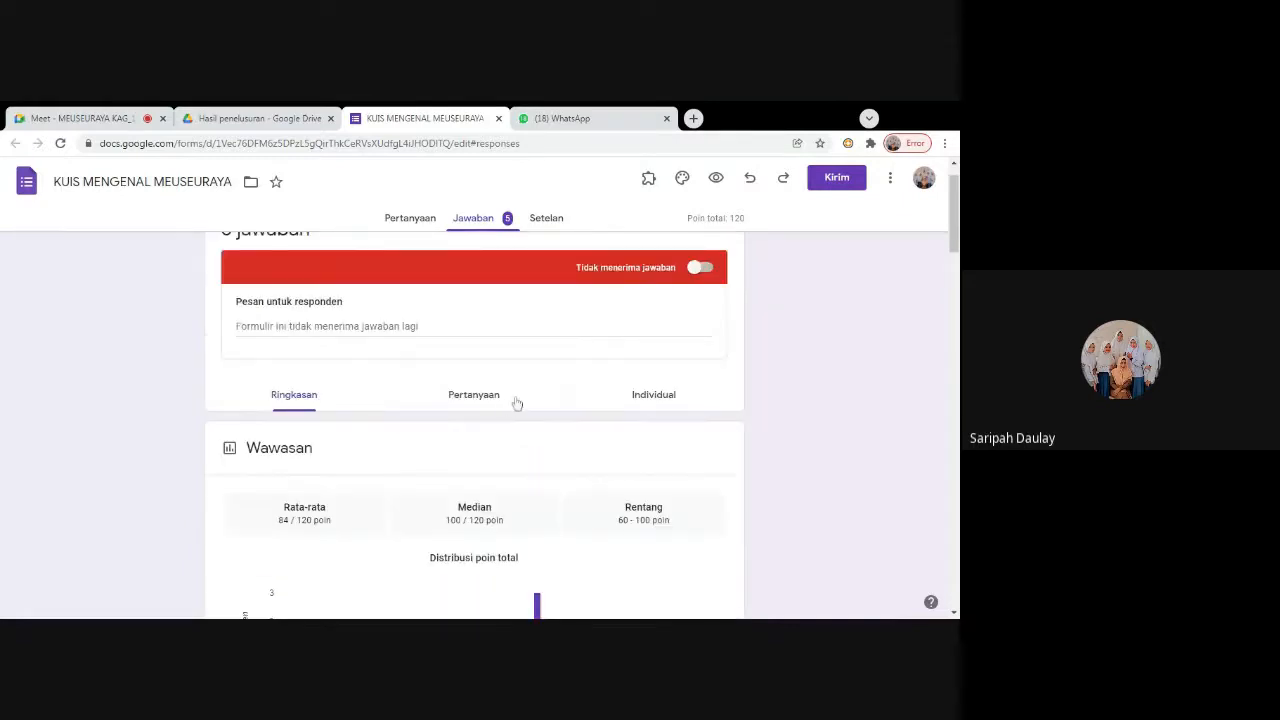
{"action": "scroll", "coordinate": [518, 400], "scroll_direction": "up", "scroll_amount": 1}
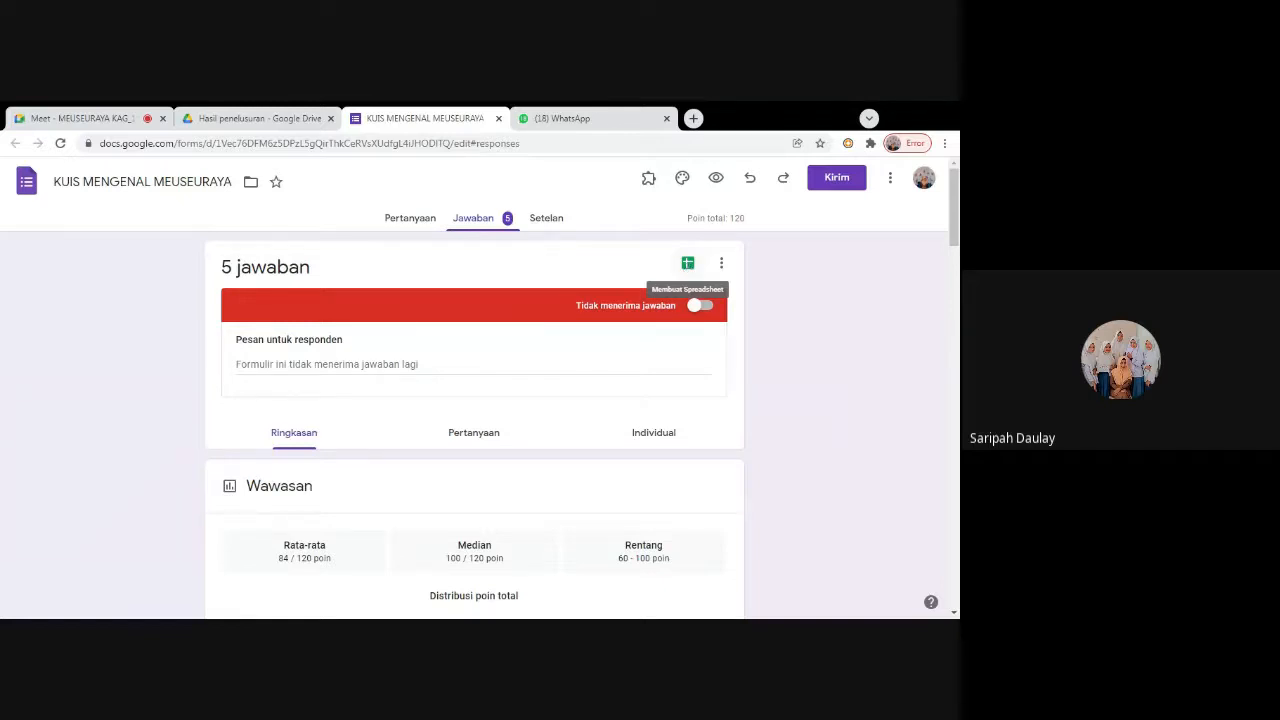
Create a new spreadsheet for the form's responses, keeping the suggested name KUIS MENGENAL MEUSEURAYA (Jawaban)
{"action": "left_click", "coordinate": [687, 265]}
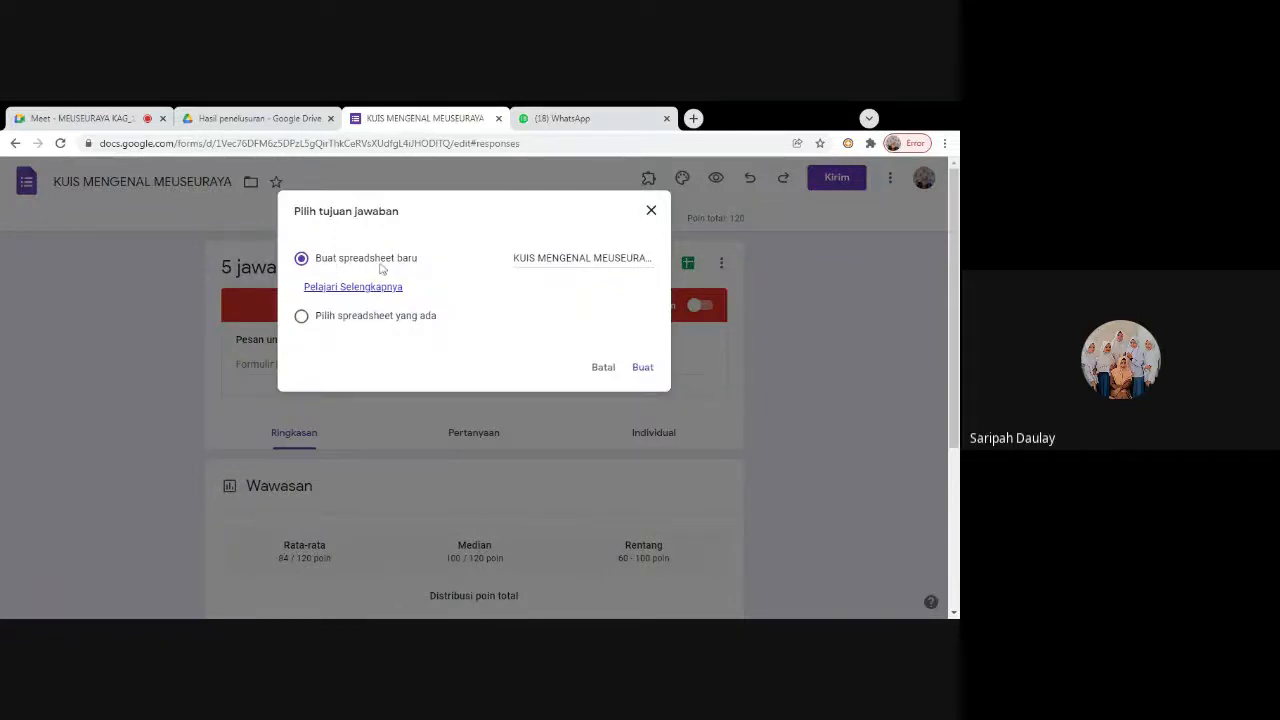
{"action": "left_click", "coordinate": [531, 258]}
{"action": "left_click_drag", "start_coordinate": [632, 258], "coordinate": [608, 258]}
{"action": "left_click", "coordinate": [560, 303]}
{"action": "left_click", "coordinate": [570, 258]}
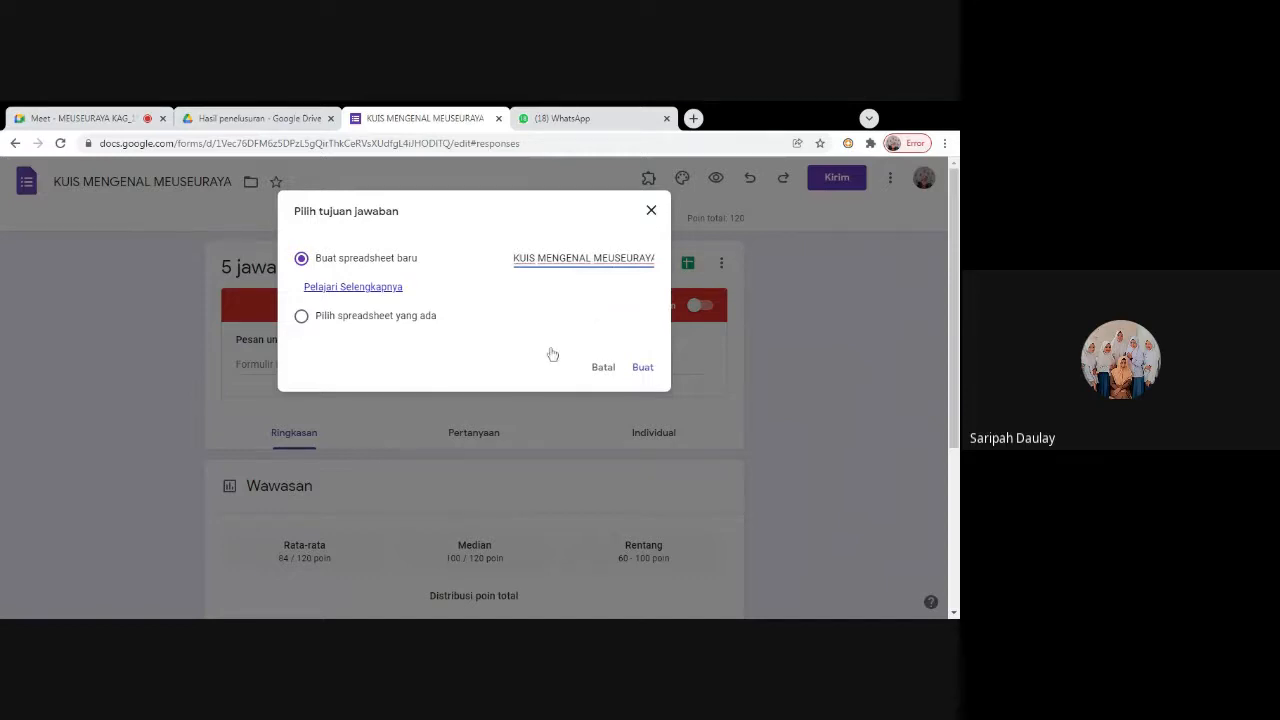
{"action": "left_click", "coordinate": [641, 368]}
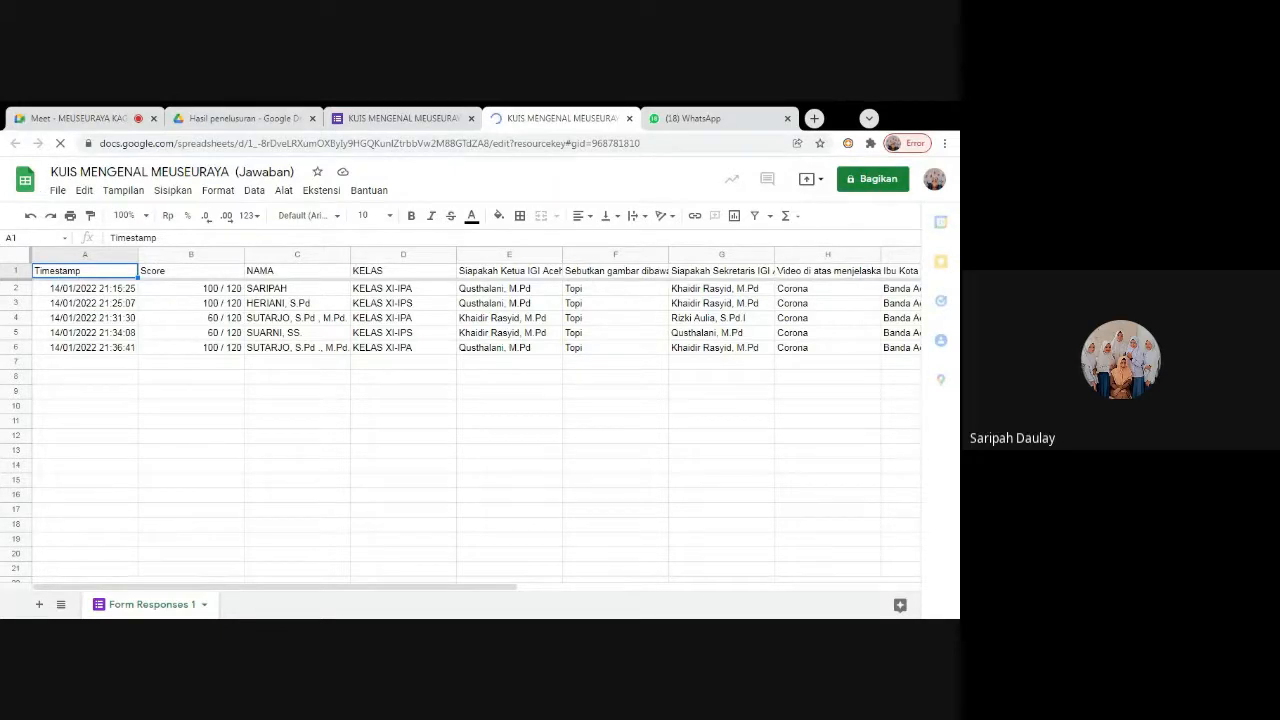
Examine the respondents' scores in the Score column of the response spreadsheet
{"action": "left_click", "coordinate": [228, 289]}
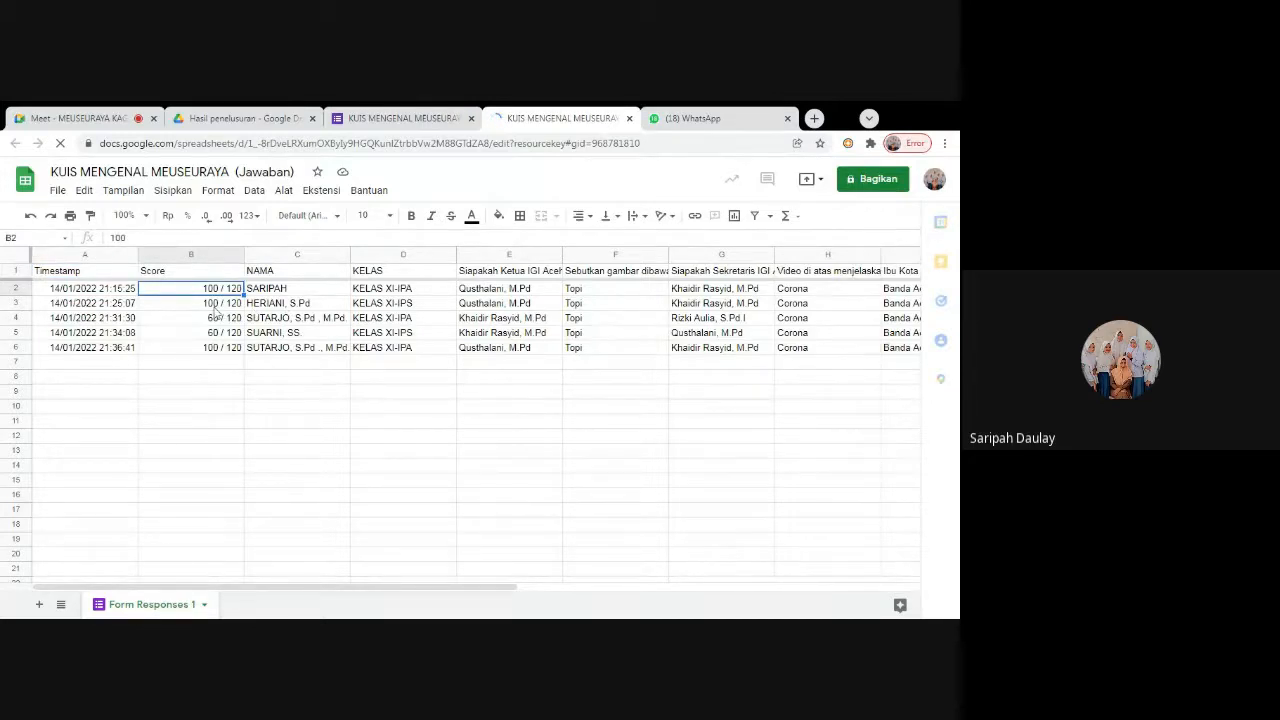
{"action": "key", "text": "Down"}
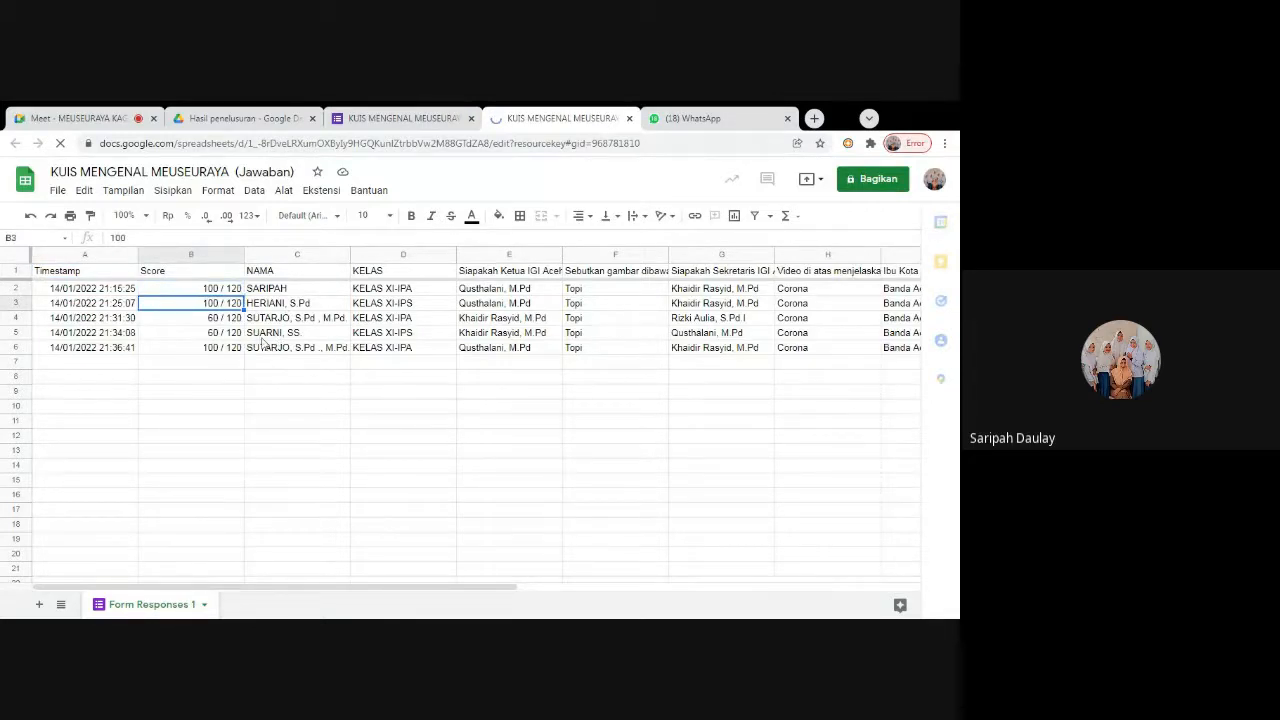
{"action": "left_click", "coordinate": [229, 338]}
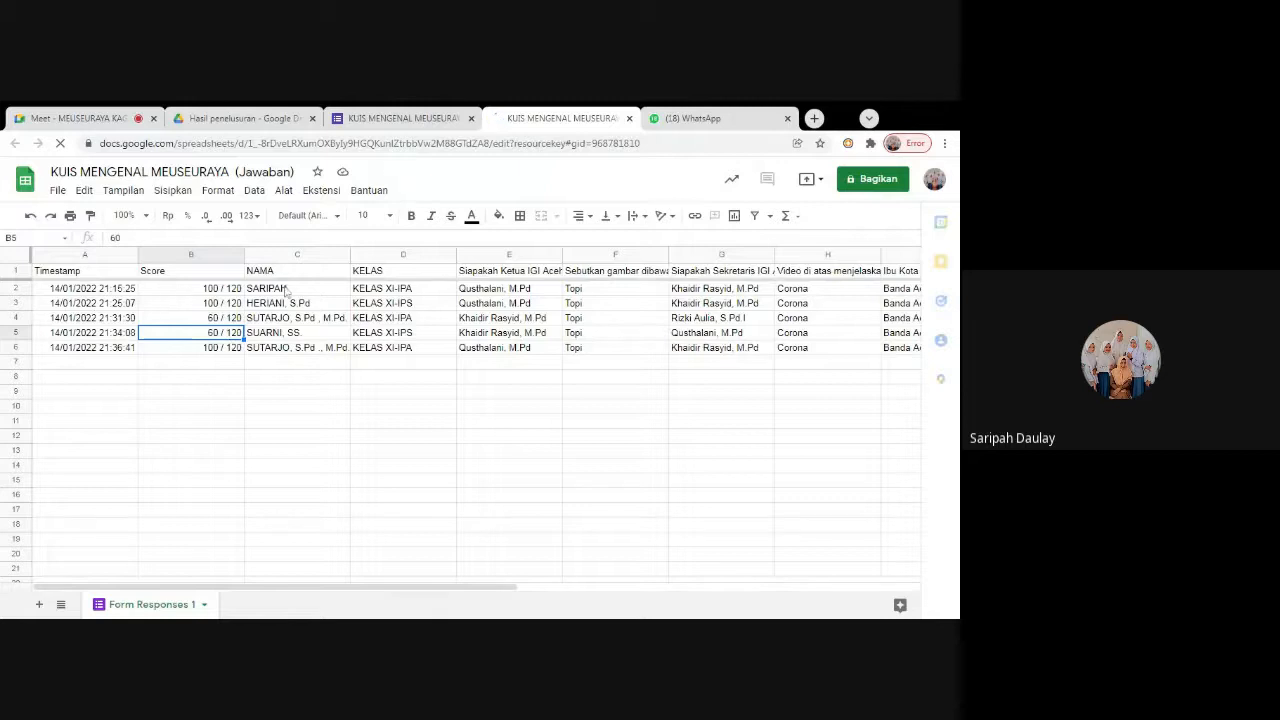
{"action": "key", "text": "Up"}
{"action": "key", "text": "Up"}
{"action": "key", "text": "Up"}
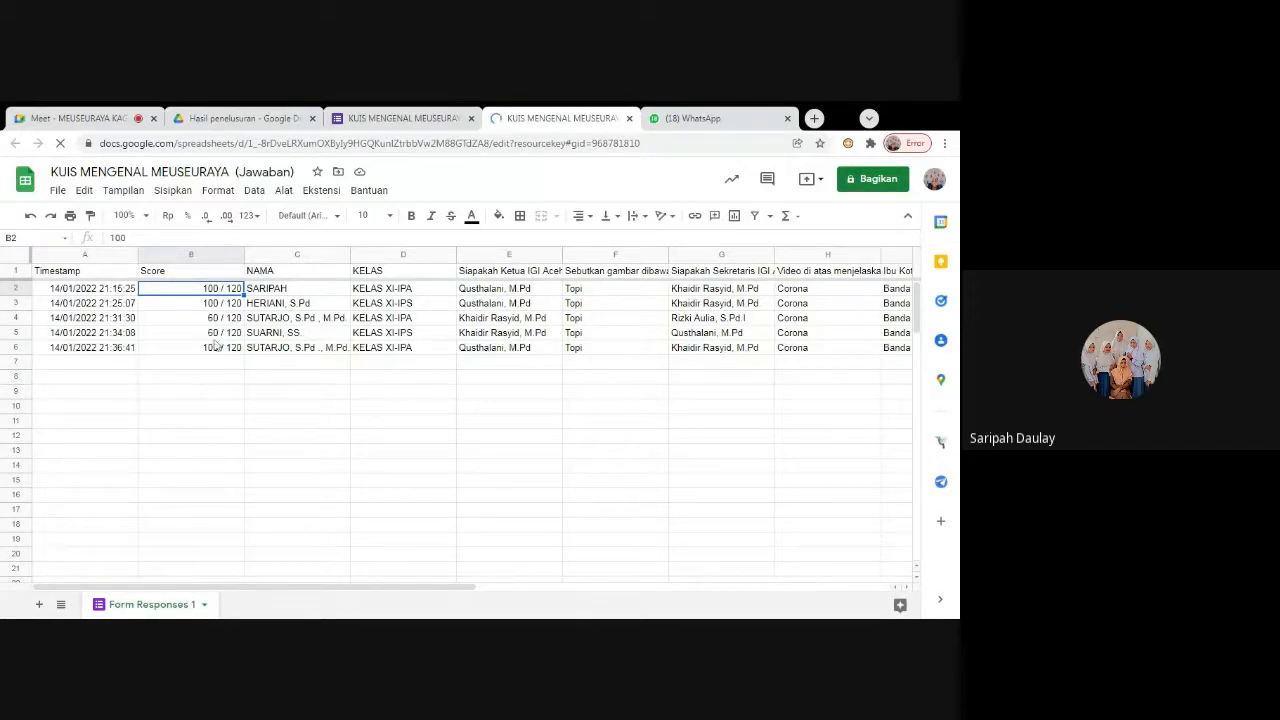
Select column E and examine the respondents' answers across the question columns of the sheet
{"action": "left_click", "coordinate": [484, 254]}
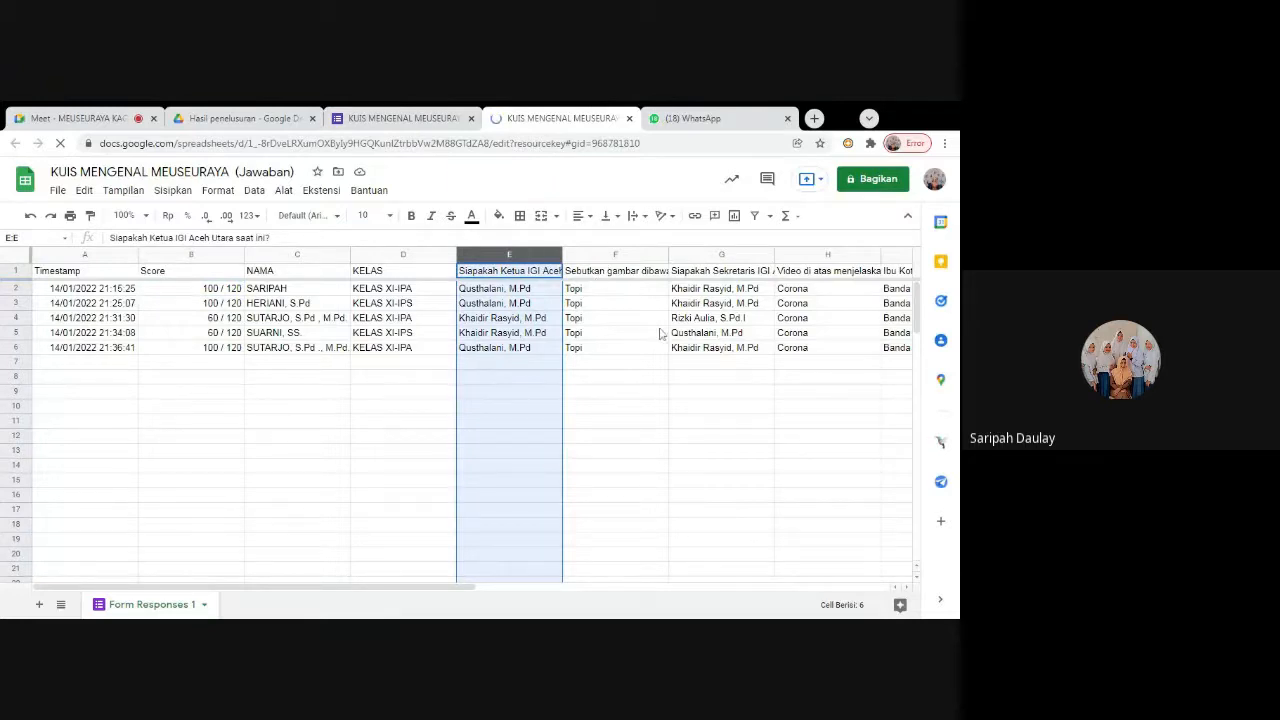
{"action": "left_click_drag", "start_coordinate": [182, 590], "coordinate": [320, 602]}
{"action": "scroll", "coordinate": [320, 602], "scroll_direction": "right", "scroll_amount": 4}
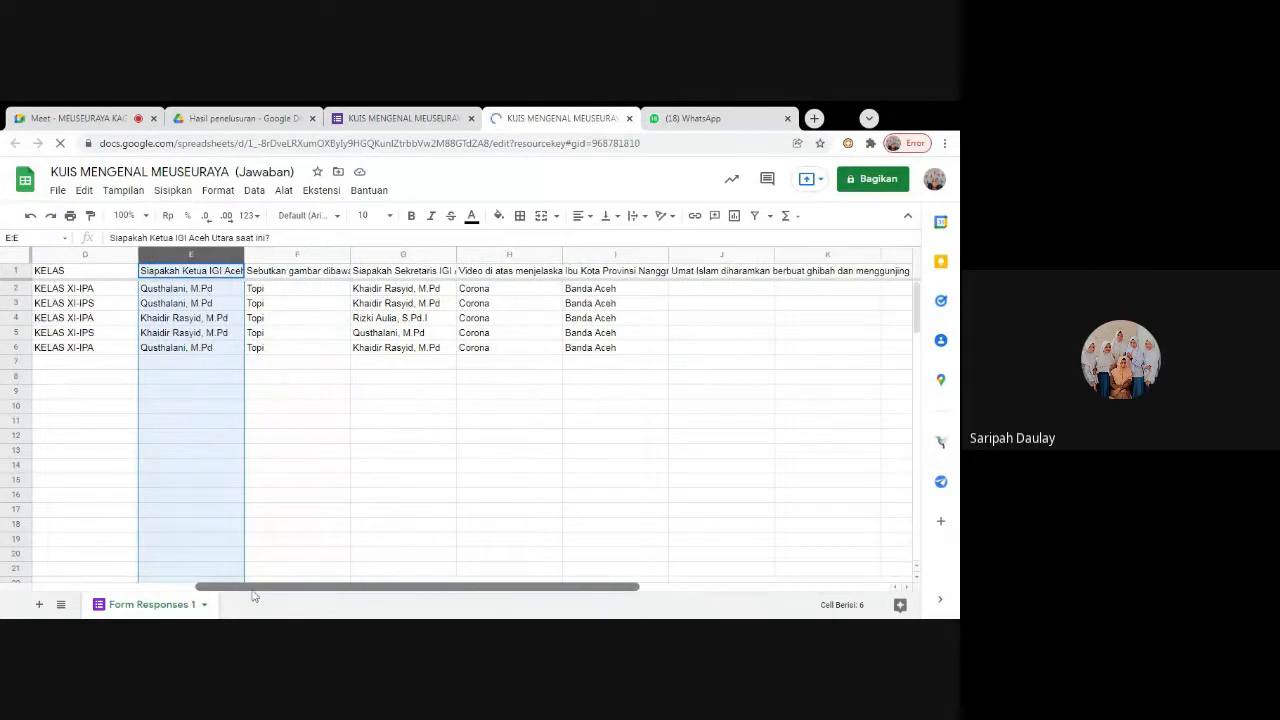
{"action": "scroll", "coordinate": [250, 596], "scroll_direction": "left", "scroll_amount": 4}
{"action": "scroll", "coordinate": [229, 594], "scroll_direction": "left", "scroll_amount": 2}
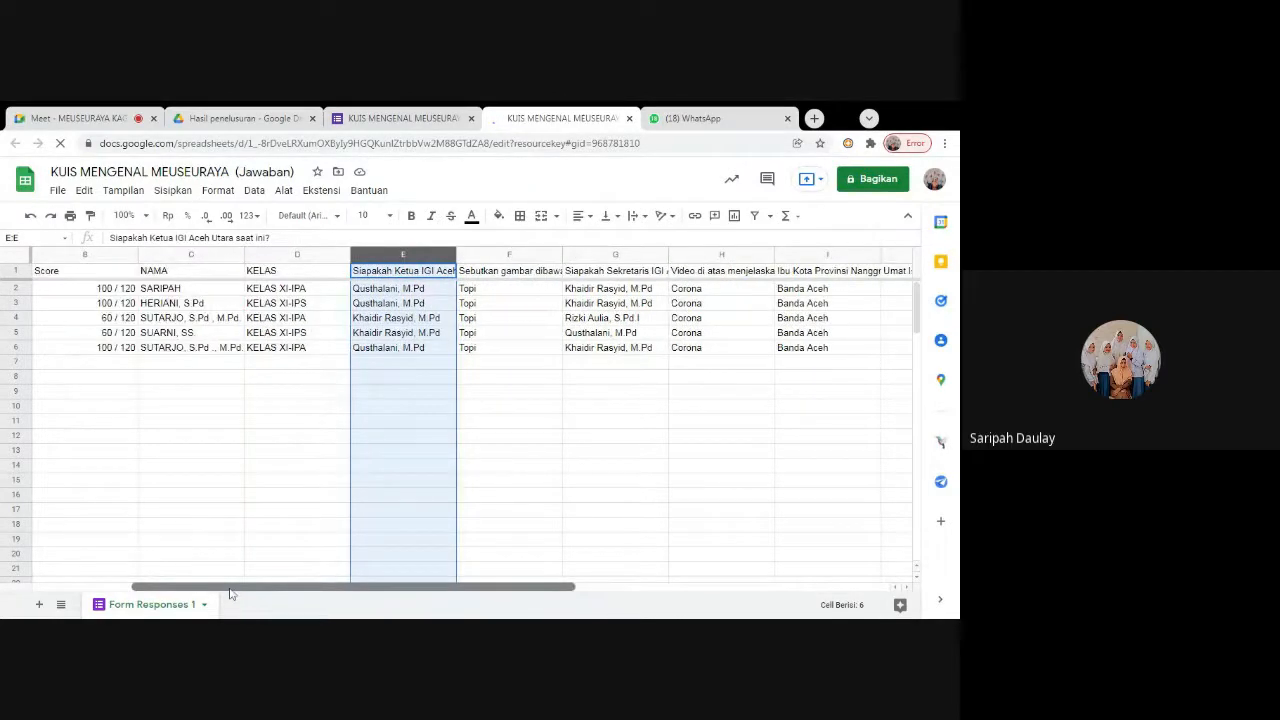
{"action": "left_click_drag", "start_coordinate": [186, 588], "coordinate": [134, 588]}
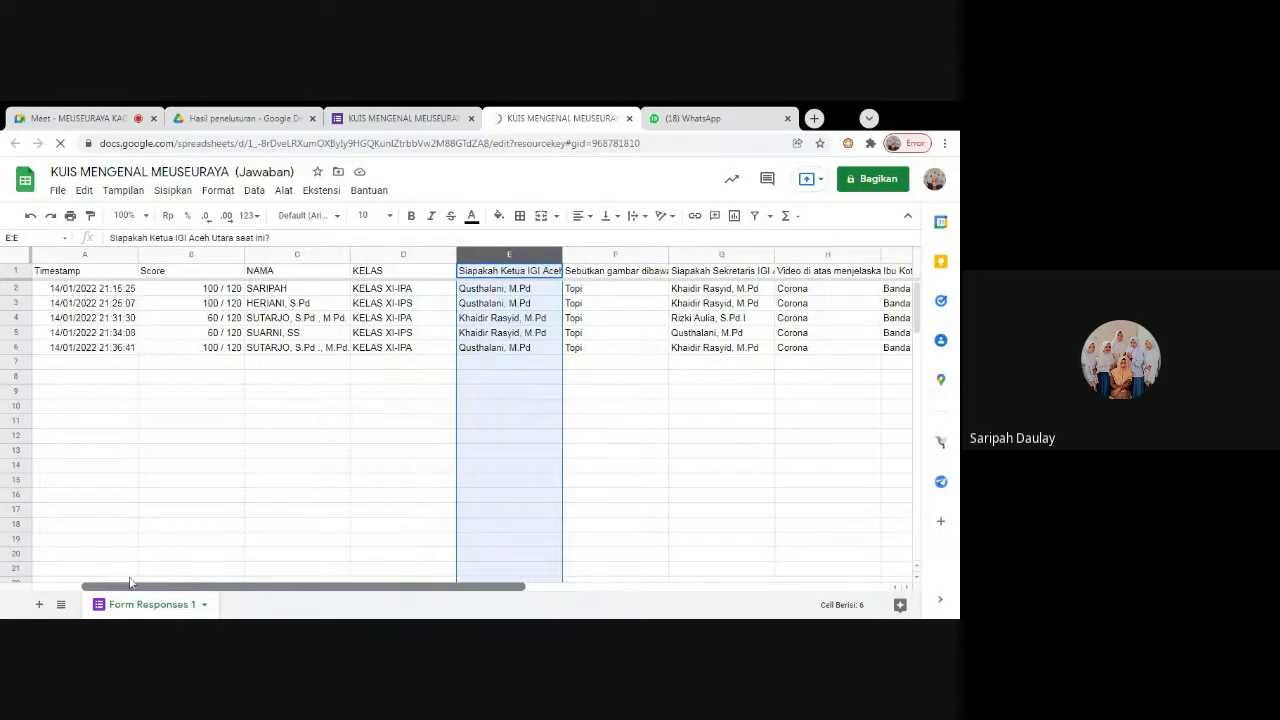
{"action": "left_click_drag", "start_coordinate": [221, 590], "coordinate": [272, 591]}
{"action": "scroll", "coordinate": [284, 534], "scroll_direction": "right", "scroll_amount": 1}
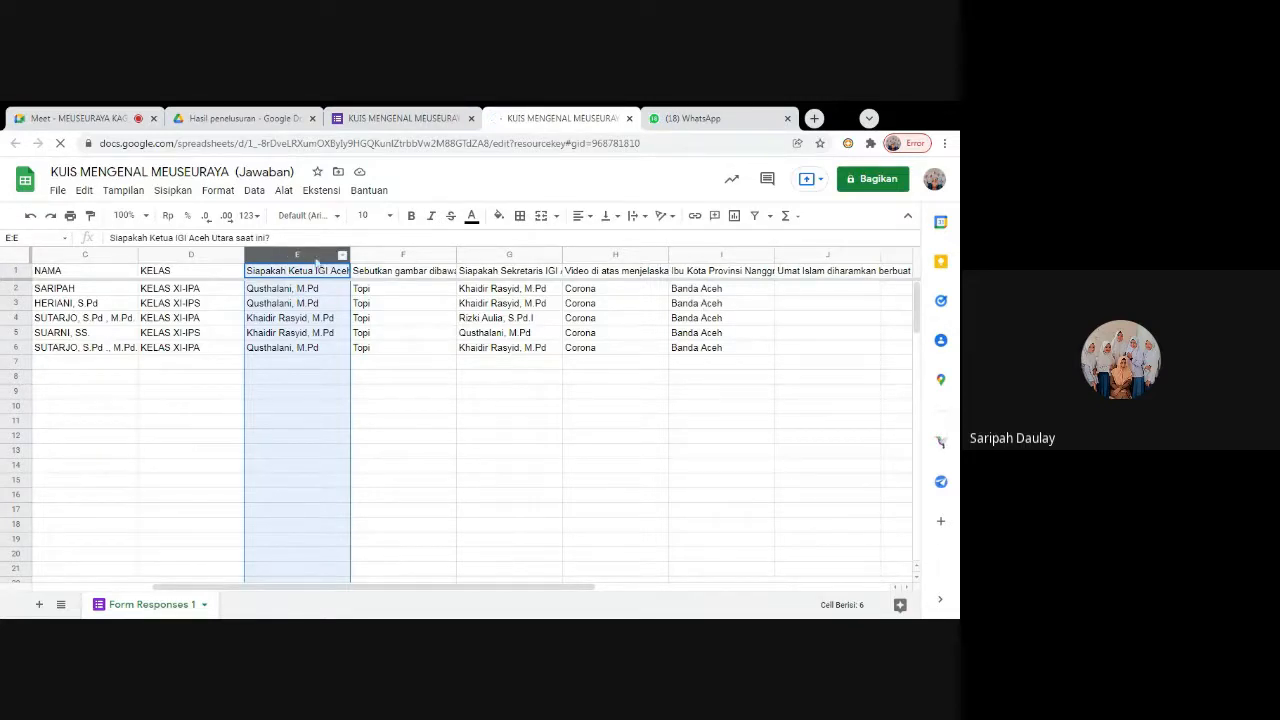
Move the "Siapakah Ketua IGI Aceh Utara saat ini?" column to directly after the "Siapakah Sekretaris IGI Aceh Utara Saat ini?" column
{"action": "left_click_drag", "start_coordinate": [322, 257], "coordinate": [401, 308]}
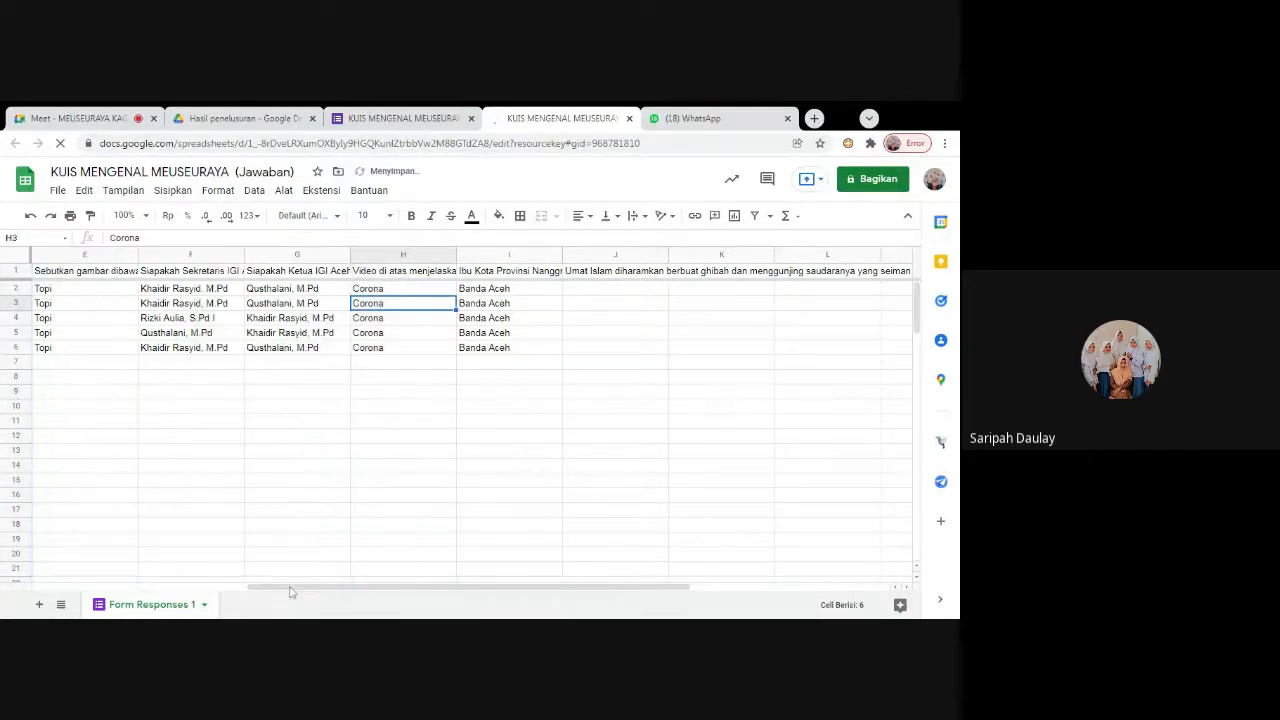
{"action": "scroll", "coordinate": [290, 592], "scroll_direction": "left", "scroll_amount": 1}
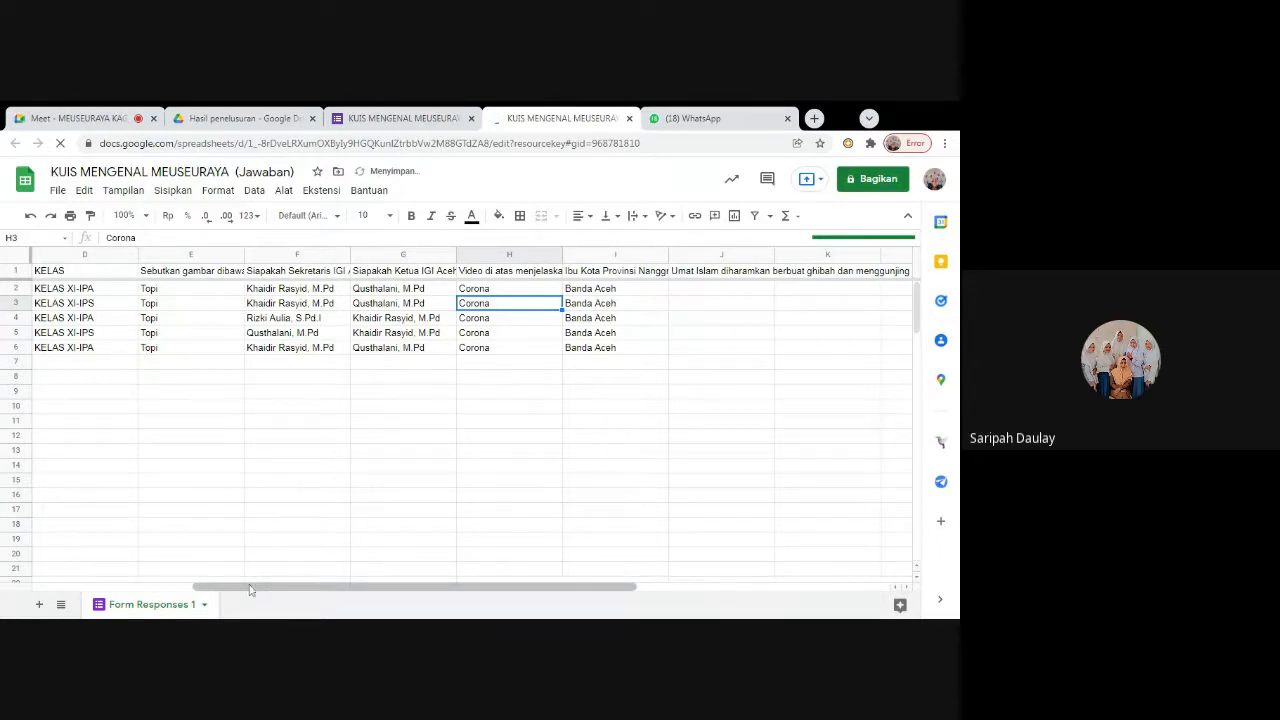
{"action": "scroll", "coordinate": [250, 590], "scroll_direction": "left", "scroll_amount": 2}
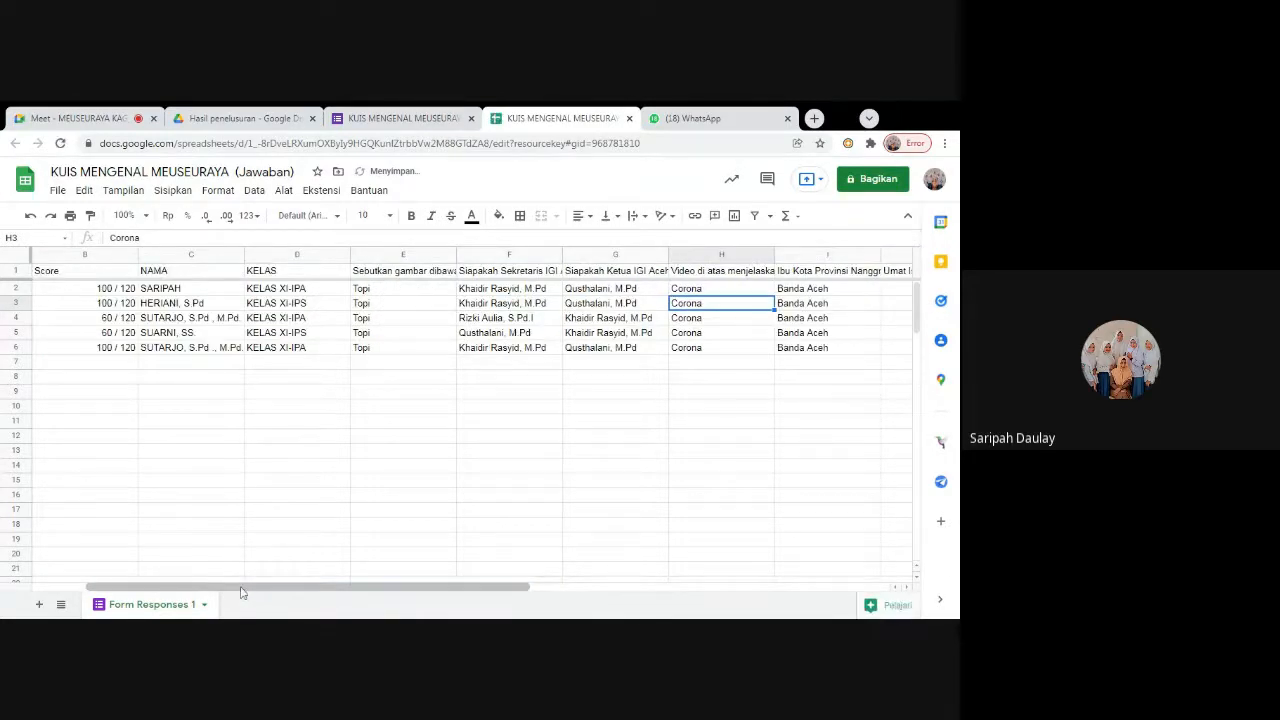
{"action": "scroll", "coordinate": [240, 592], "scroll_direction": "left", "scroll_amount": 1}
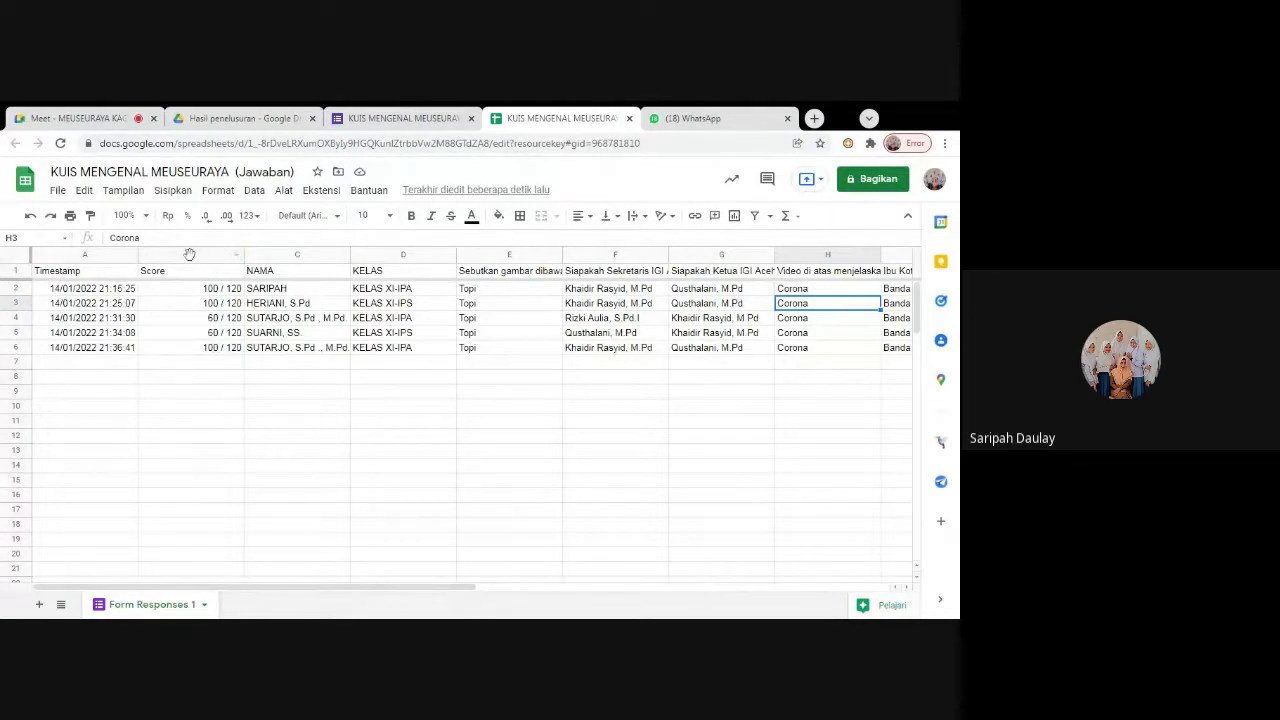
Review the response columns one by one, from Score, NAMA and KELAS through the first three question columns
{"action": "left_click", "coordinate": [189, 254]}
{"action": "left_click", "coordinate": [263, 255]}
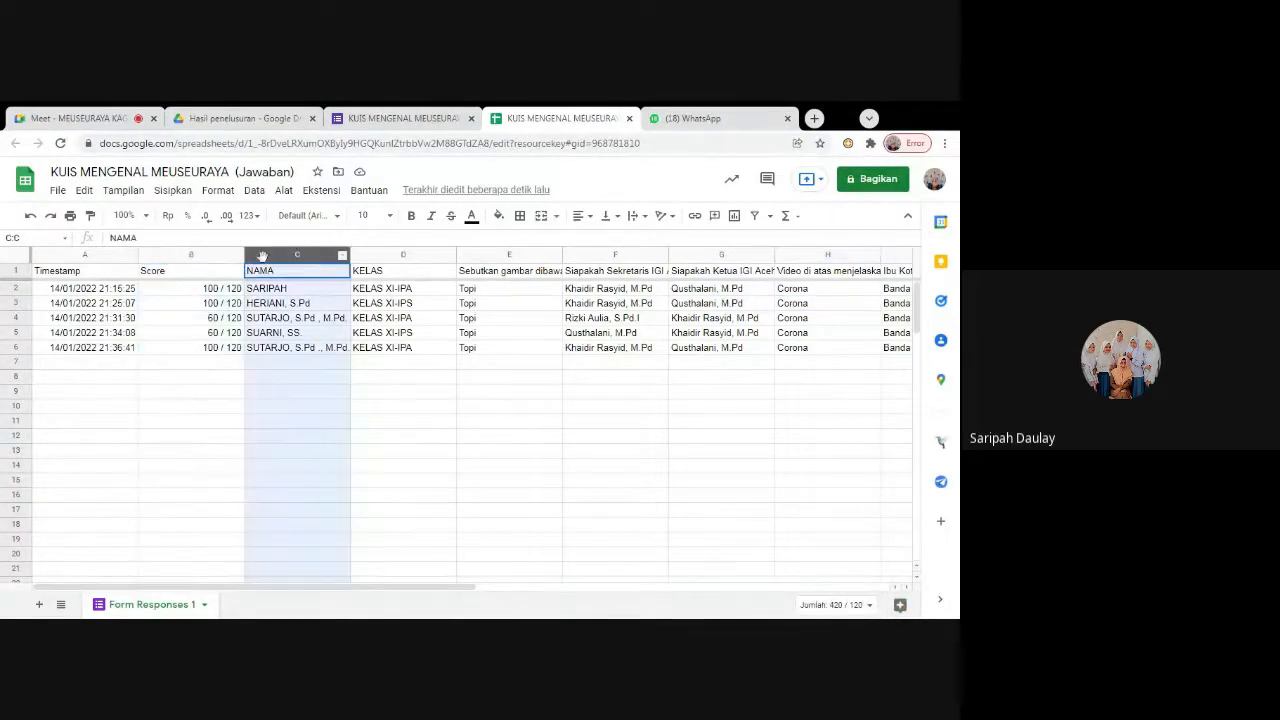
{"action": "left_click", "coordinate": [368, 256]}
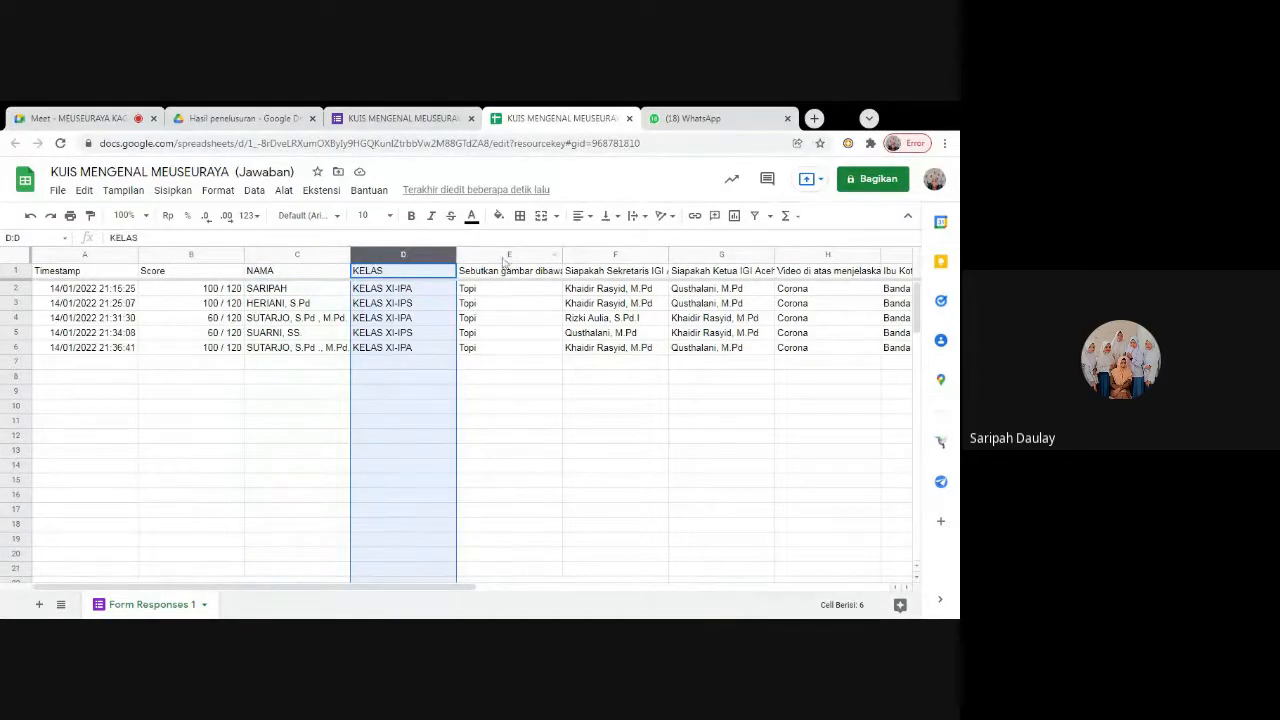
{"action": "left_click", "coordinate": [505, 257]}
{"action": "left_click", "coordinate": [648, 256]}
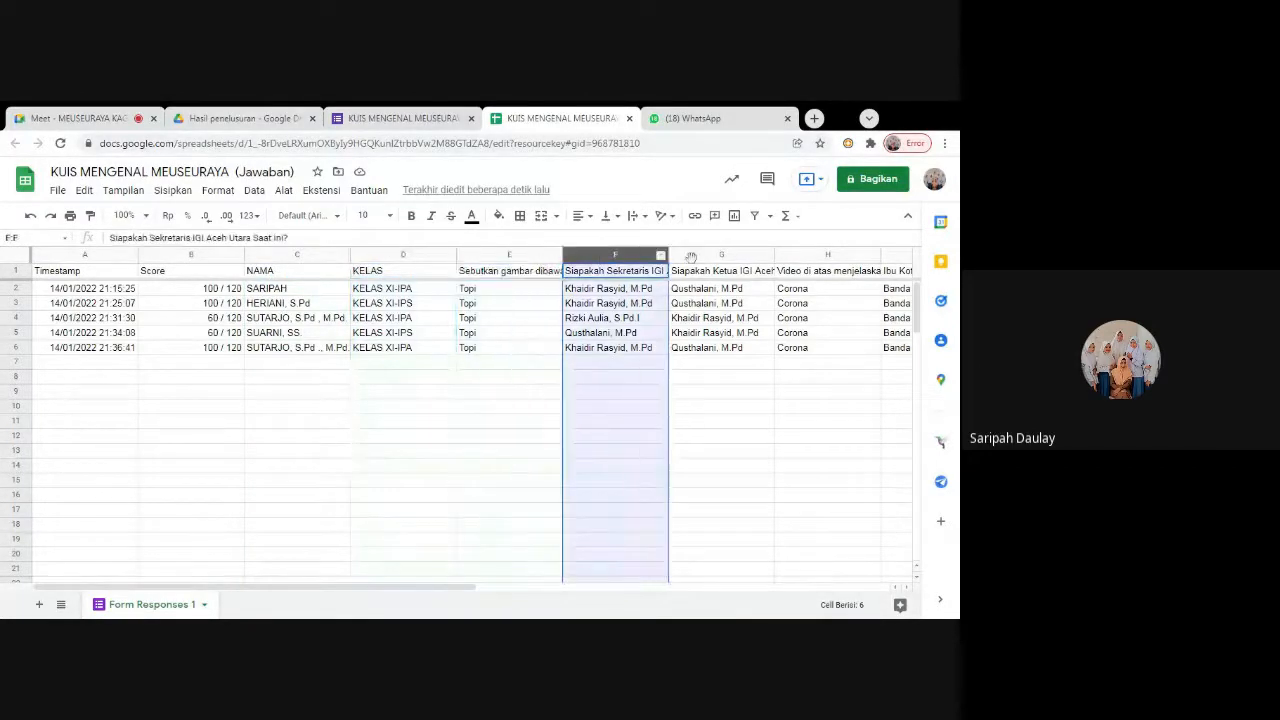
{"action": "left_click", "coordinate": [728, 257]}
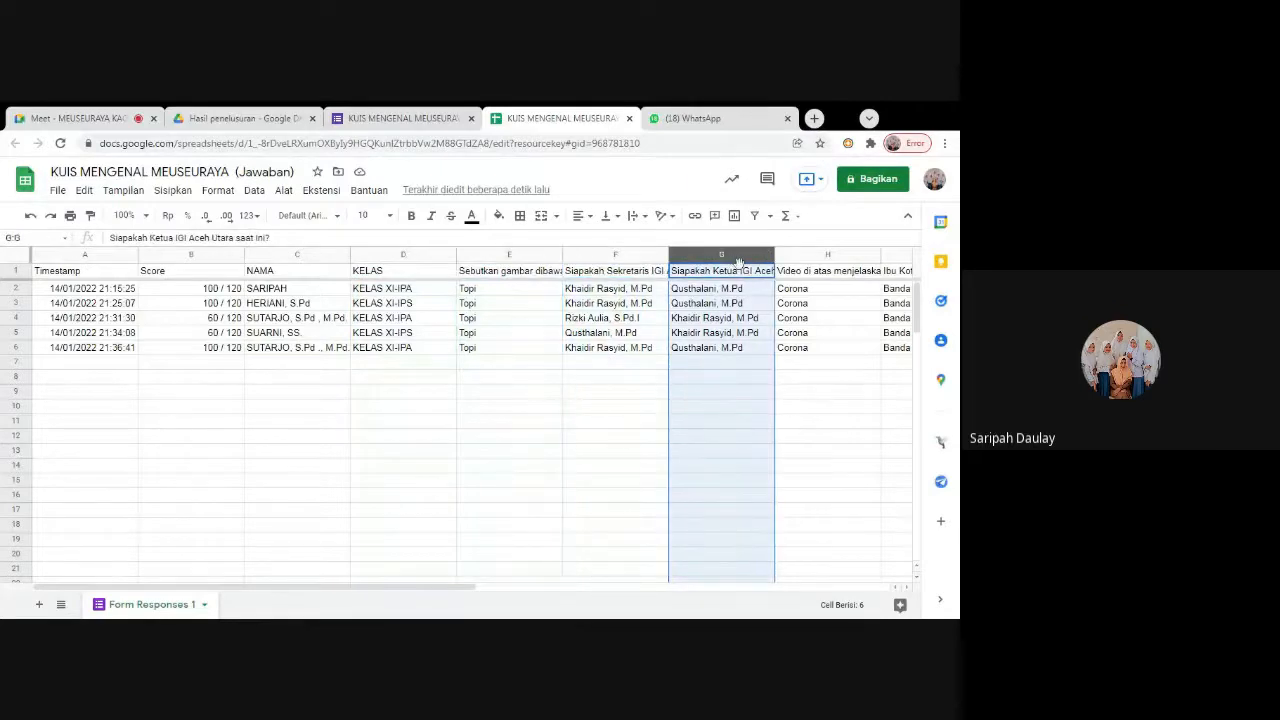
Hide the question columns E through M of the response sheet
{"action": "left_click", "coordinate": [533, 257]}
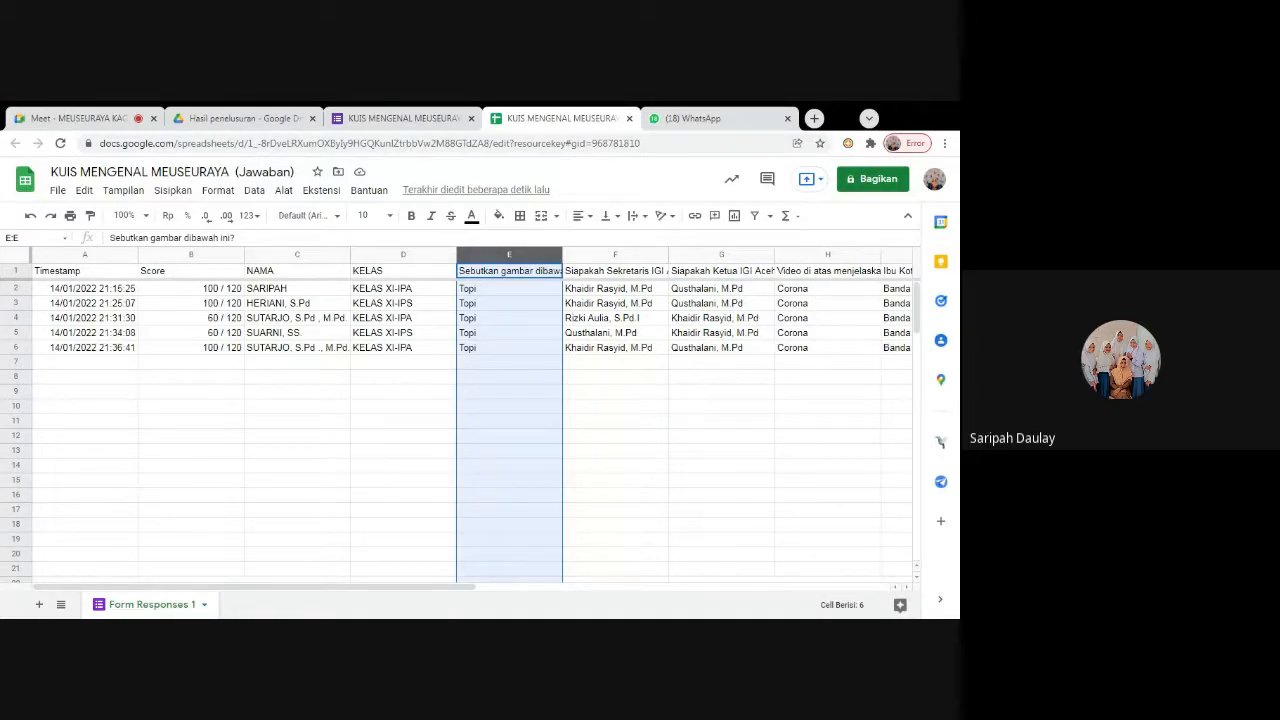
{"action": "left_click", "coordinate": [516, 257]}
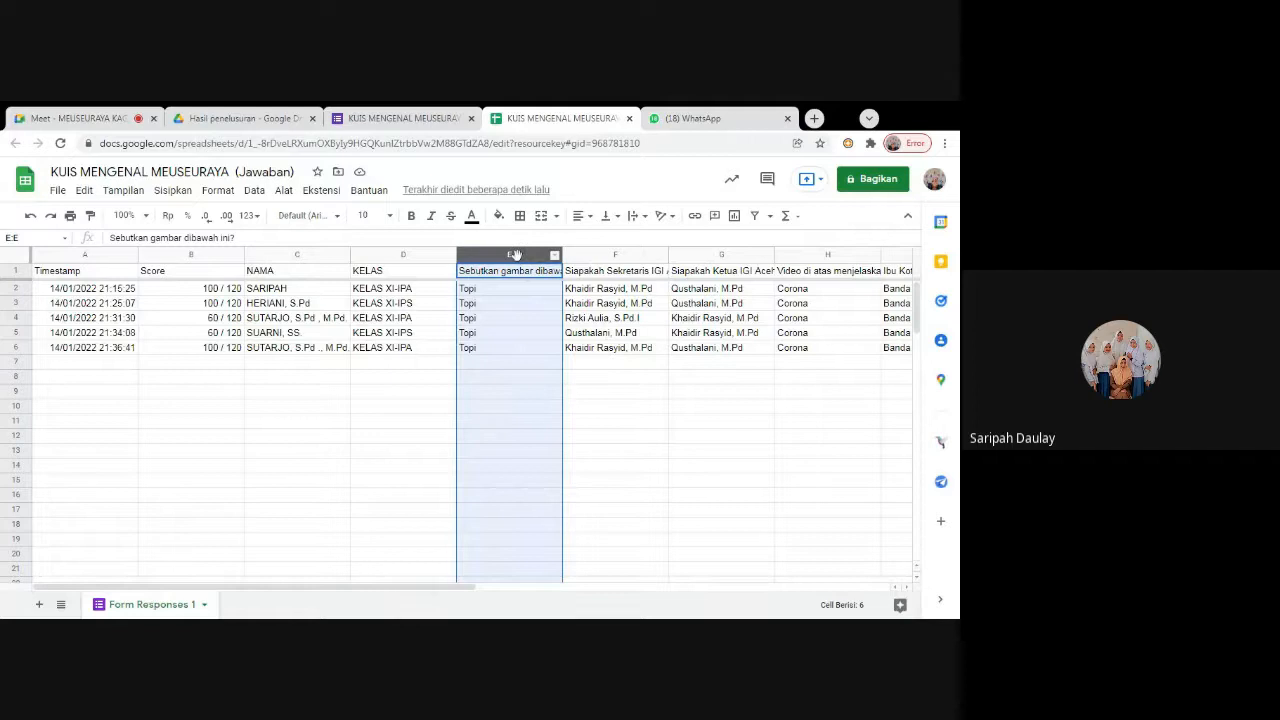
{"action": "mouse_move", "coordinate": [515, 255]}
{"action": "left_mouse_down"}
{"action": "mouse_move", "coordinate": [540, 254]}
{"action": "mouse_move", "coordinate": [492, 252]}
{"action": "mouse_move", "coordinate": [514, 251]}
{"action": "left_mouse_up"}
{"action": "key", "text": "shift+Right"}
{"action": "key", "text": "shift+Right"}
{"action": "key", "text": "shift+Right"}
{"action": "key", "text": "shift+Right"}
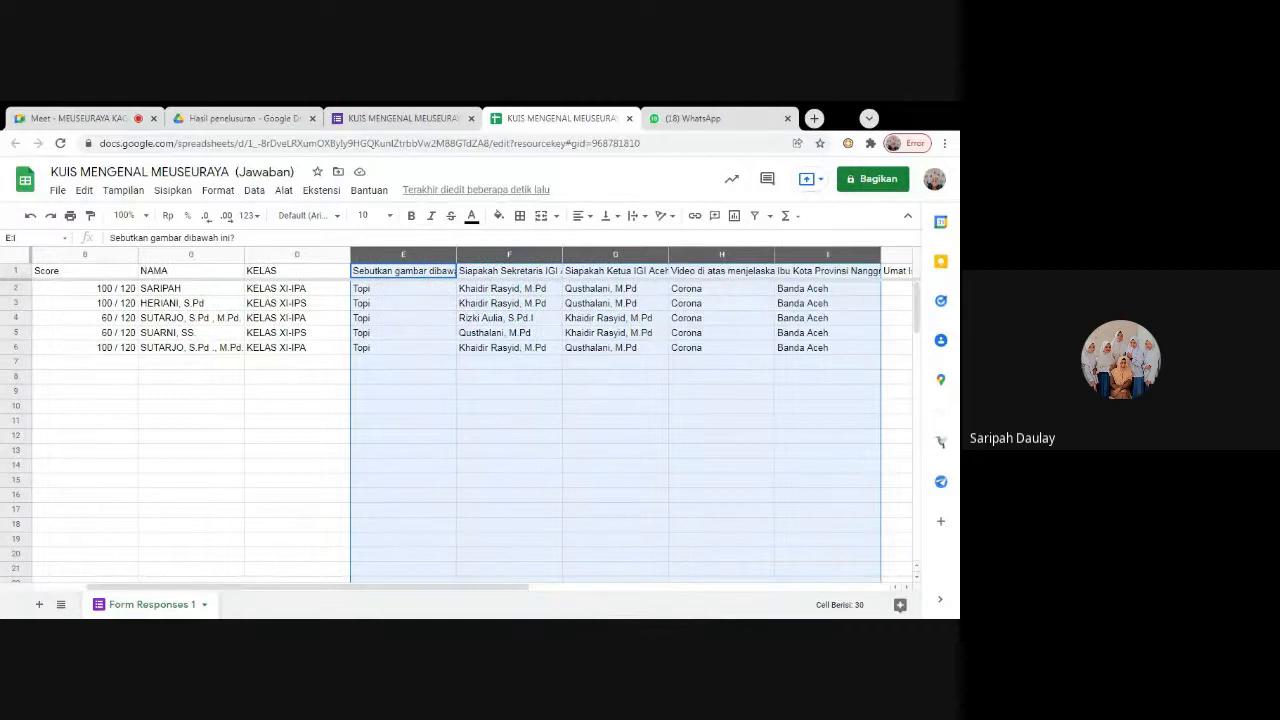
{"action": "key", "text": "shift+Right"}
{"action": "key", "text": "shift+Right"}
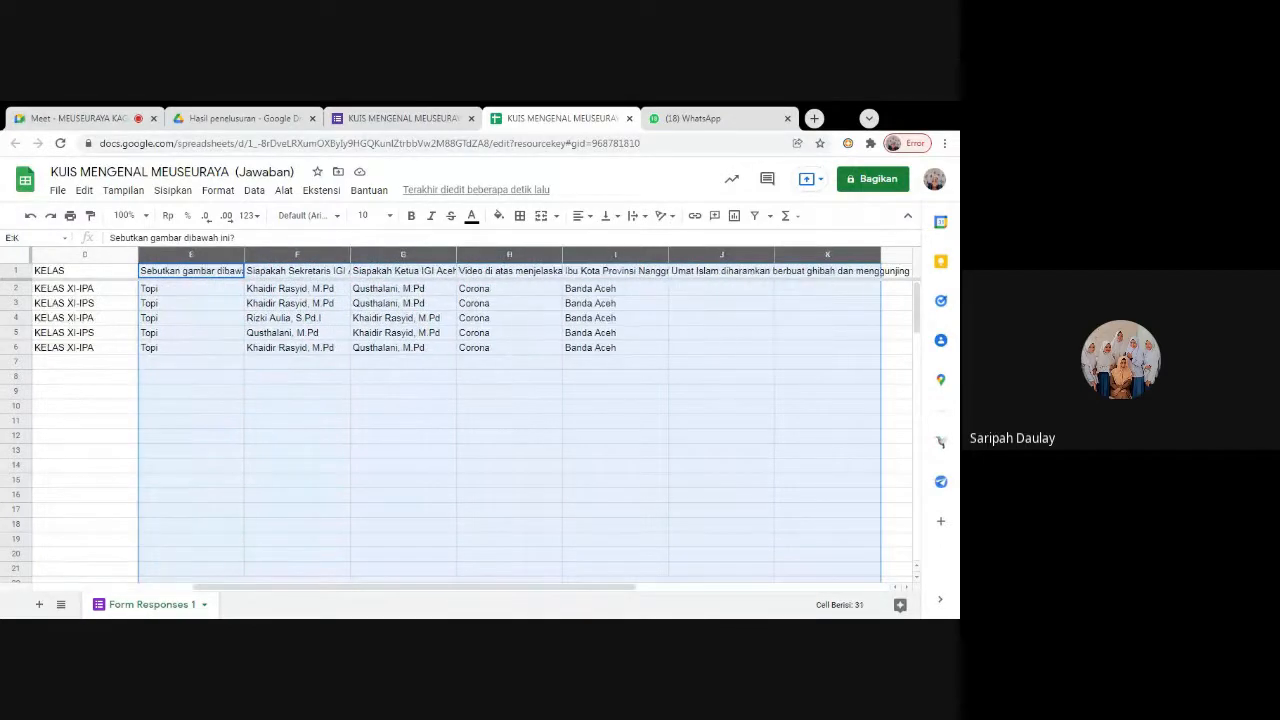
{"action": "key", "text": "shift+Right"}
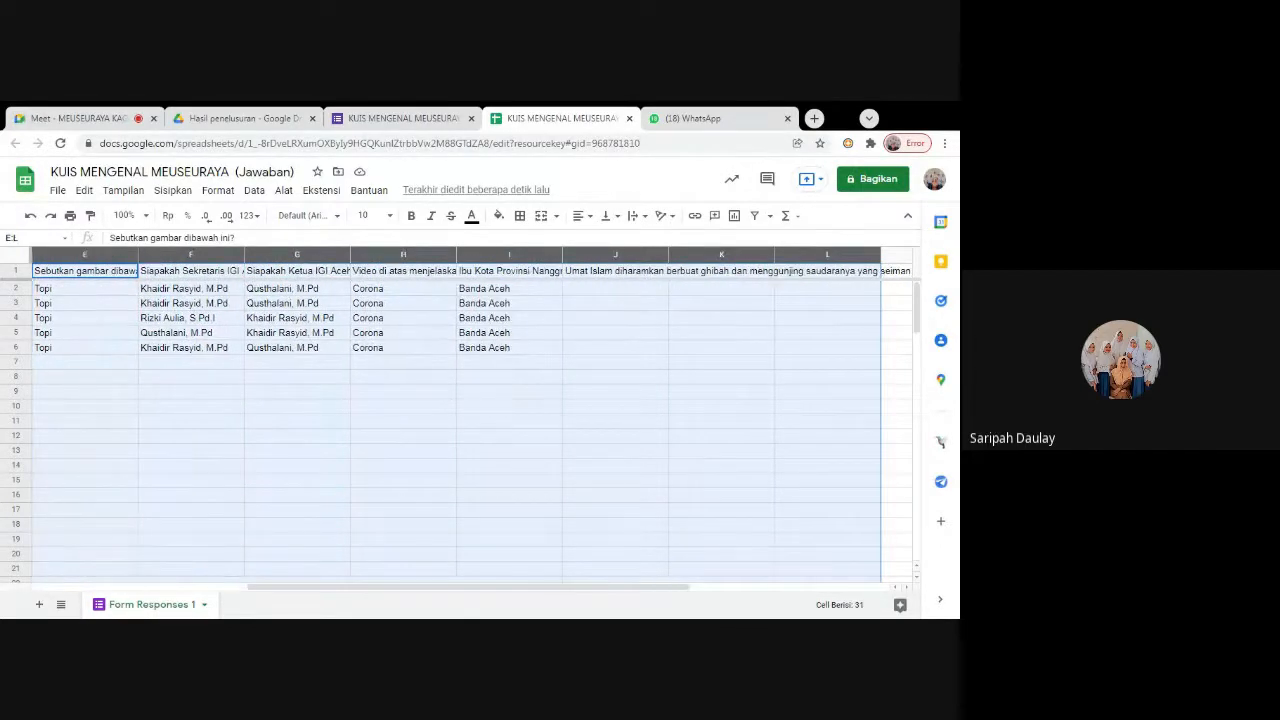
{"action": "key", "text": "shift+Right"}
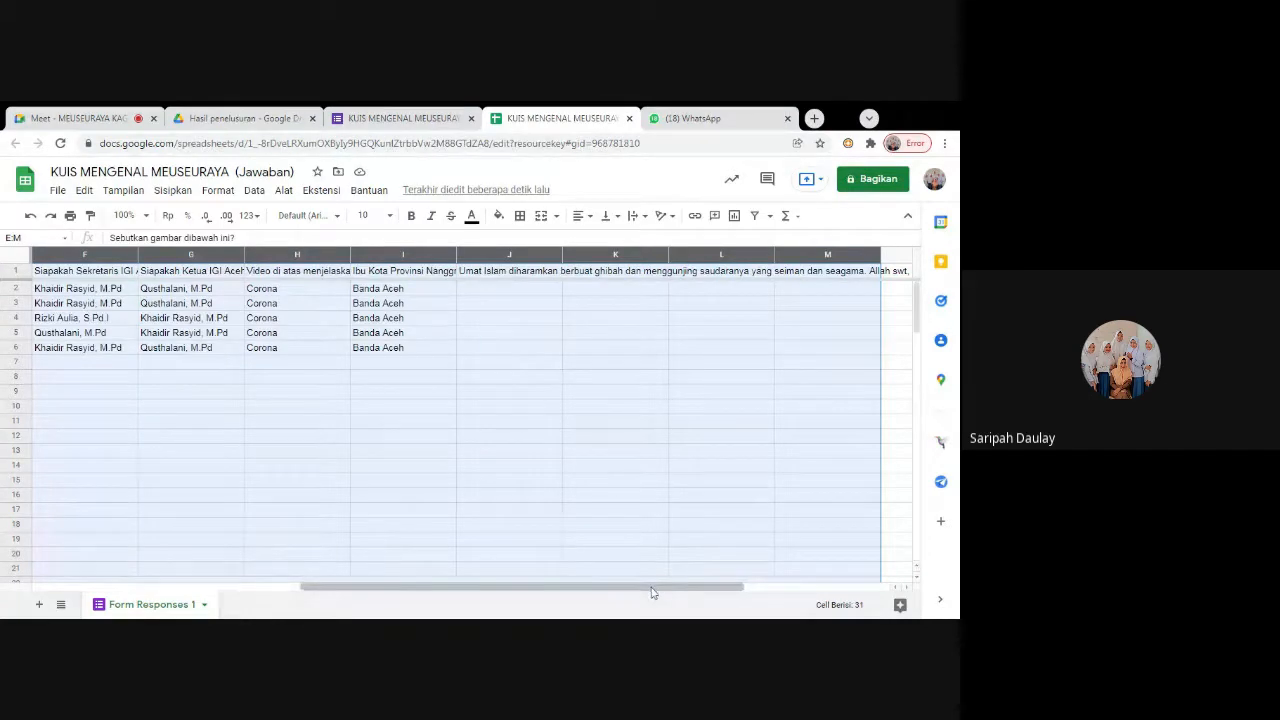
{"action": "left_click_drag", "start_coordinate": [650, 590], "coordinate": [366, 566]}
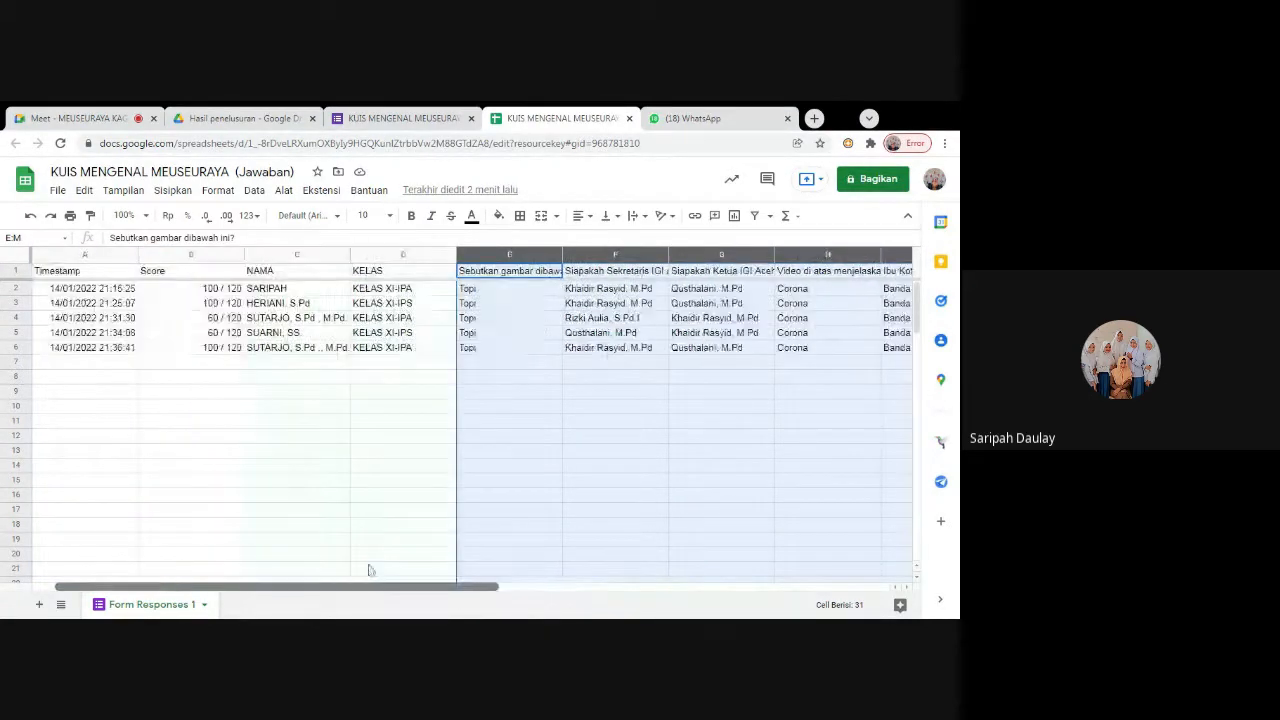
{"action": "right_click", "coordinate": [501, 256]}
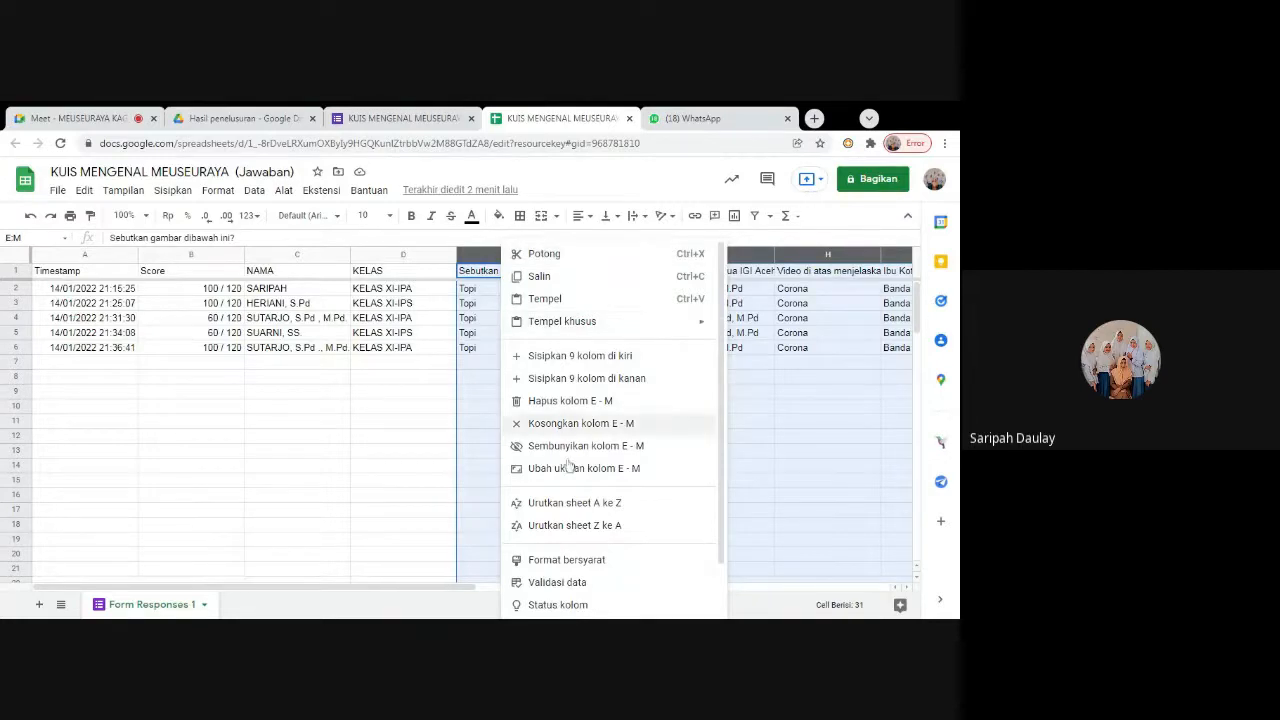
{"action": "scroll", "coordinate": [574, 490], "scroll_direction": "down", "scroll_amount": 1}
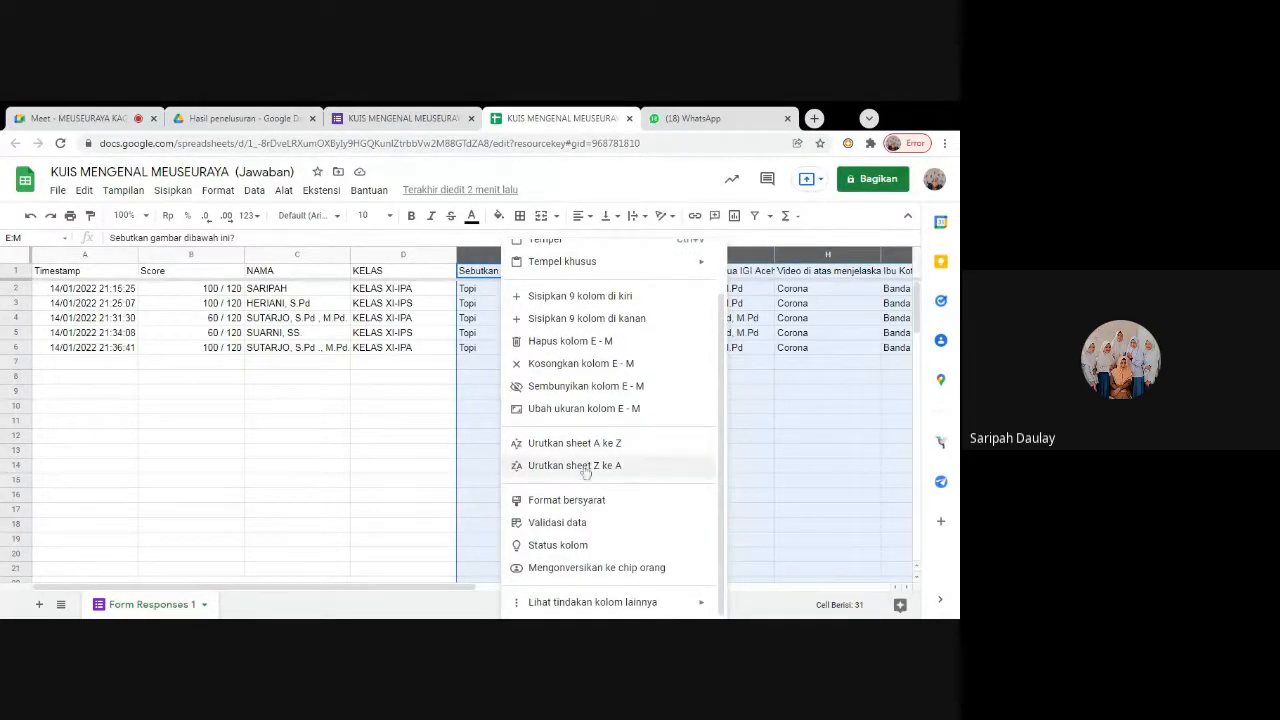
{"action": "left_click", "coordinate": [661, 397]}
{"action": "left_click", "coordinate": [305, 407]}
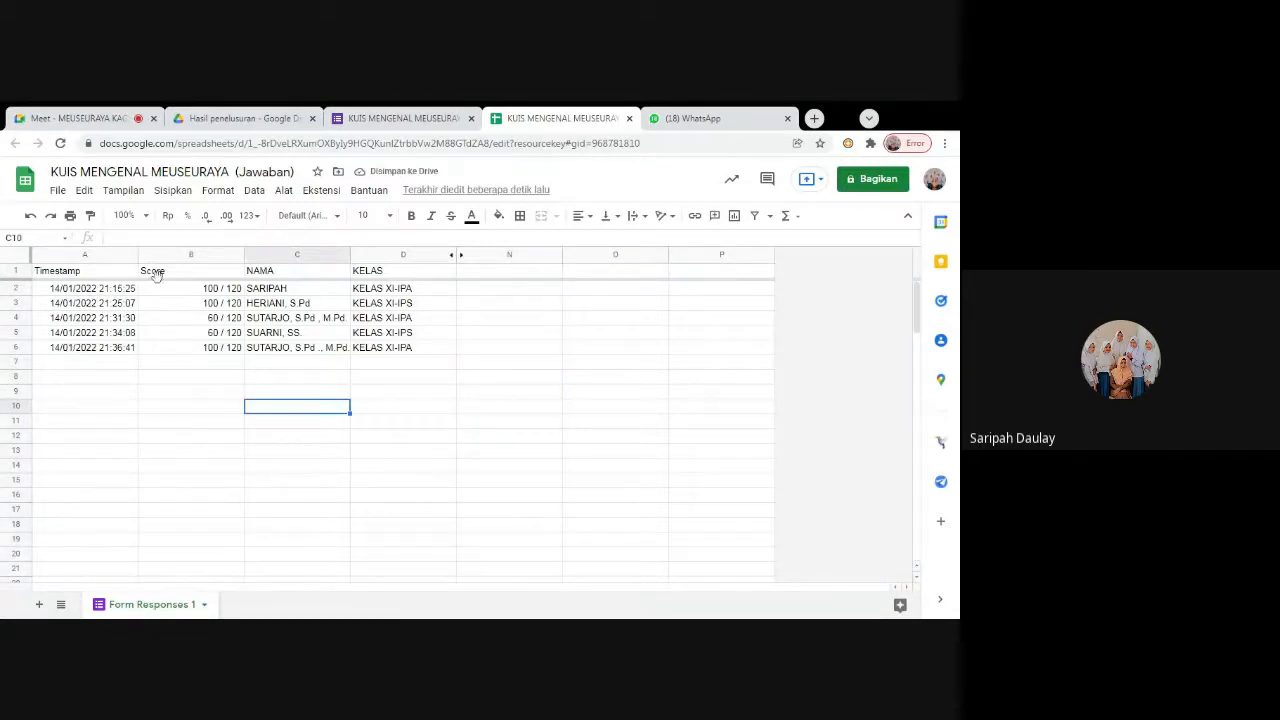
Review the Timestamp, Score, NAMA and KELAS headings and compare the respondents' class entries in the KELAS column
{"action": "left_click", "coordinate": [90, 272]}
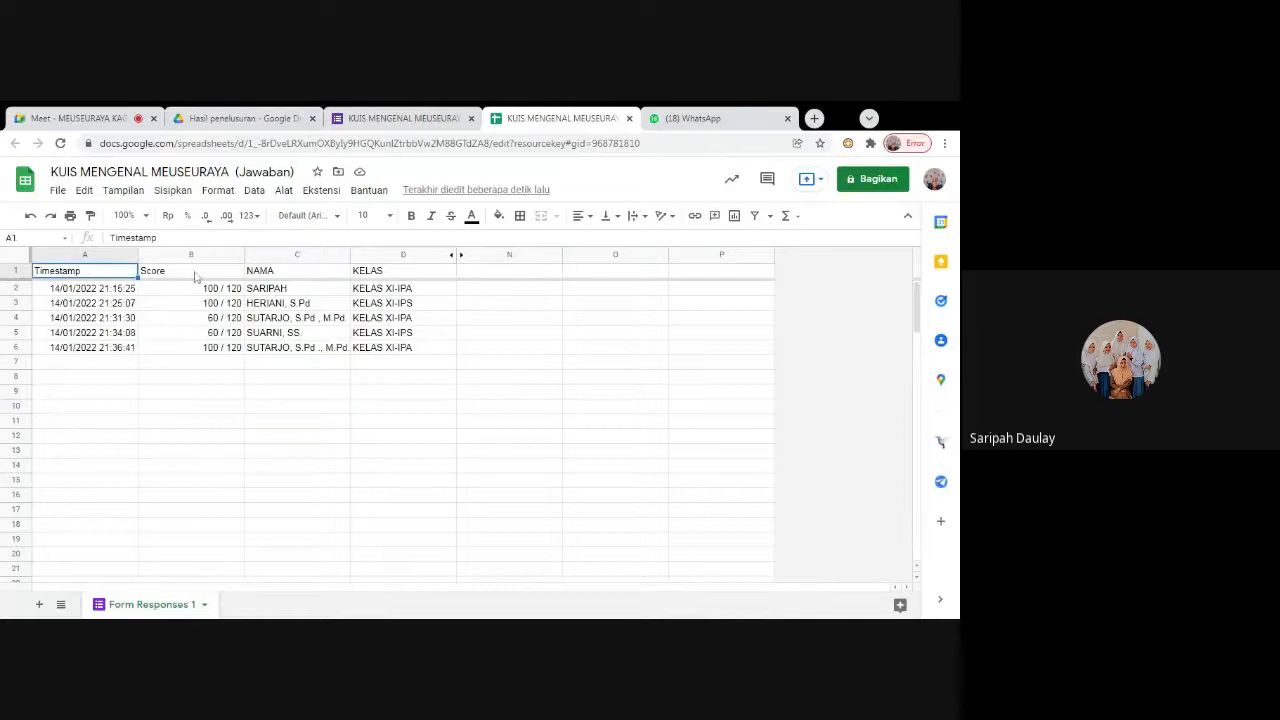
{"action": "left_click", "coordinate": [203, 275]}
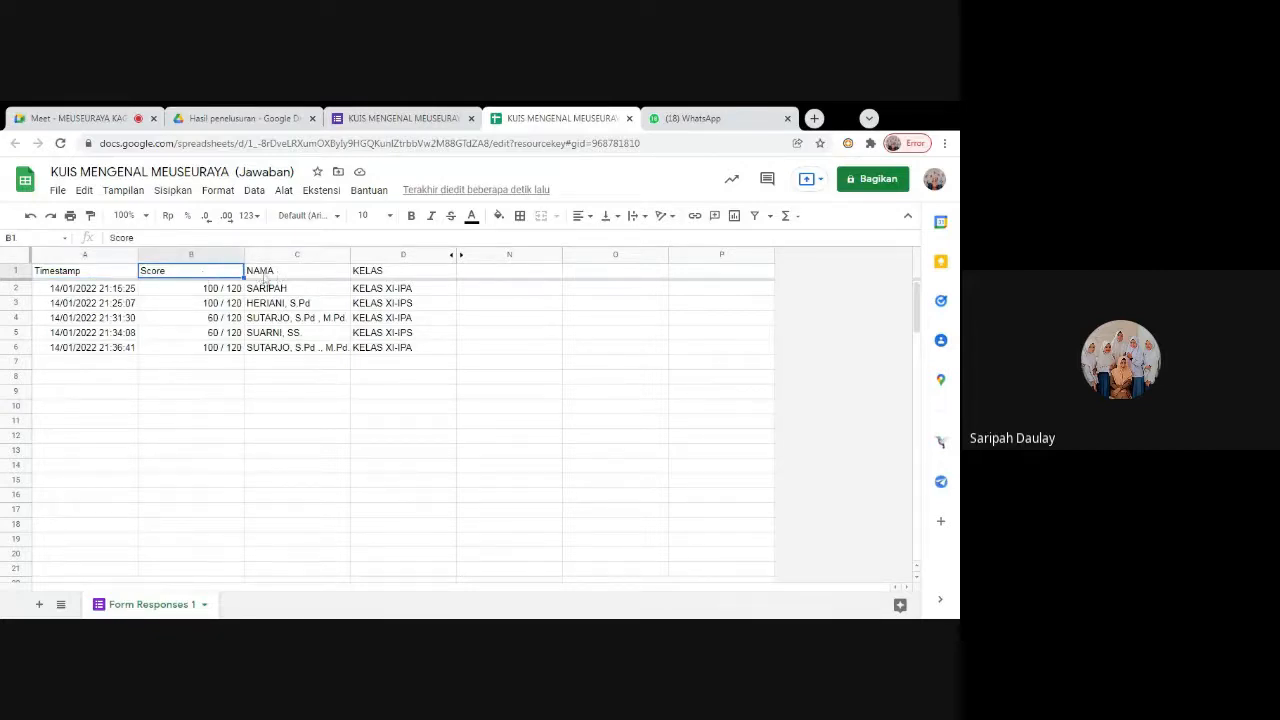
{"action": "left_click", "coordinate": [265, 279]}
{"action": "left_click", "coordinate": [377, 282]}
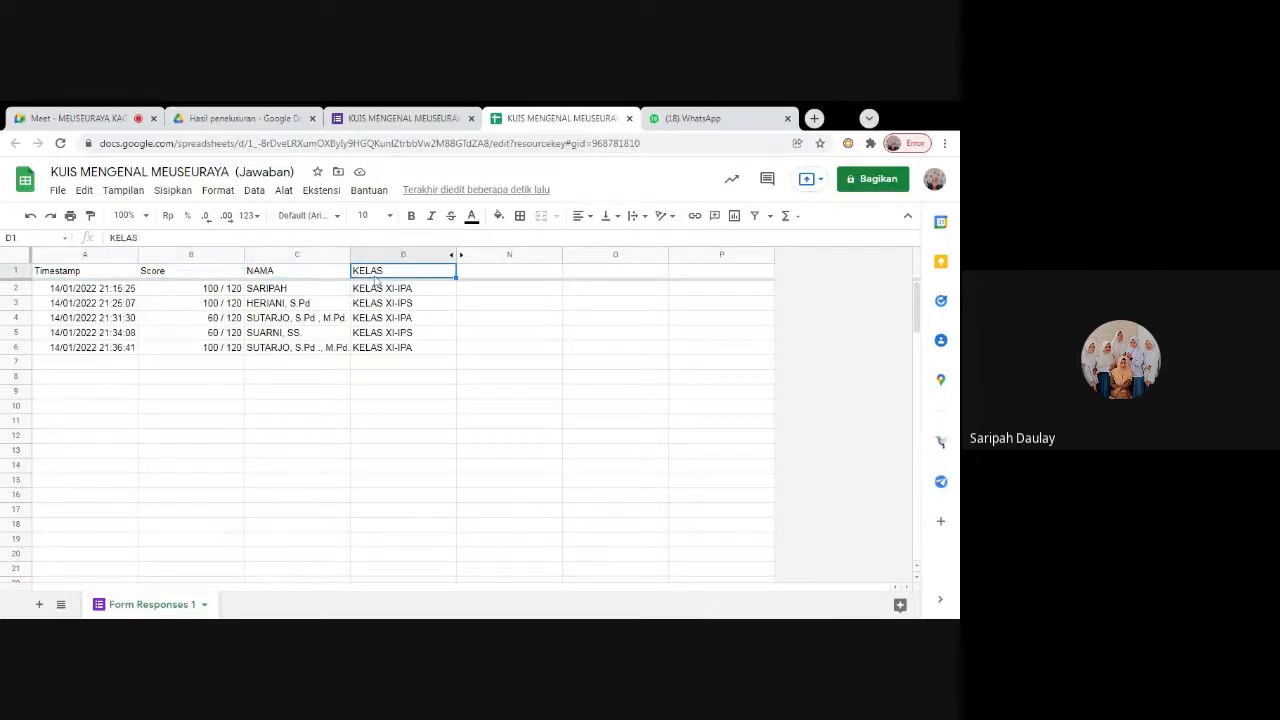
{"action": "left_click", "coordinate": [392, 337]}
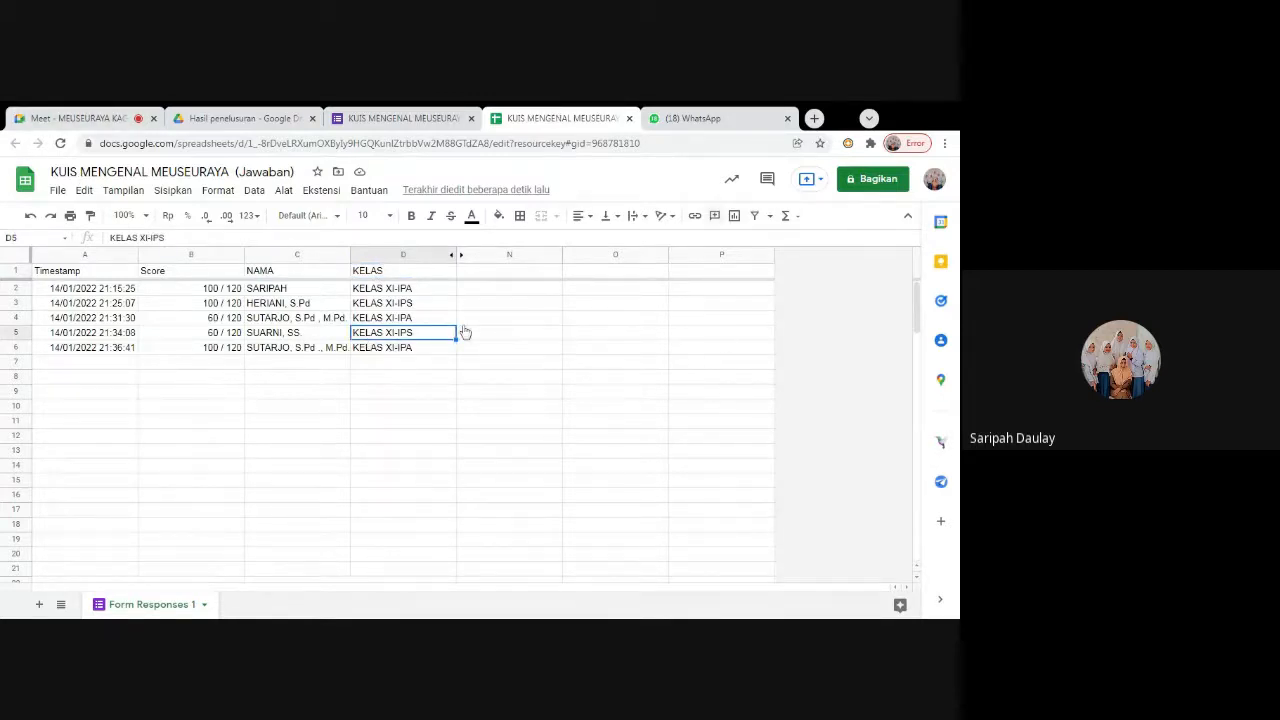
{"action": "left_click", "coordinate": [303, 305]}
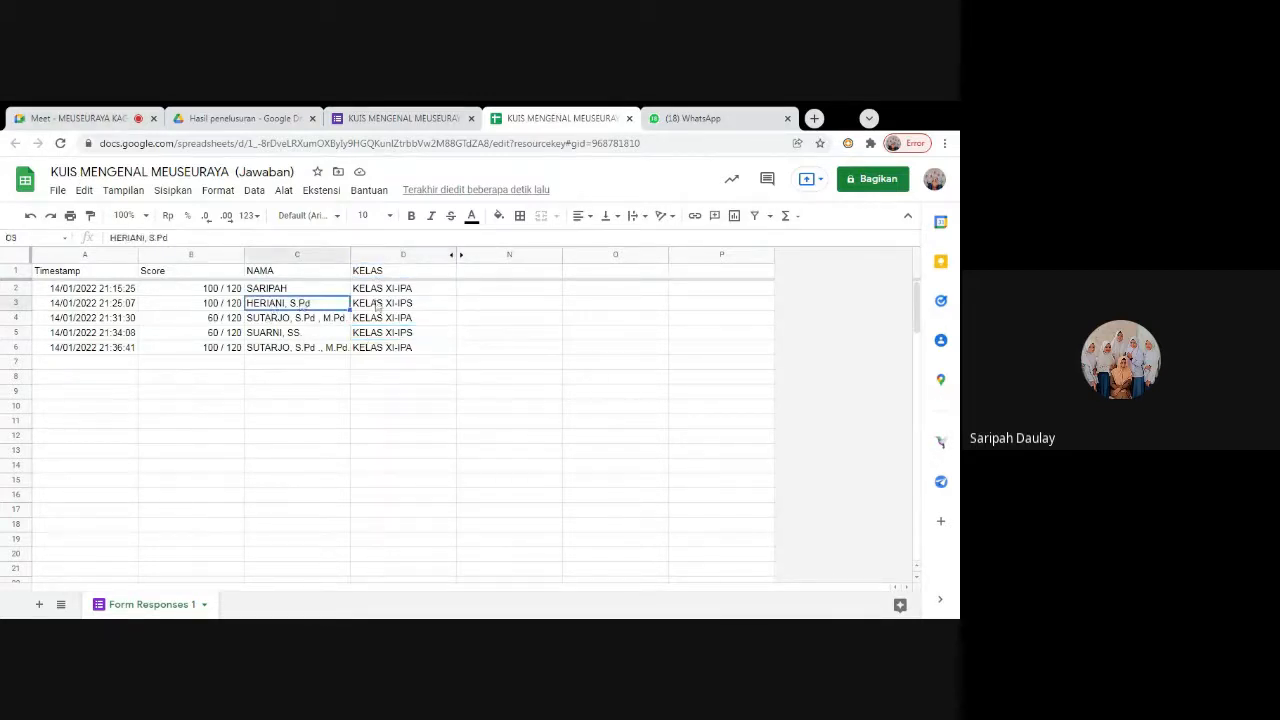
{"action": "left_click", "coordinate": [378, 306]}
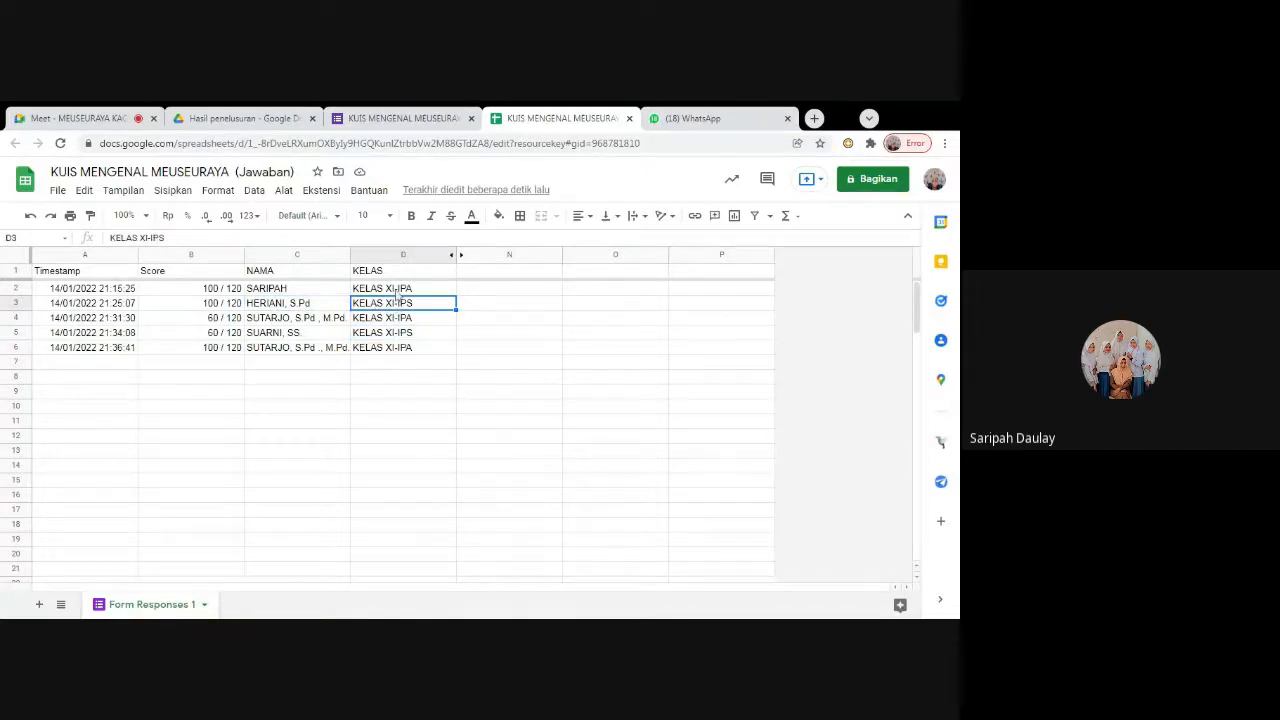
{"action": "left_click", "coordinate": [398, 291]}
{"action": "left_click", "coordinate": [408, 336]}
{"action": "left_click", "coordinate": [402, 291]}
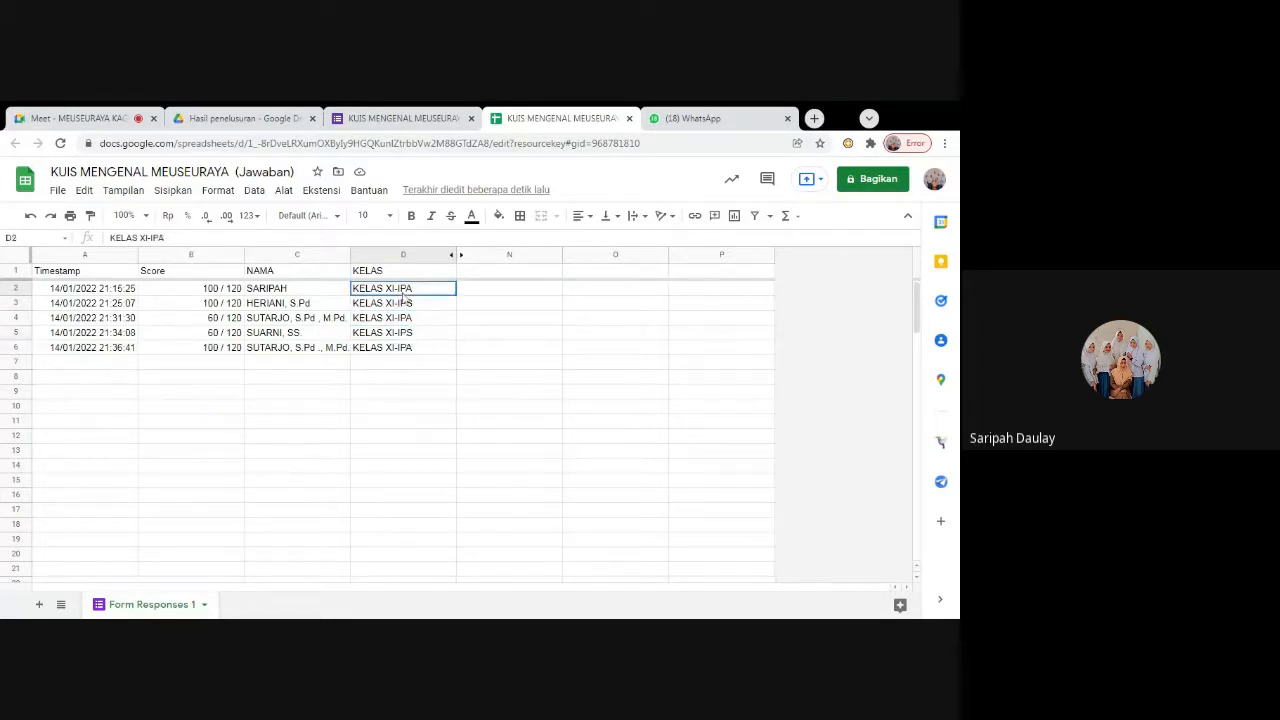
{"action": "left_click", "coordinate": [403, 306]}
{"action": "left_click", "coordinate": [402, 320]}
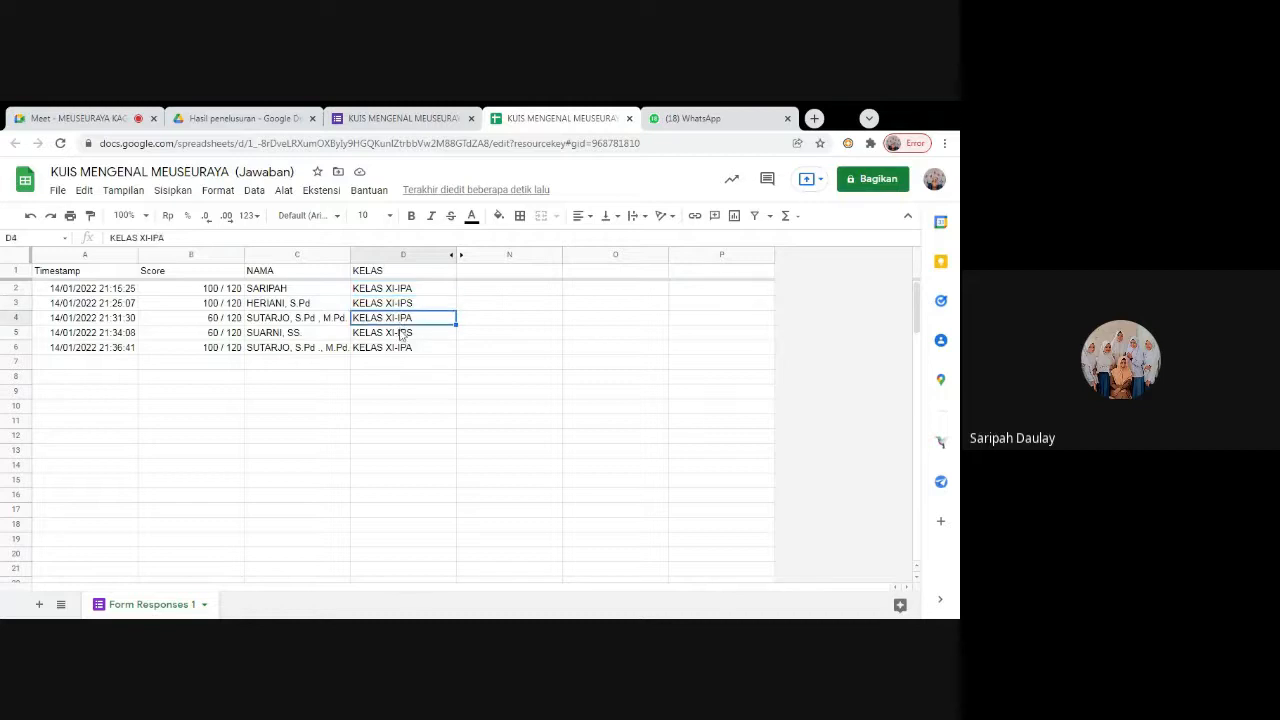
{"action": "left_click", "coordinate": [401, 336]}
{"action": "left_click", "coordinate": [400, 346]}
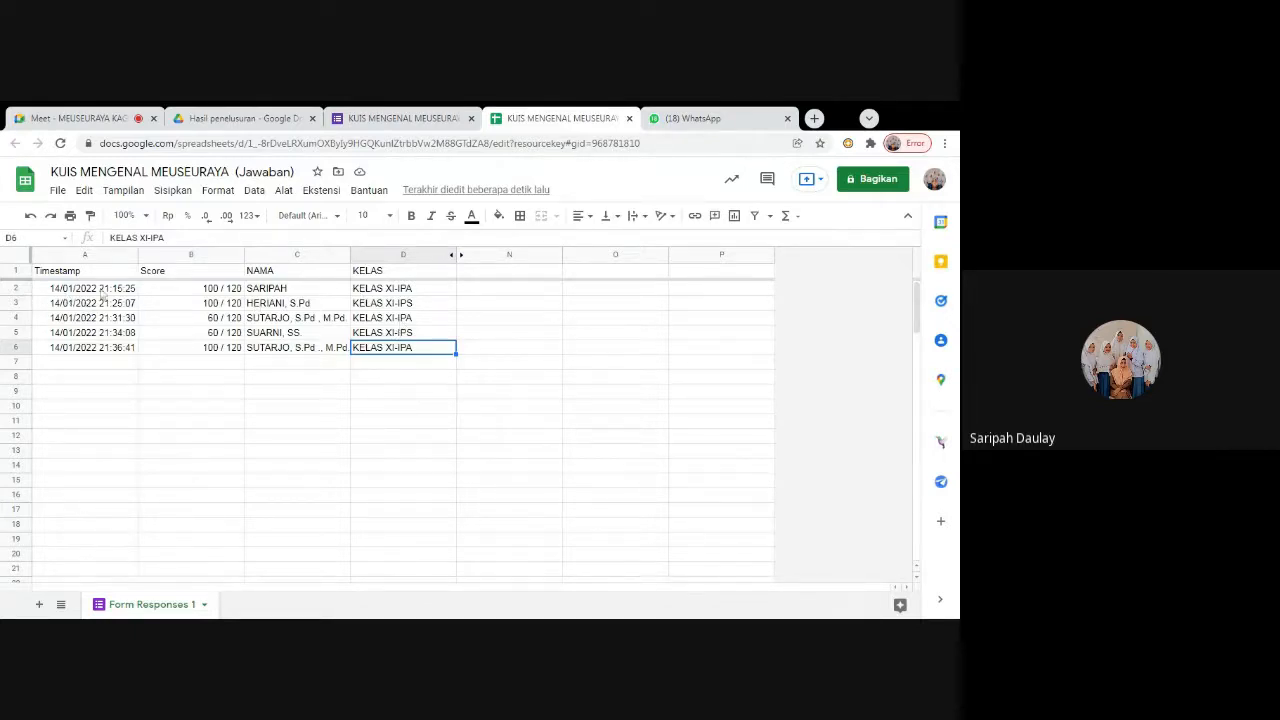
{"action": "left_click", "coordinate": [414, 275]}
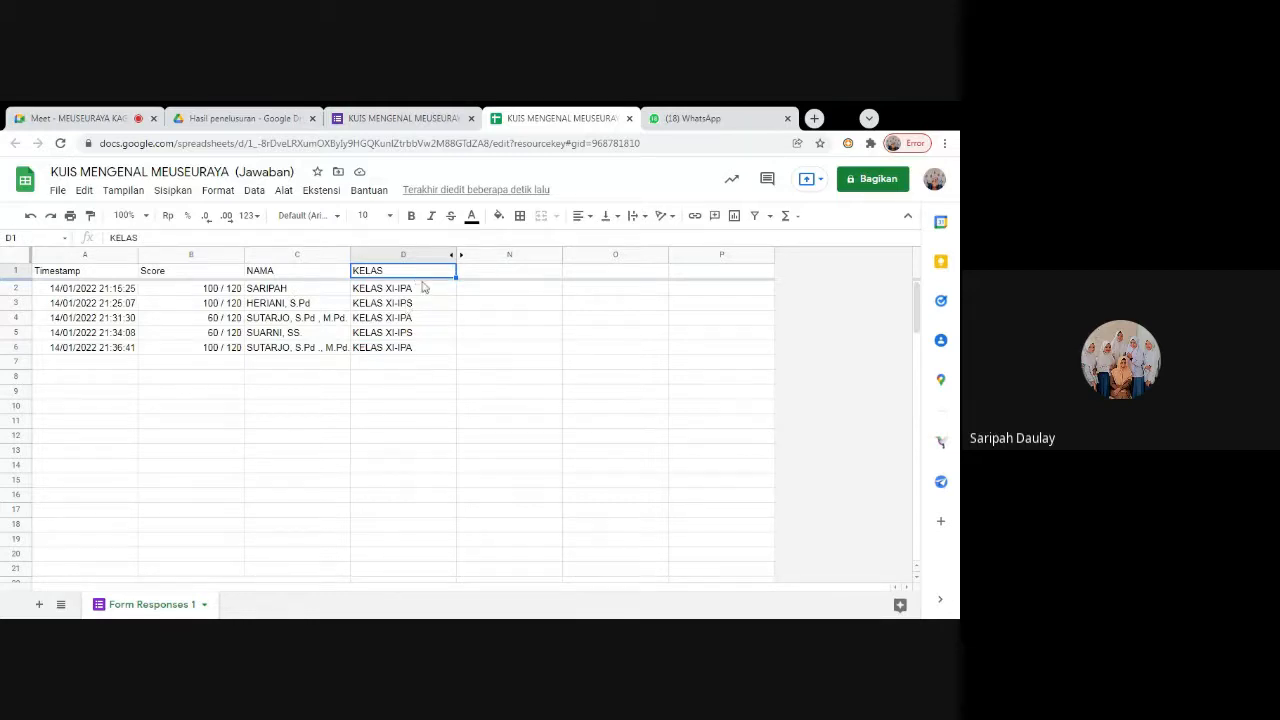
{"action": "left_click", "coordinate": [424, 305]}
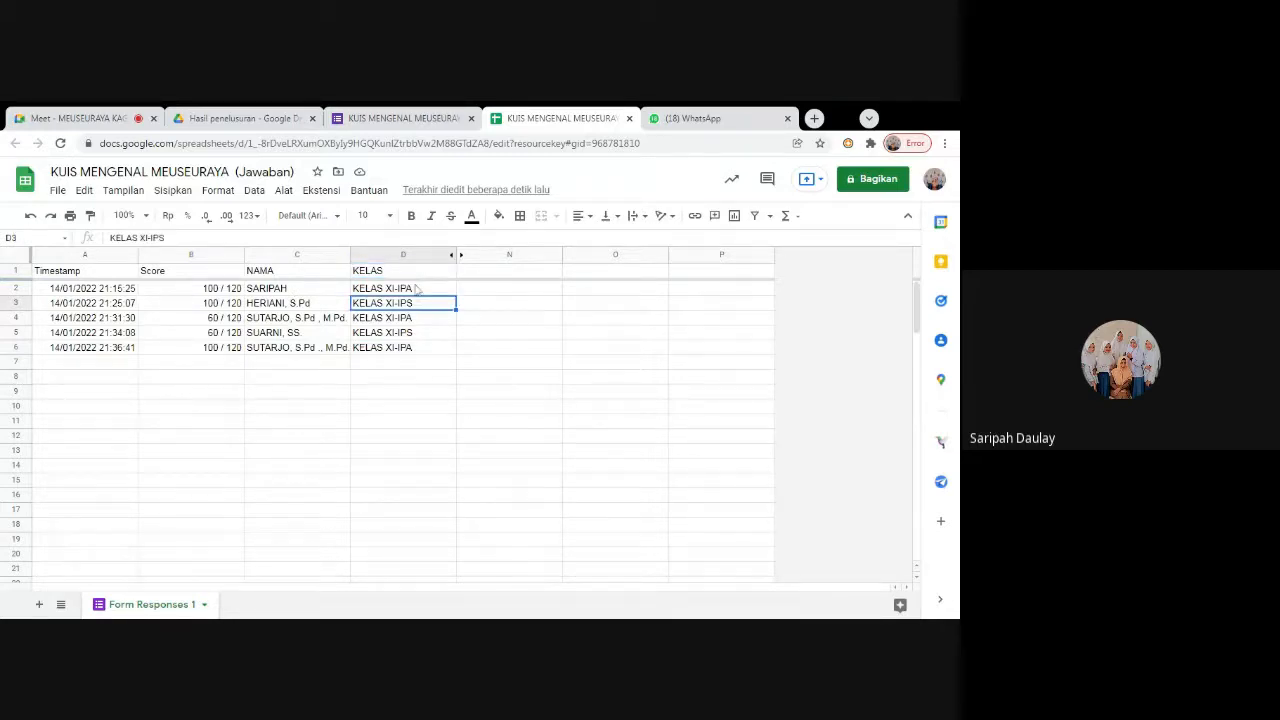
{"action": "left_click", "coordinate": [416, 289]}
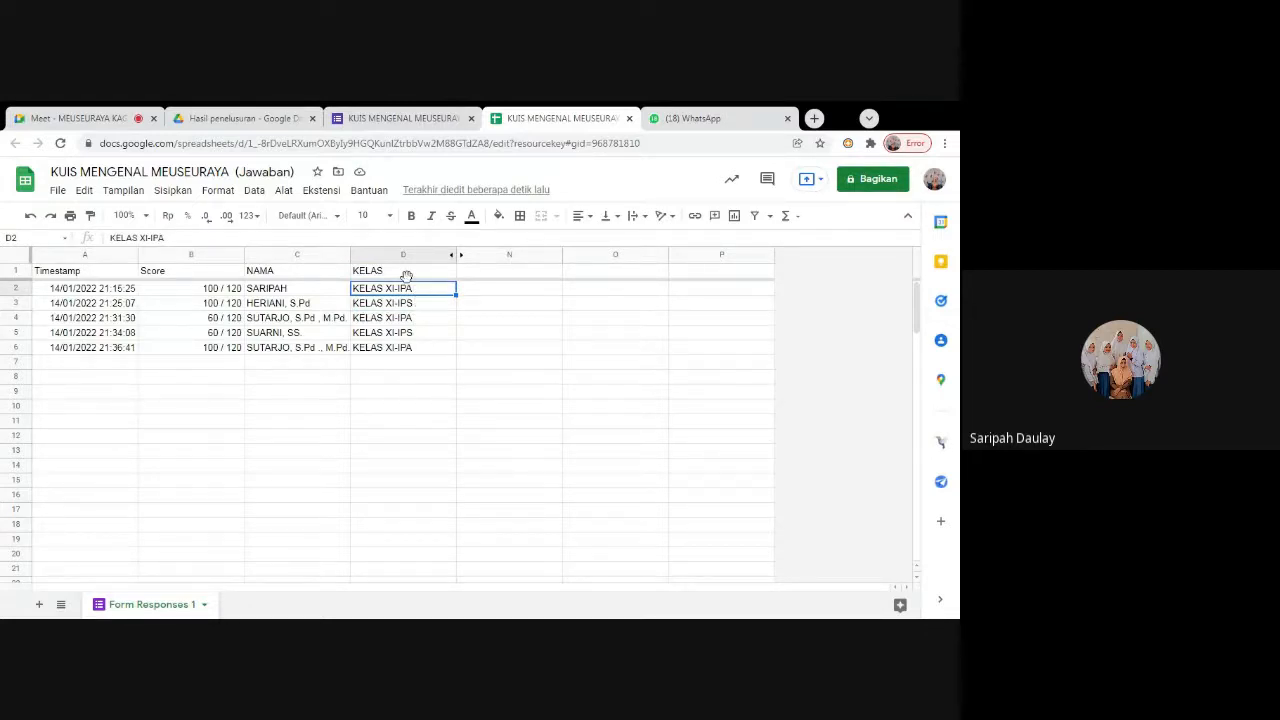
Create a filter on the header cells A1:D1, from Timestamp to KELAS
{"action": "left_click", "coordinate": [109, 275]}
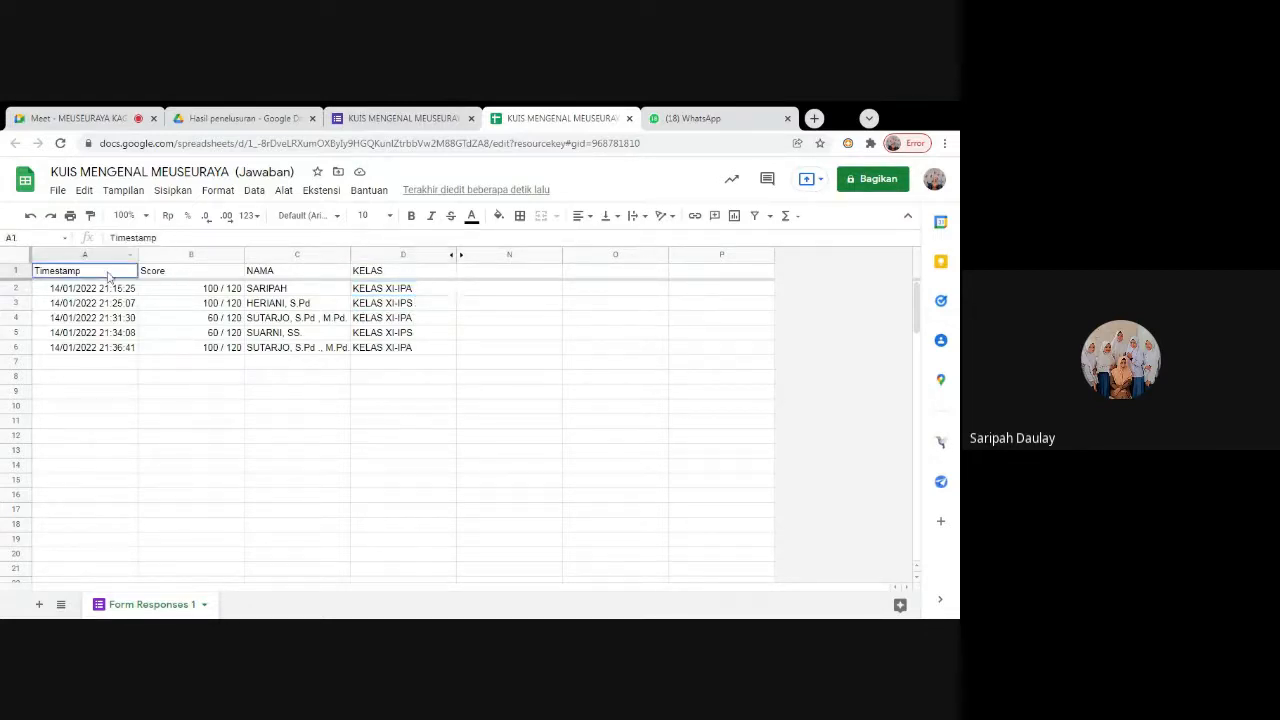
{"action": "left_click_drag", "start_coordinate": [109, 275], "coordinate": [419, 282]}
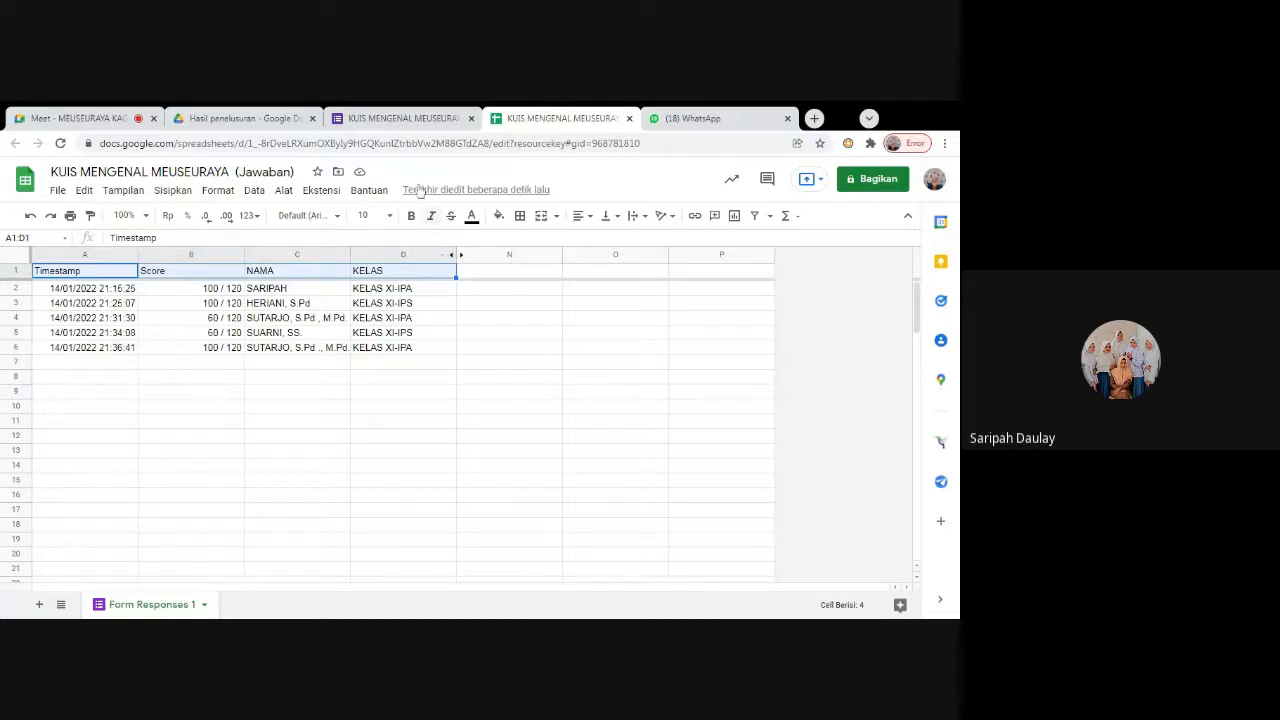
{"action": "left_click", "coordinate": [755, 218]}
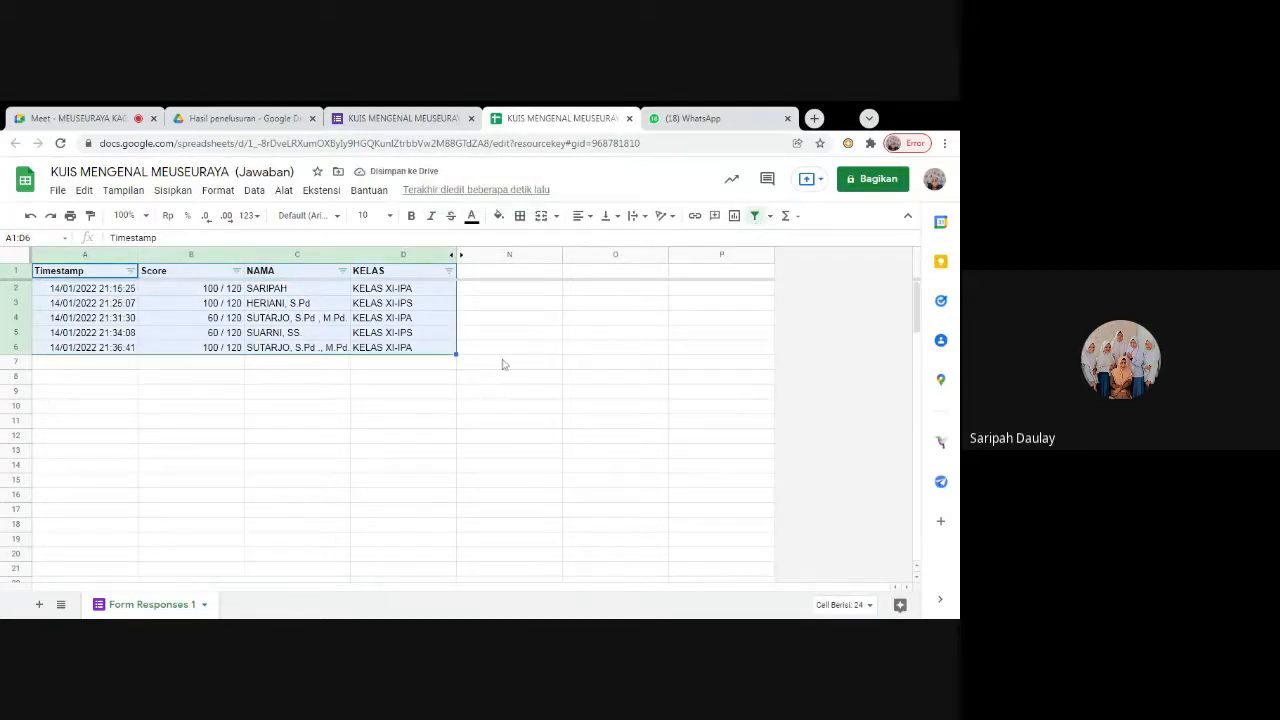
{"action": "left_click", "coordinate": [483, 333]}
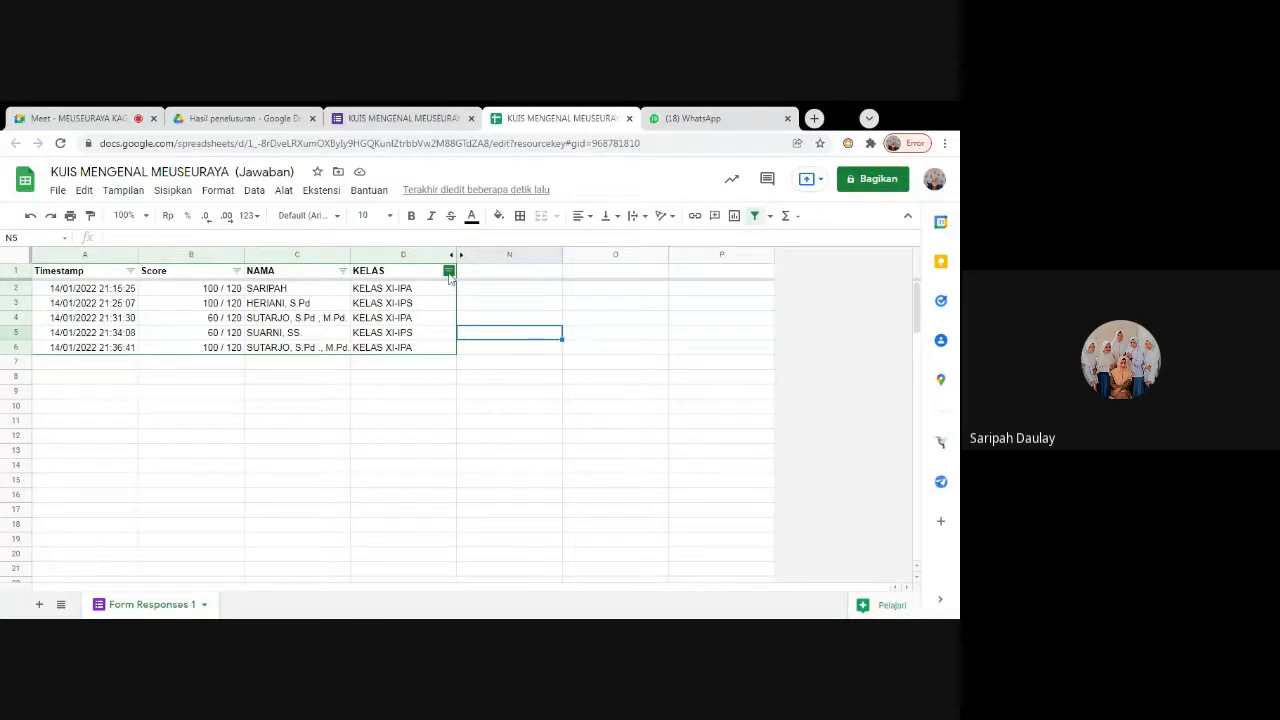
Try to filter the KELAS column by value, leaving out KELAS XI-IPS
{"action": "left_click", "coordinate": [449, 272]}
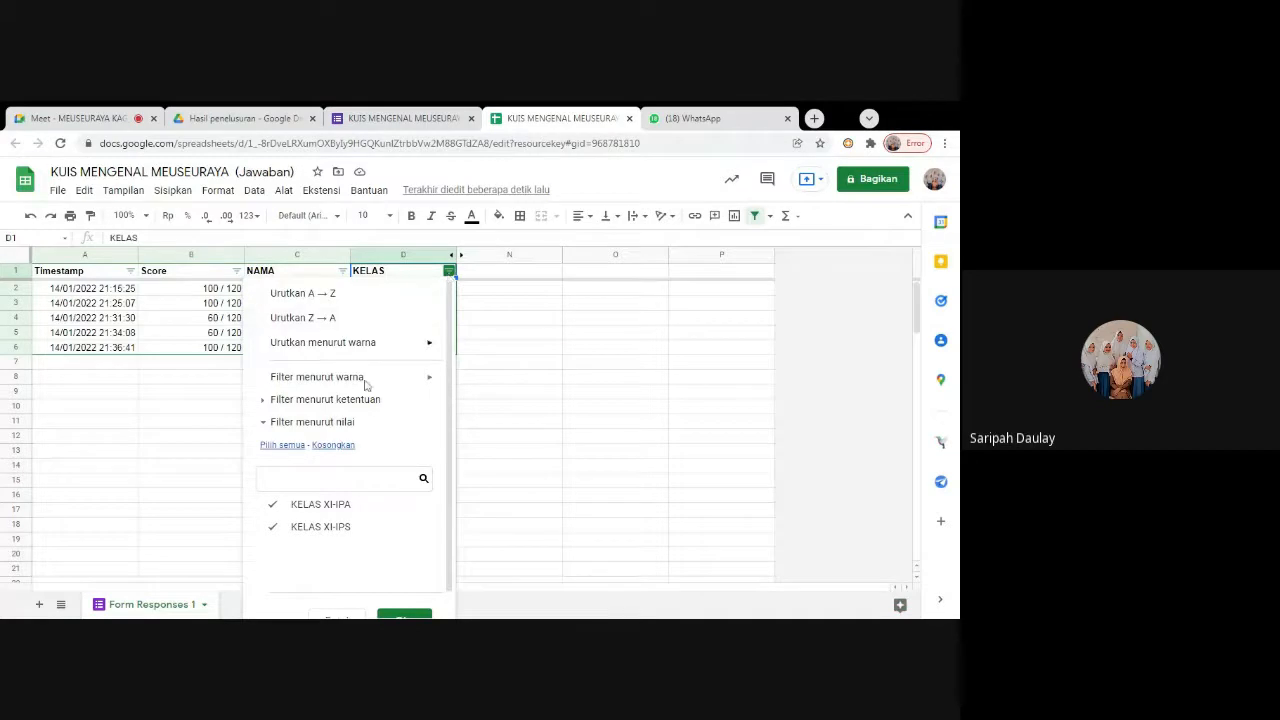
{"action": "left_click", "coordinate": [280, 530]}
{"action": "scroll", "coordinate": [438, 497], "scroll_direction": "down", "scroll_amount": 1}
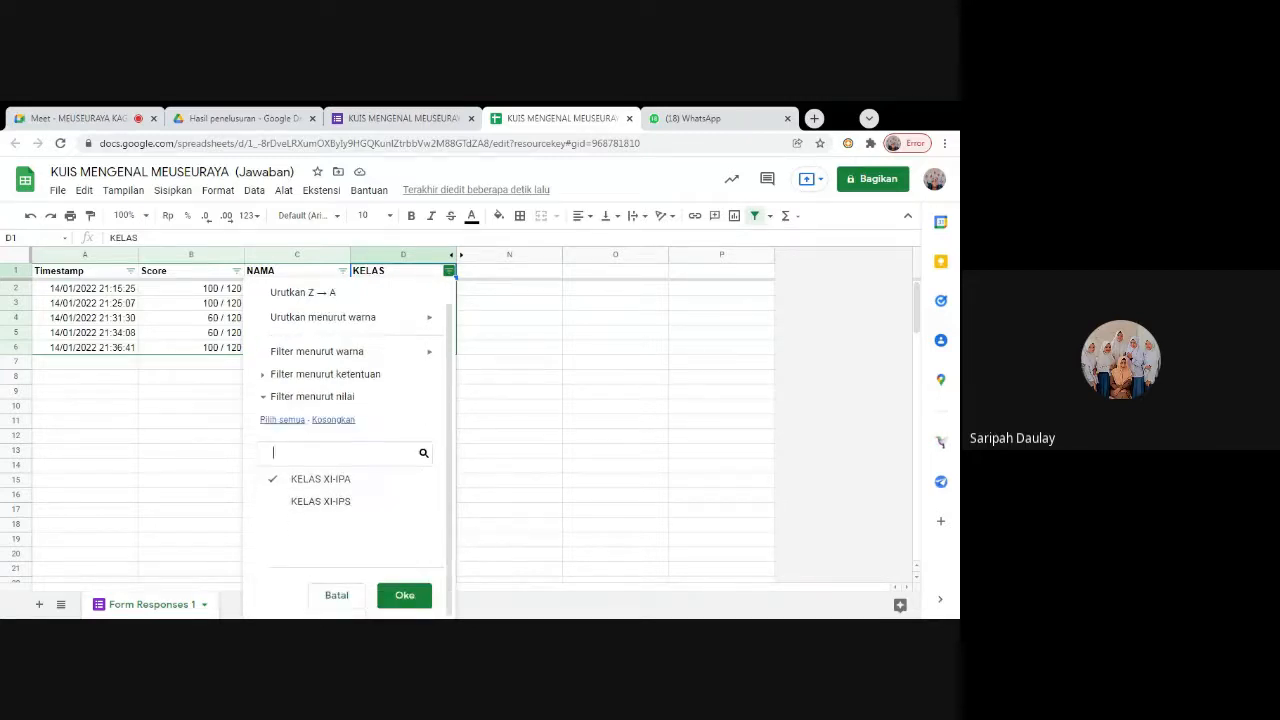
{"action": "left_click", "coordinate": [402, 599]}
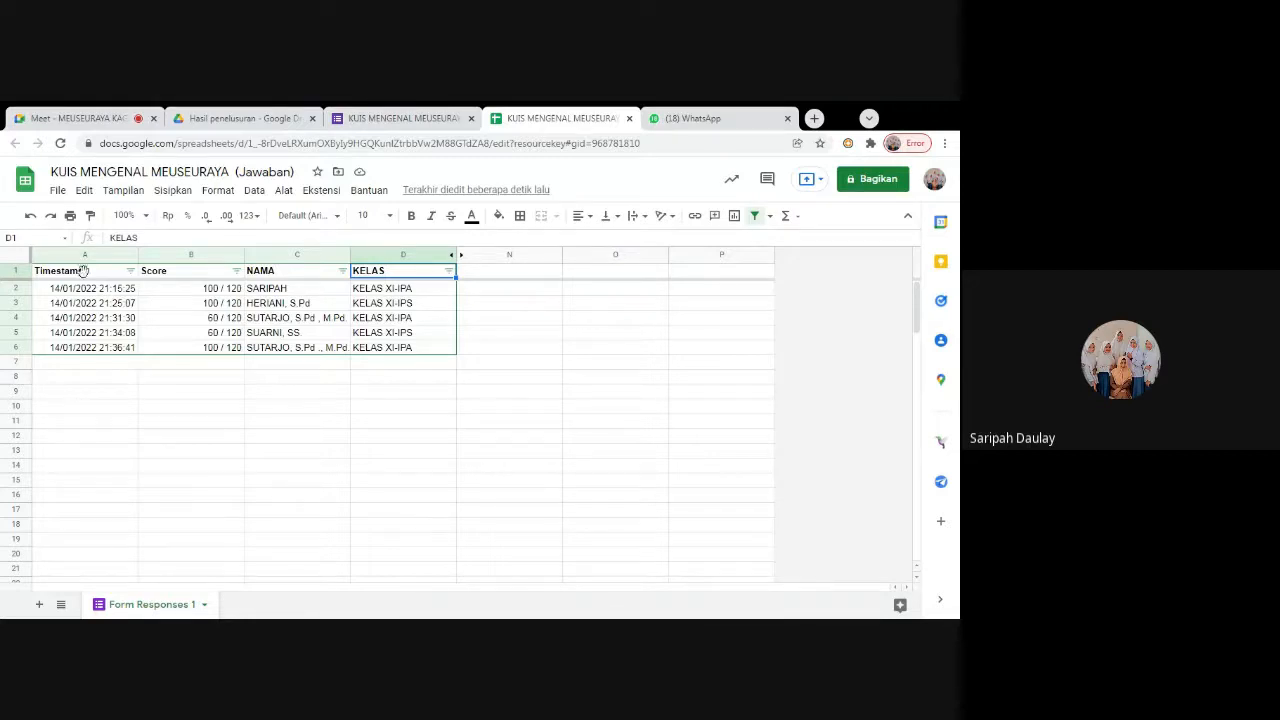
Filter the KELAS column by value to show only the KELAS XI-IPA responses
{"action": "left_click_drag", "start_coordinate": [84, 270], "coordinate": [440, 352]}
{"action": "left_click", "coordinate": [450, 271]}
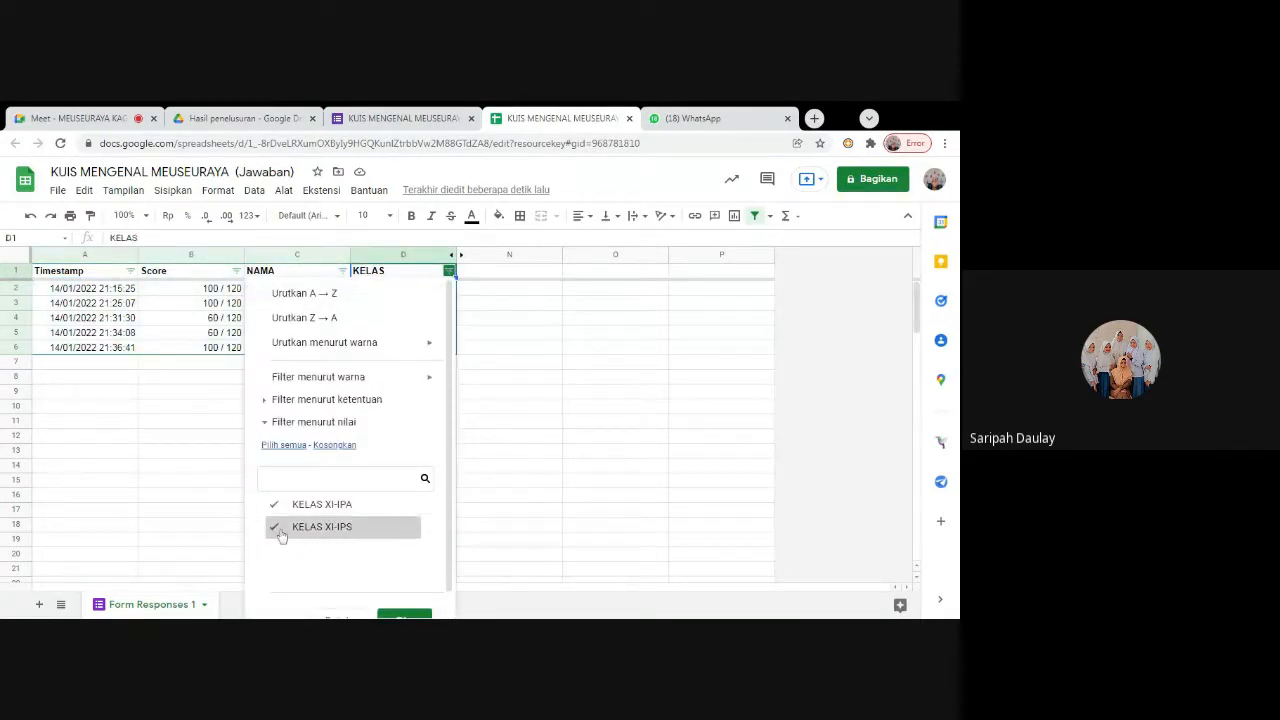
{"action": "left_click", "coordinate": [381, 531]}
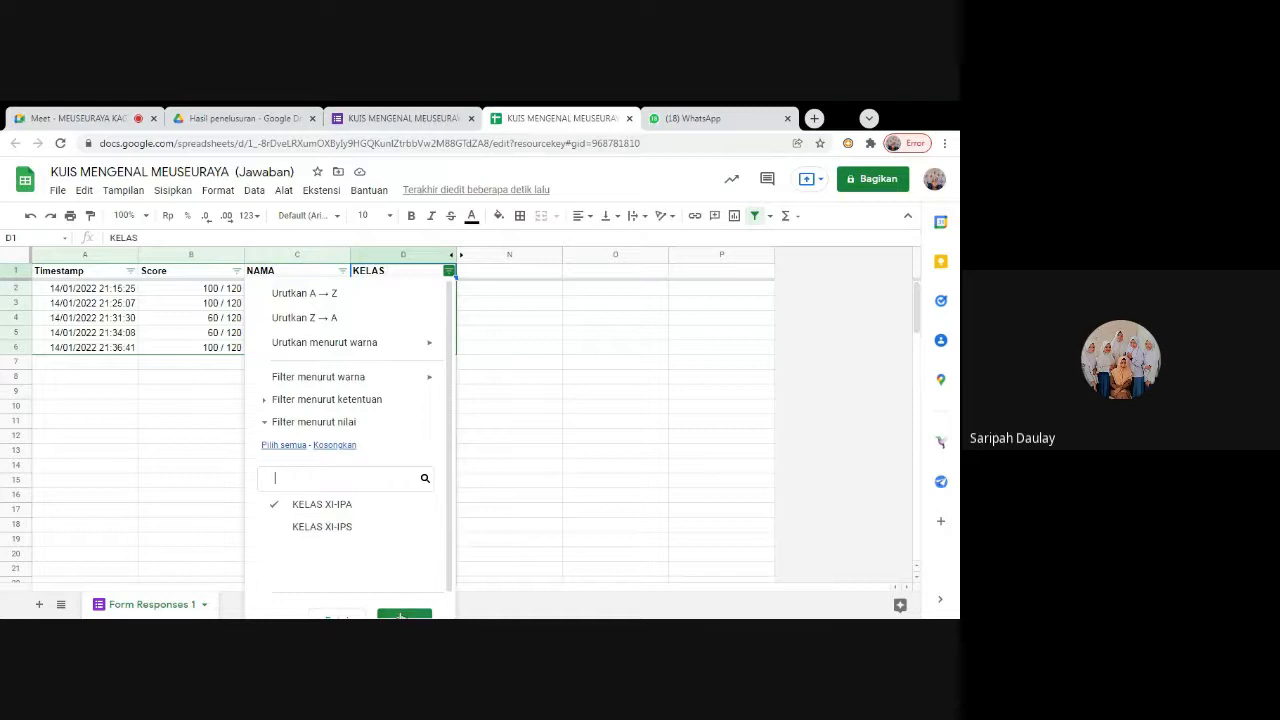
{"action": "scroll", "coordinate": [400, 617], "scroll_direction": "down", "scroll_amount": 1}
{"action": "left_click", "coordinate": [399, 610]}
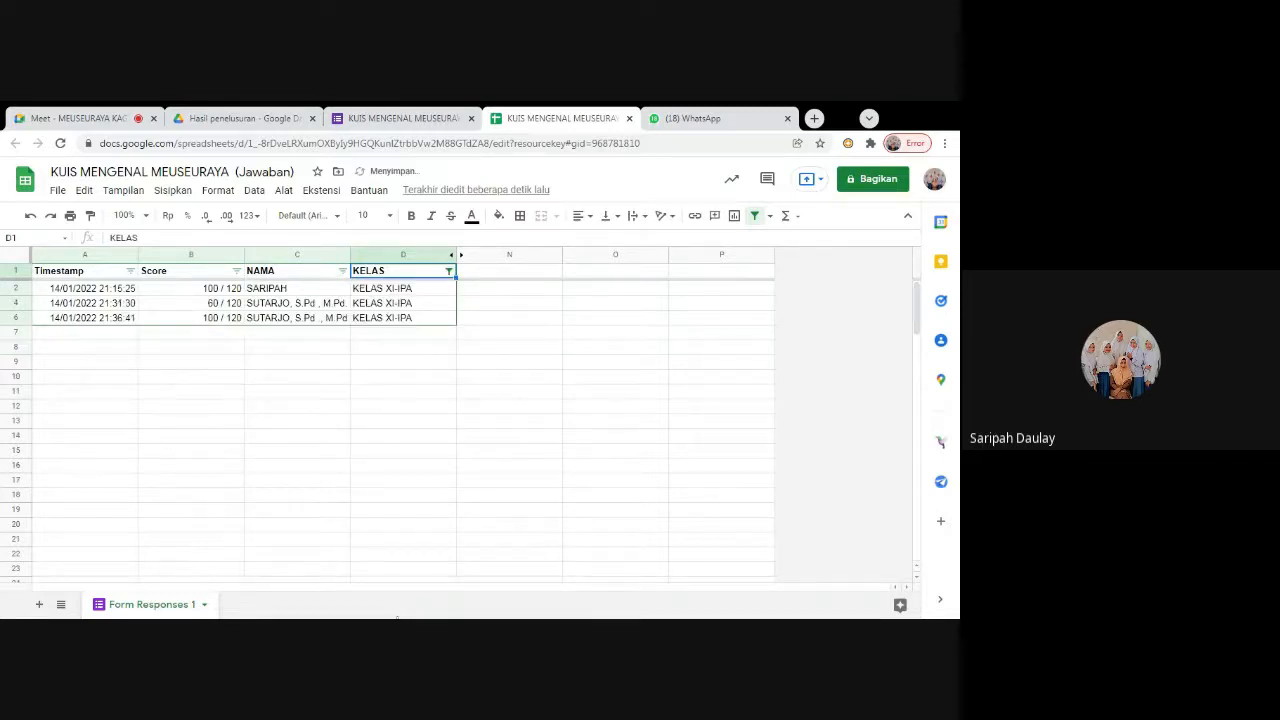
Examine the filtered KELAS XI-IPA rows, checking the class entries and the first respondent's timestamp
{"action": "left_click", "coordinate": [334, 377]}
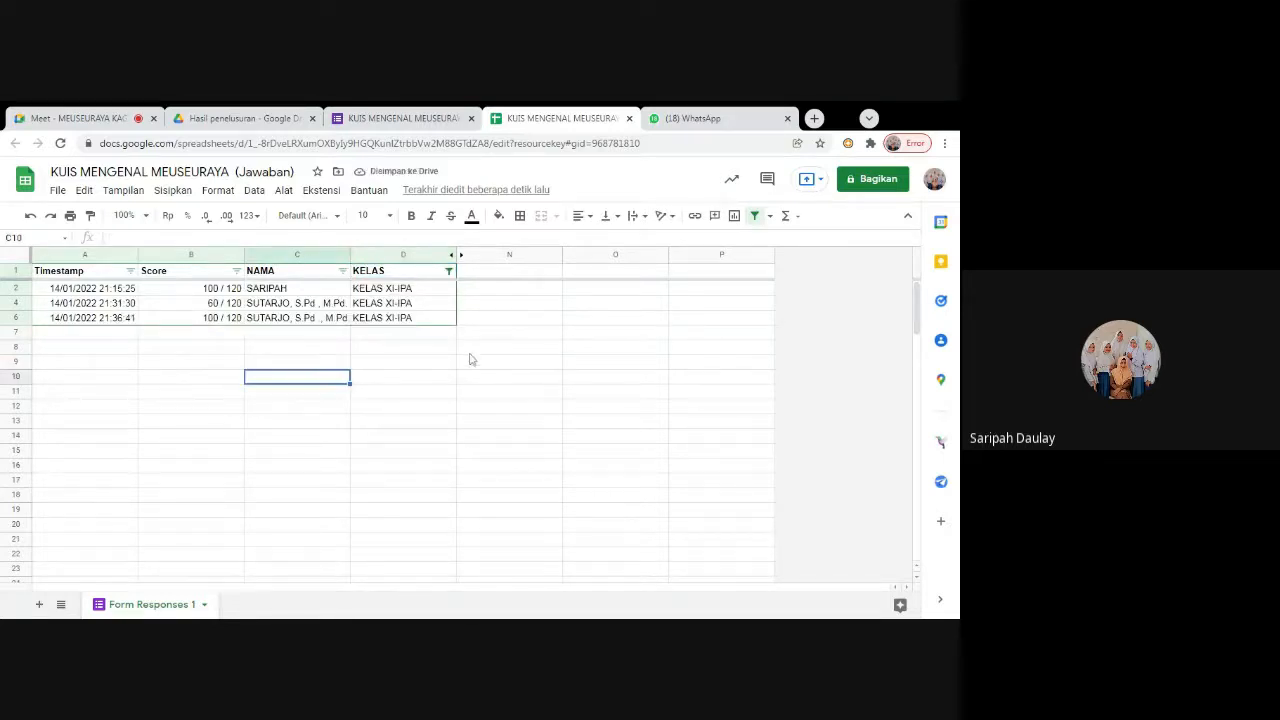
{"action": "left_click", "coordinate": [536, 342]}
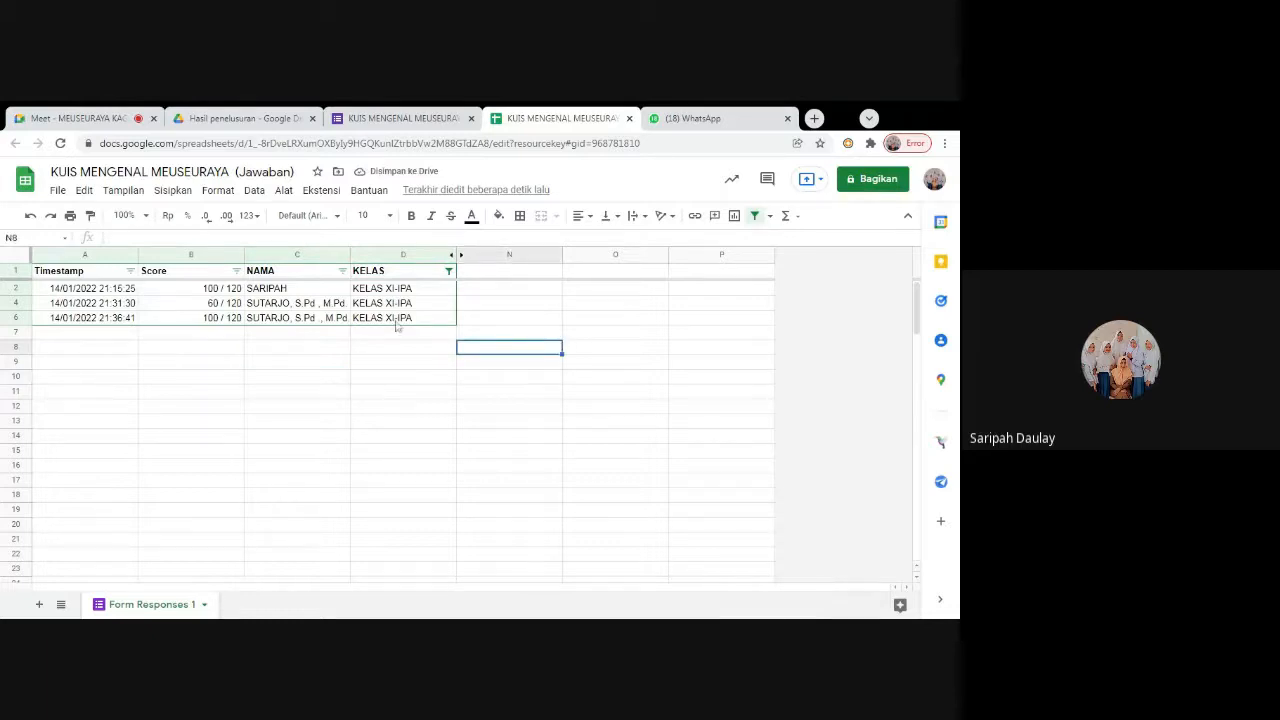
{"action": "left_click", "coordinate": [412, 307]}
{"action": "left_click", "coordinate": [551, 332]}
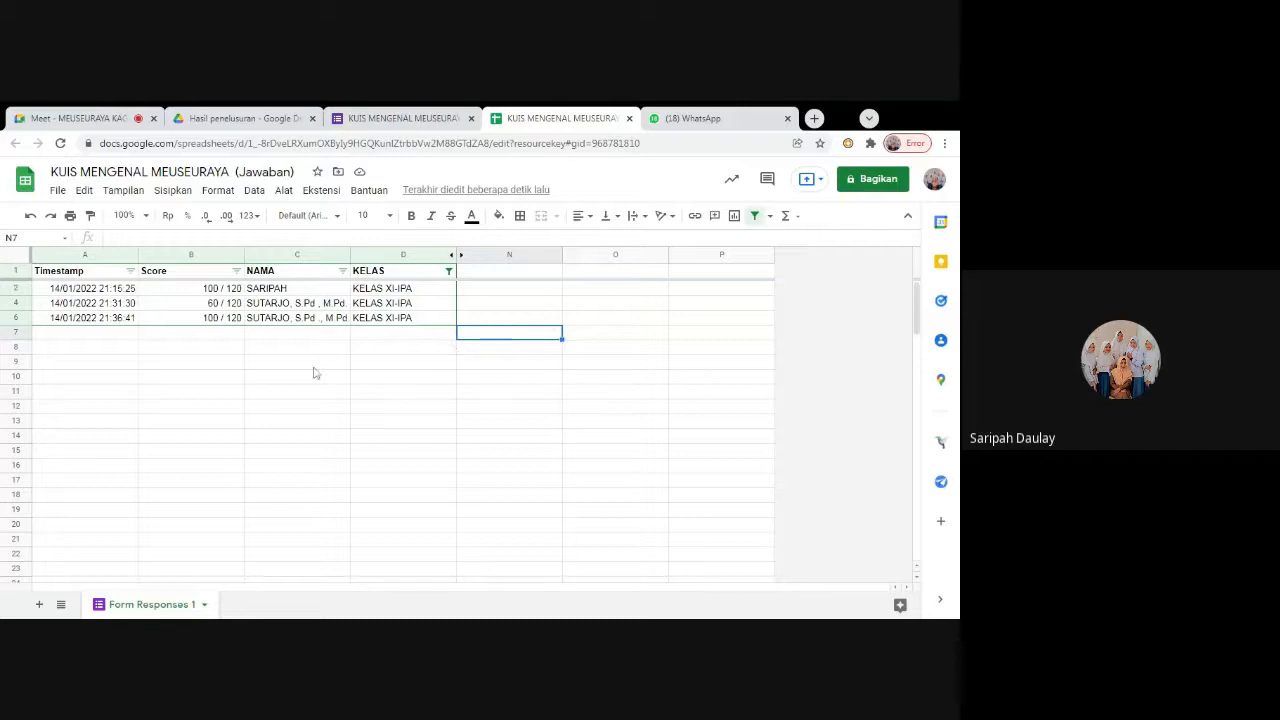
{"action": "left_click_drag", "start_coordinate": [404, 290], "coordinate": [401, 317]}
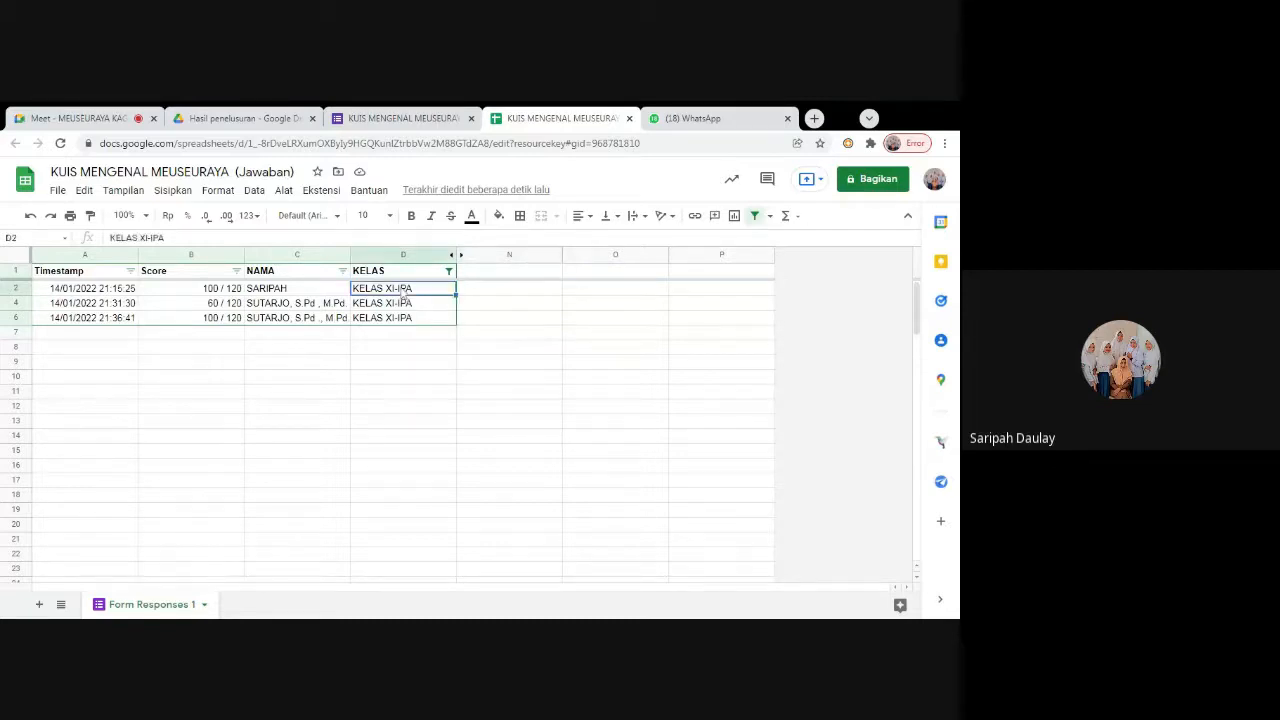
{"action": "left_click", "coordinate": [389, 338]}
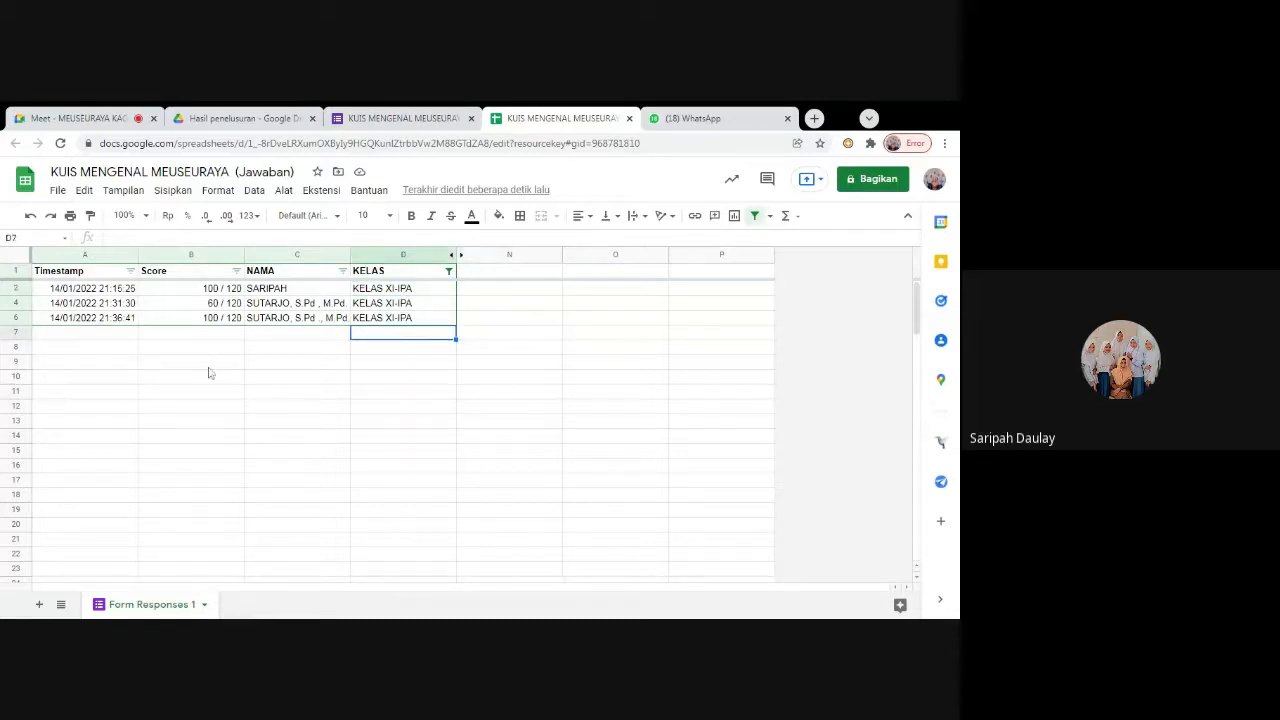
{"action": "left_click", "coordinate": [44, 290]}
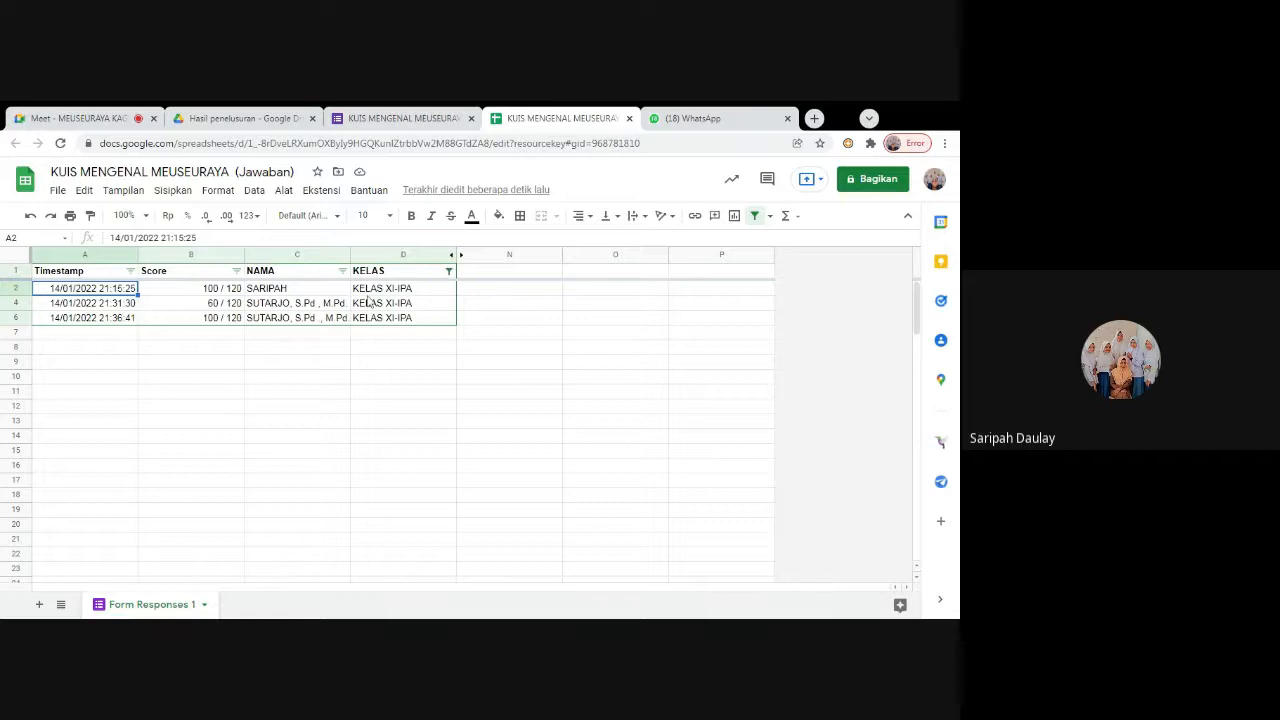
Switch the KELAS column filter to show only KELAS XI-IPS and review that class's respondents and scores
{"action": "left_click", "coordinate": [449, 272]}
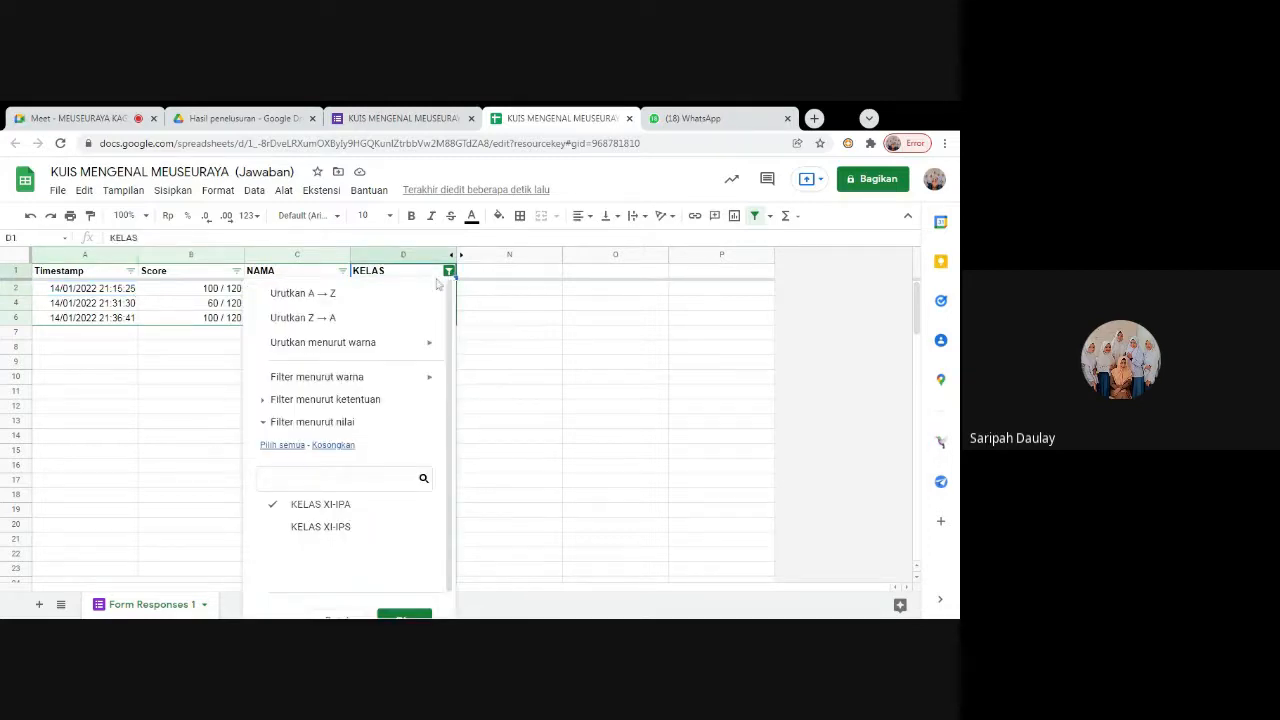
{"action": "left_click", "coordinate": [279, 530]}
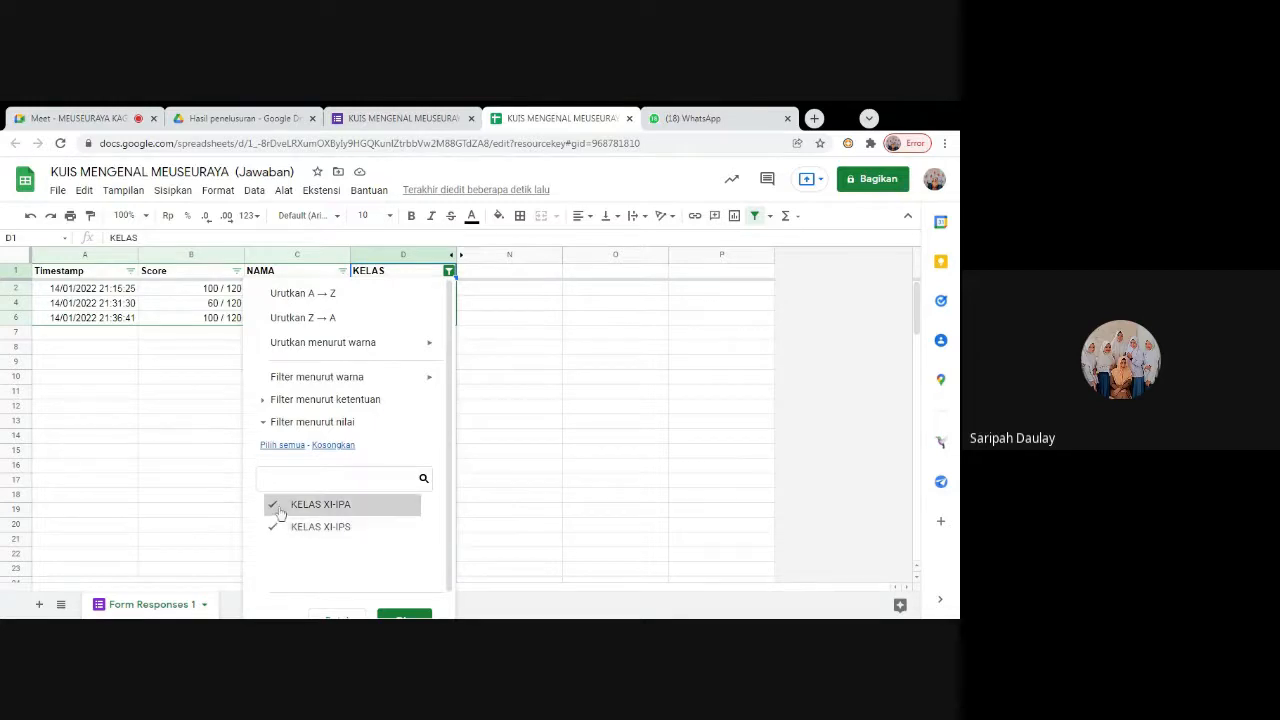
{"action": "left_click", "coordinate": [280, 510]}
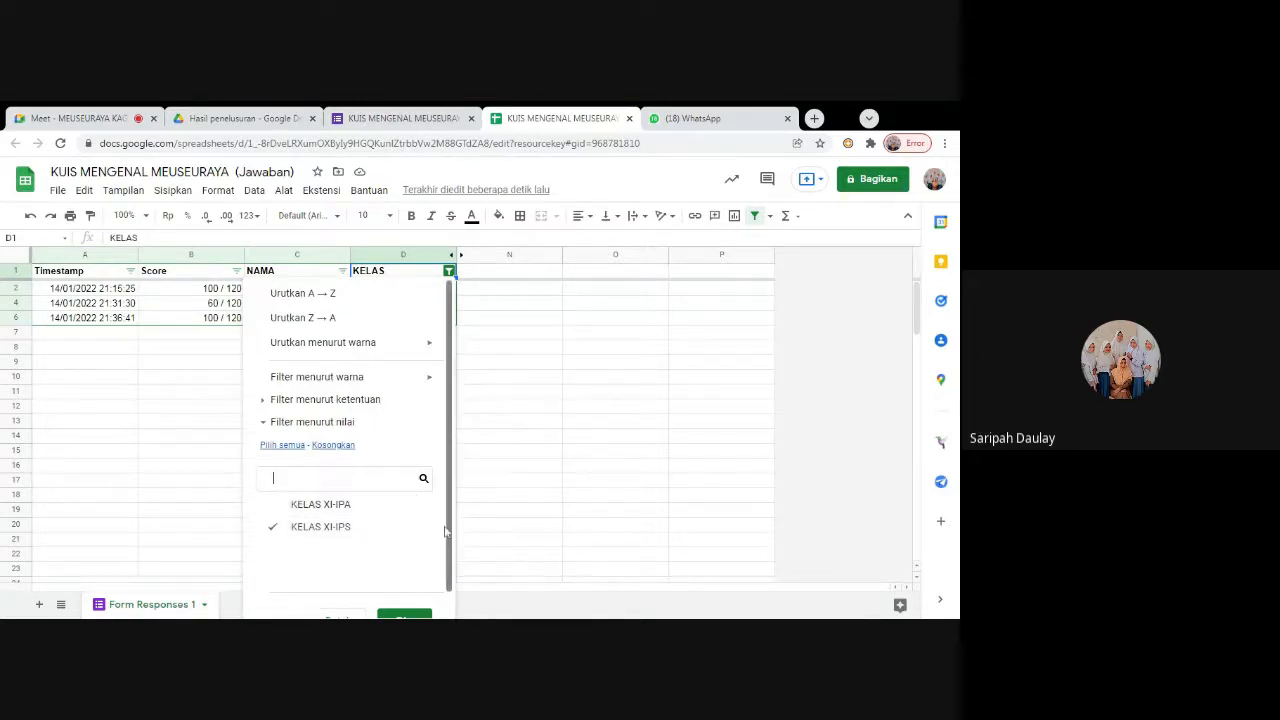
{"action": "left_click_drag", "start_coordinate": [449, 532], "coordinate": [453, 569]}
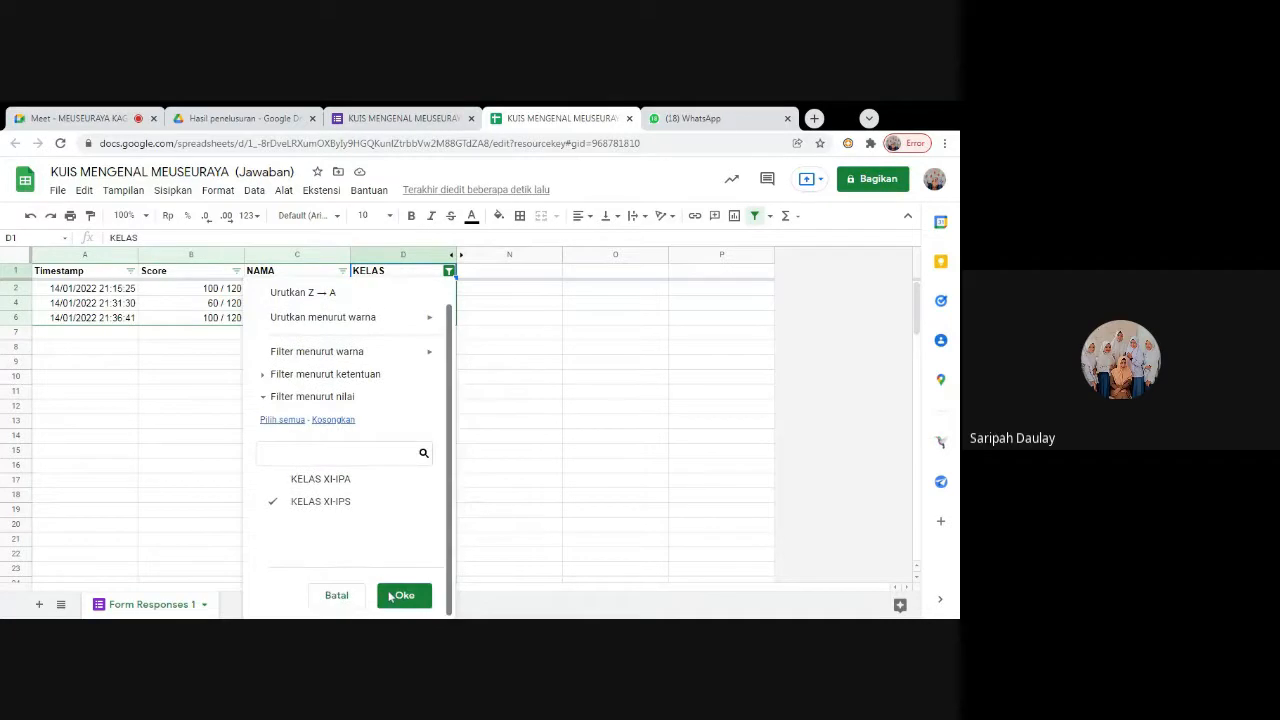
{"action": "left_click", "coordinate": [397, 597]}
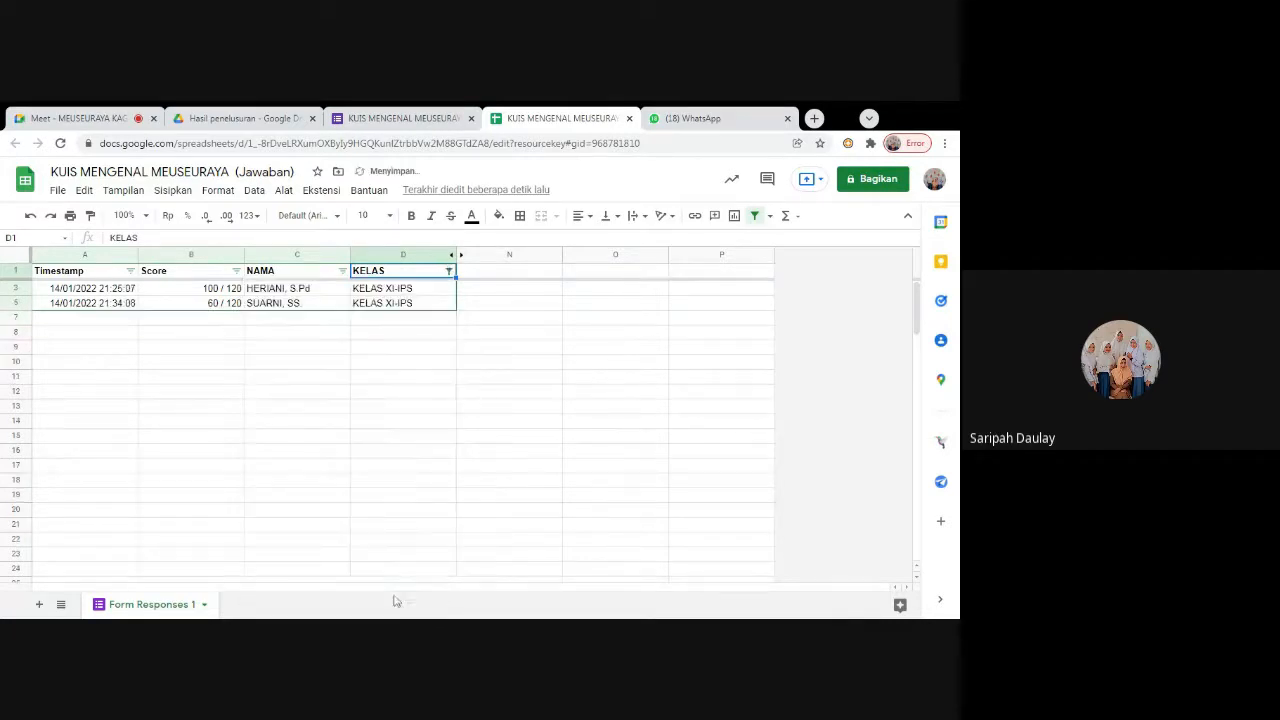
{"action": "left_click", "coordinate": [320, 331]}
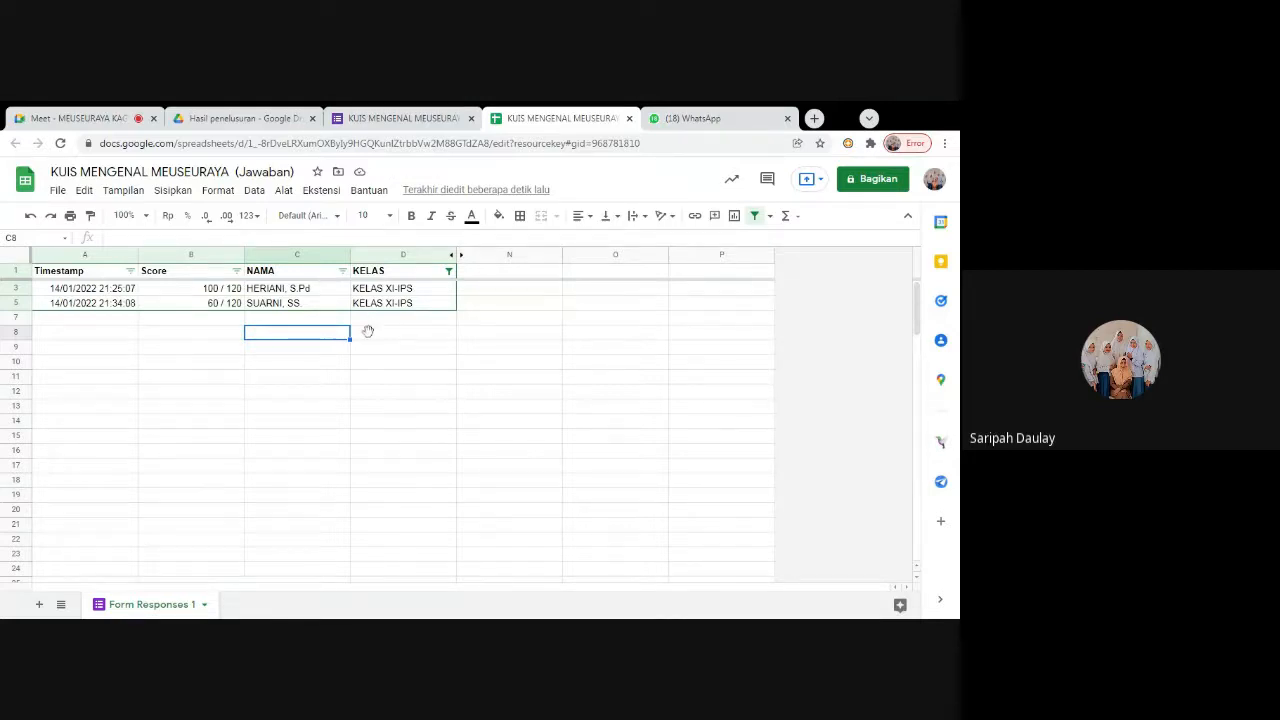
{"action": "left_click", "coordinate": [406, 335]}
{"action": "left_click", "coordinate": [404, 320]}
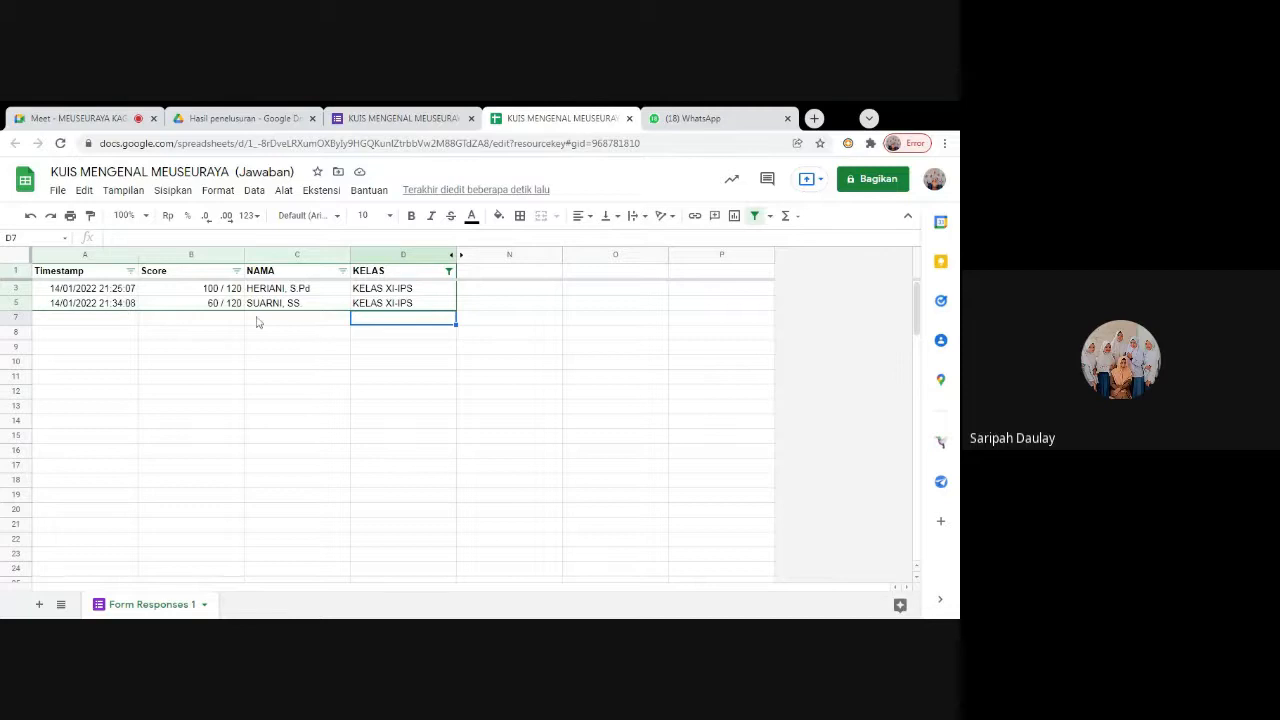
{"action": "left_click", "coordinate": [428, 289]}
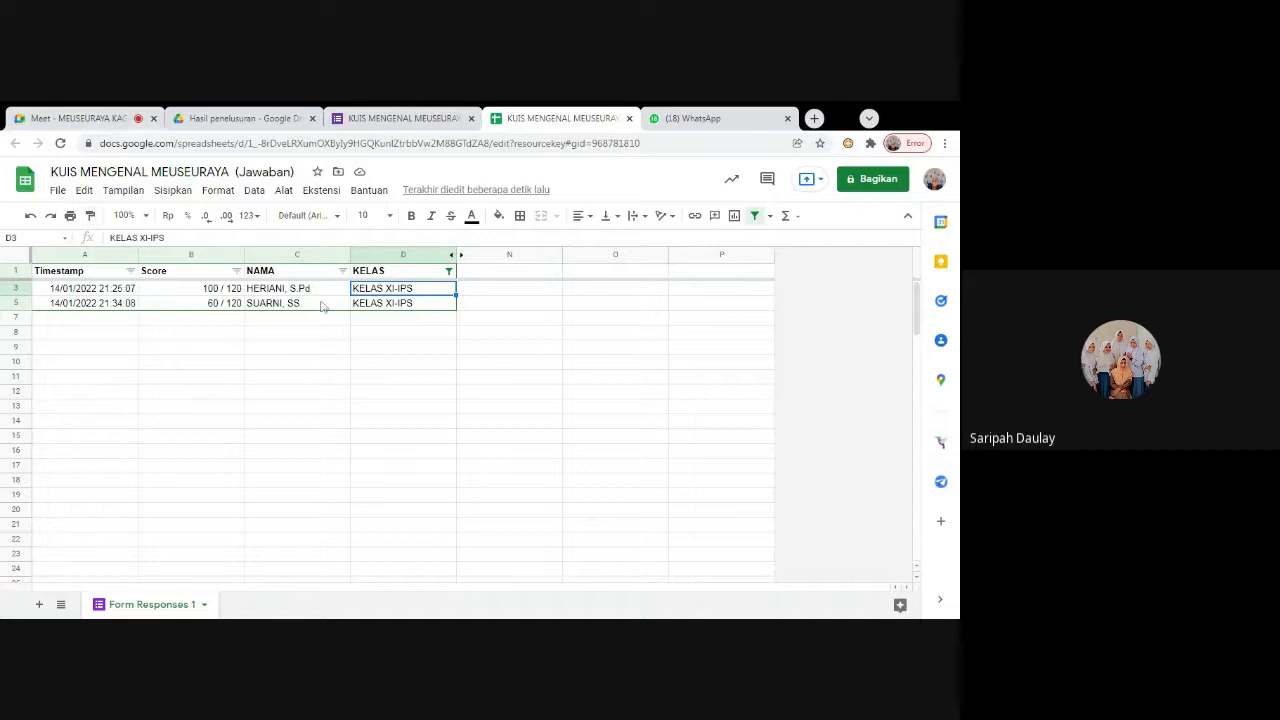
Include both KELAS XI-IPS and KELAS XI-IPA in the KELAS column filter again
{"action": "left_click", "coordinate": [450, 272]}
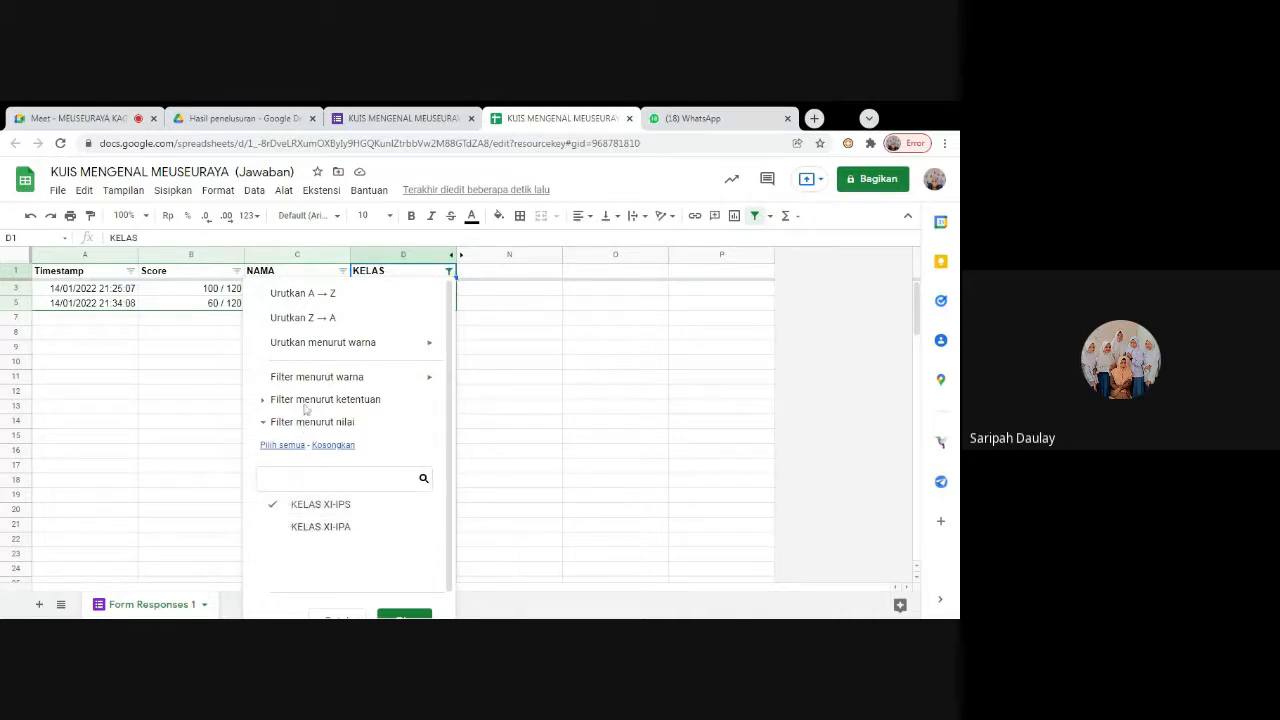
{"action": "left_click", "coordinate": [272, 533]}
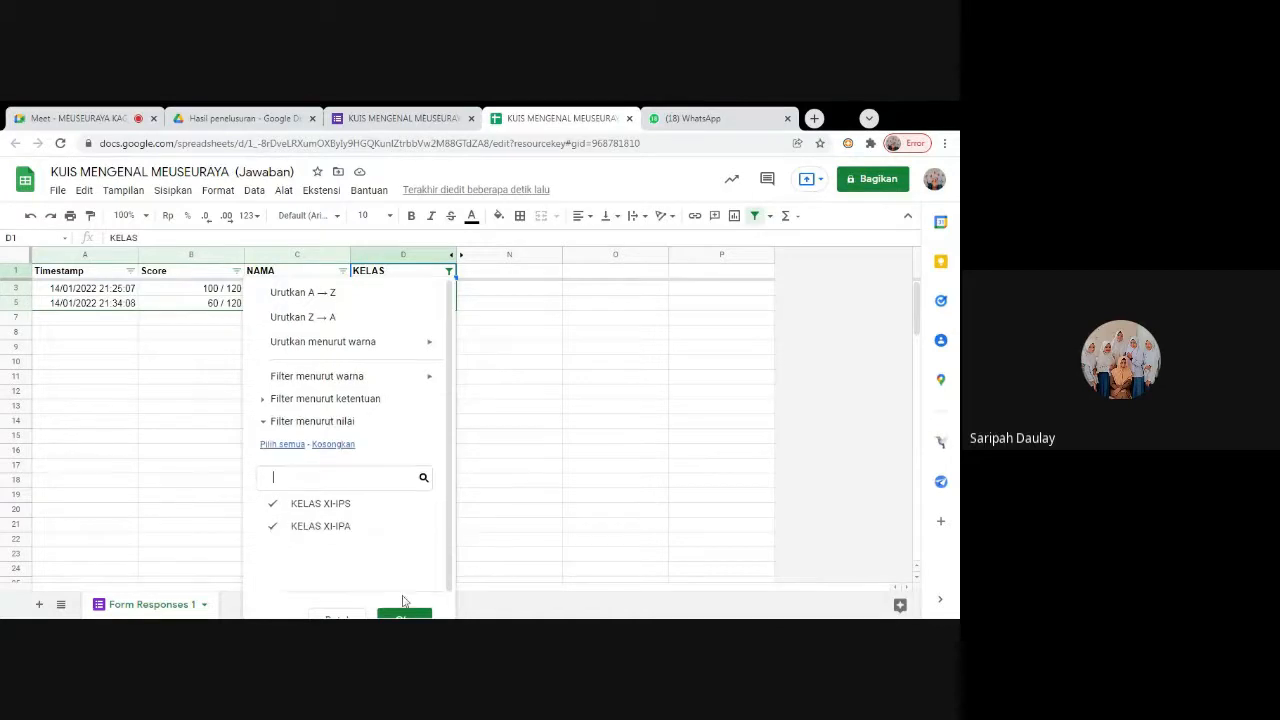
{"action": "scroll", "coordinate": [395, 595], "scroll_direction": "down", "scroll_amount": 1}
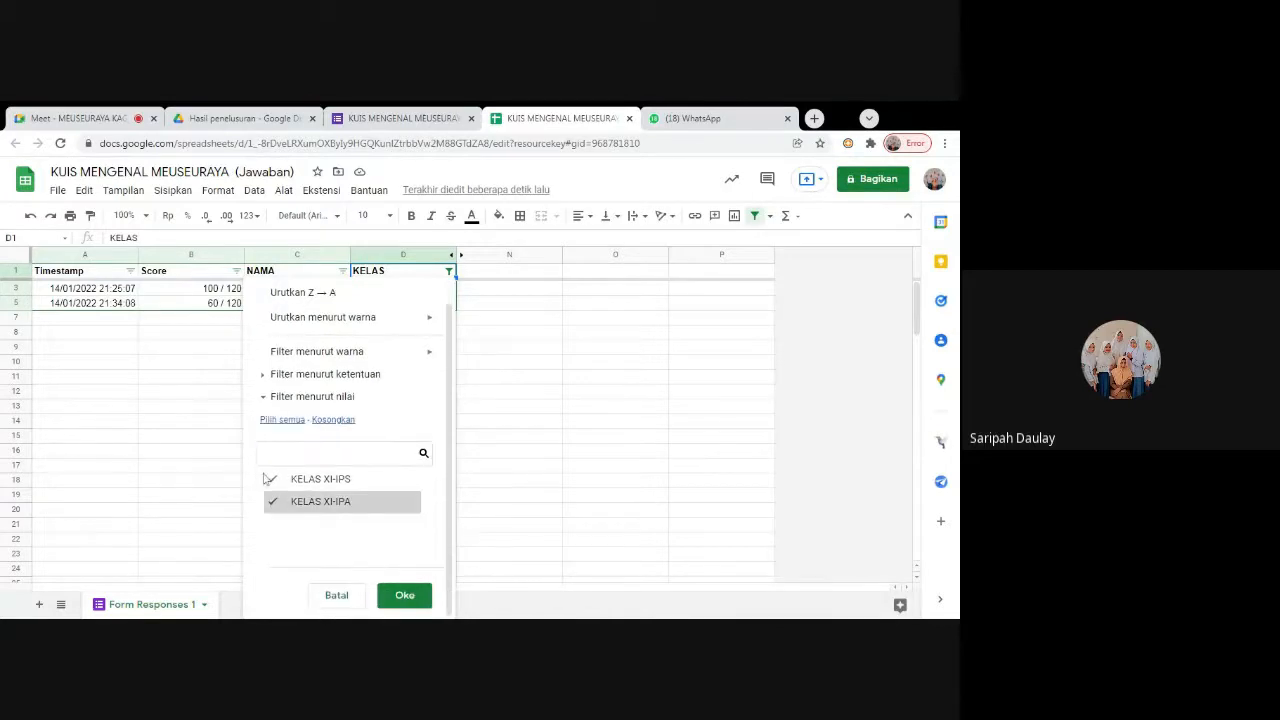
{"action": "left_click", "coordinate": [398, 598]}
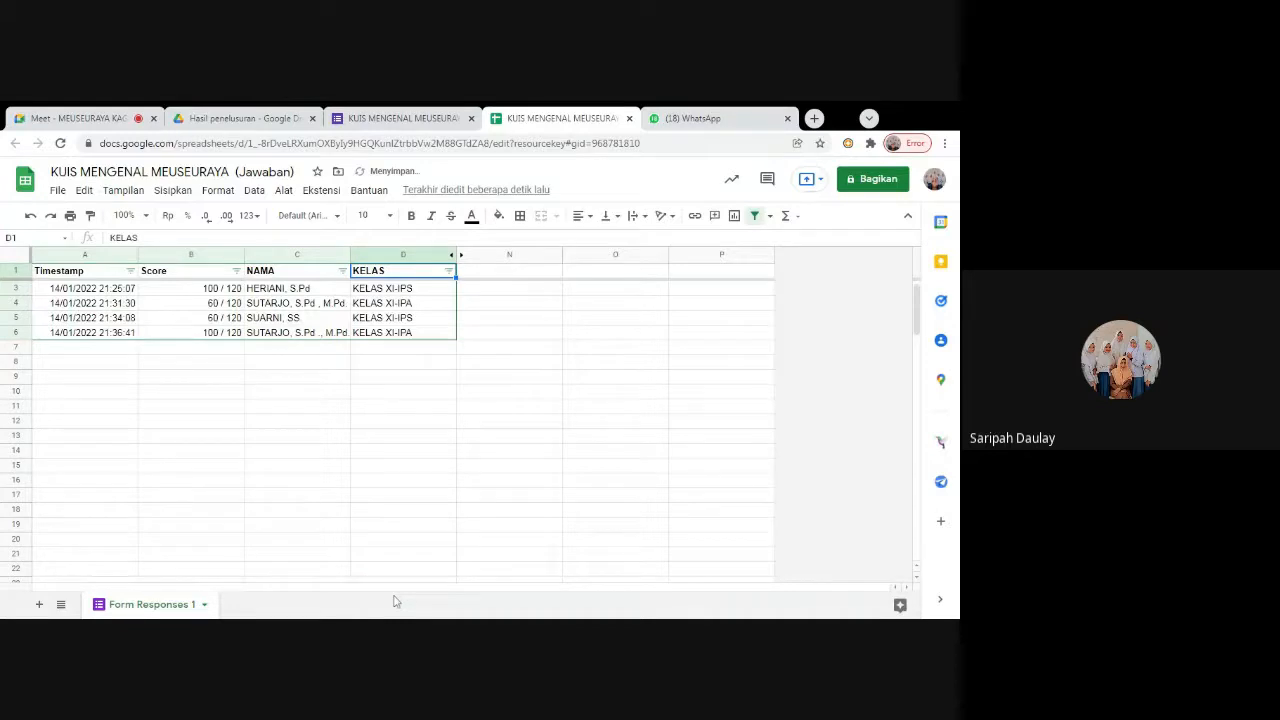
{"action": "left_click", "coordinate": [408, 392]}
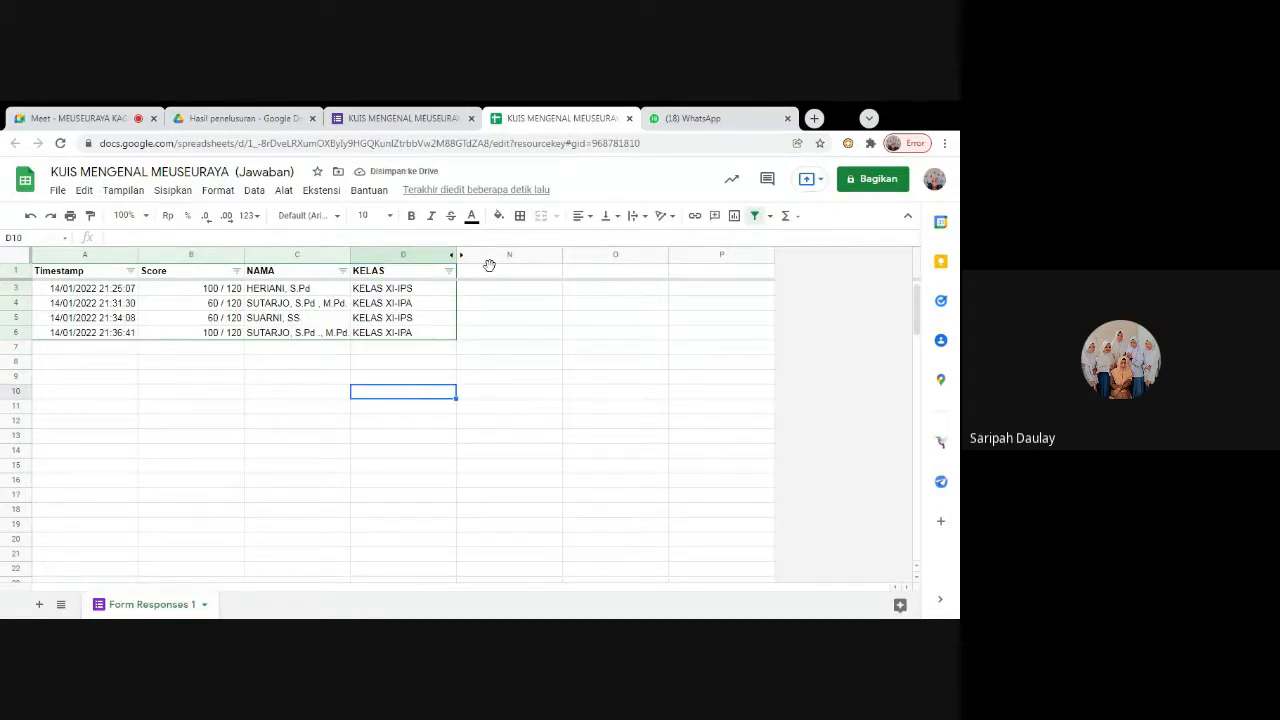
{"action": "left_click", "coordinate": [499, 349]}
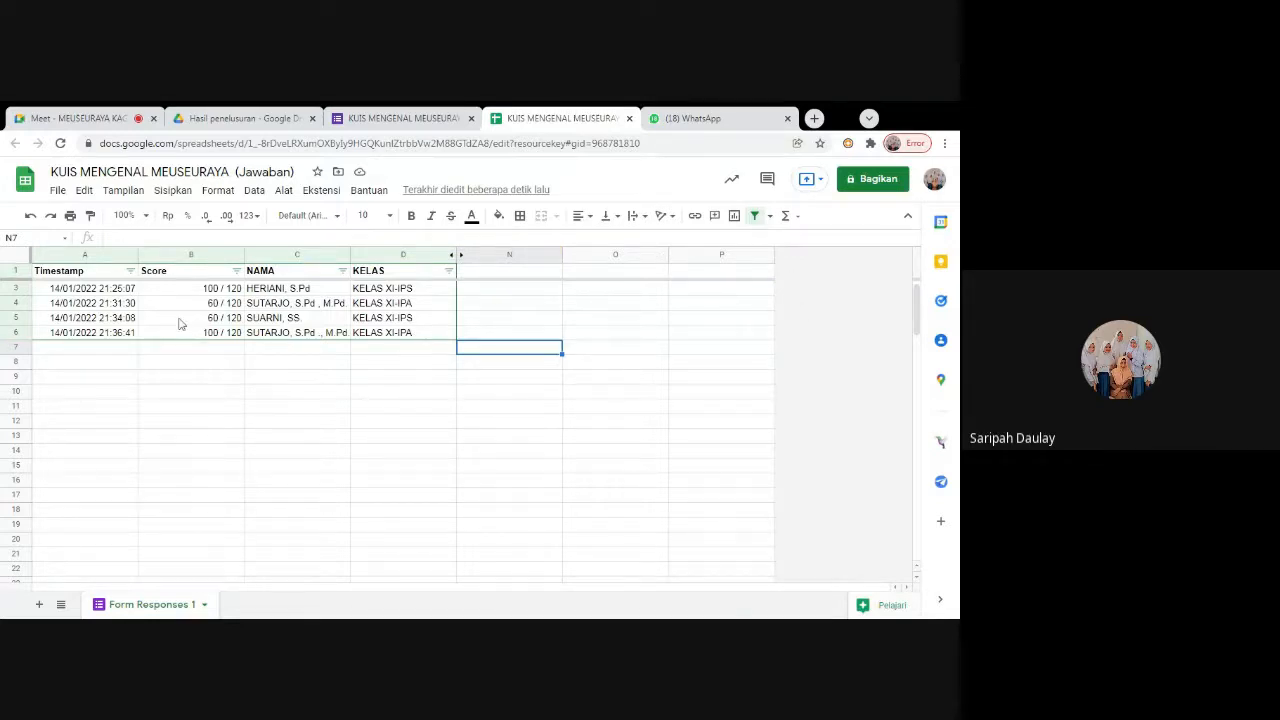
Hide the Timestamp column A of the response sheet
{"action": "left_click", "coordinate": [66, 256]}
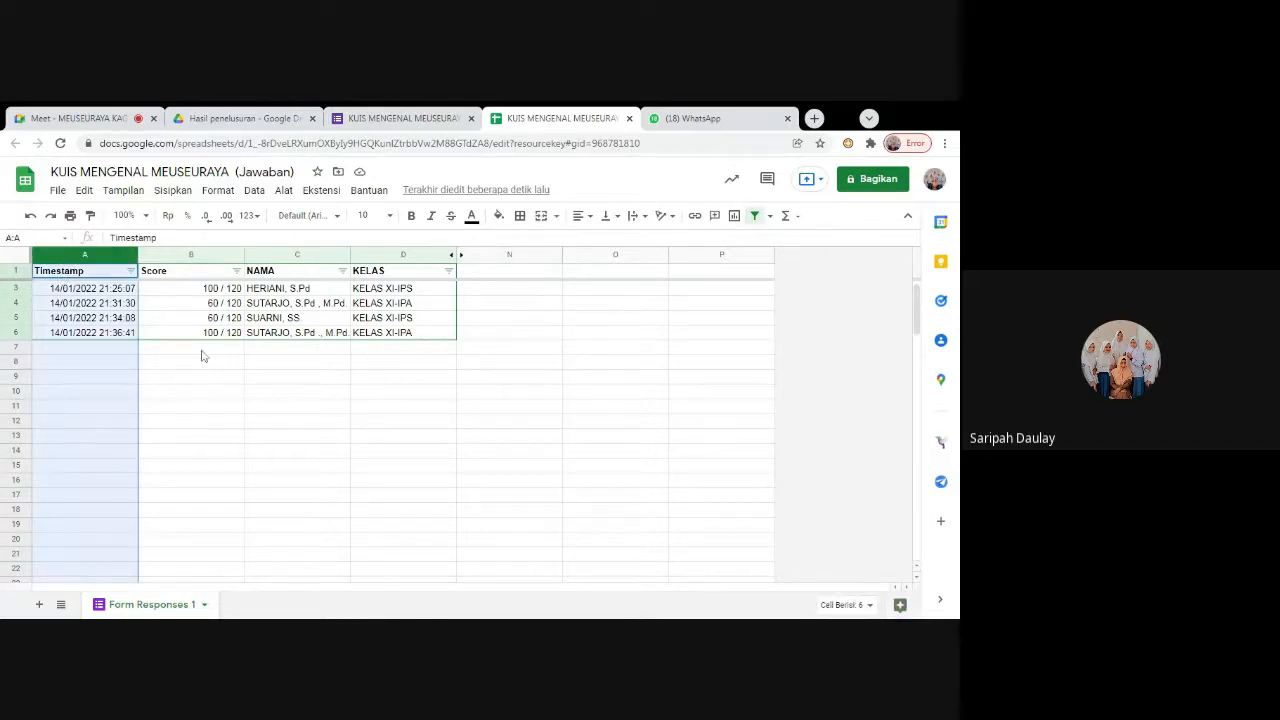
{"action": "right_click", "coordinate": [107, 259]}
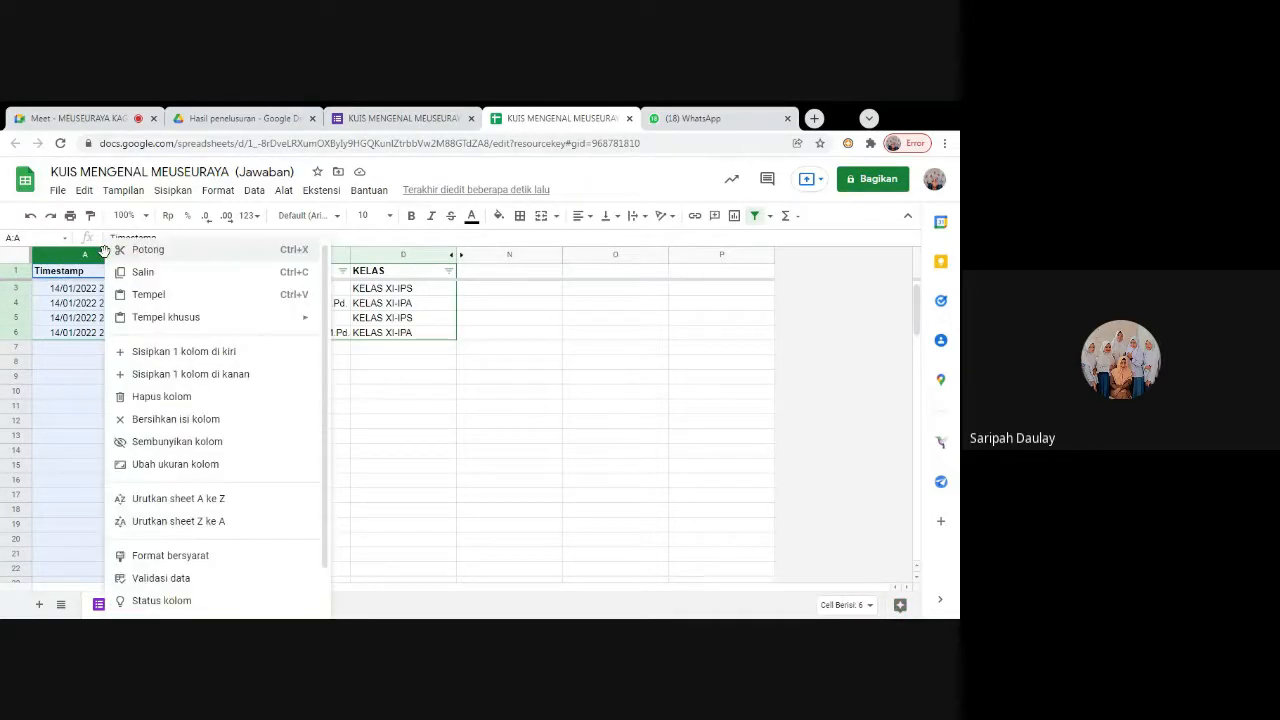
{"action": "left_click", "coordinate": [163, 446]}
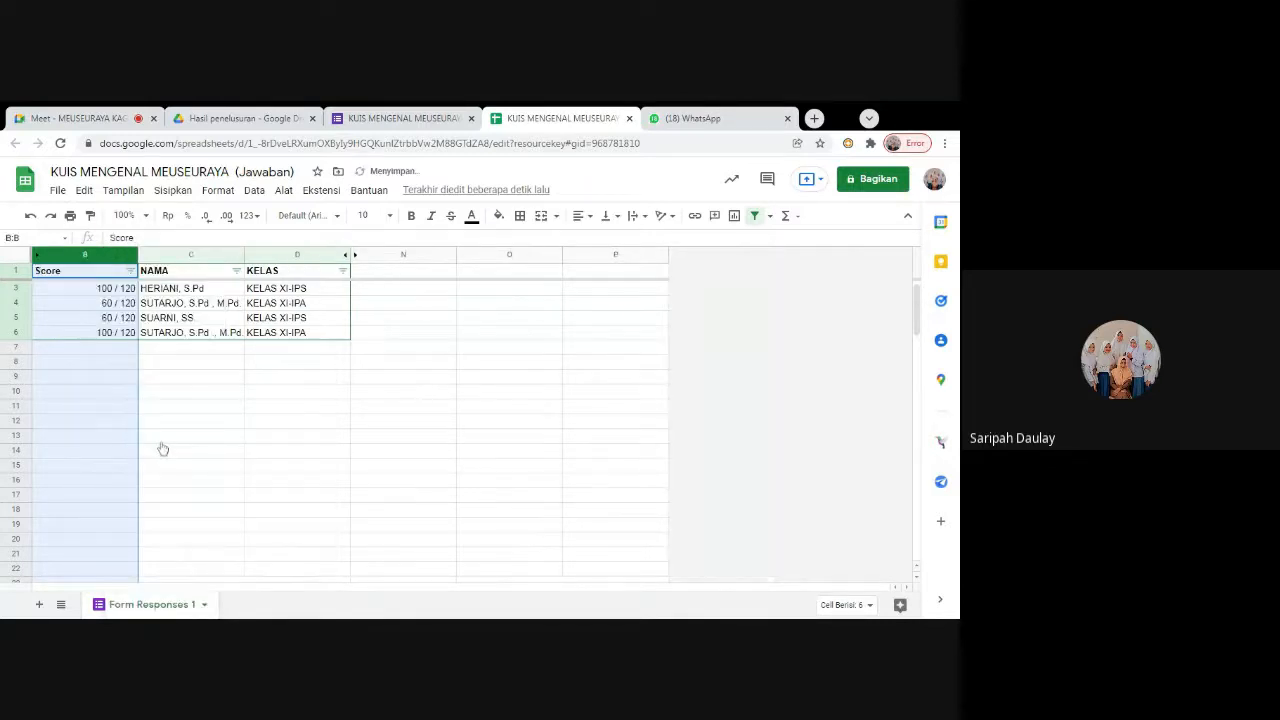
{"action": "left_click", "coordinate": [185, 366]}
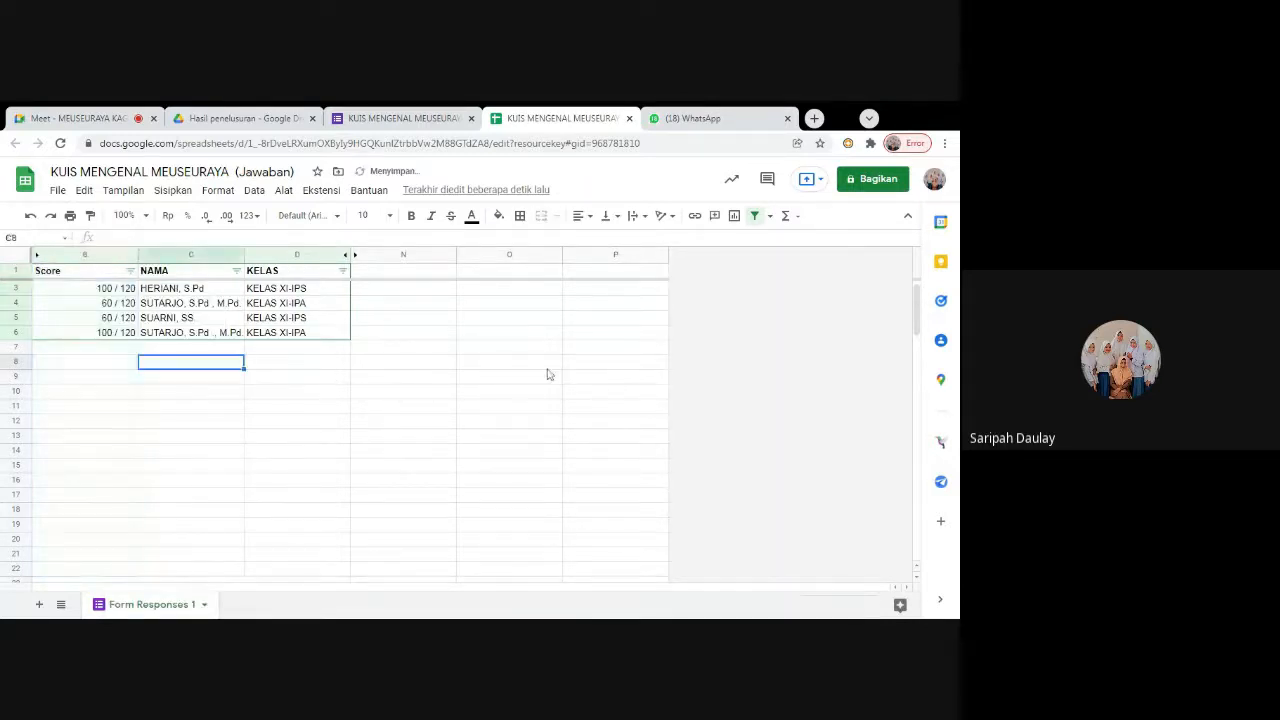
Preview the current sheet's print layout in portrait orientation, inspect the score table up close, and return to the sheet without printing
{"action": "left_click", "coordinate": [71, 216]}
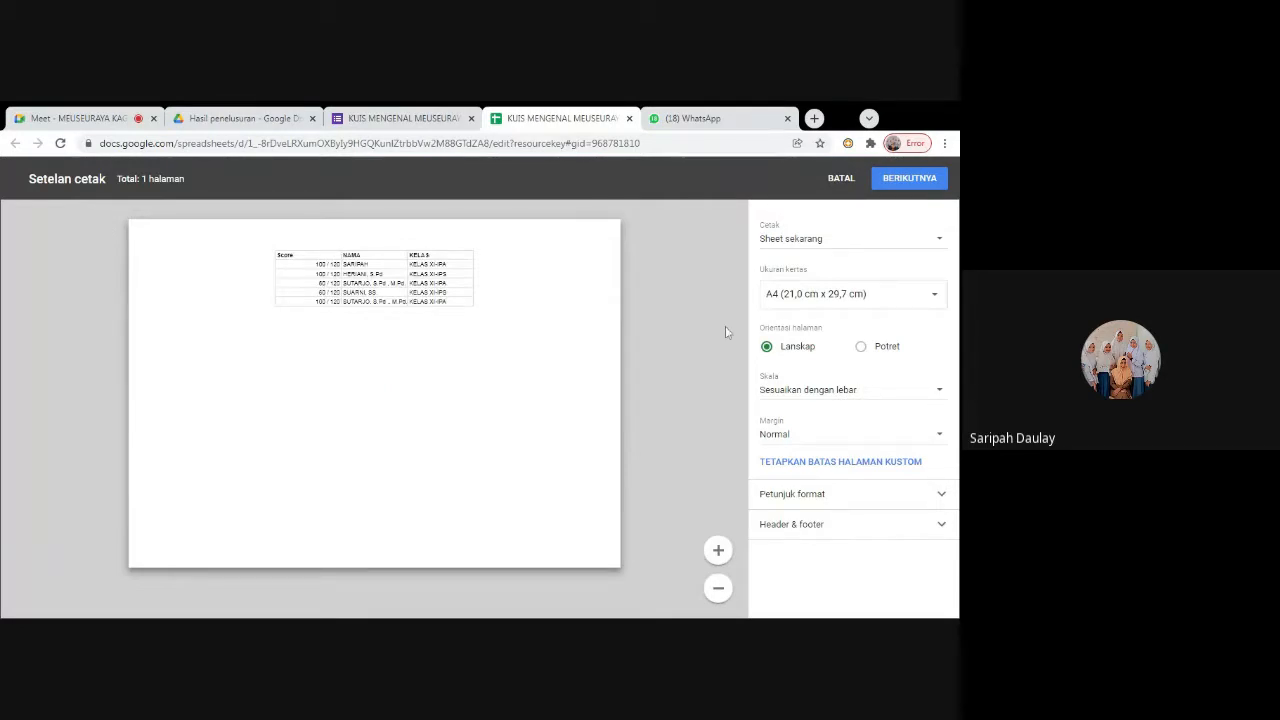
{"action": "left_click", "coordinate": [861, 347]}
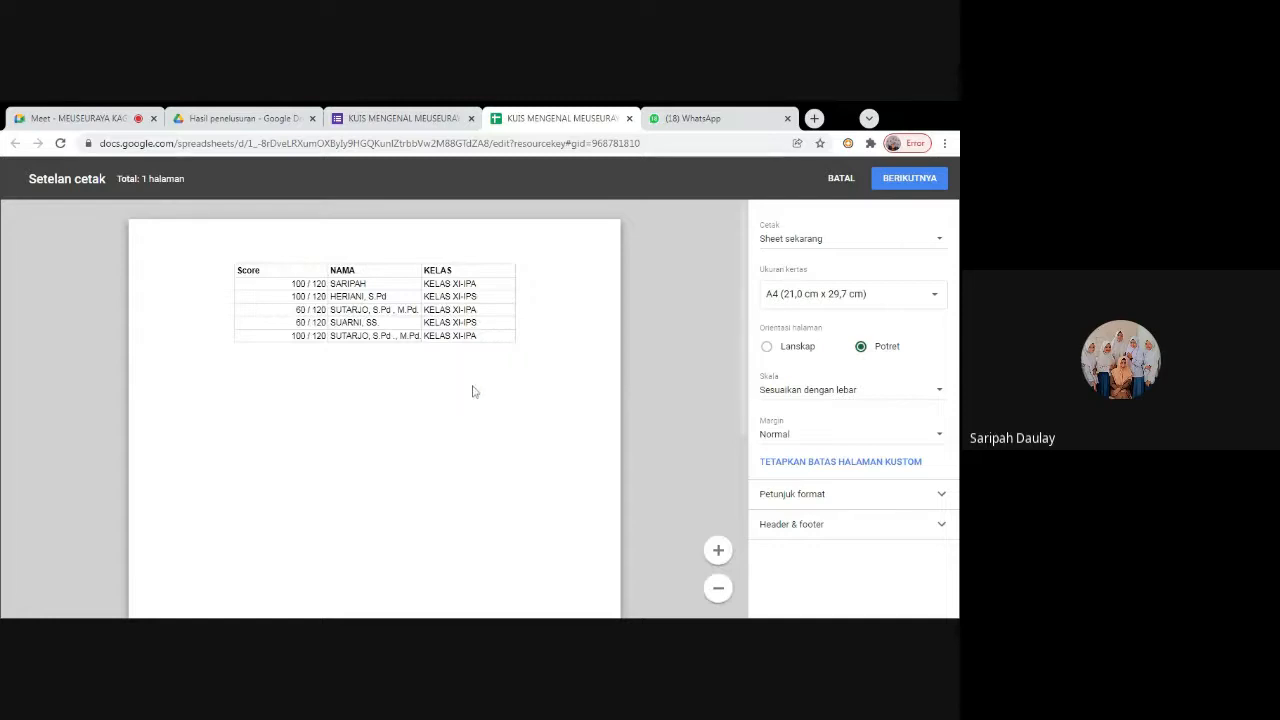
{"action": "scroll", "coordinate": [302, 306], "scroll_direction": "up", "scroll_amount": 1}
{"action": "scroll", "coordinate": [389, 261], "scroll_direction": "up", "scroll_amount": 1}
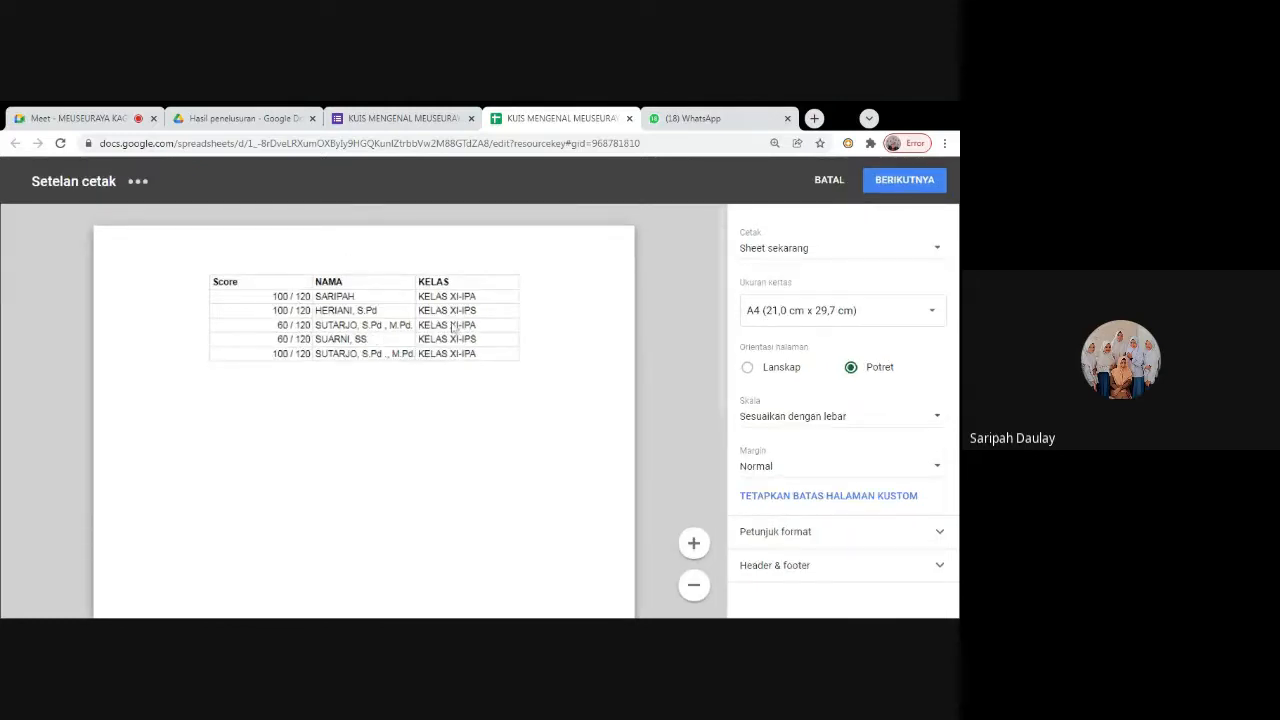
{"action": "scroll", "coordinate": [462, 347], "scroll_direction": "up", "scroll_amount": 1}
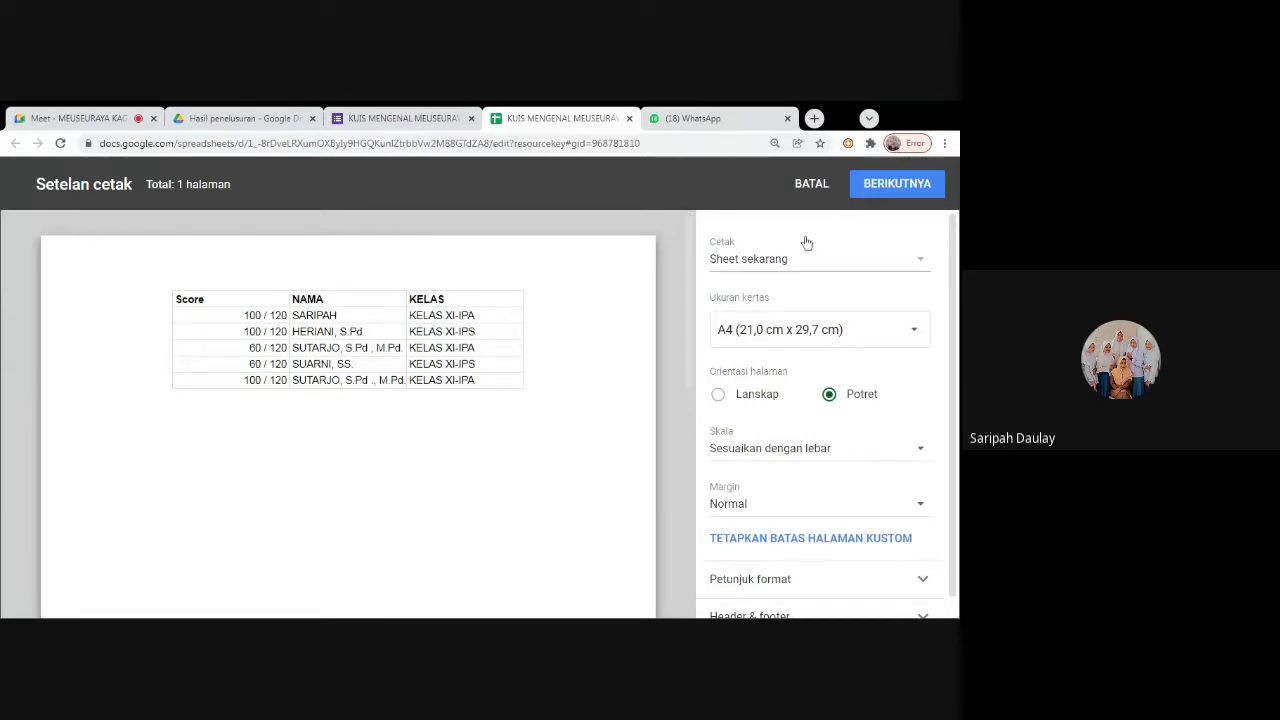
{"action": "left_click", "coordinate": [812, 186]}
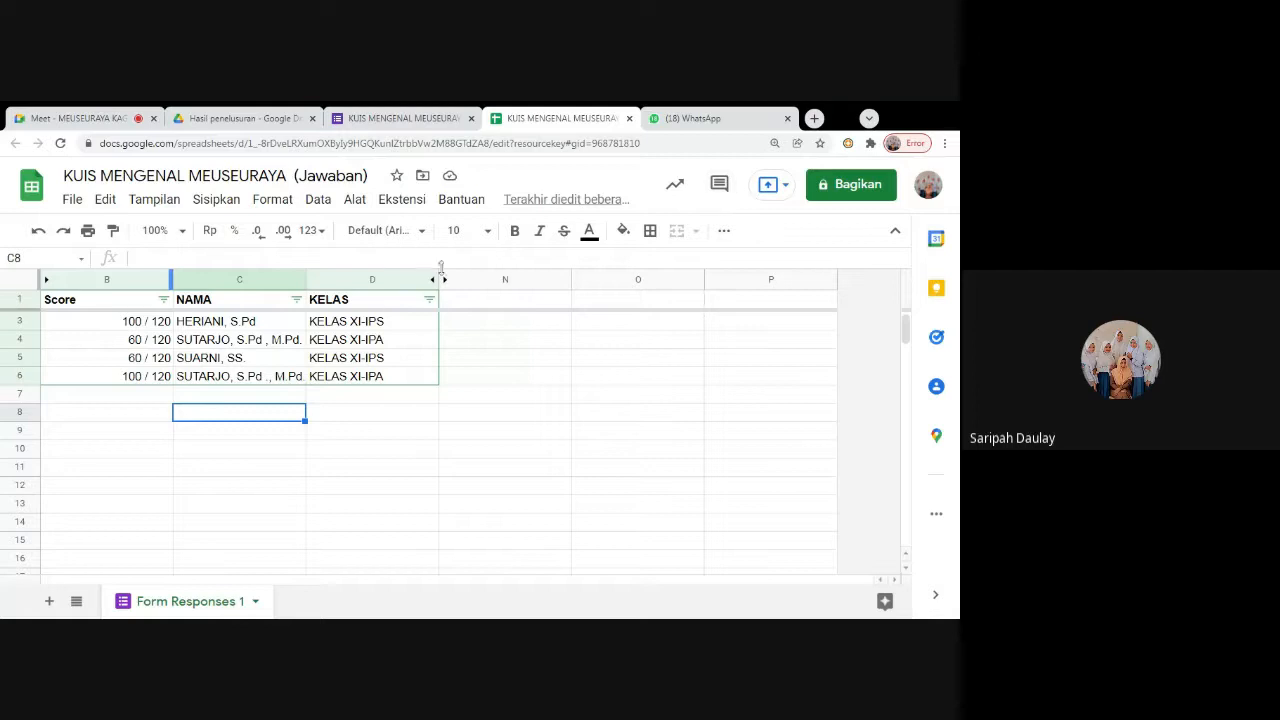
Unhide the question columns between KELAS column D and column N of the response sheet
{"action": "left_click", "coordinate": [412, 280]}
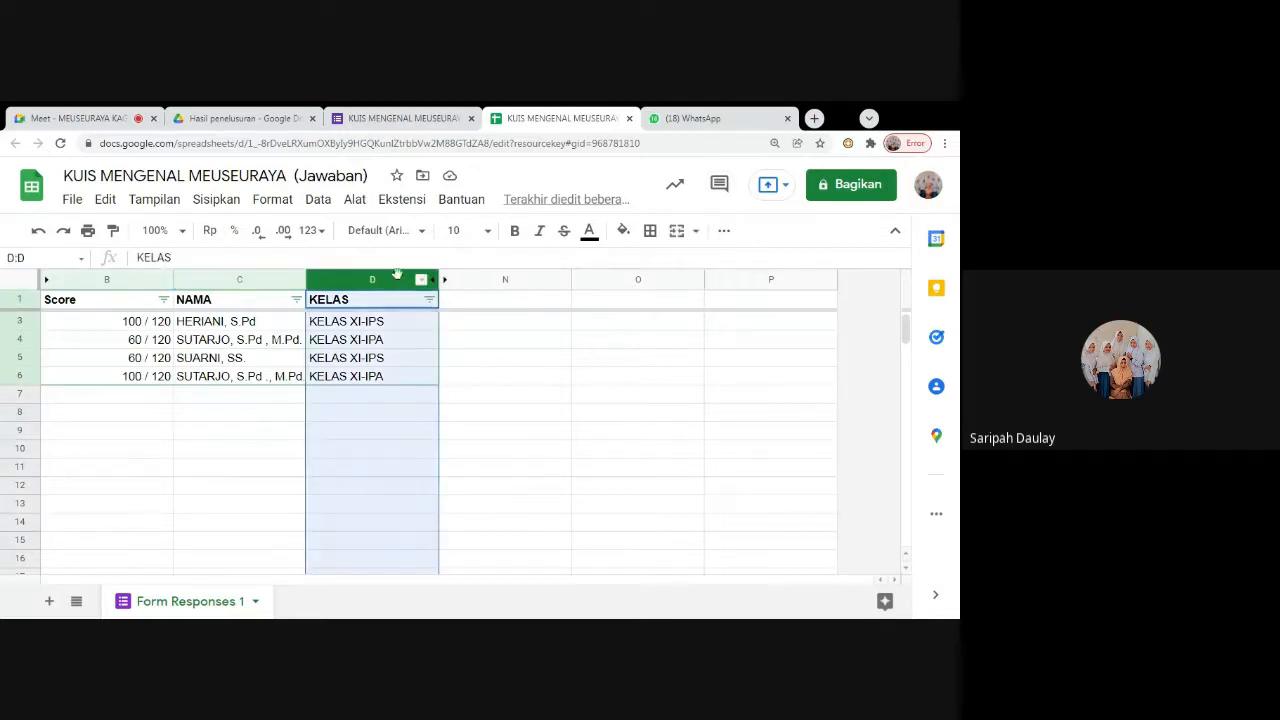
{"action": "mouse_move", "coordinate": [390, 278]}
{"action": "left_mouse_down"}
{"action": "mouse_move", "coordinate": [452, 279]}
{"action": "mouse_move", "coordinate": [395, 280]}
{"action": "left_mouse_up"}
{"action": "key", "text": "shift+Right"}
{"action": "key", "text": "shift+Right"}
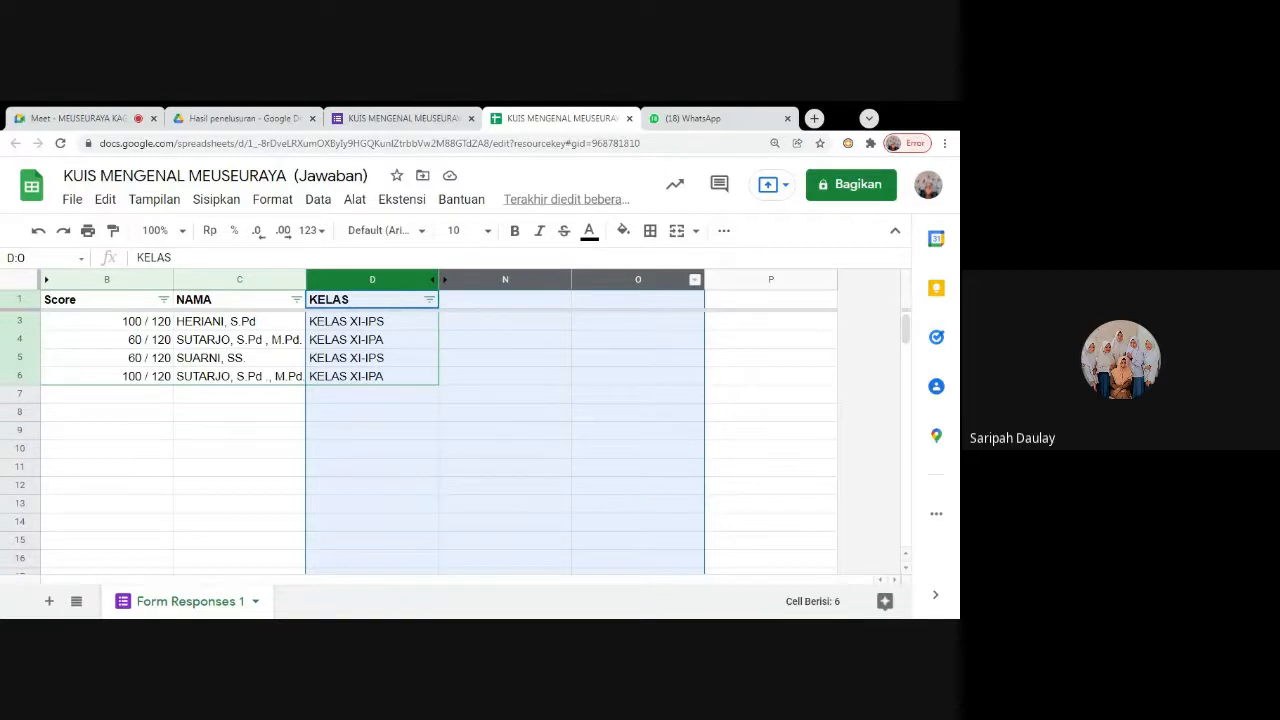
{"action": "key", "text": "shift+Left"}
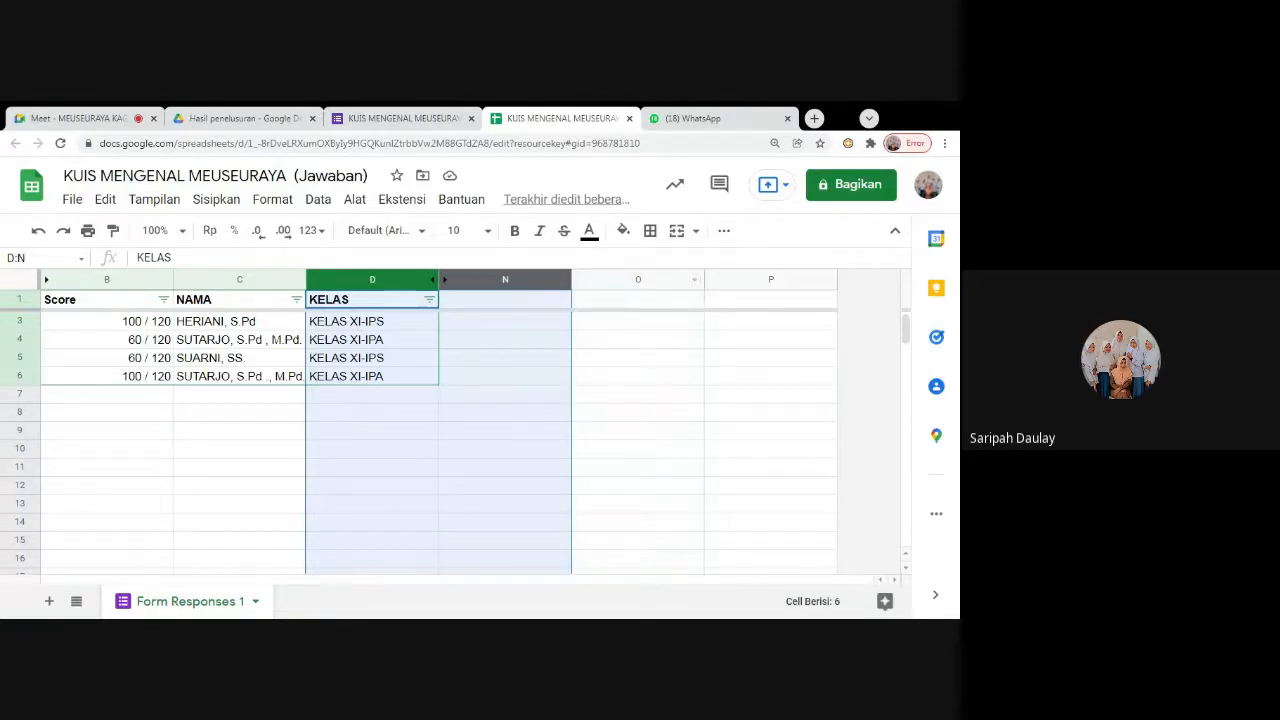
{"action": "right_click", "coordinate": [389, 276]}
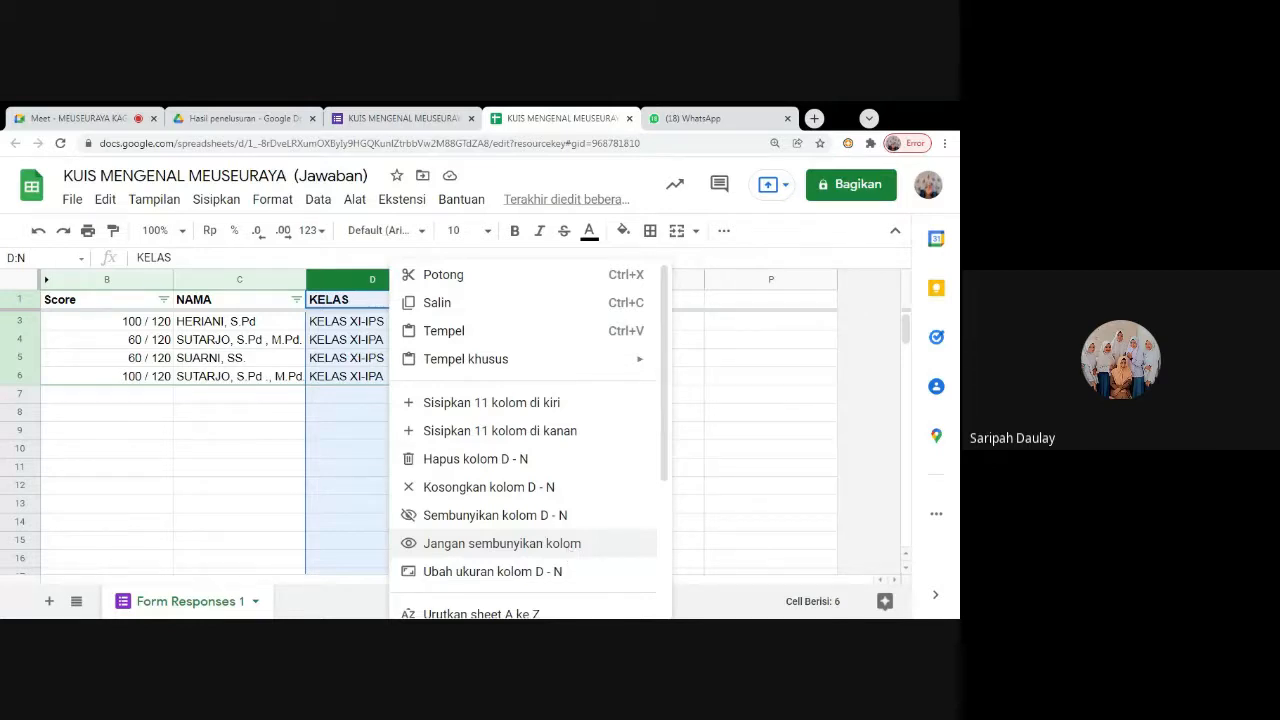
{"action": "left_click", "coordinate": [569, 553]}
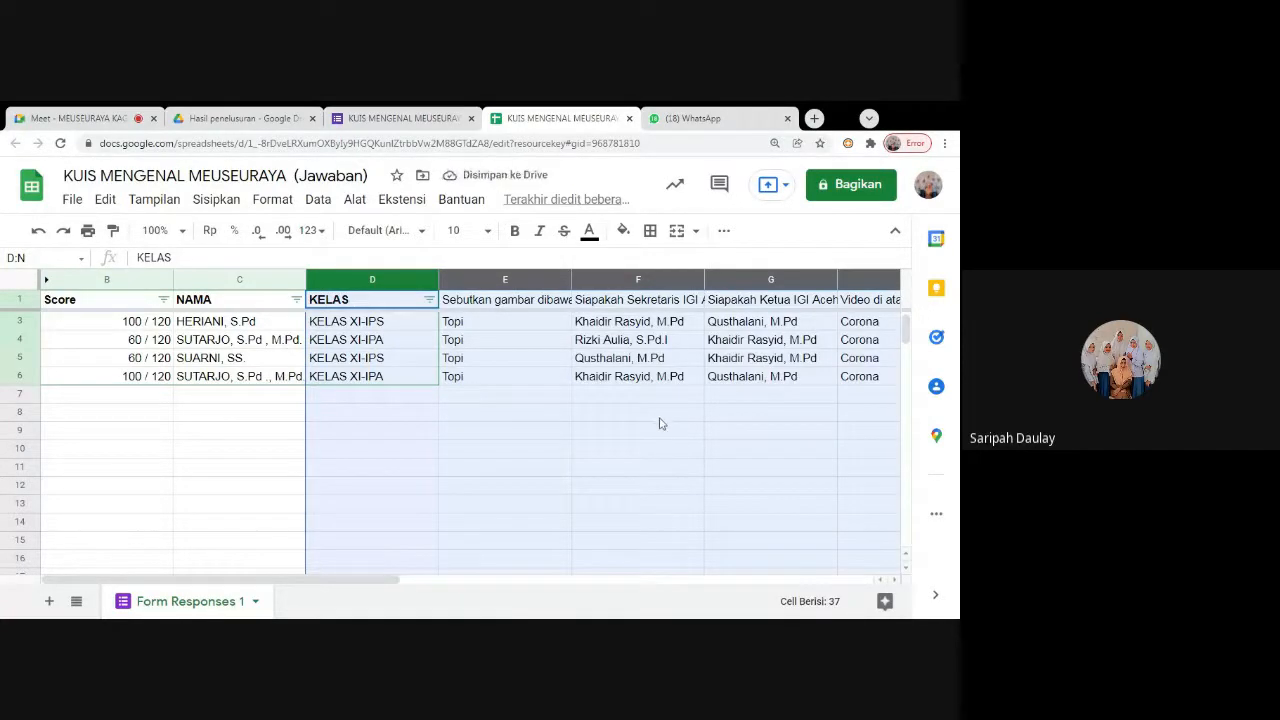
{"action": "left_click", "coordinate": [482, 414]}
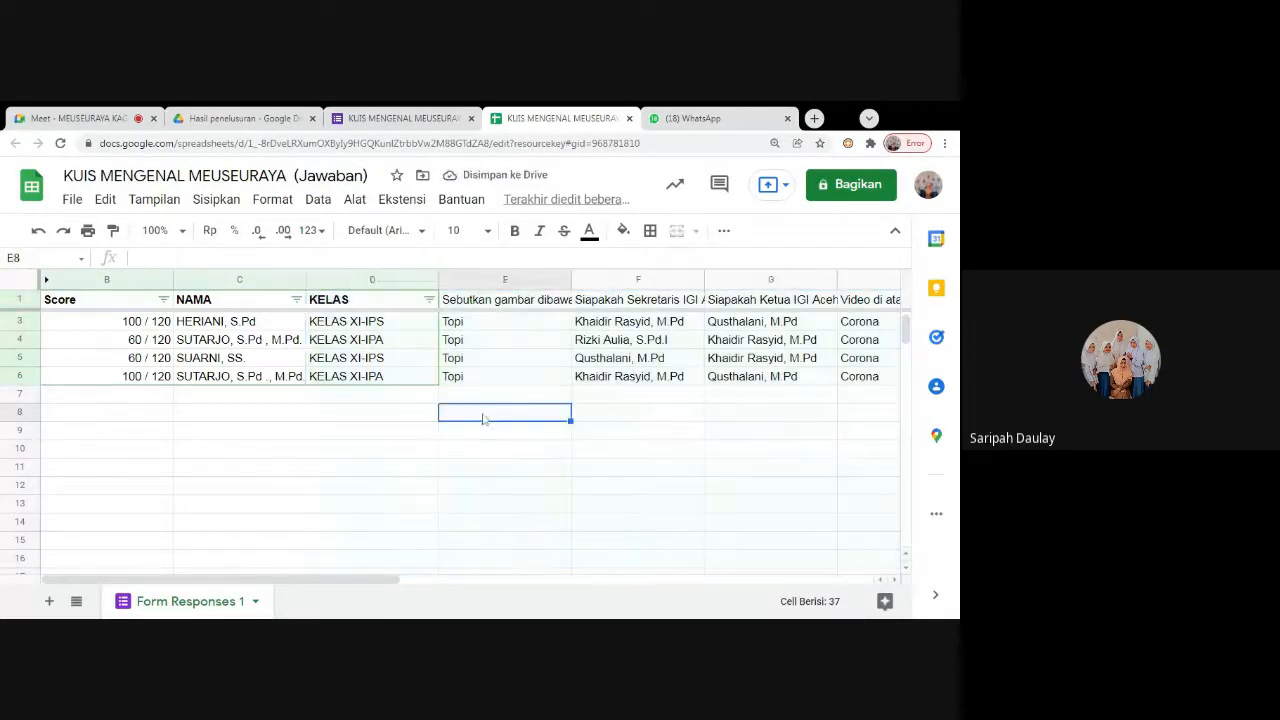
{"action": "left_click_drag", "start_coordinate": [315, 580], "coordinate": [327, 509]}
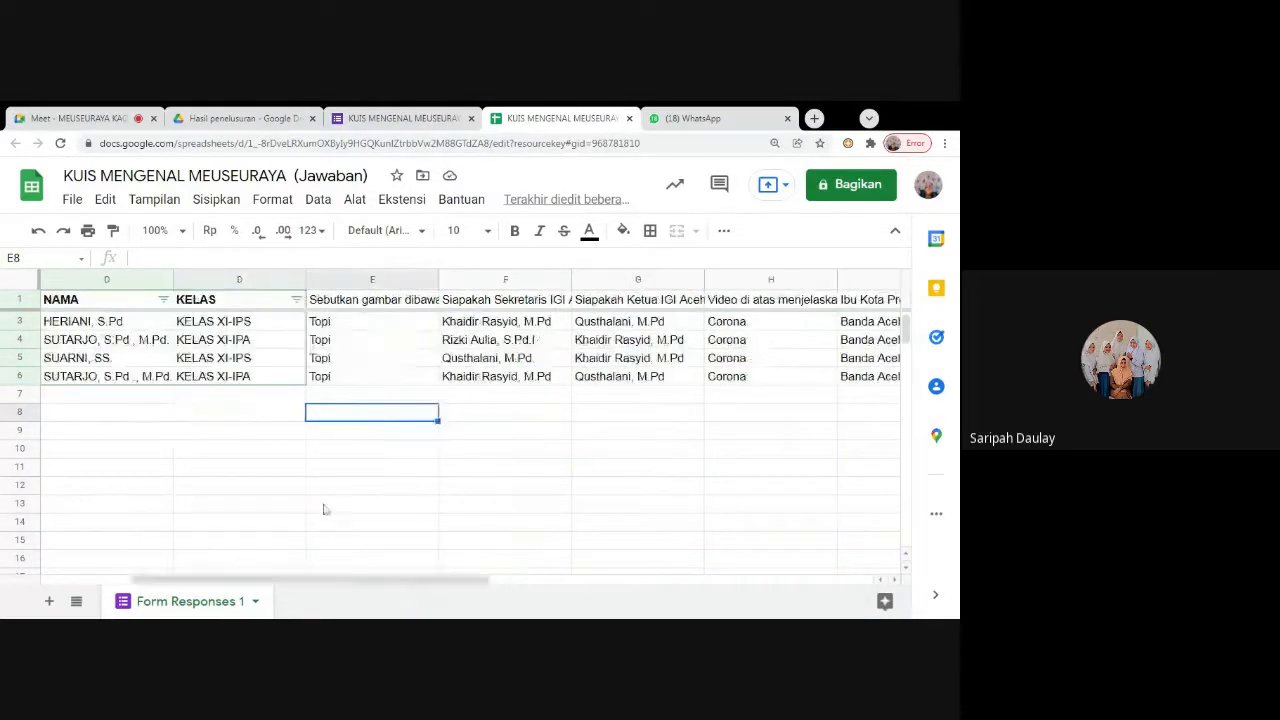
{"action": "left_click", "coordinate": [273, 285]}
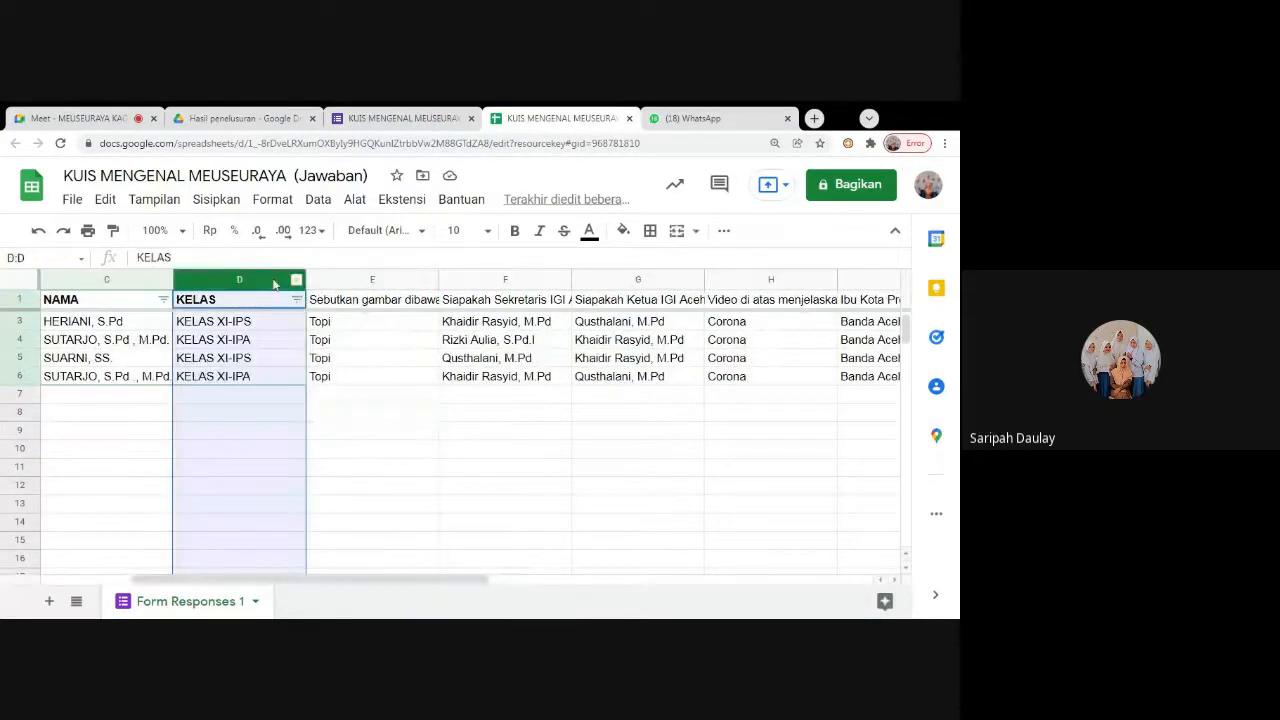
{"action": "left_click", "coordinate": [527, 313], "text": "shift"}
{"action": "key", "text": "shift+Right"}
{"action": "key", "text": "shift+Right"}
{"action": "key", "text": "shift+Right"}
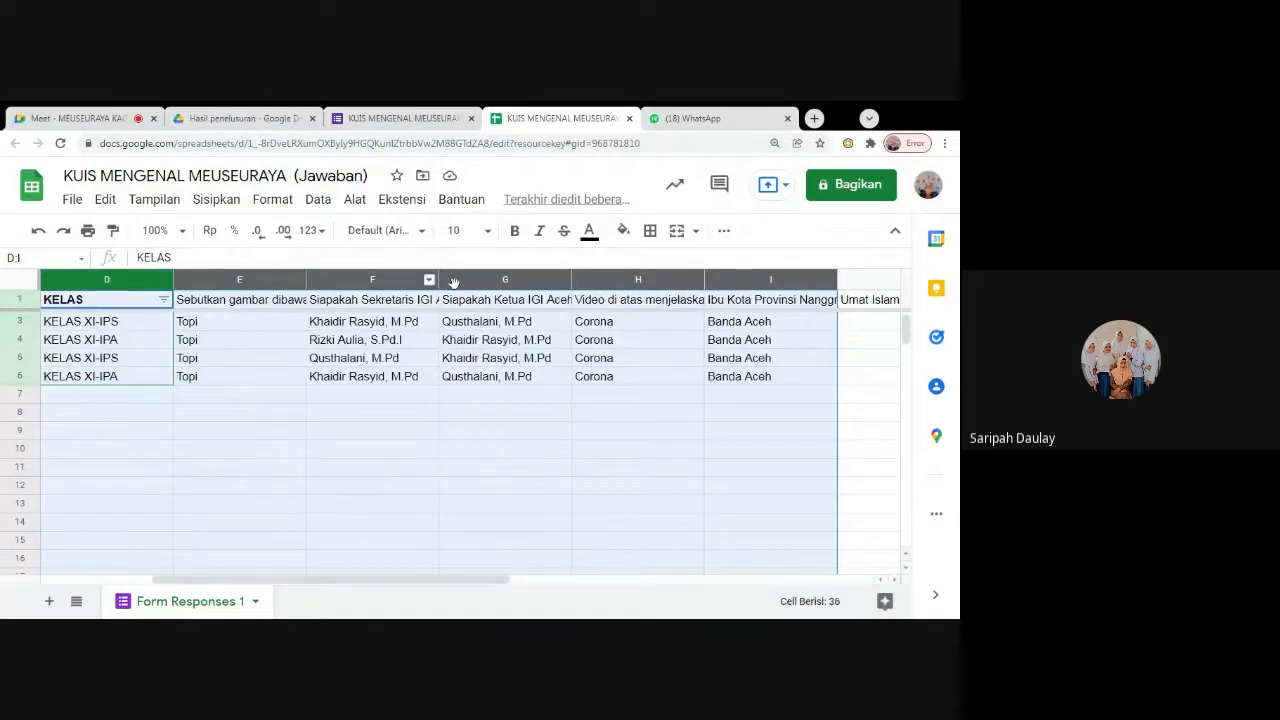
Hide the answer columns E through I, from "Sebutkan gambar dibawah ini?" to the "Ibu Kota Provinsi" question
{"action": "left_click", "coordinate": [224, 343]}
{"action": "left_click", "coordinate": [230, 280]}
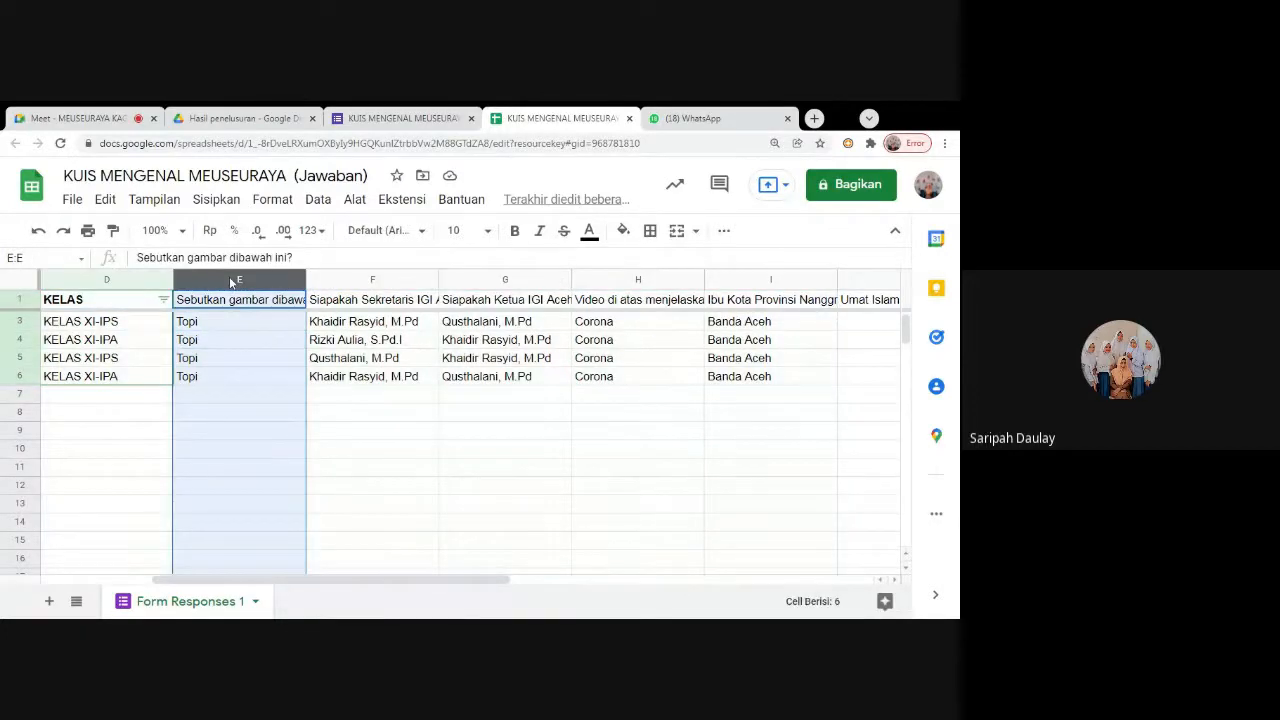
{"action": "key", "text": "shift+Right"}
{"action": "key", "text": "shift+Right"}
{"action": "key", "text": "shift+Right"}
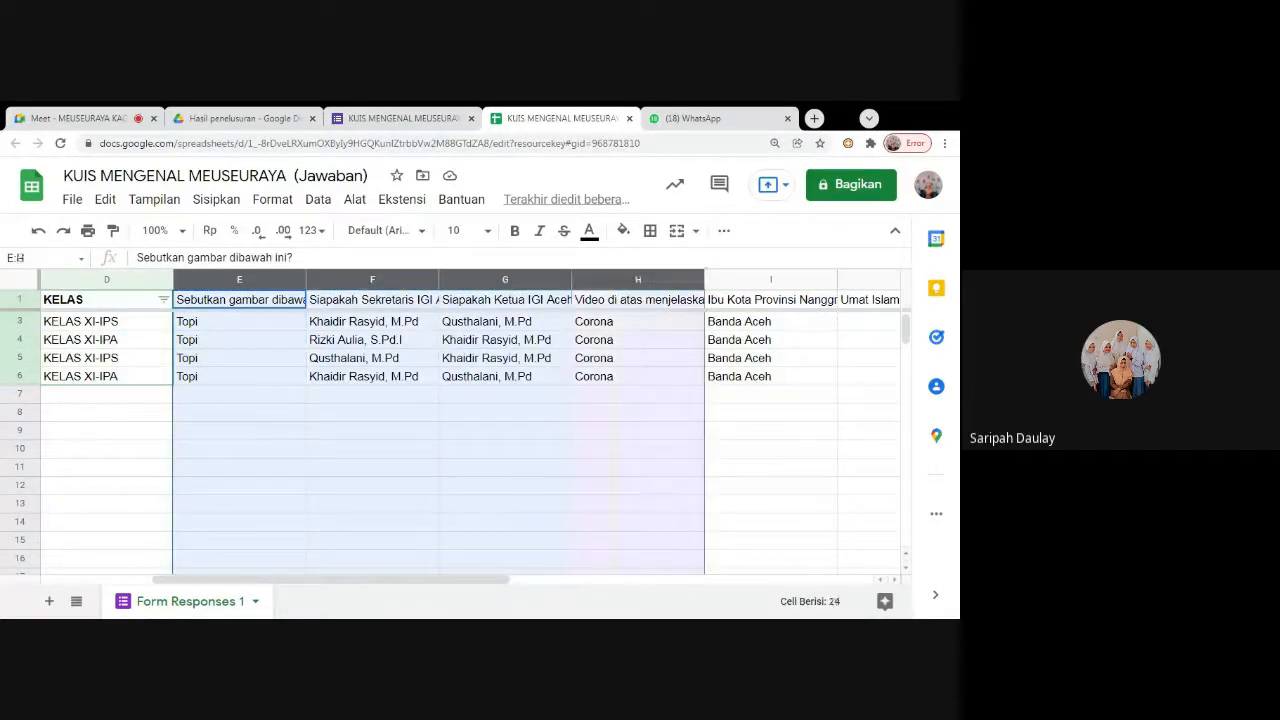
{"action": "key", "text": "shift+Right"}
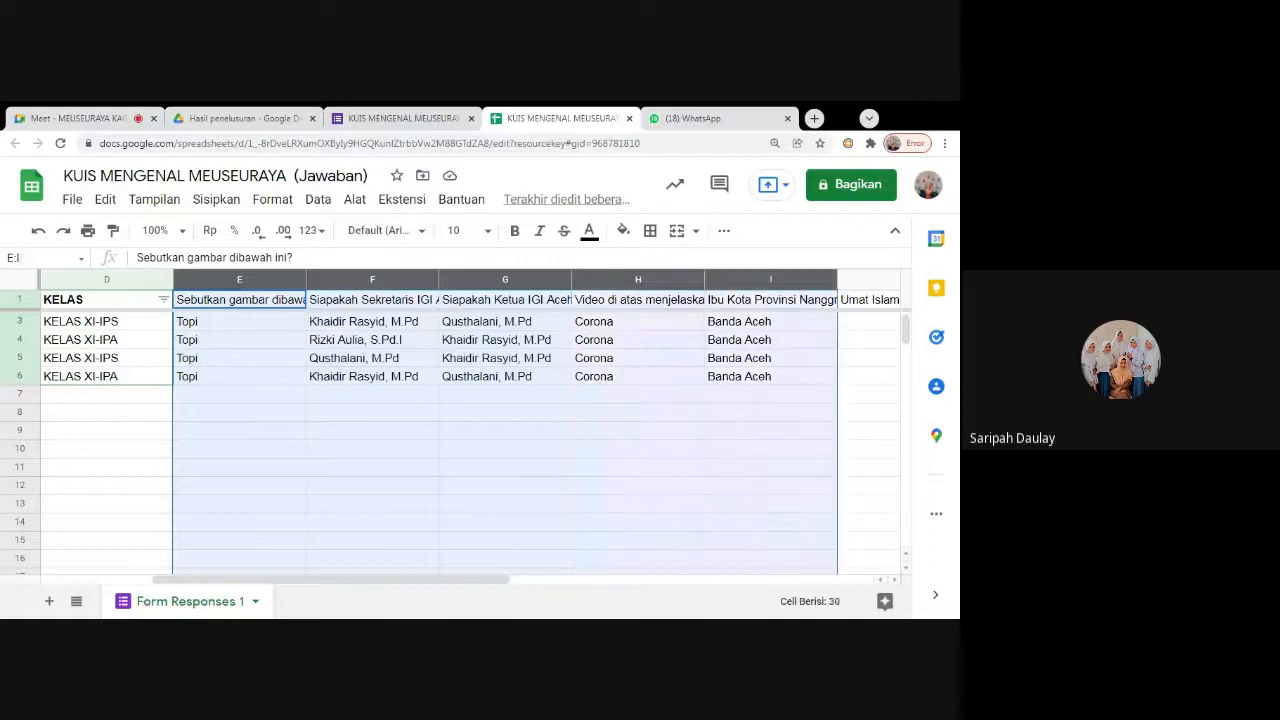
{"action": "right_click", "coordinate": [479, 280]}
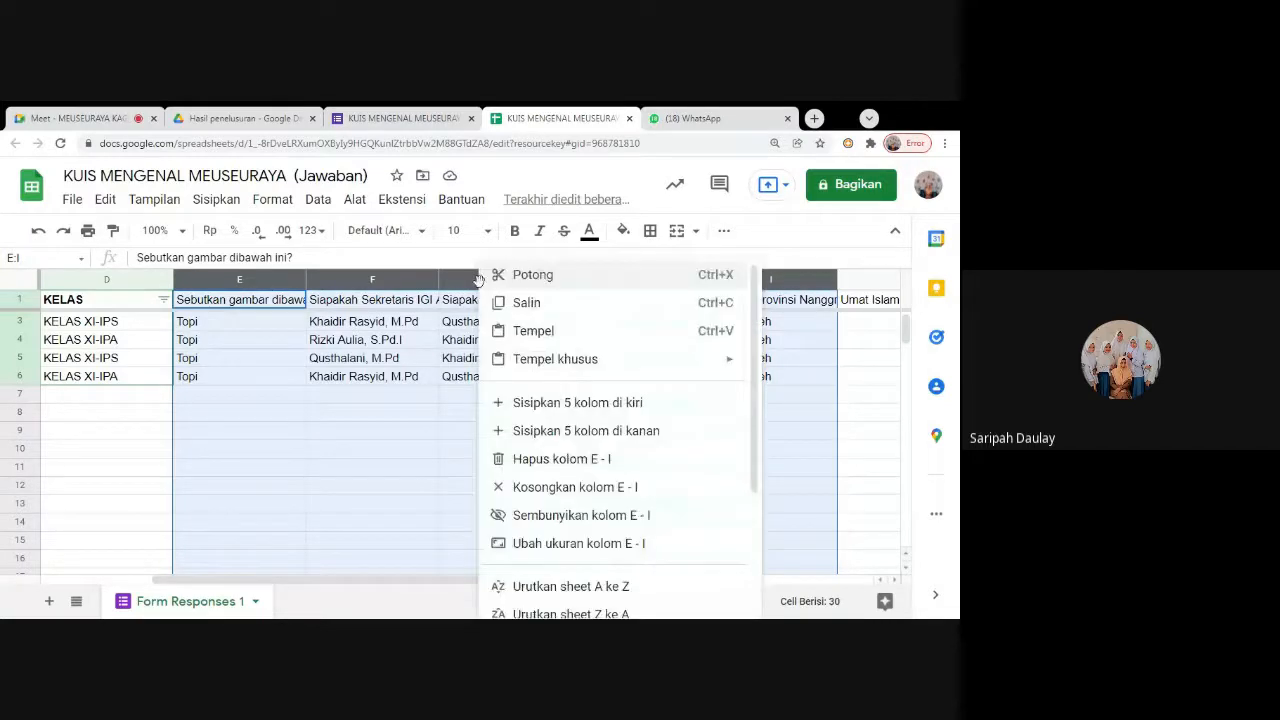
{"action": "left_click", "coordinate": [511, 515]}
{"action": "left_click", "coordinate": [358, 372]}
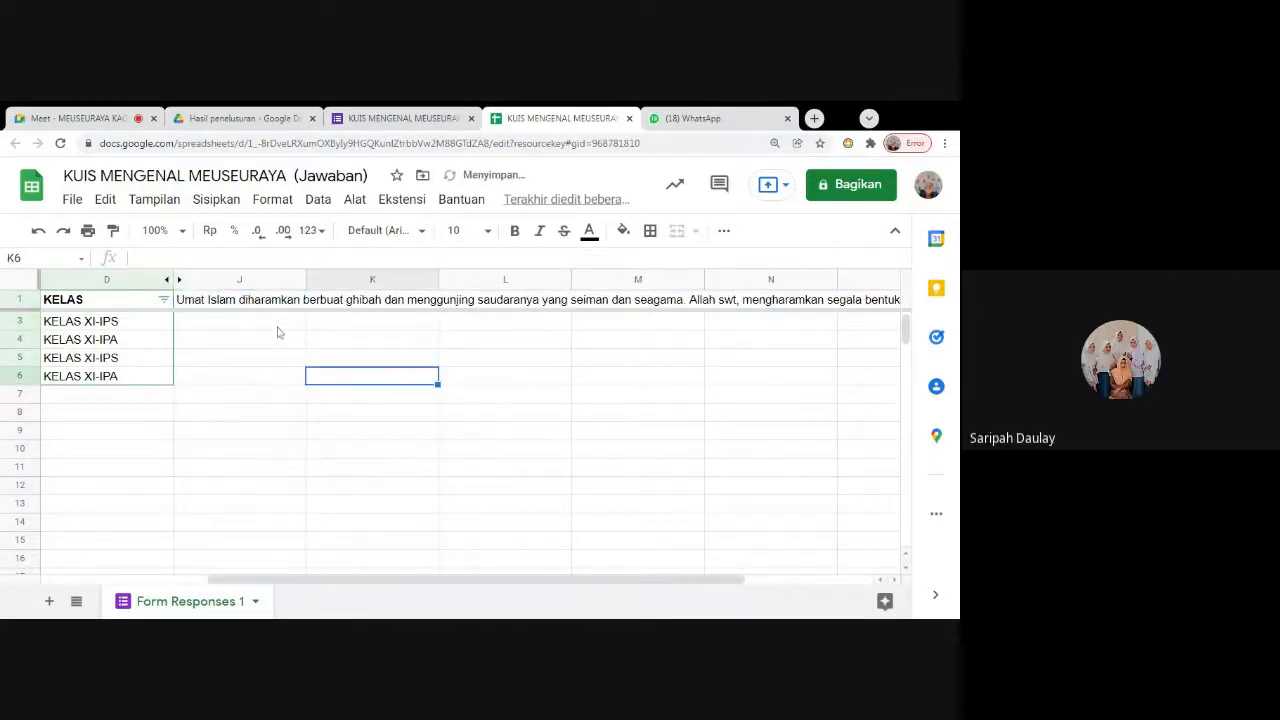
Hide column J with the "Umat Islam" question and return to the Score, NAMA and KELAS columns
{"action": "right_click", "coordinate": [237, 282]}
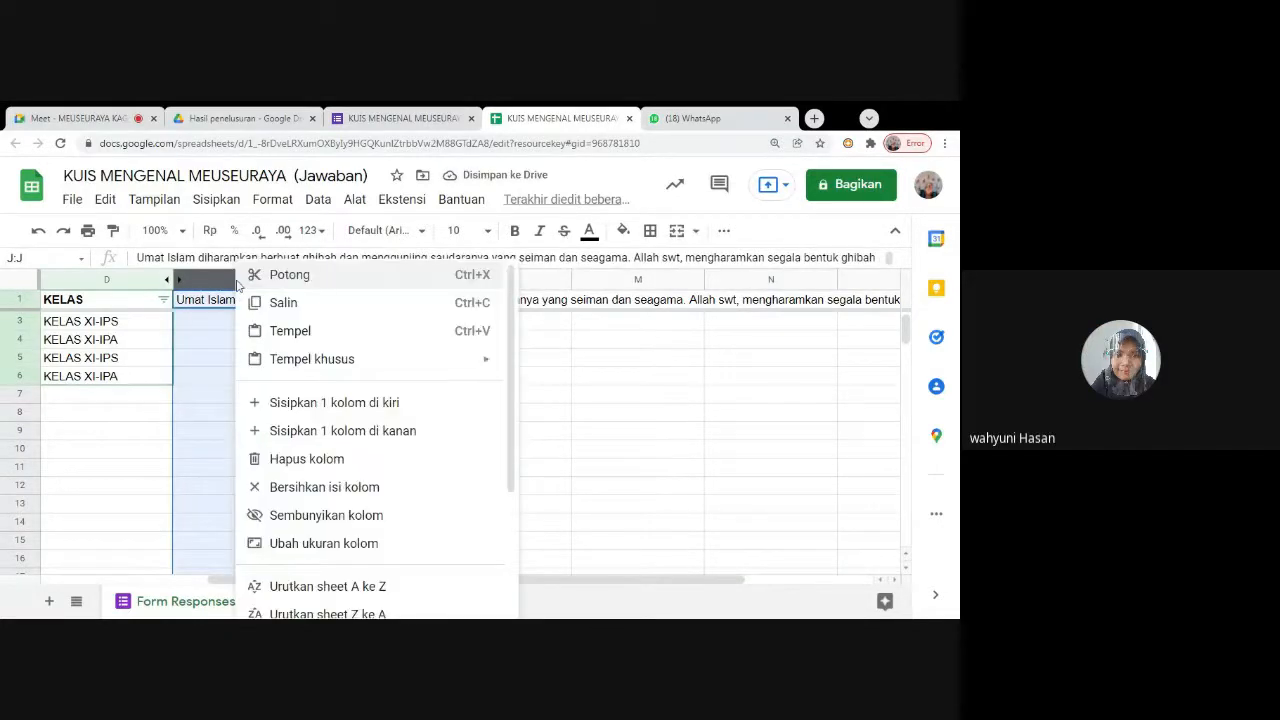
{"action": "left_click", "coordinate": [287, 526]}
{"action": "left_click", "coordinate": [357, 427]}
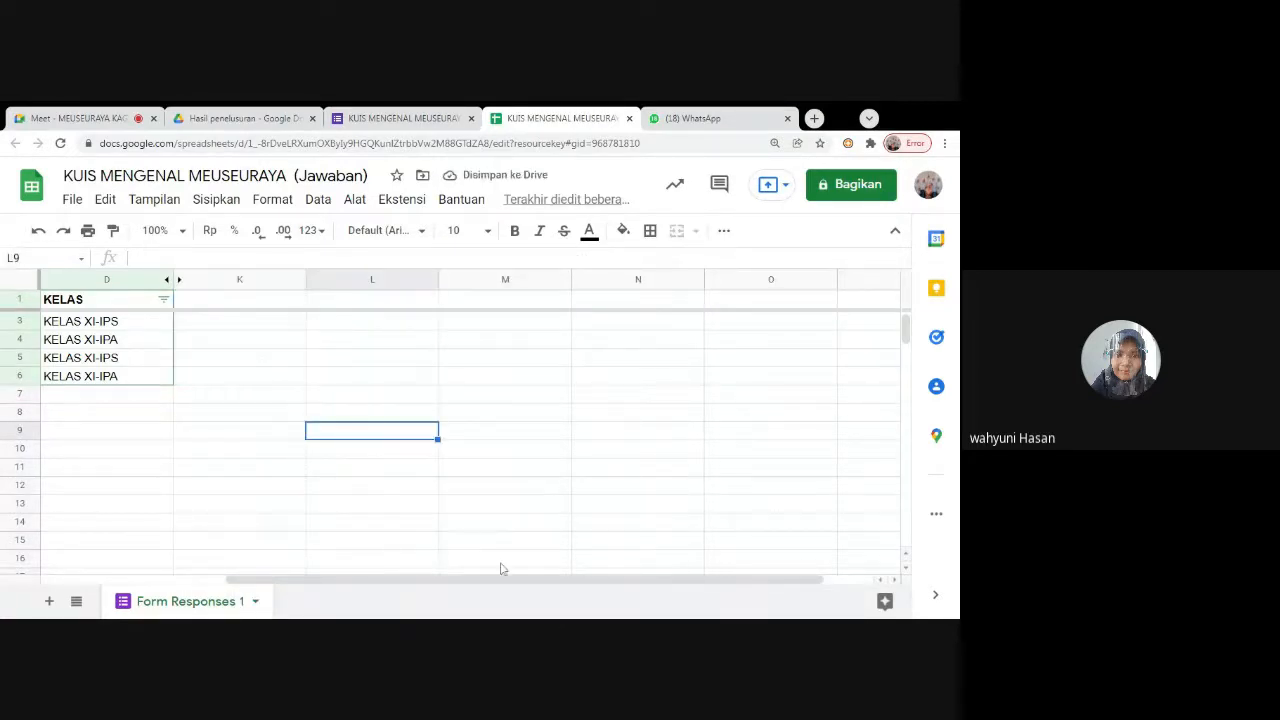
{"action": "left_click_drag", "start_coordinate": [424, 580], "coordinate": [155, 580]}
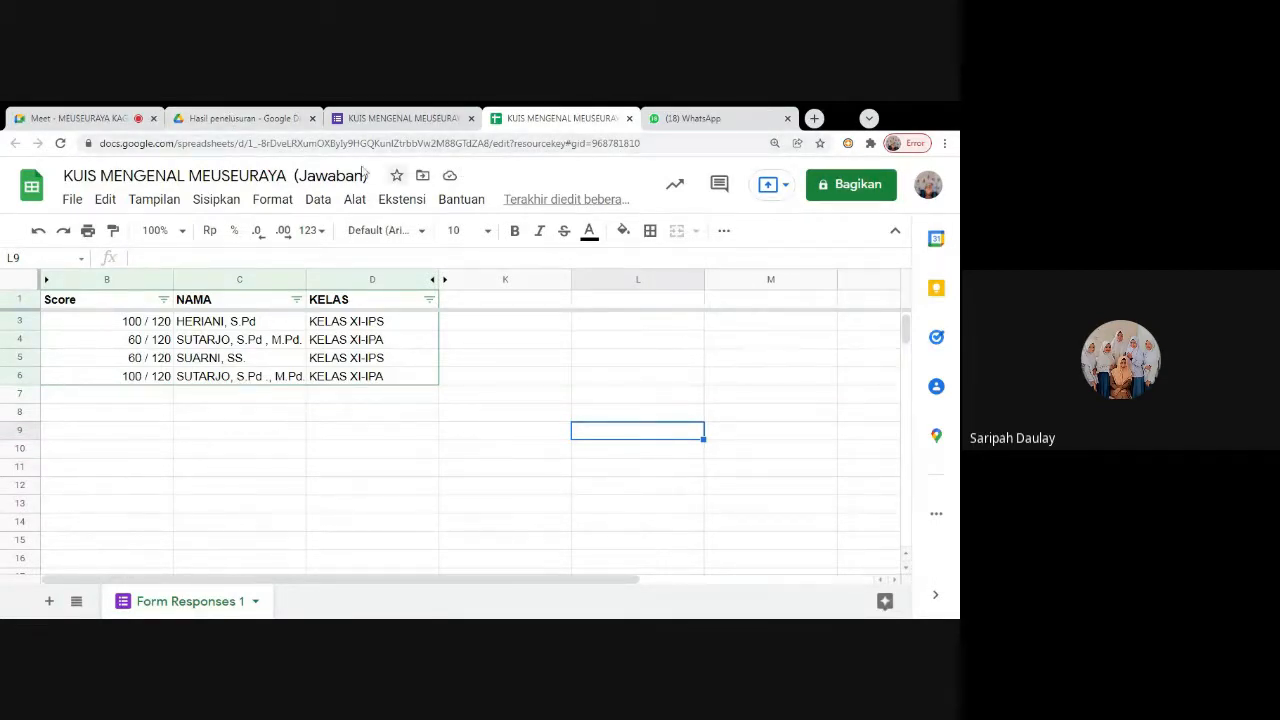
Switch to Google Drive, open its settings, and review the general options around the language and offline settings
{"action": "left_click", "coordinate": [196, 122]}
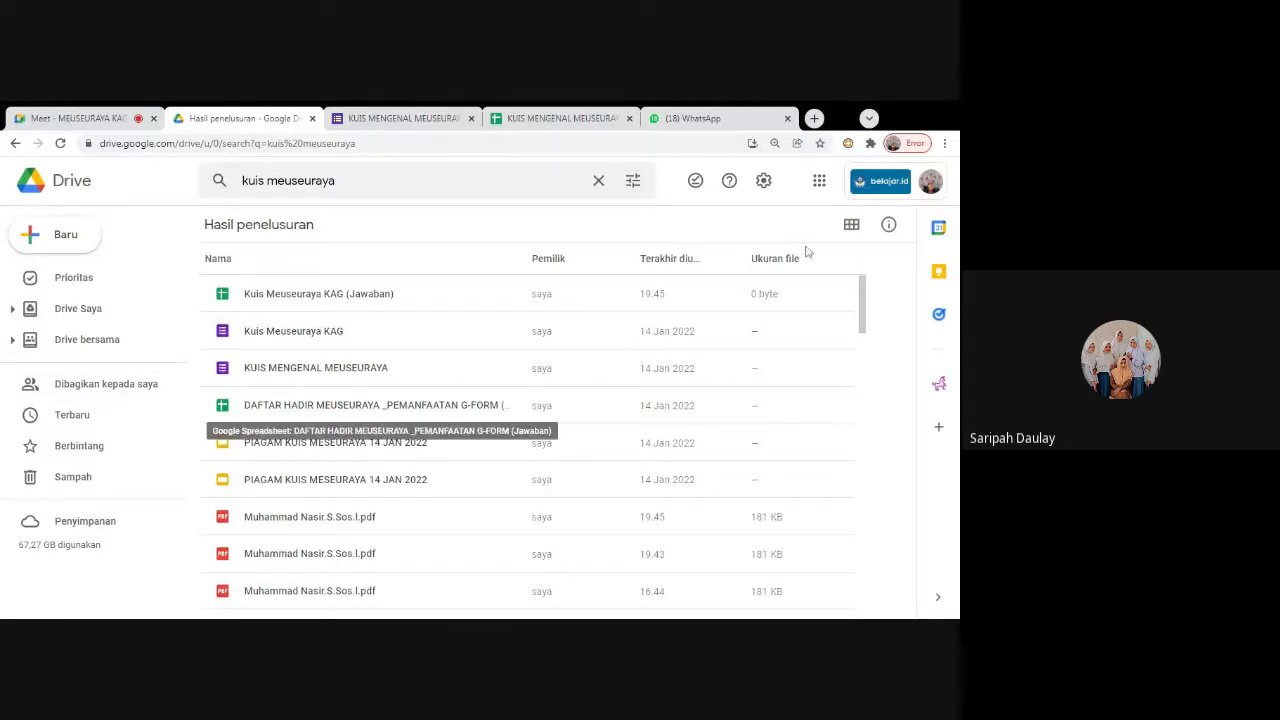
{"action": "left_click", "coordinate": [764, 189]}
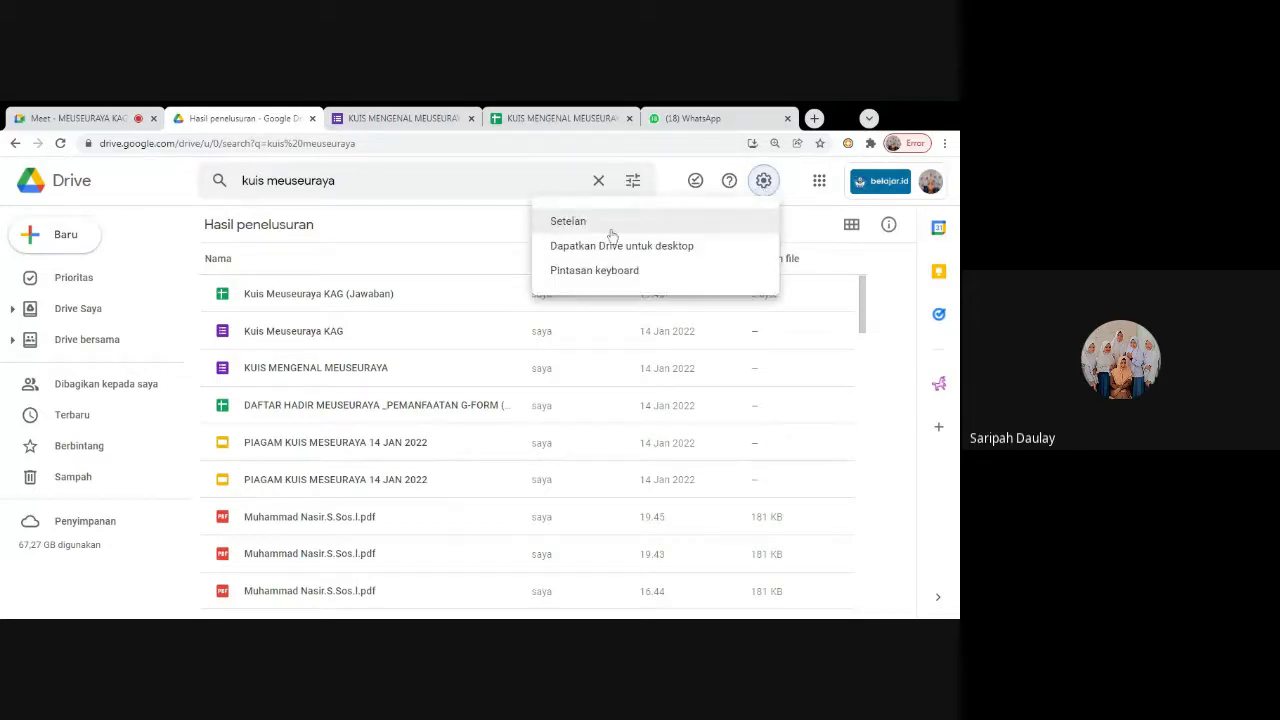
{"action": "left_click", "coordinate": [612, 232]}
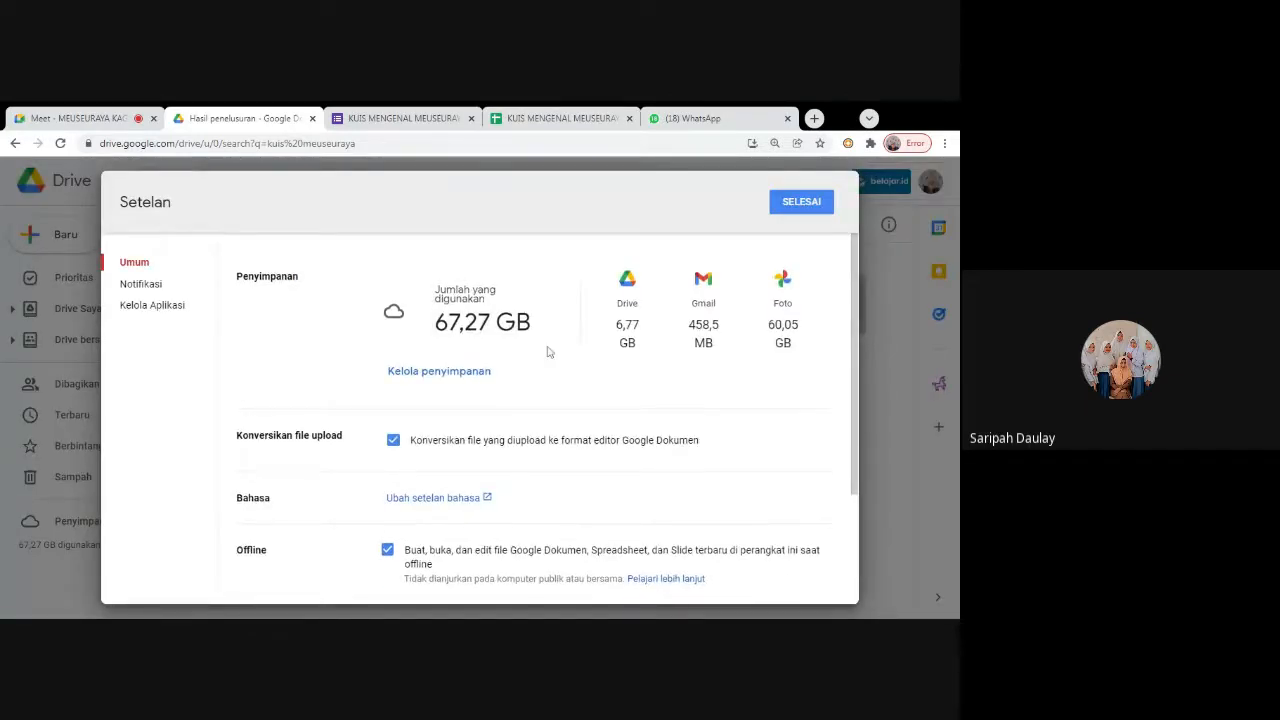
{"action": "scroll", "coordinate": [551, 352], "scroll_direction": "down", "scroll_amount": 2}
{"action": "scroll", "coordinate": [551, 352], "scroll_direction": "down", "scroll_amount": 1}
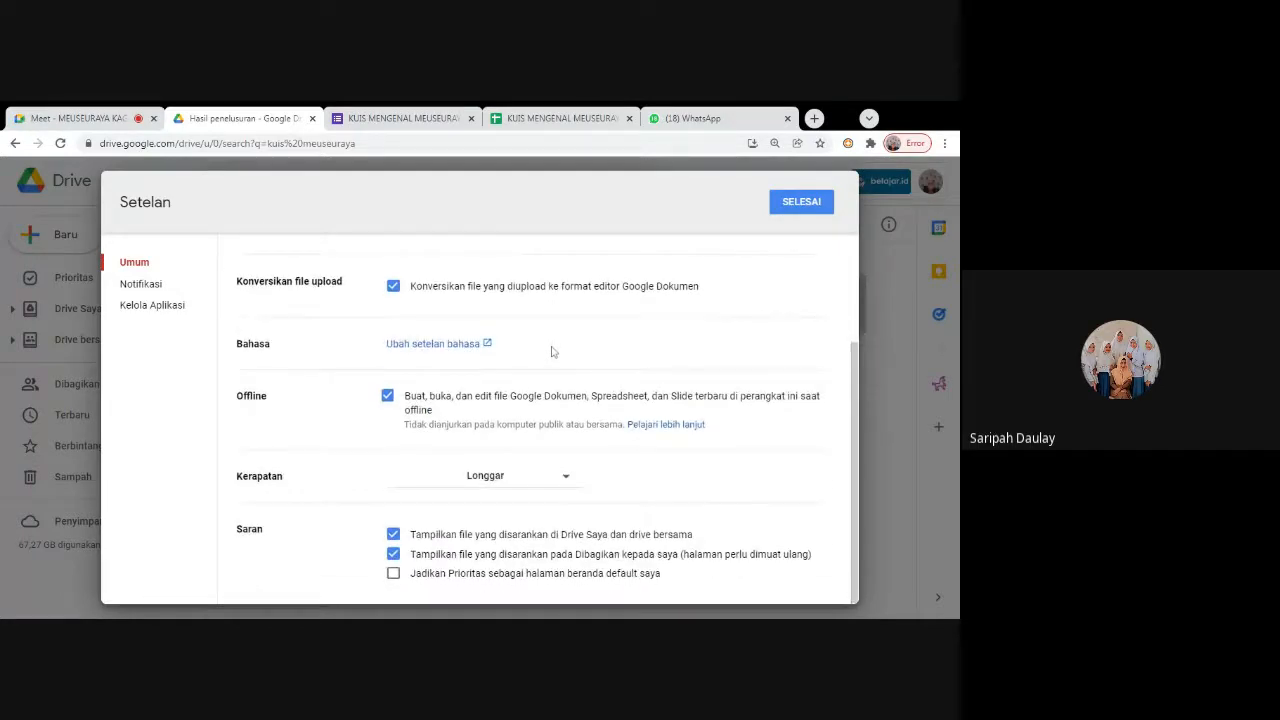
{"action": "scroll", "coordinate": [551, 352], "scroll_direction": "up", "scroll_amount": 1}
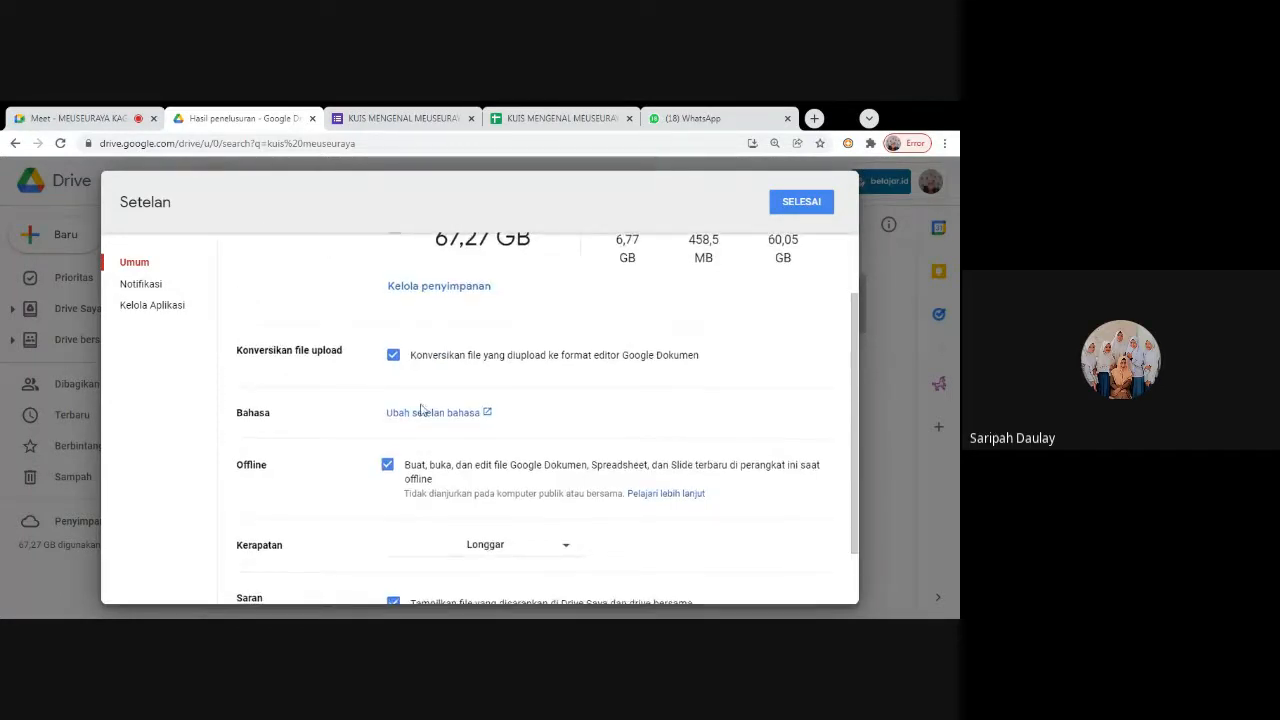
{"action": "scroll", "coordinate": [392, 412], "scroll_direction": "down", "scroll_amount": 1}
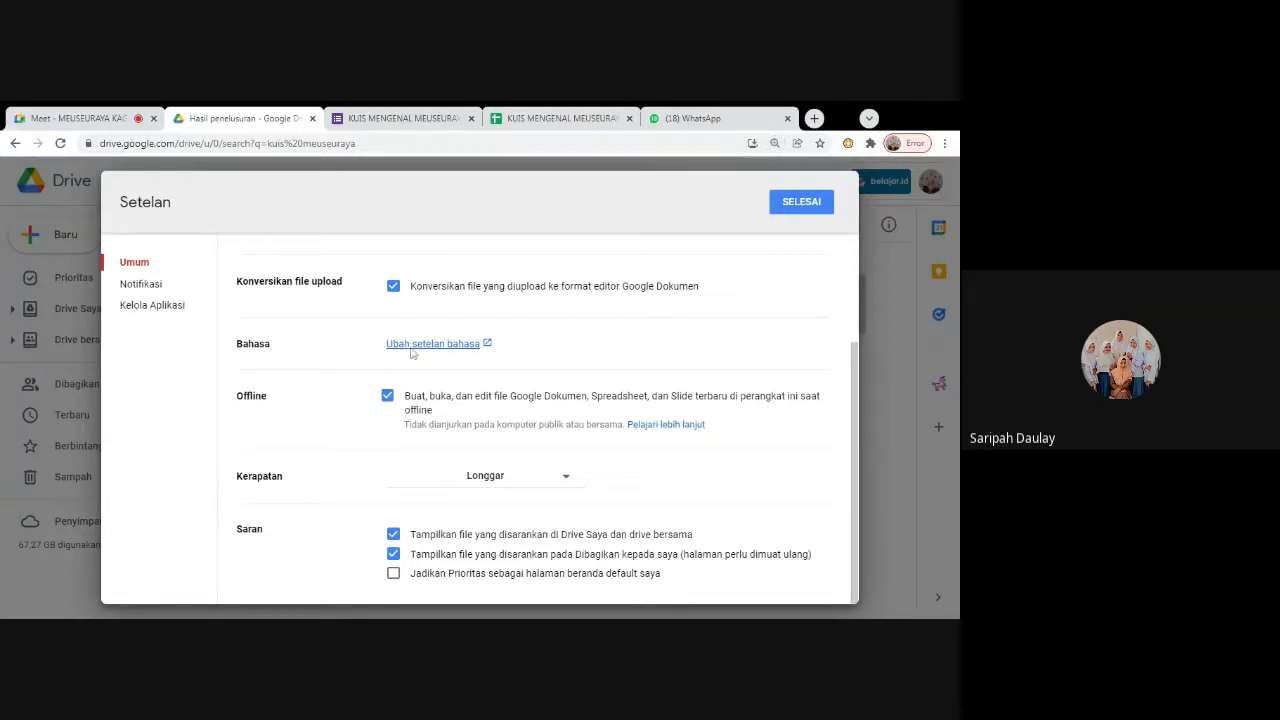
{"action": "scroll", "coordinate": [407, 347], "scroll_direction": "up", "scroll_amount": 2}
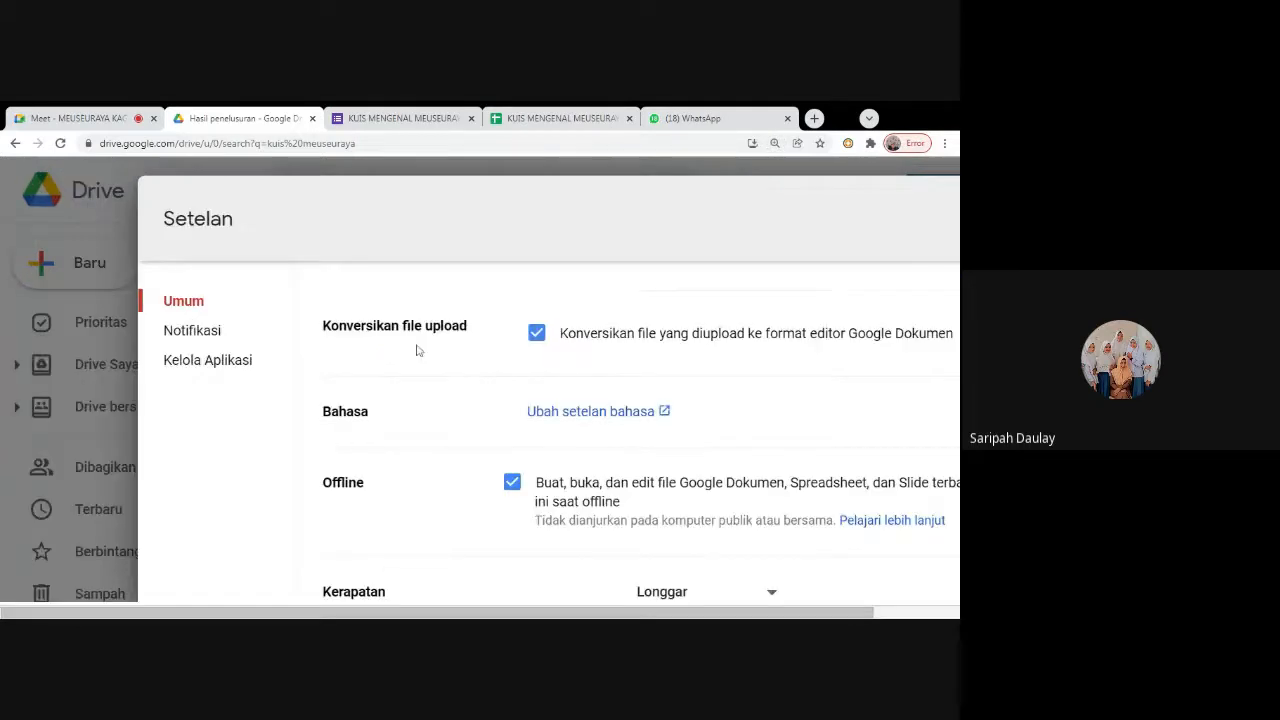
Open the account's language settings, view the choices for the preferred language, and return to Drive without changing the language
{"action": "left_click", "coordinate": [583, 412]}
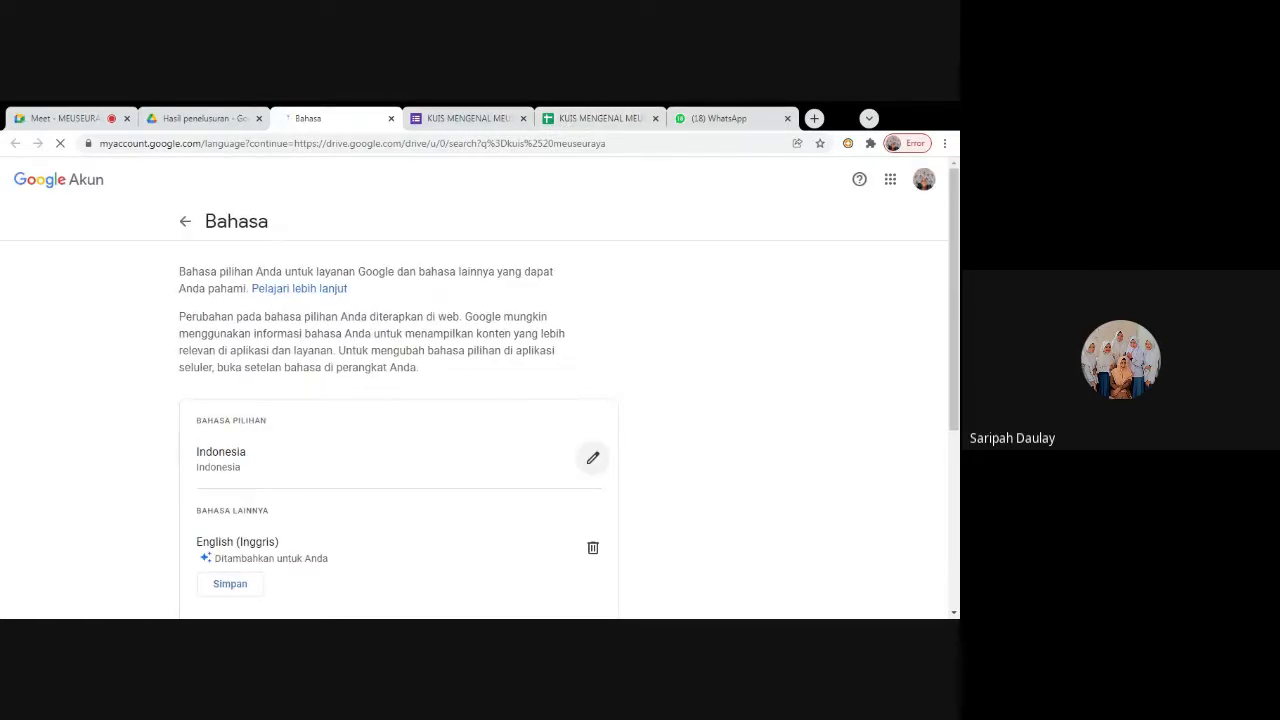
{"action": "scroll", "coordinate": [588, 445], "scroll_direction": "down", "scroll_amount": 1}
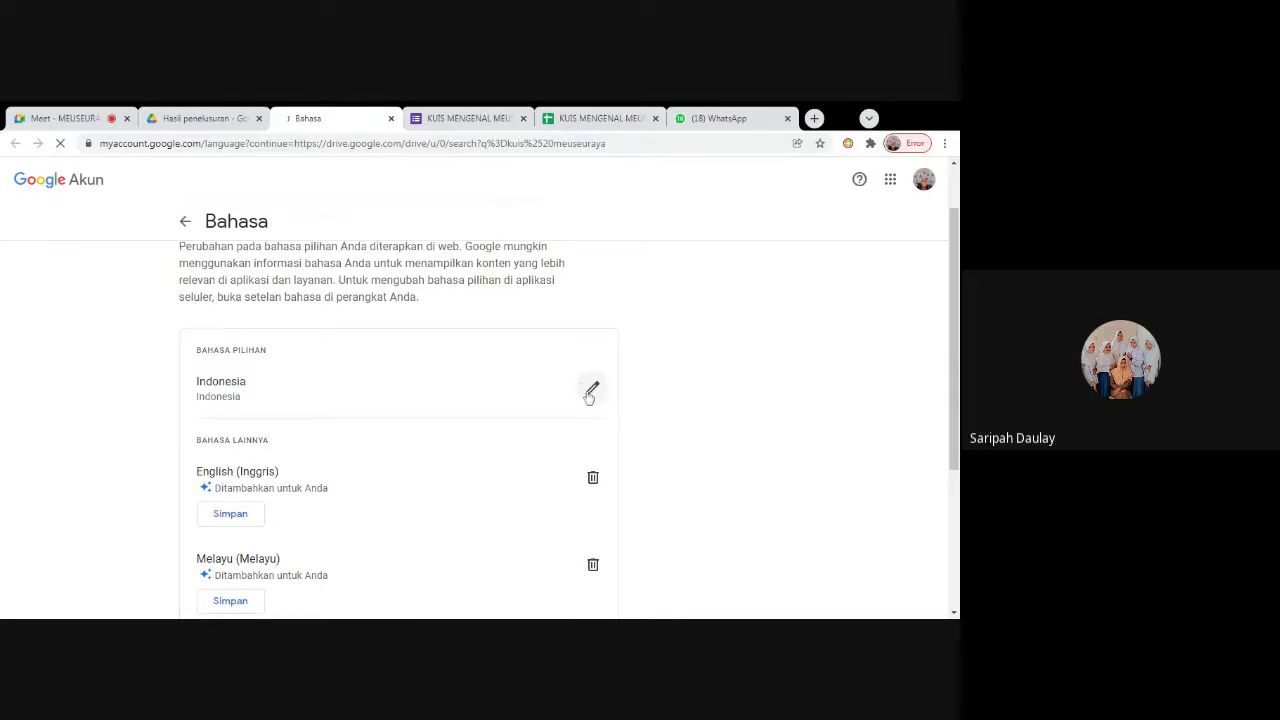
{"action": "left_click", "coordinate": [590, 394]}
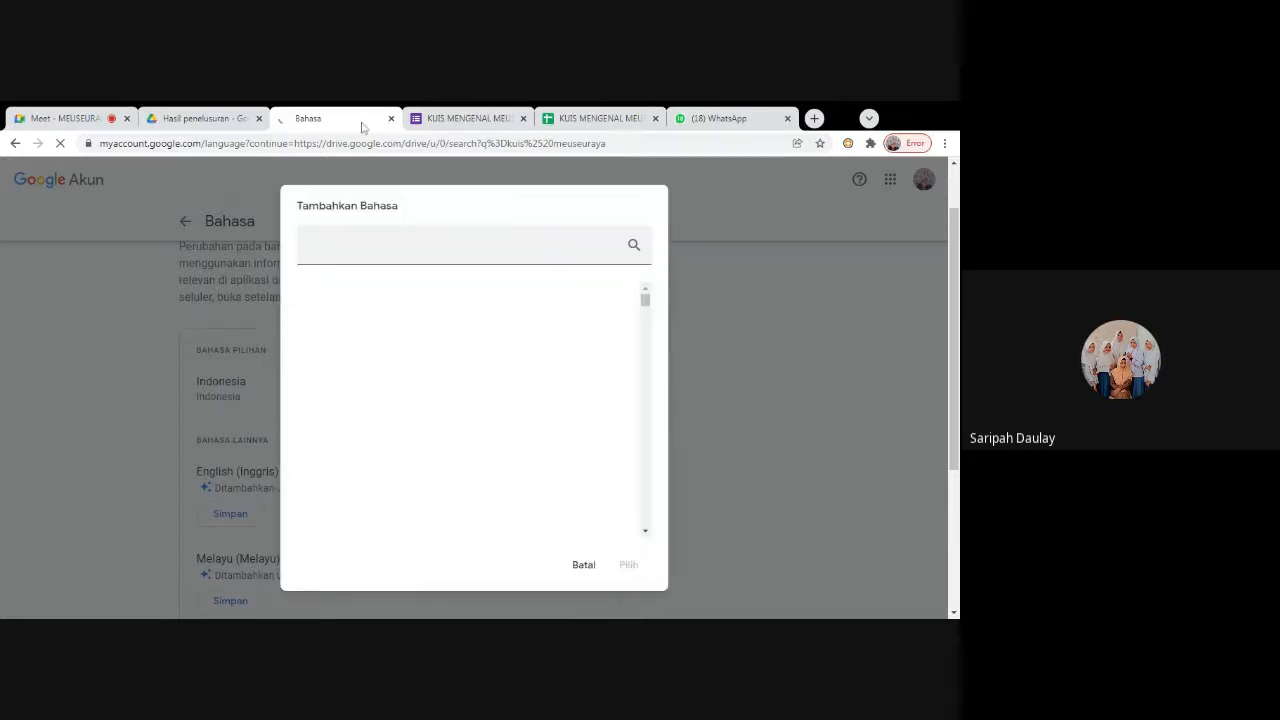
{"action": "left_click", "coordinate": [474, 309]}
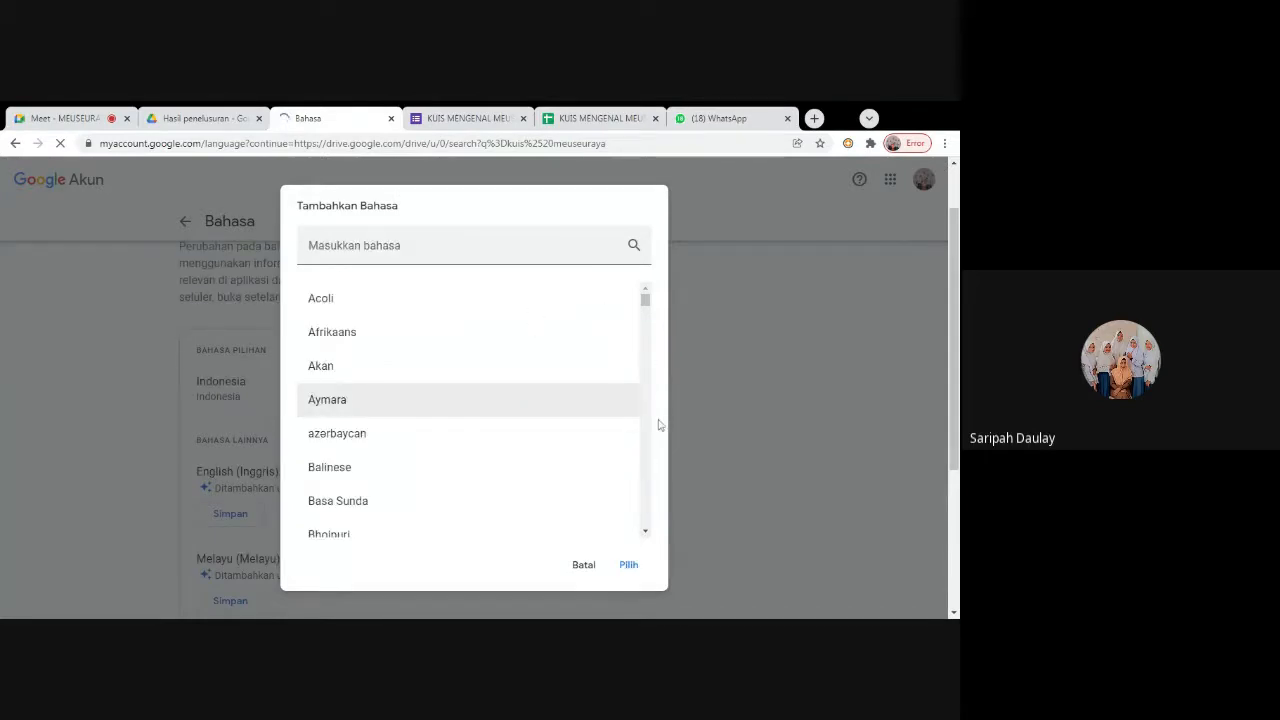
{"action": "left_click", "coordinate": [582, 566]}
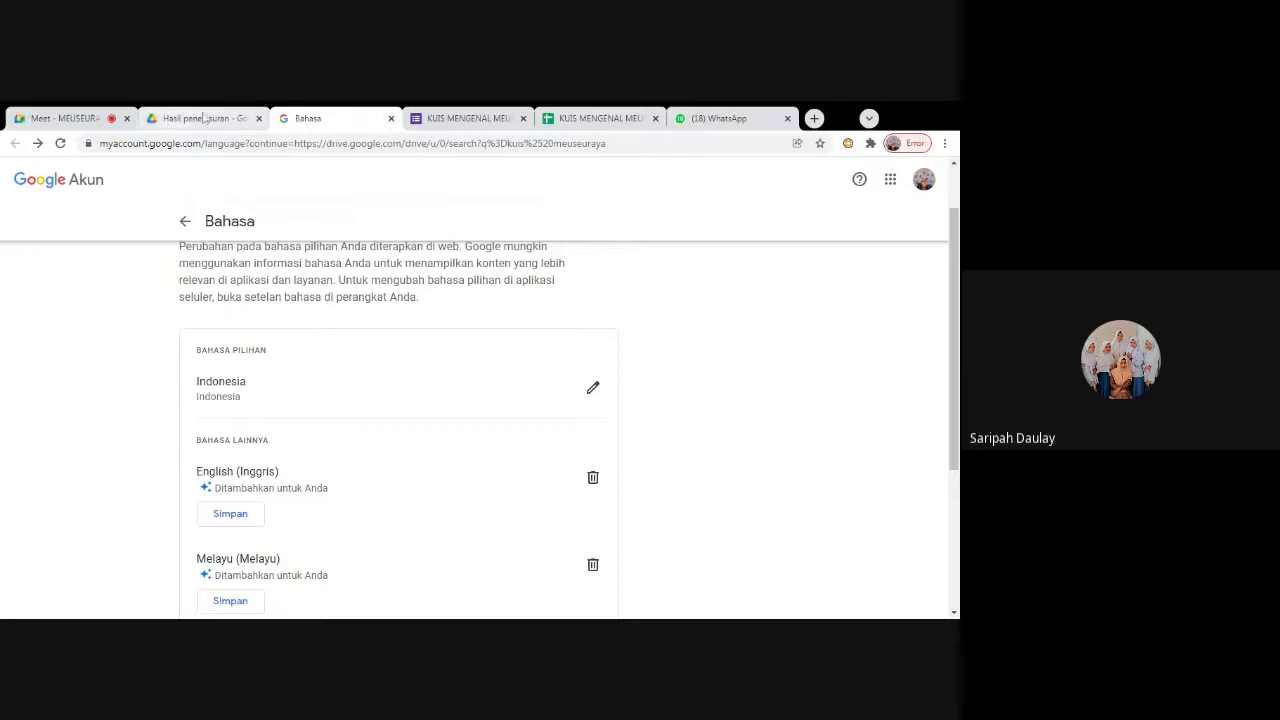
{"action": "left_click", "coordinate": [391, 118]}
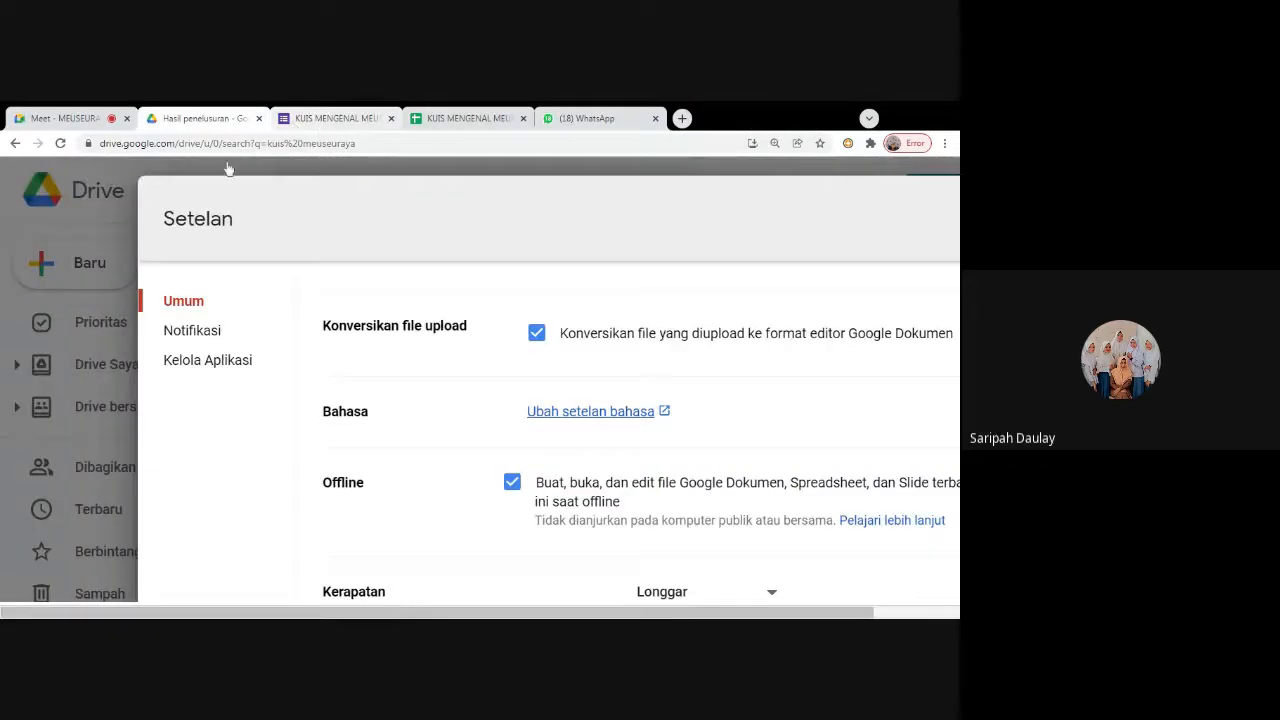
Show the quiz form's responses page at a smaller page zoom and switch back to the response spreadsheet
{"action": "left_click", "coordinate": [305, 119]}
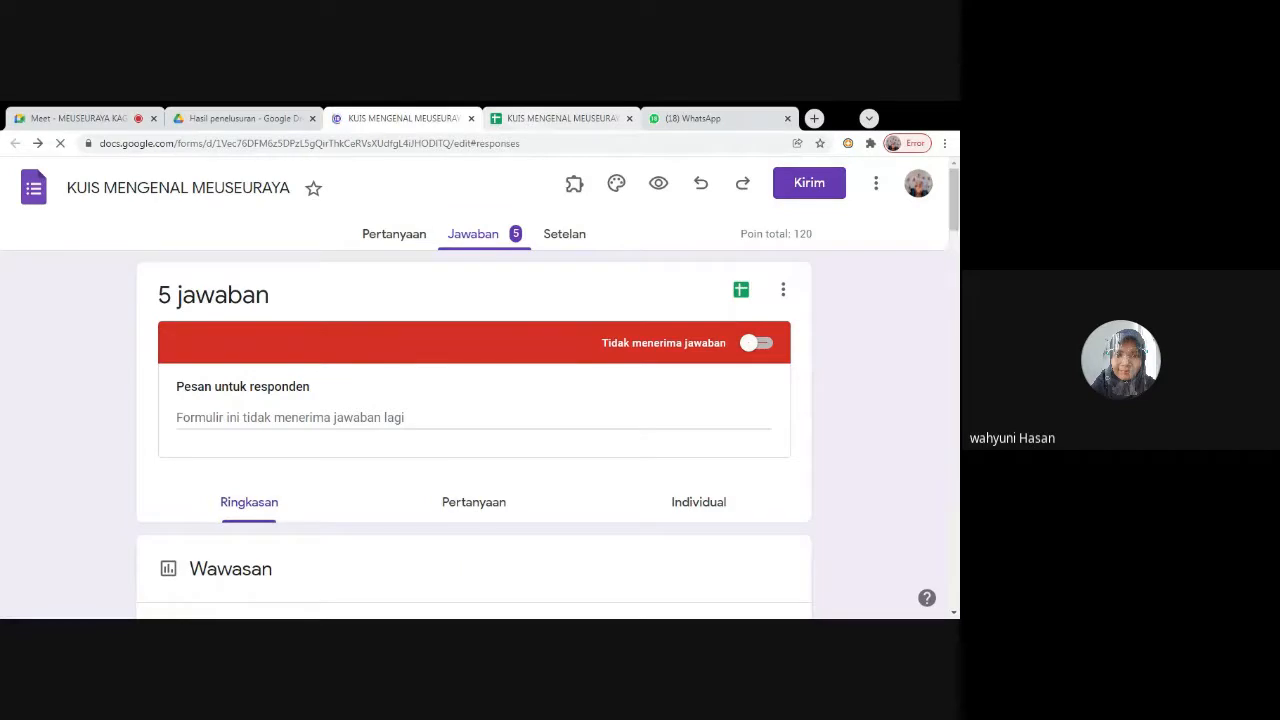
{"action": "key", "text": "ctrl+minus"}
{"action": "key", "text": "ctrl+minus"}
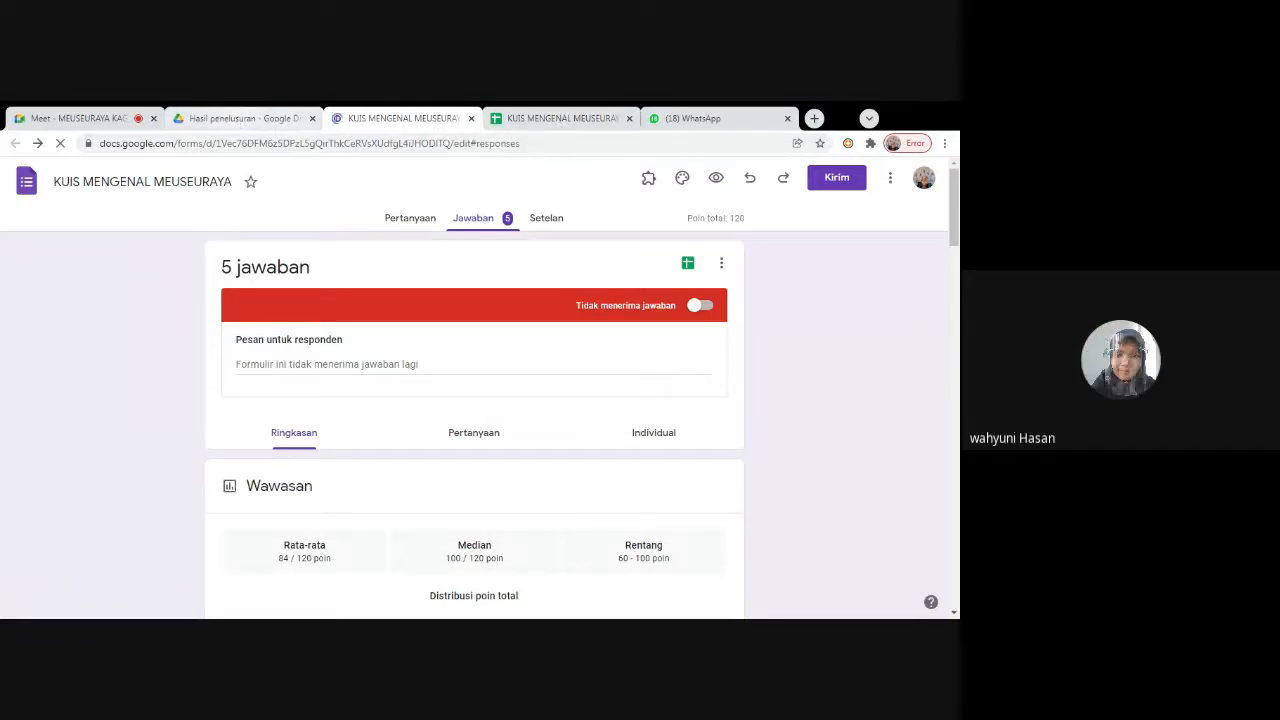
{"action": "left_click", "coordinate": [530, 121]}
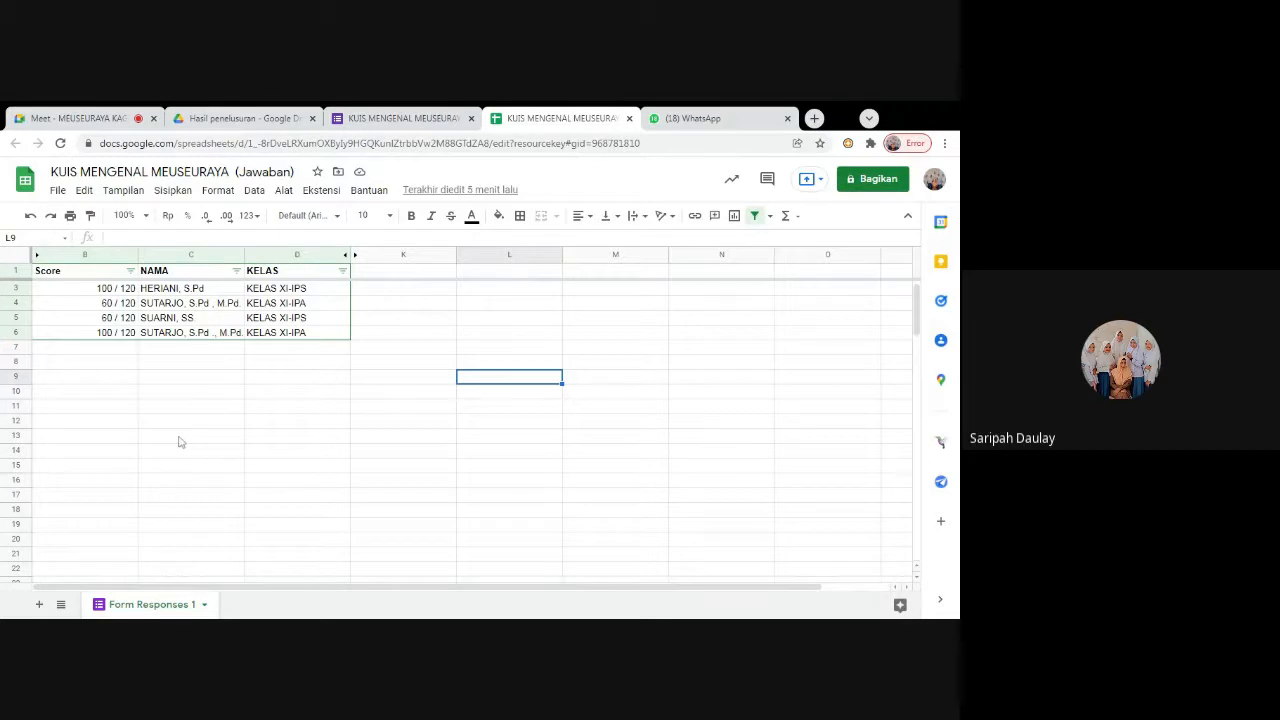
Return to the Drive settings and reduce the page zoom until the whole dialog fits
{"action": "left_click", "coordinate": [220, 124]}
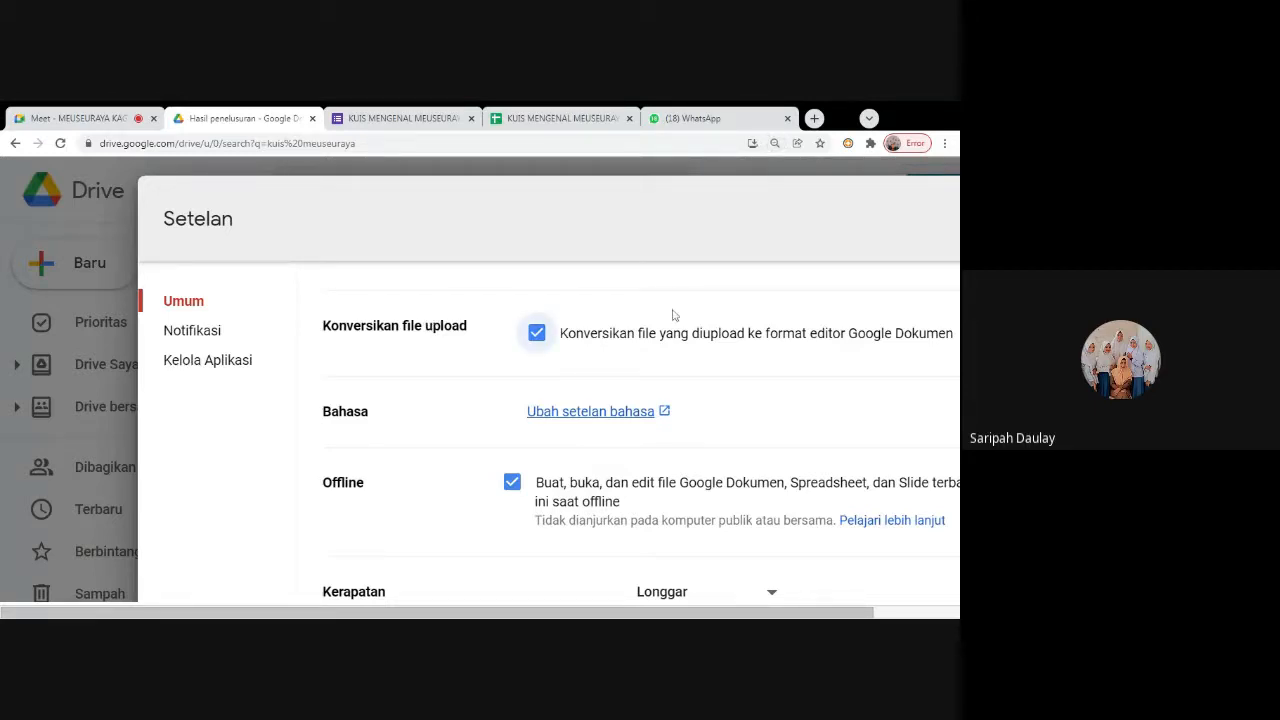
{"action": "key", "text": "ctrl+minus"}
{"action": "key", "text": "ctrl+minus"}
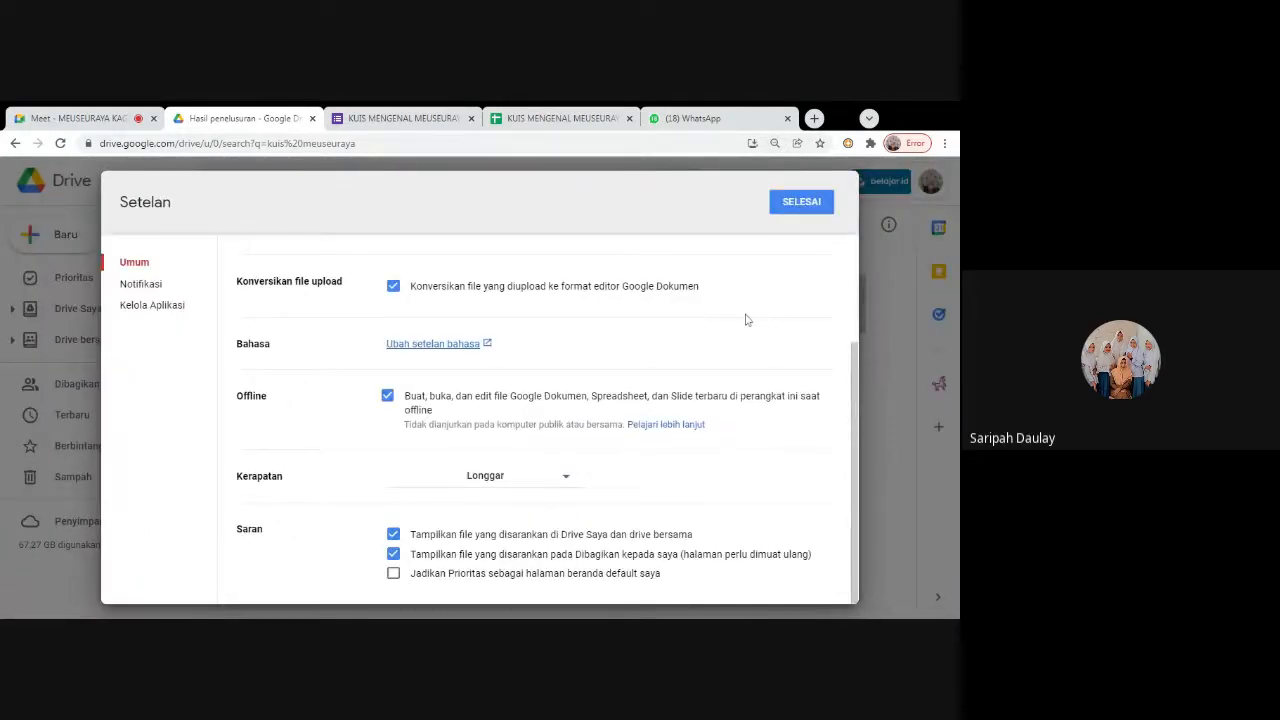
Adjust the page zoom for the Drive settings dialog and close the settings
{"action": "key", "text": "ctrl+minus"}
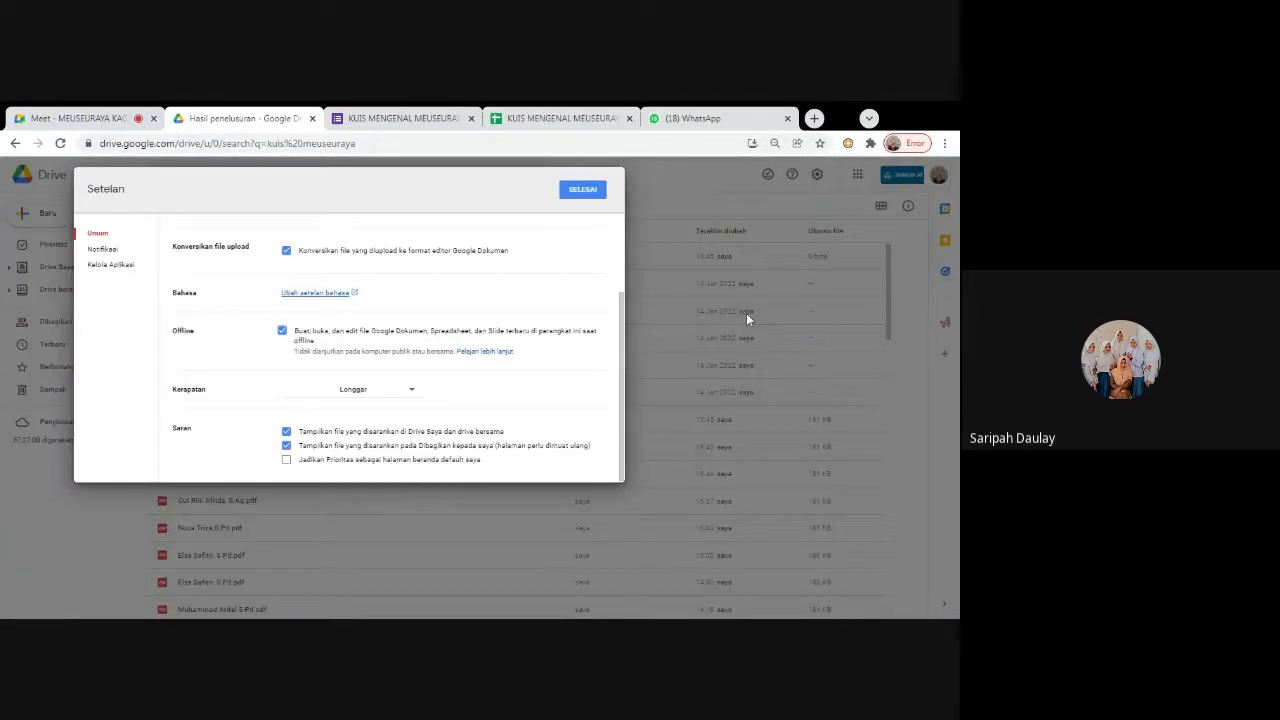
{"action": "key", "text": "ctrl+plus"}
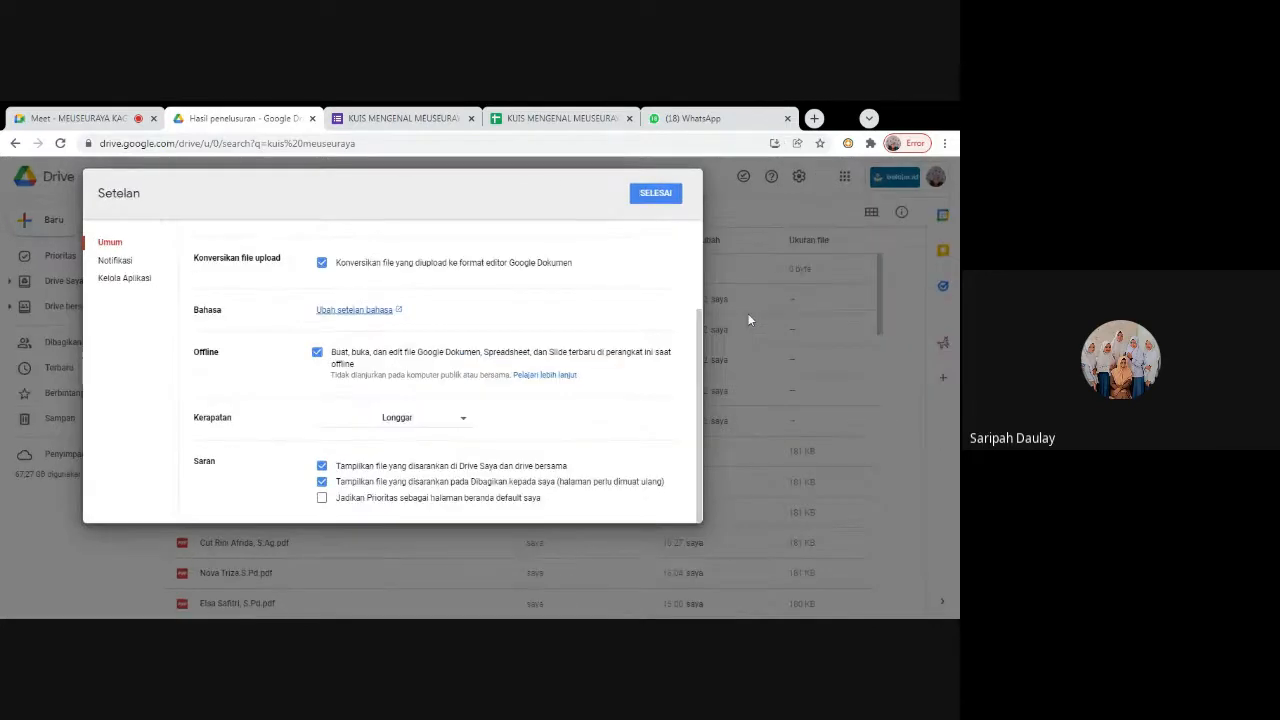
{"action": "key", "text": "ctrl+plus"}
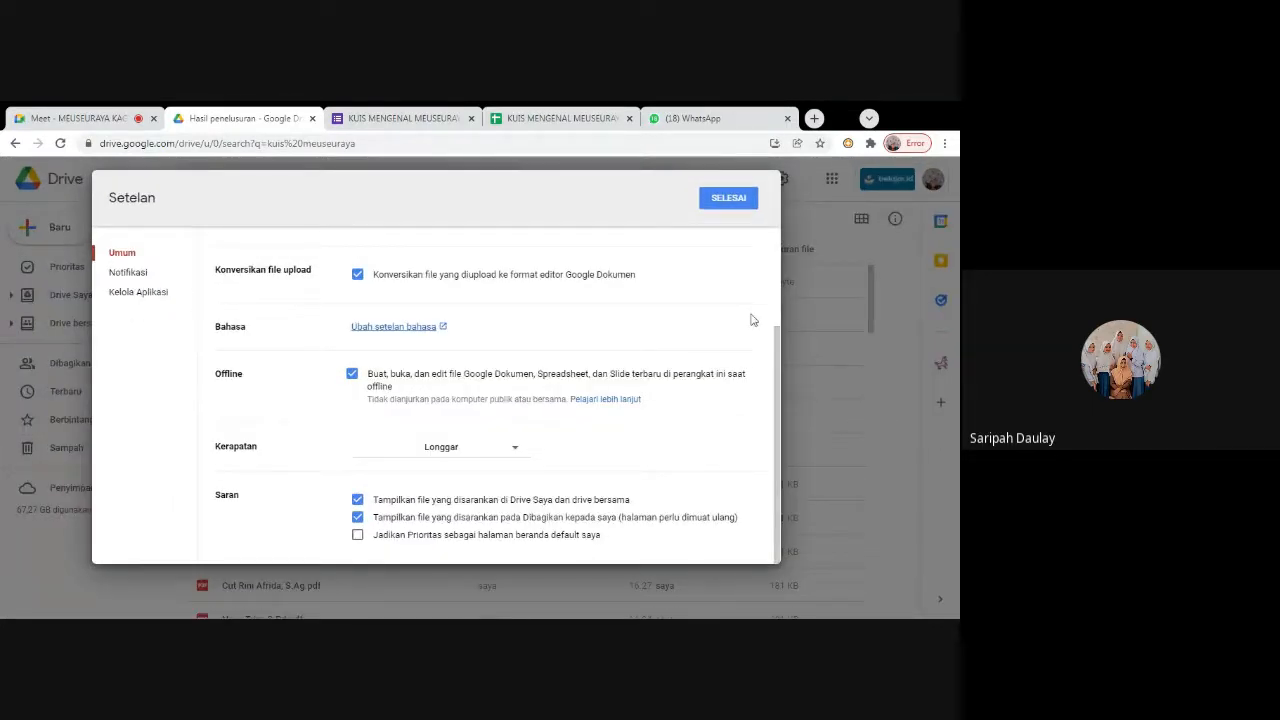
{"action": "left_click", "coordinate": [734, 199]}
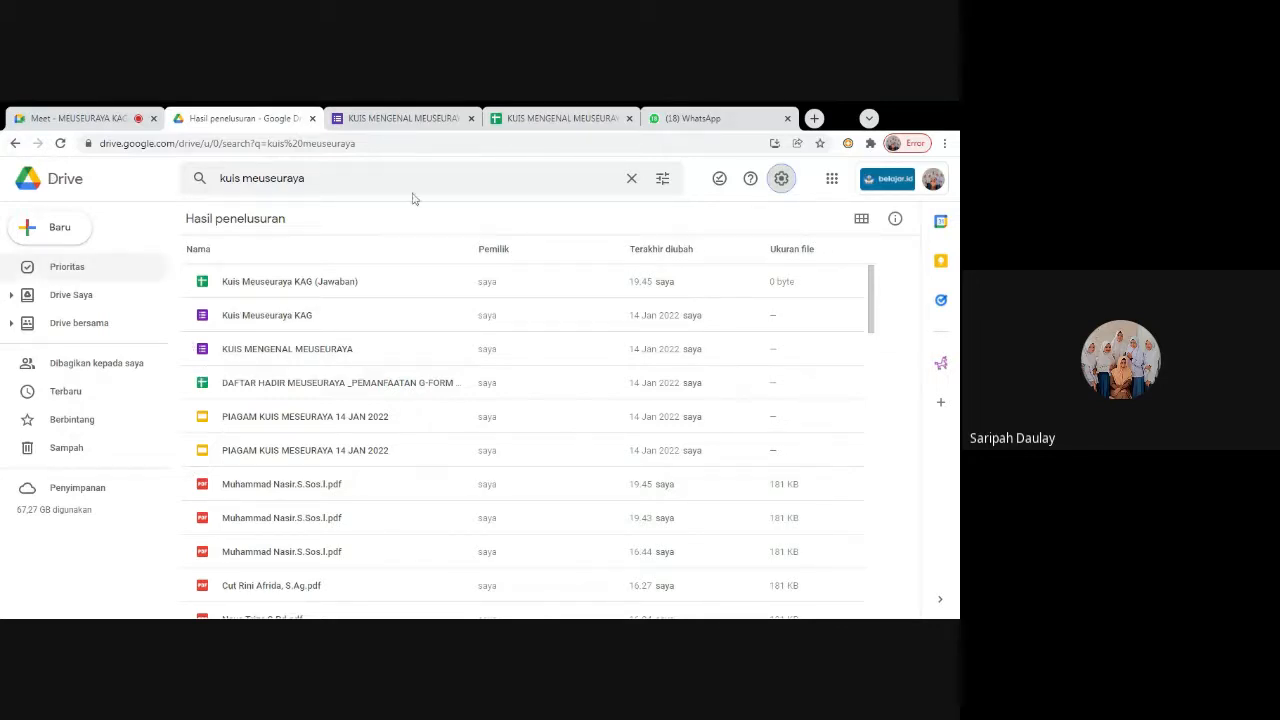
Create a blank Google Slides presentation from Drive and close the quiz form's page
{"action": "left_click", "coordinate": [832, 182]}
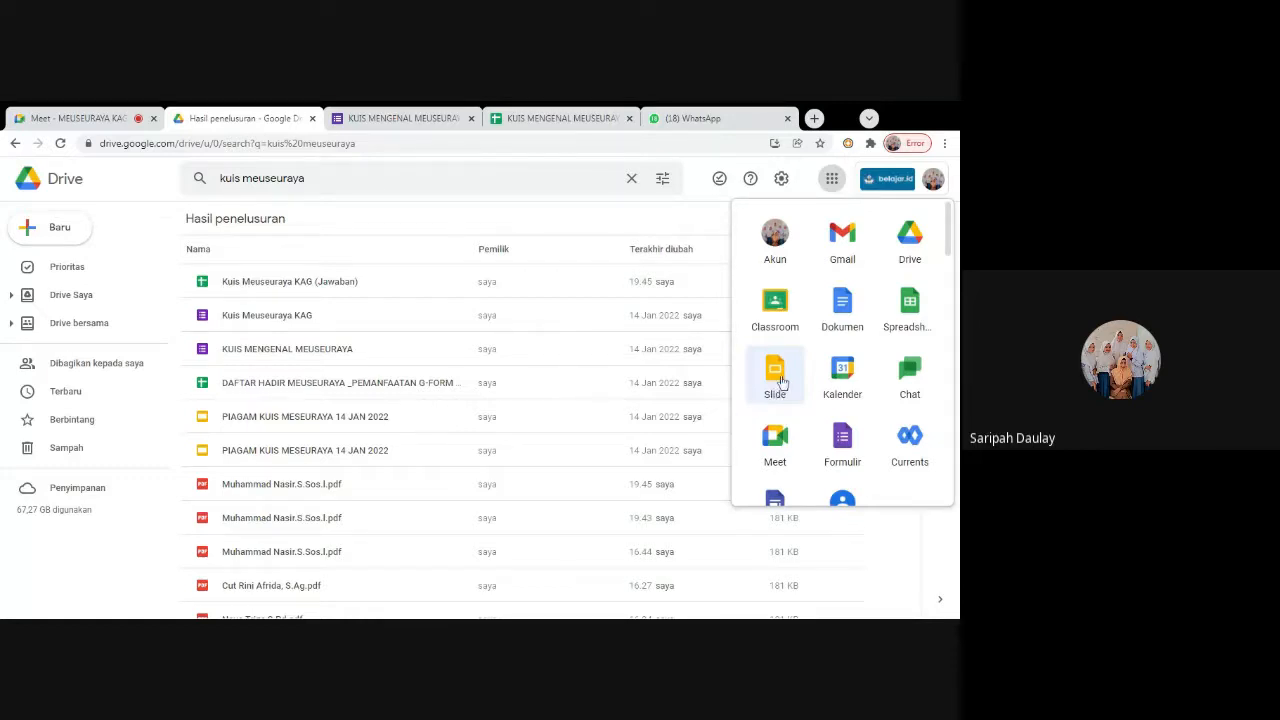
{"action": "left_click", "coordinate": [781, 383]}
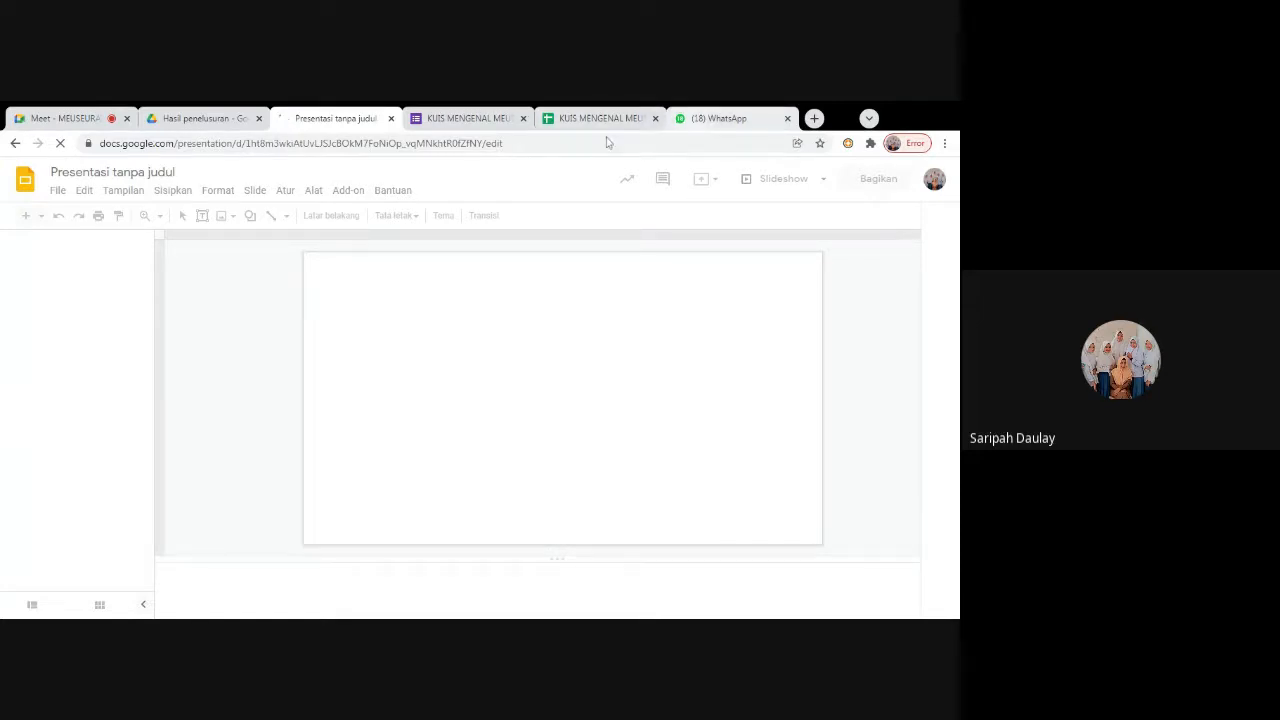
{"action": "left_click", "coordinate": [524, 119]}
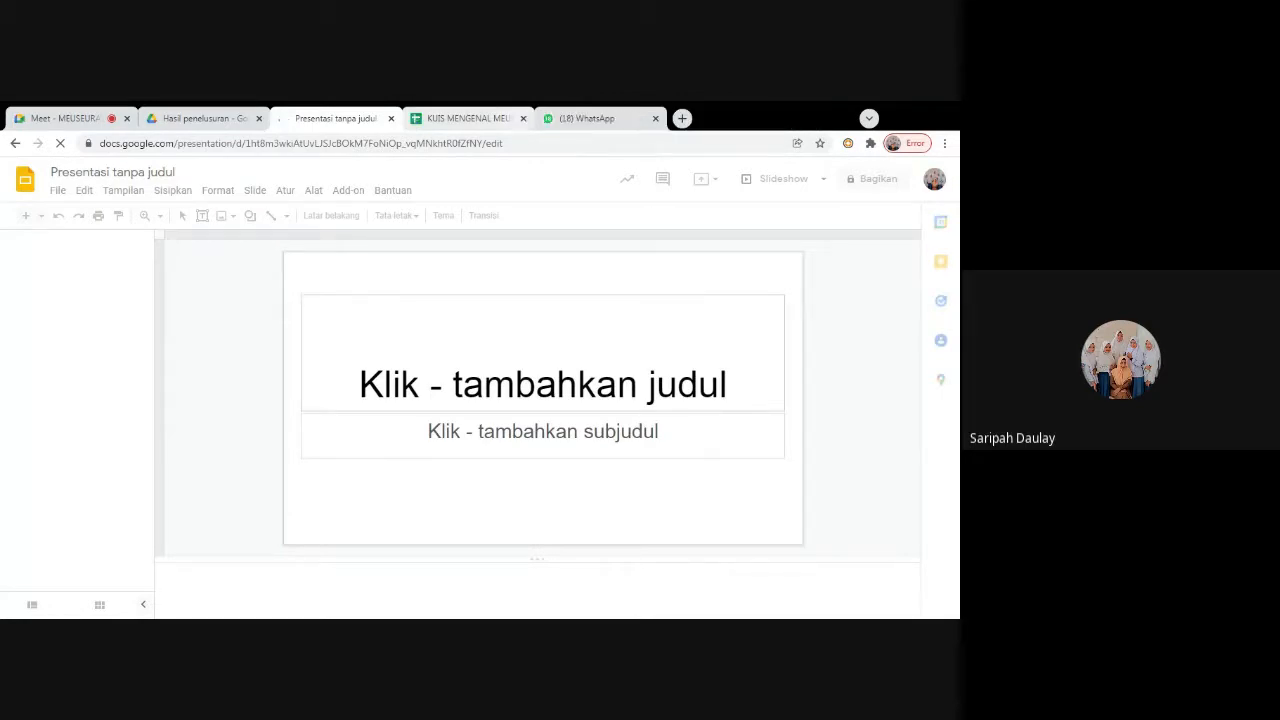
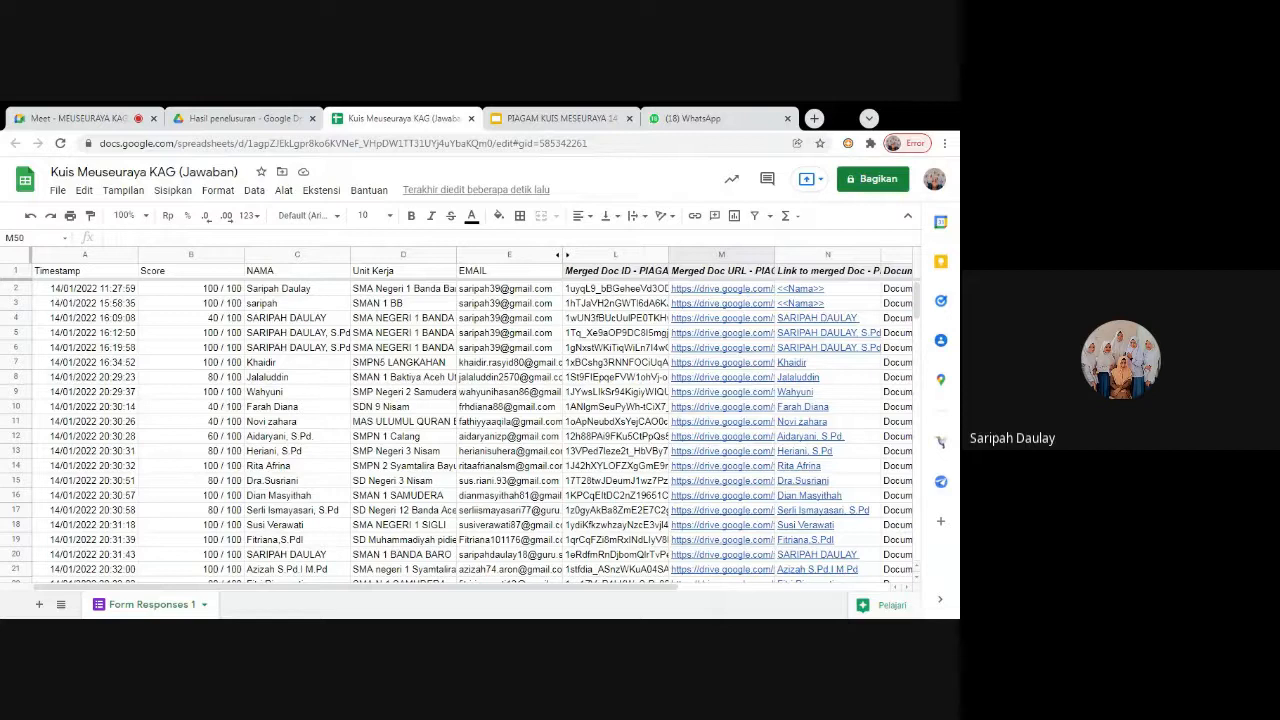
Review the quiz response rows down to the last entry and select the first empty Timestamp cell, A49
{"action": "mouse_move", "coordinate": [786, 399]}
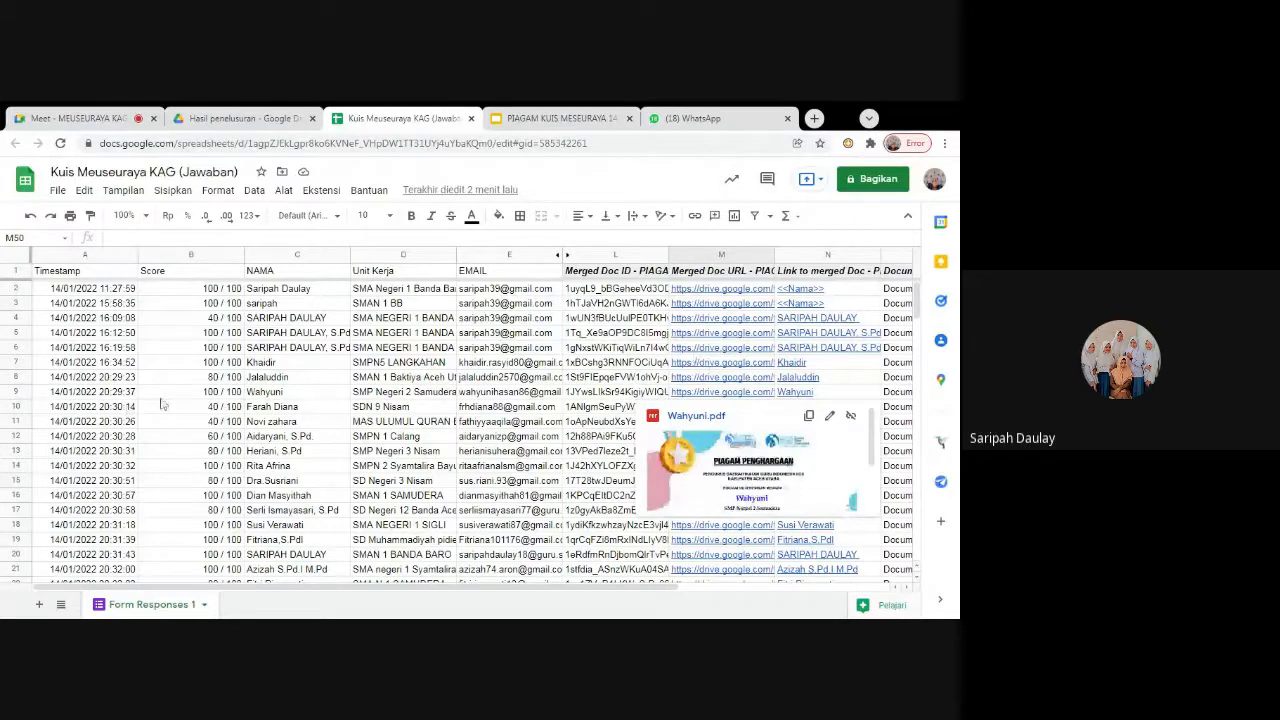
{"action": "scroll", "coordinate": [258, 402], "scroll_direction": "down", "scroll_amount": 1}
{"action": "scroll", "coordinate": [258, 403], "scroll_direction": "down", "scroll_amount": 10}
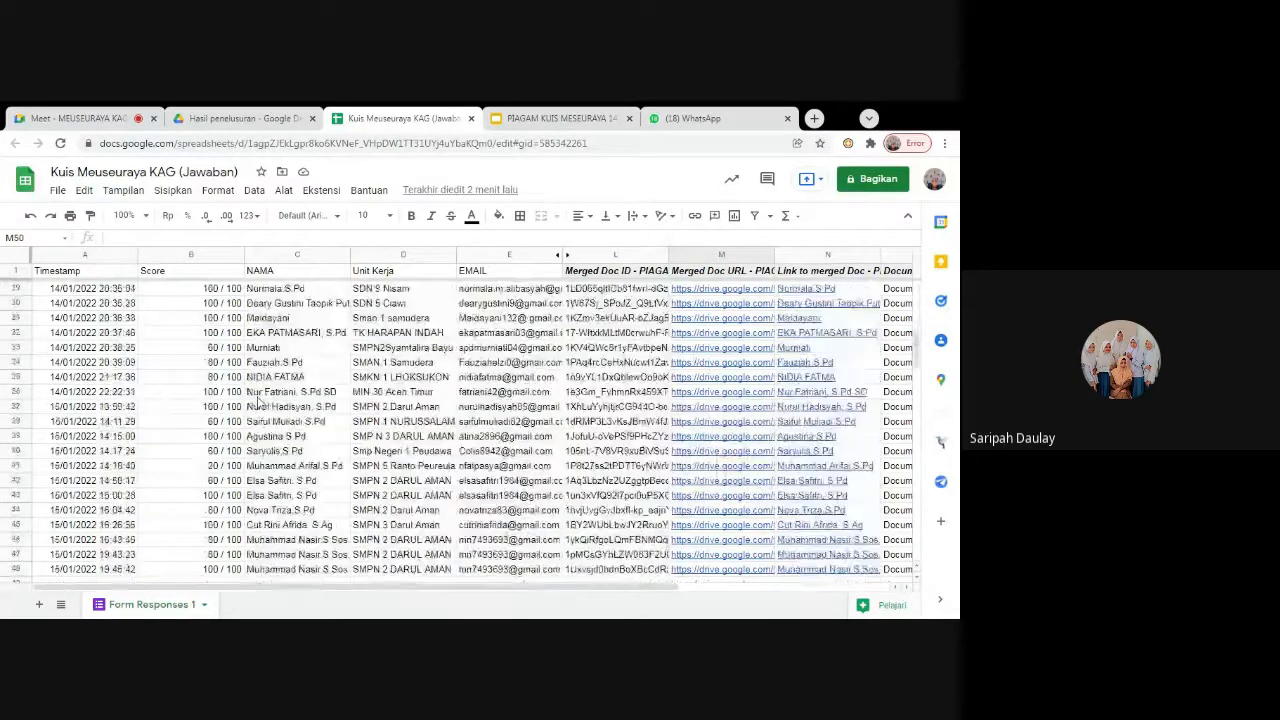
{"action": "scroll", "coordinate": [260, 403], "scroll_direction": "down", "scroll_amount": 8}
{"action": "scroll", "coordinate": [265, 403], "scroll_direction": "up", "scroll_amount": 4}
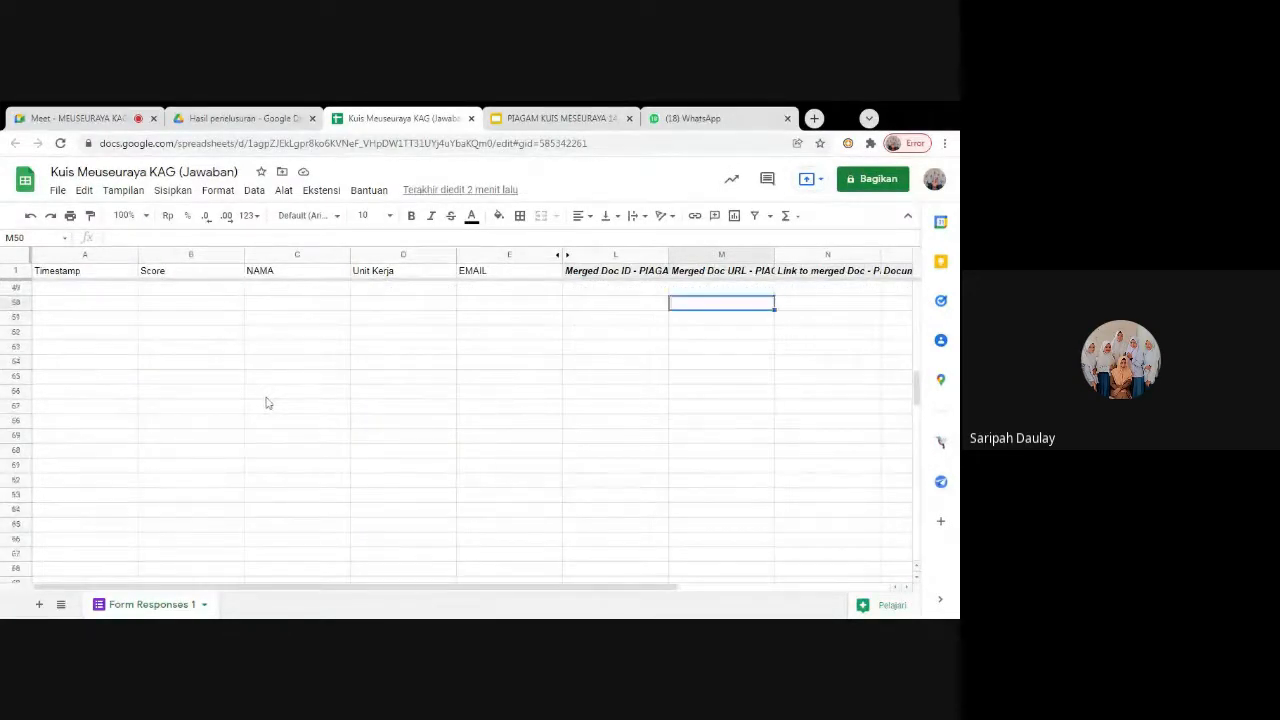
{"action": "scroll", "coordinate": [267, 403], "scroll_direction": "up", "scroll_amount": 3}
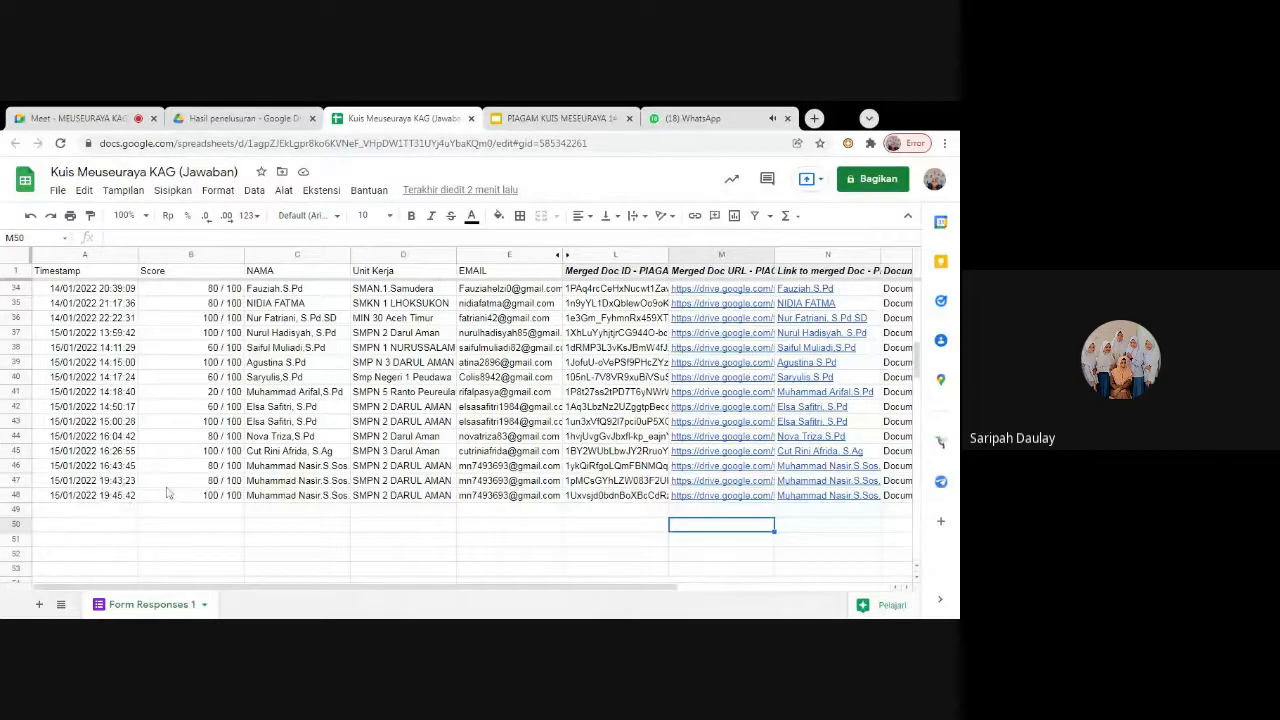
{"action": "left_click", "coordinate": [92, 512]}
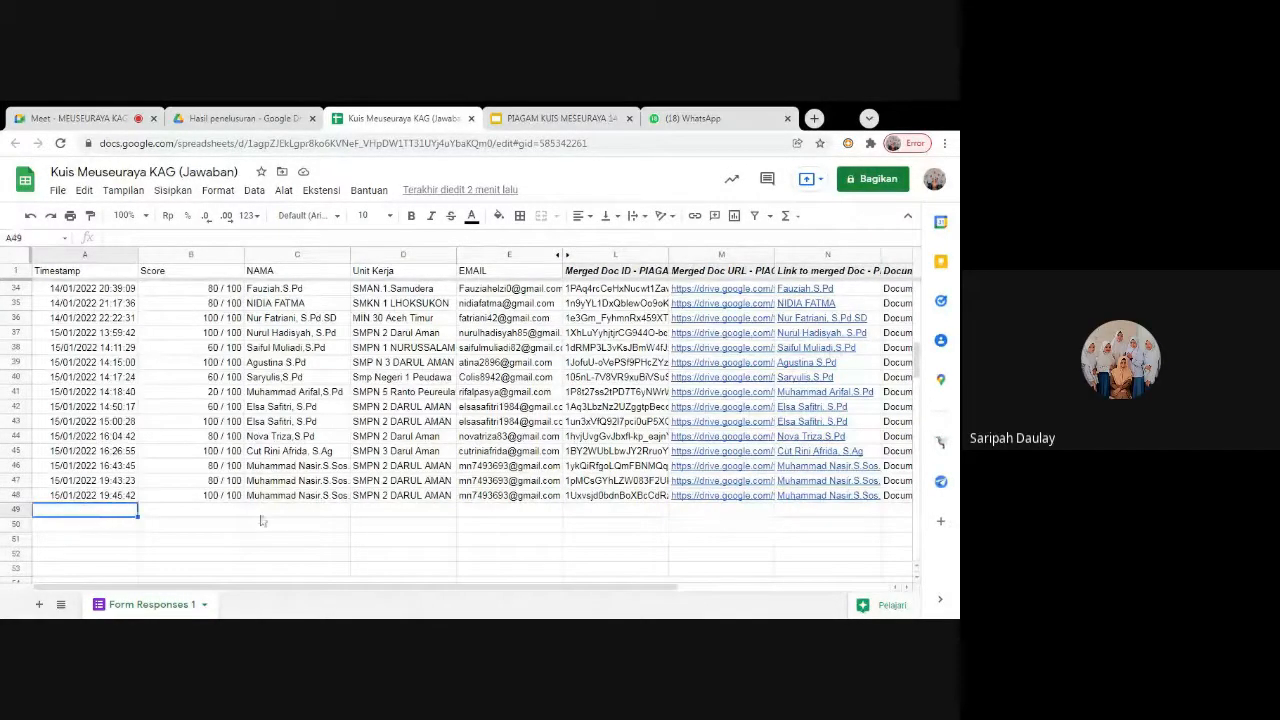
Examine the latest responses and the EMAIL column heading, and return to the empty cell A49
{"action": "scroll", "coordinate": [420, 512], "scroll_direction": "up", "scroll_amount": 1}
{"action": "scroll", "coordinate": [478, 510], "scroll_direction": "up", "scroll_amount": 1}
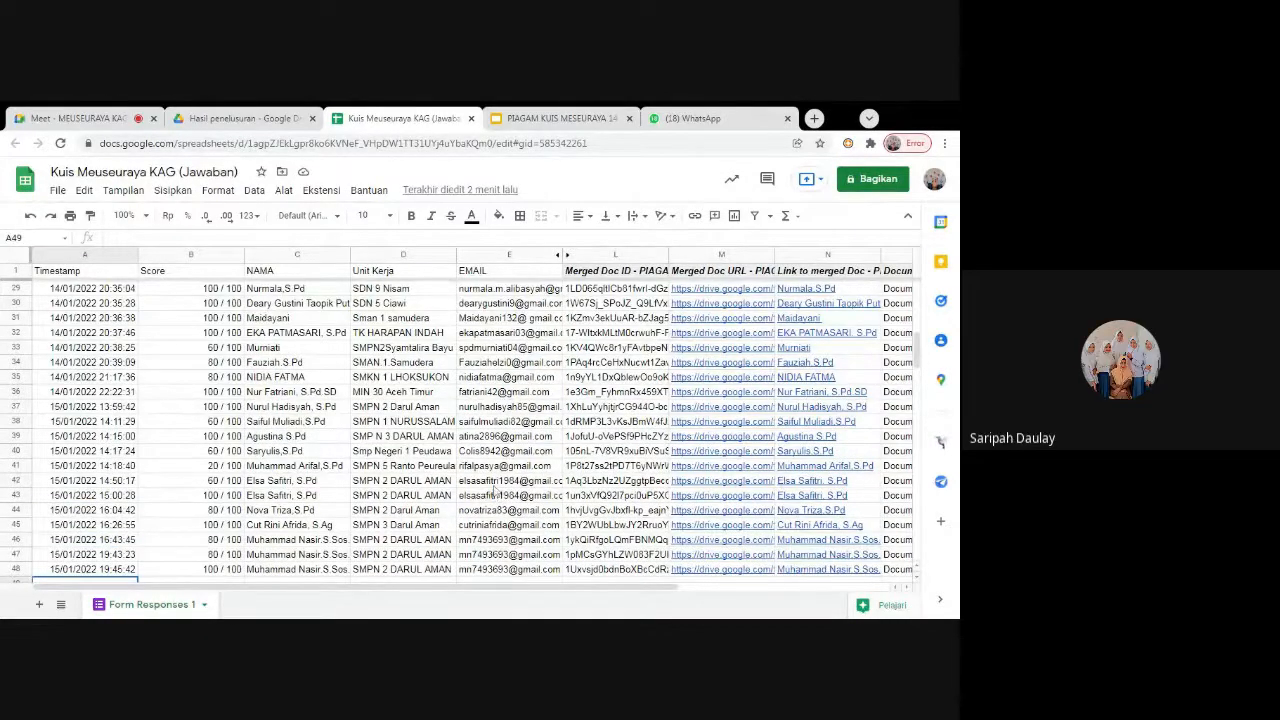
{"action": "scroll", "coordinate": [494, 490], "scroll_direction": "down", "scroll_amount": 4}
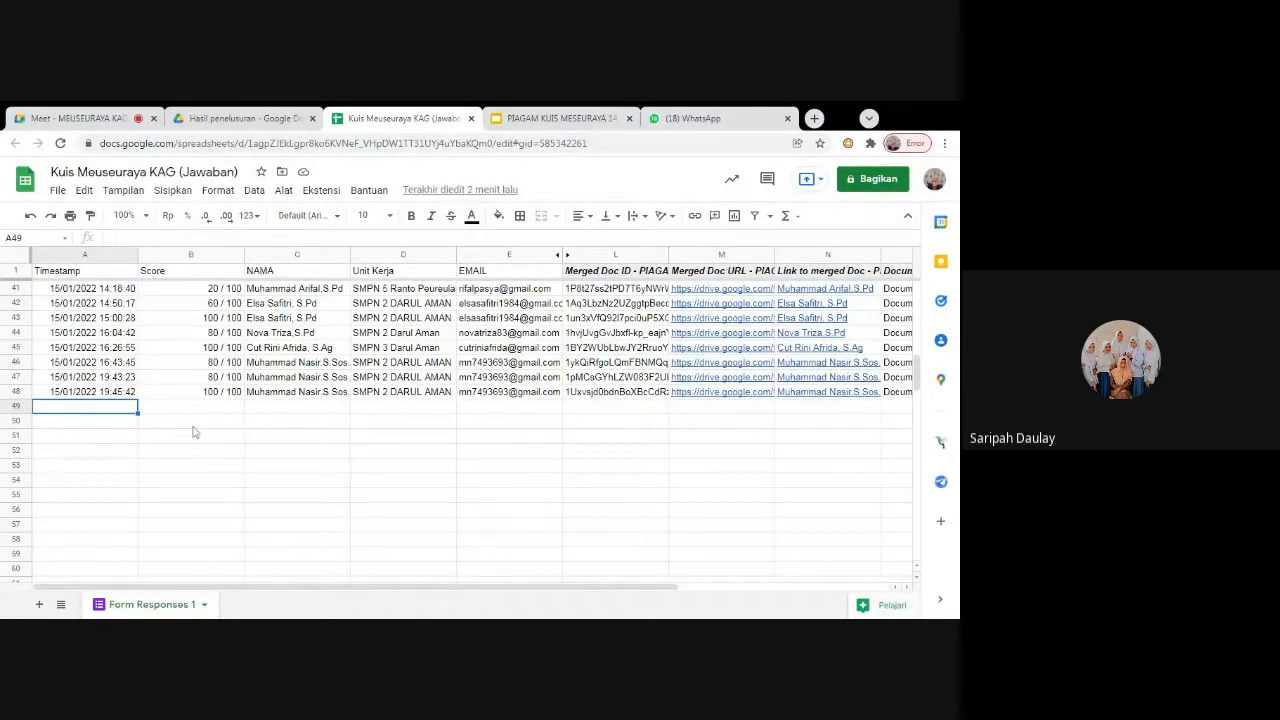
{"action": "scroll", "coordinate": [437, 446], "scroll_direction": "up", "scroll_amount": 2}
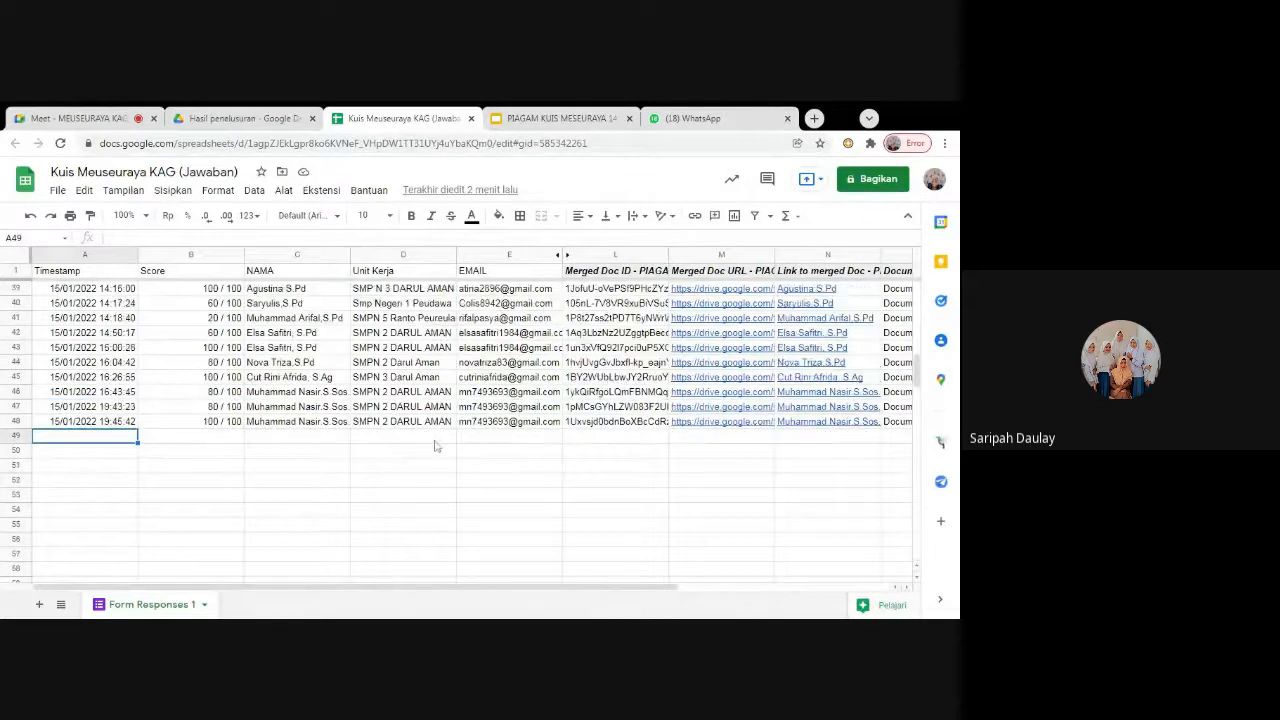
{"action": "scroll", "coordinate": [278, 414], "scroll_direction": "up", "scroll_amount": 3}
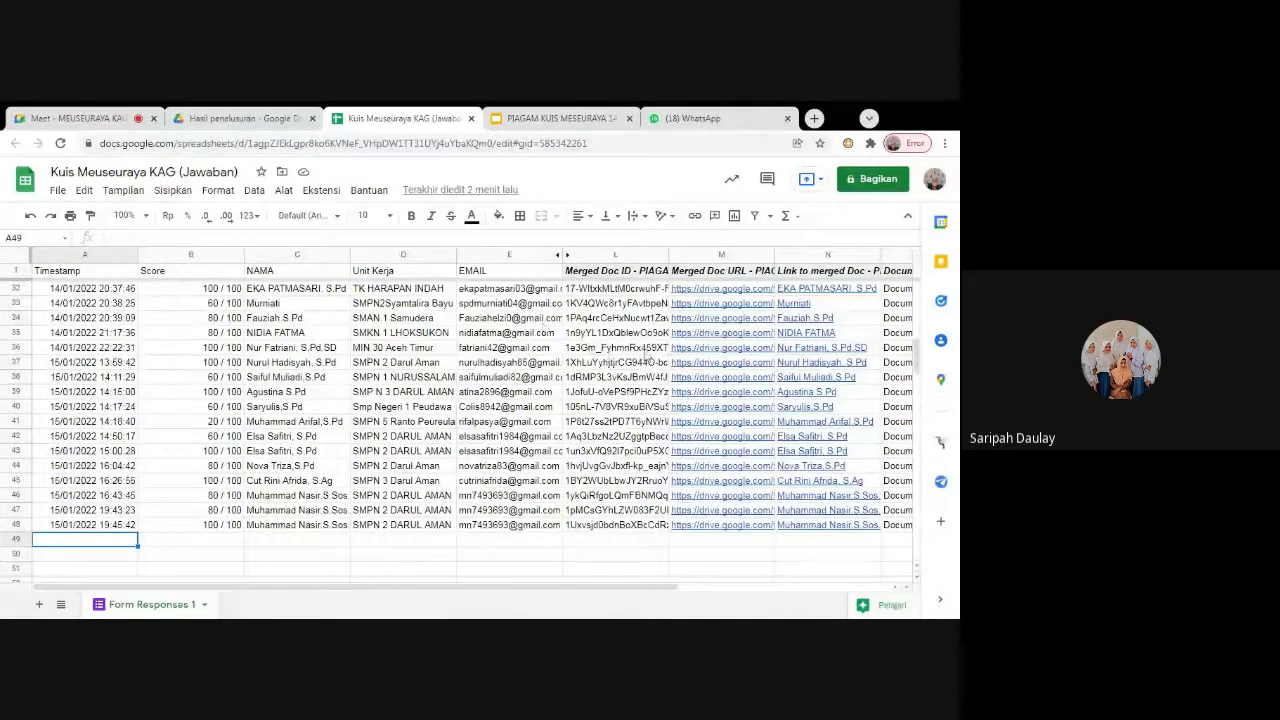
{"action": "scroll", "coordinate": [796, 306], "scroll_direction": "up", "scroll_amount": 1}
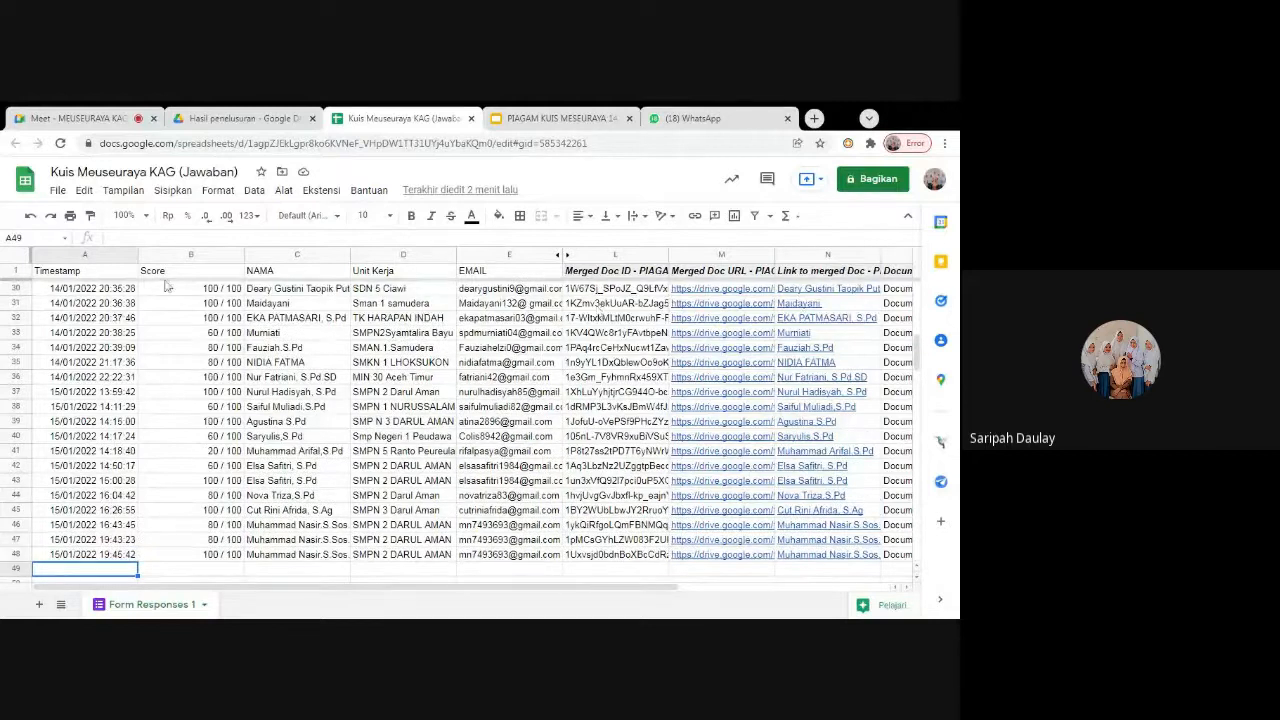
{"action": "scroll", "coordinate": [140, 271], "scroll_direction": "down", "scroll_amount": 1}
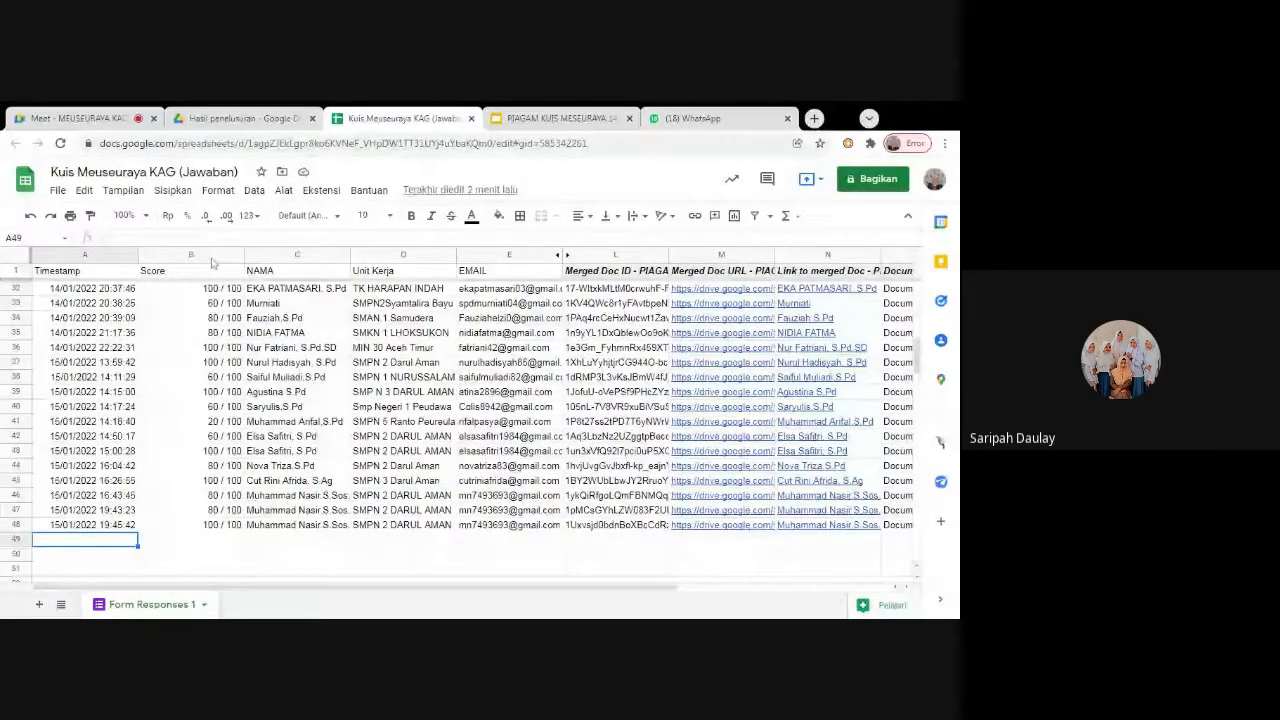
{"action": "left_click", "coordinate": [487, 272]}
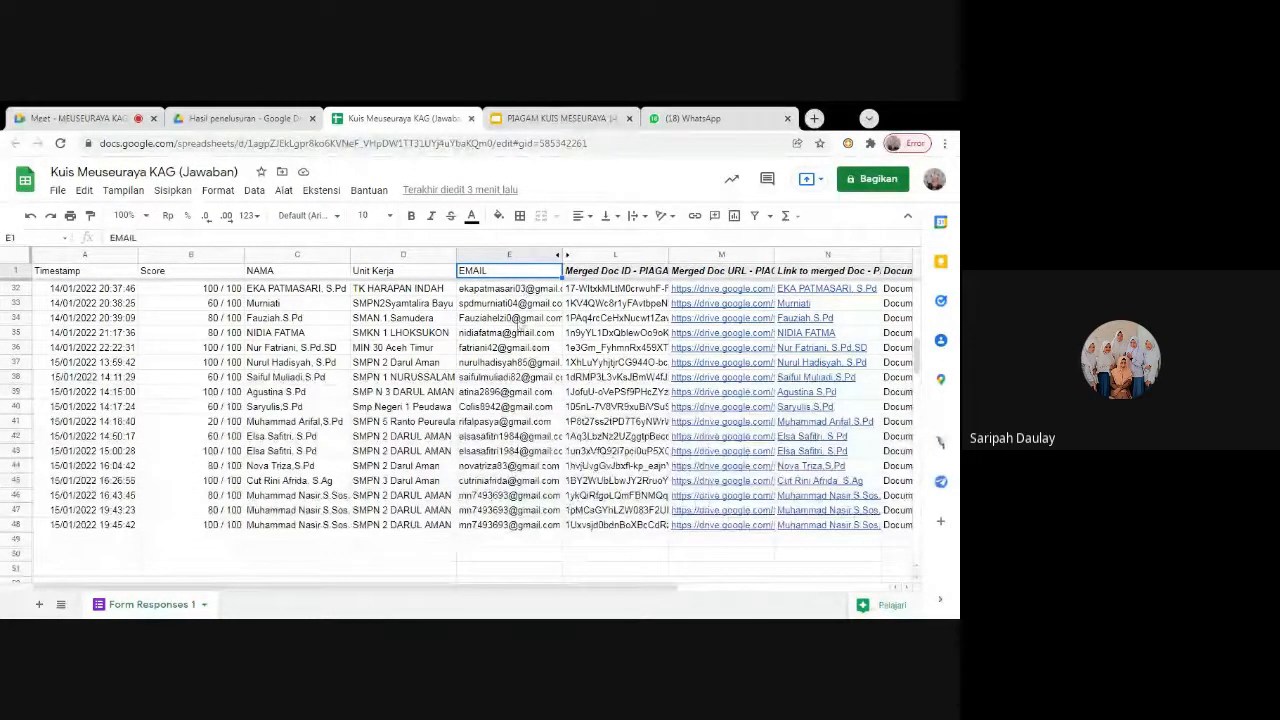
{"action": "left_click", "coordinate": [82, 542]}
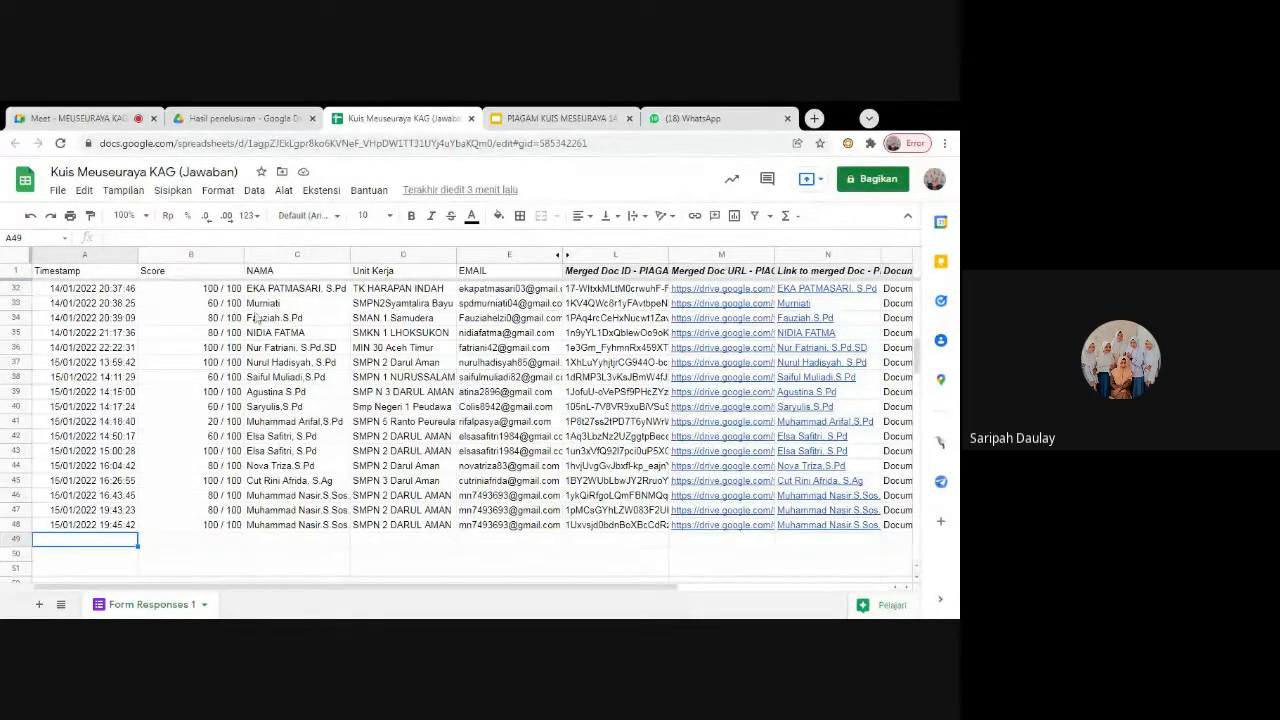
Open the Autocrat add-on, create a new merge job named "SERTIFIKAT NILAI SISWA", and continue to choosing its template
{"action": "left_click", "coordinate": [320, 195]}
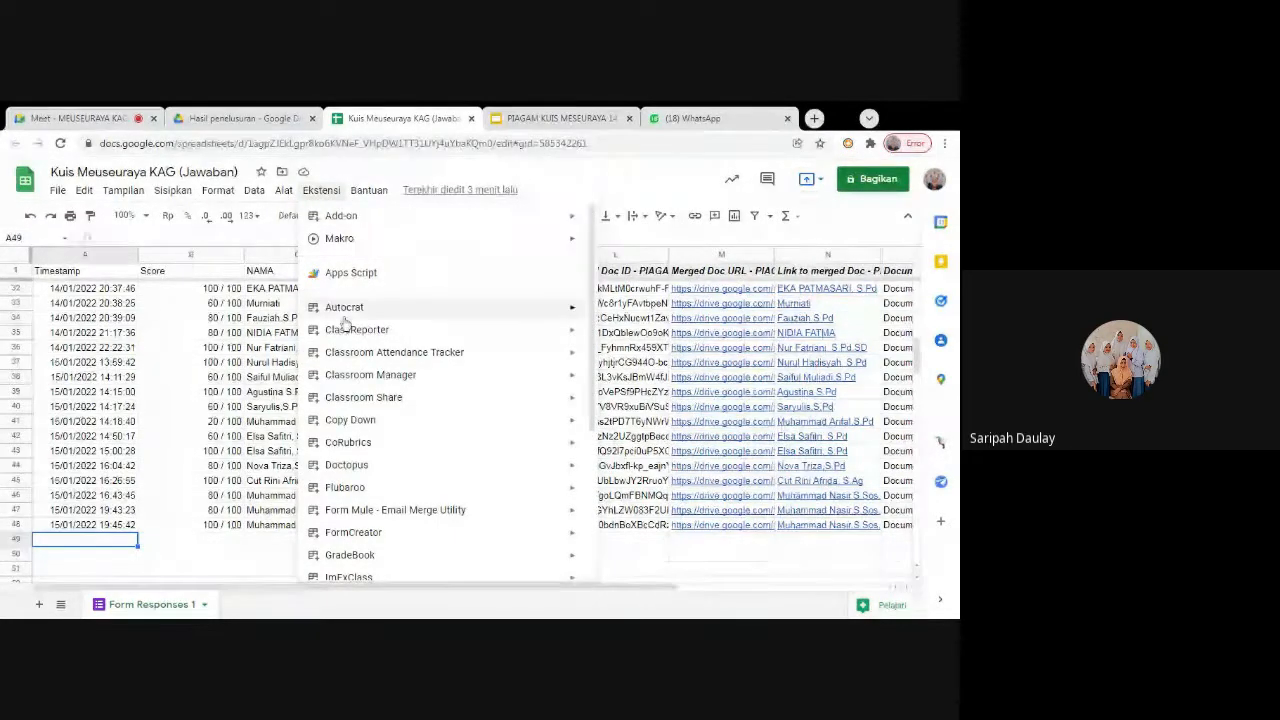
{"action": "mouse_move", "coordinate": [345, 310]}
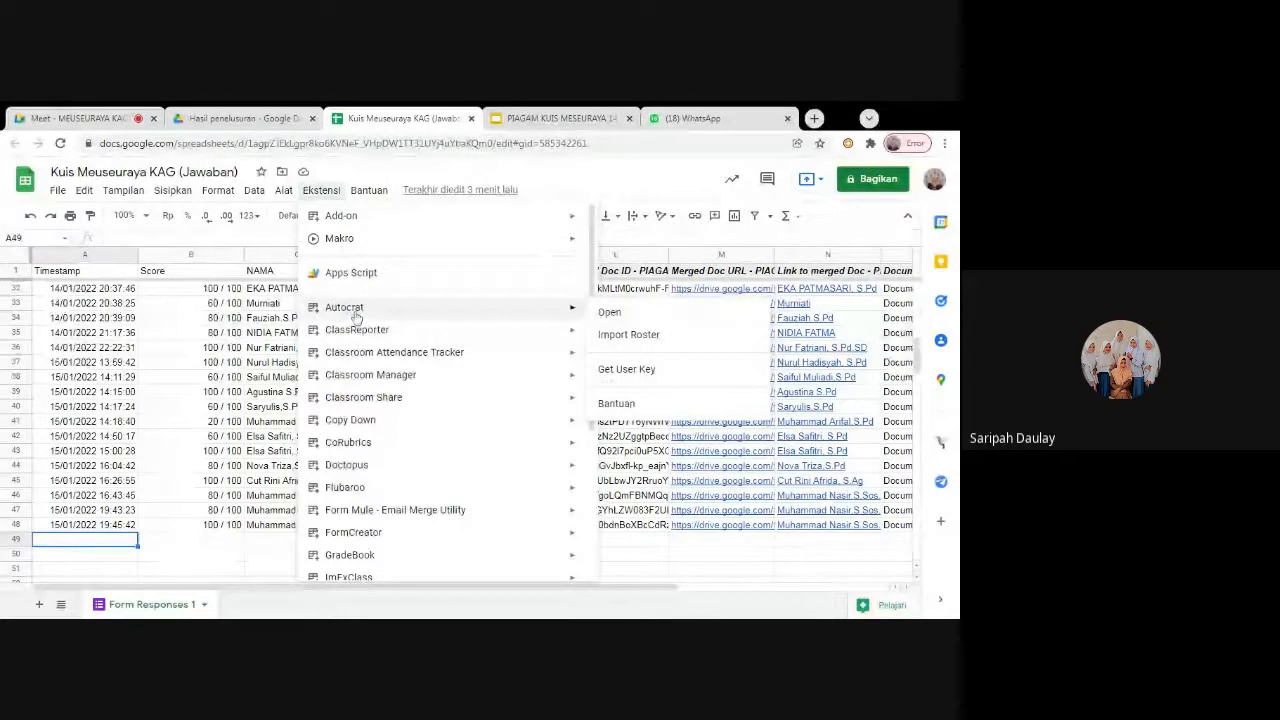
{"action": "left_click", "coordinate": [619, 322]}
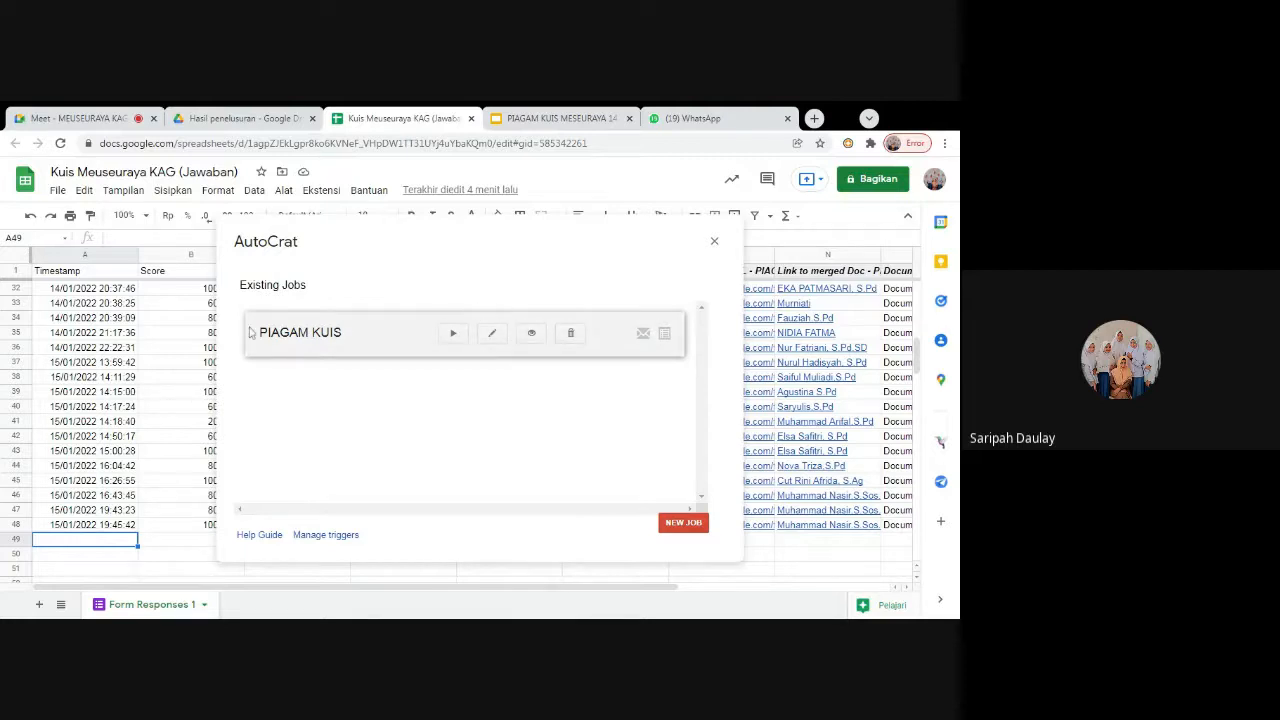
{"action": "left_click", "coordinate": [690, 526]}
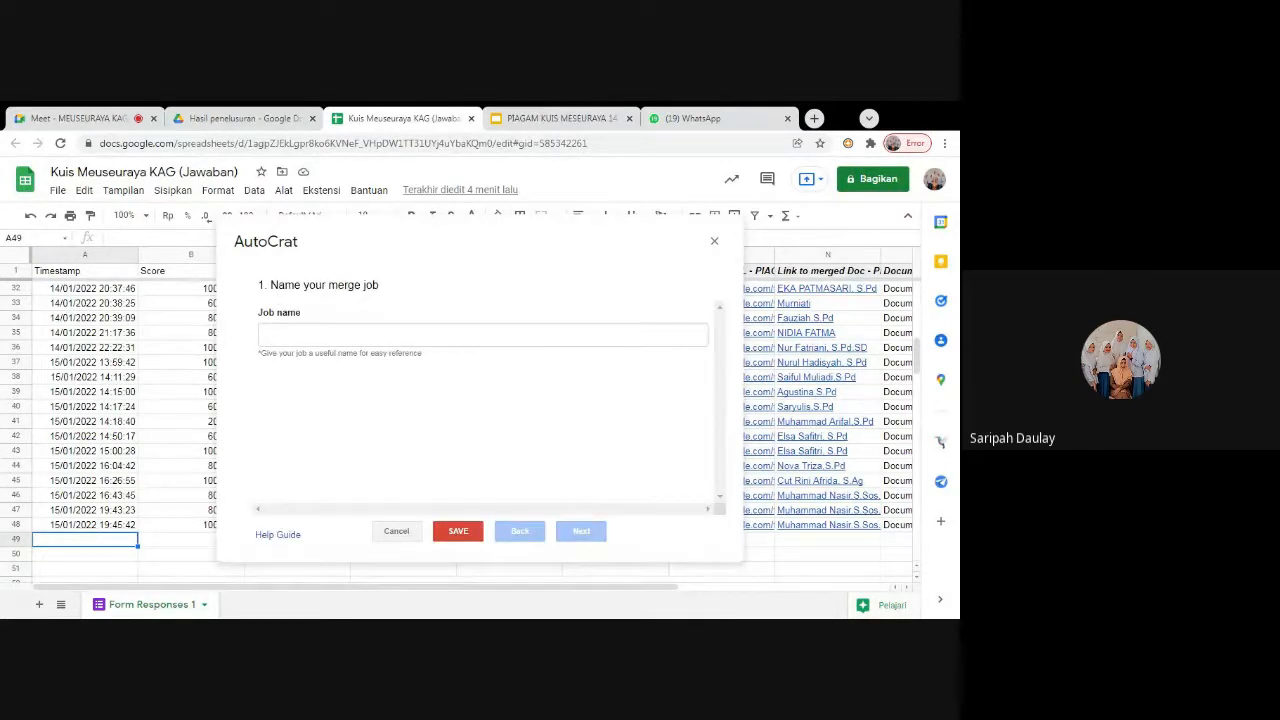
{"action": "left_click", "coordinate": [482, 335]}
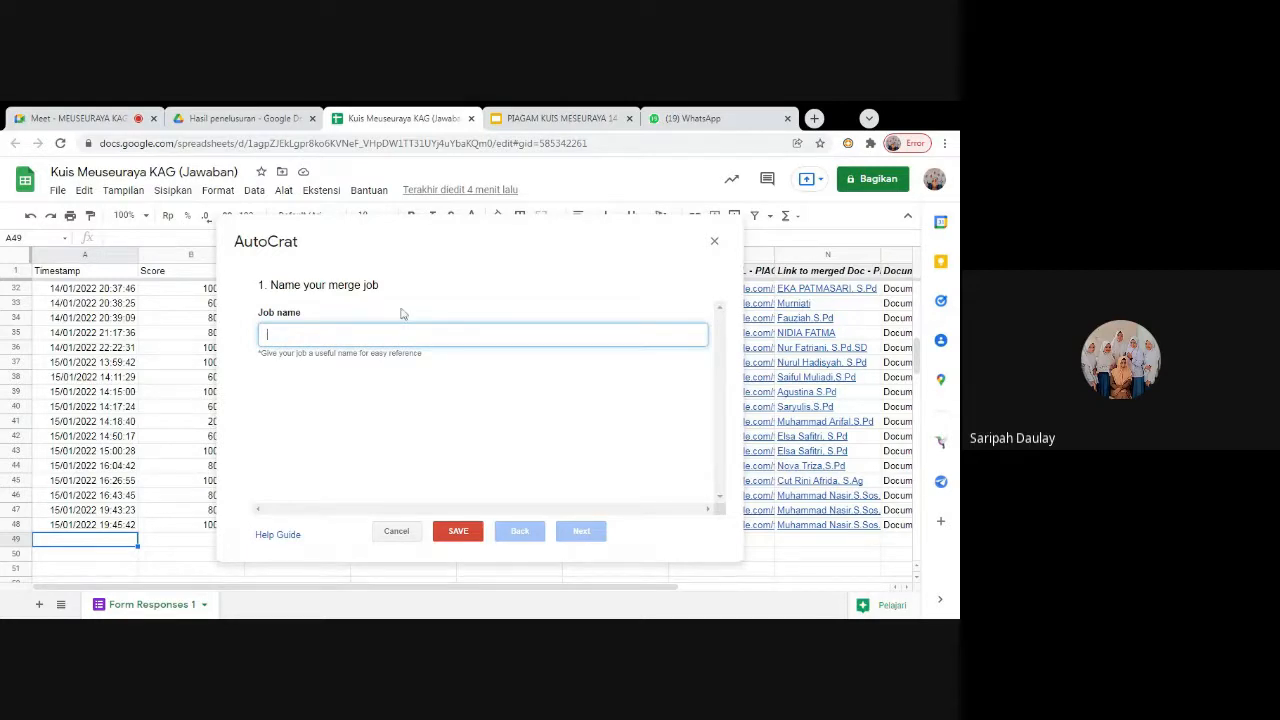
{"action": "type", "text": "SERTIFIKA"}
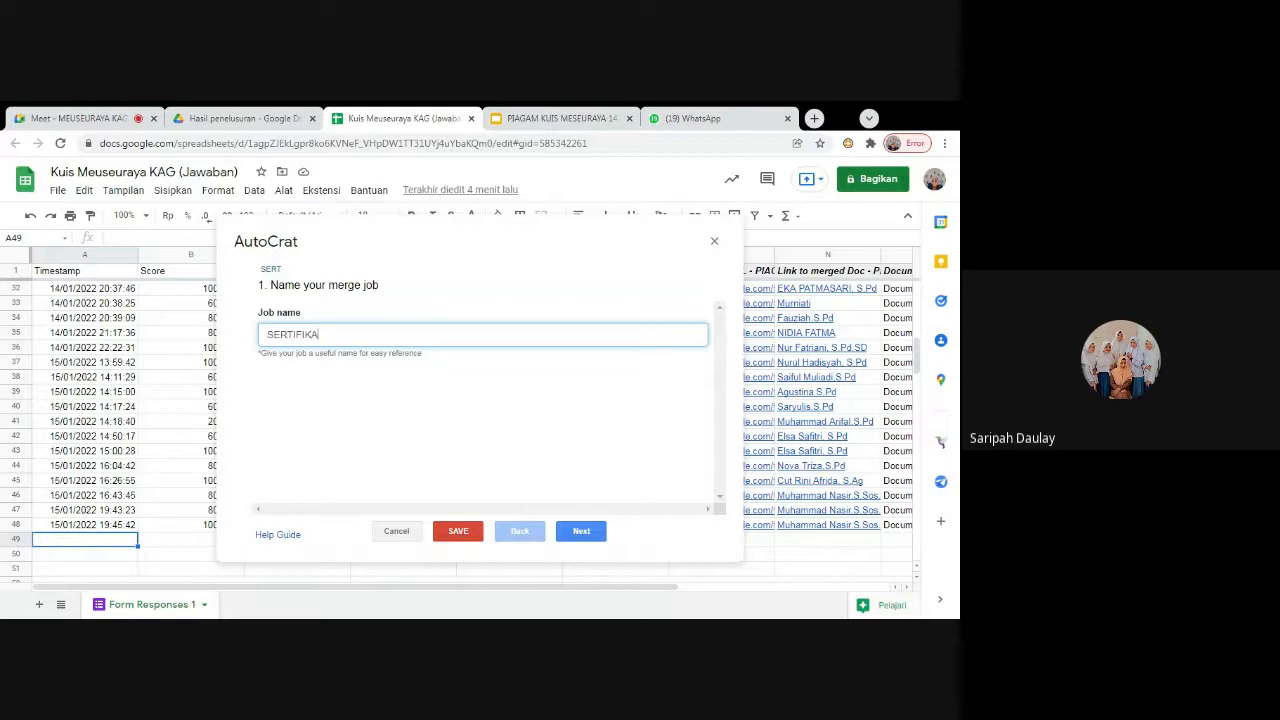
{"action": "type", "text": "T NILAI SISWA"}
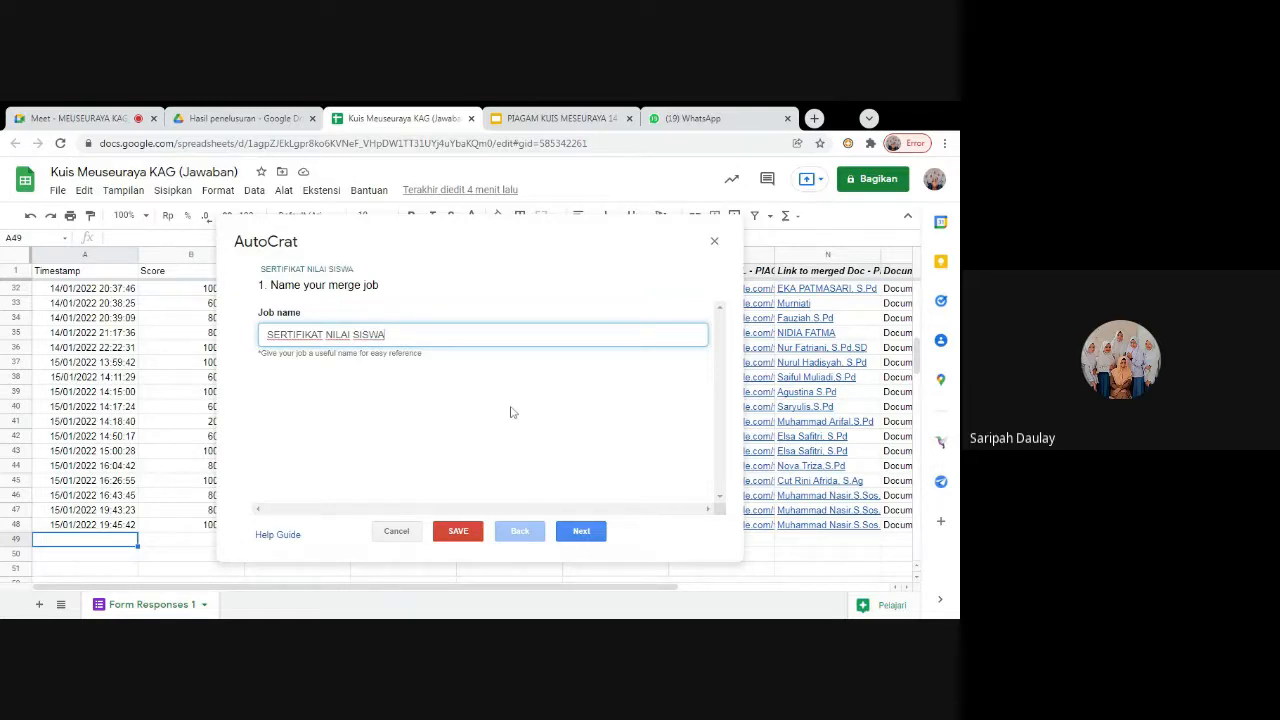
{"action": "left_click", "coordinate": [588, 535]}
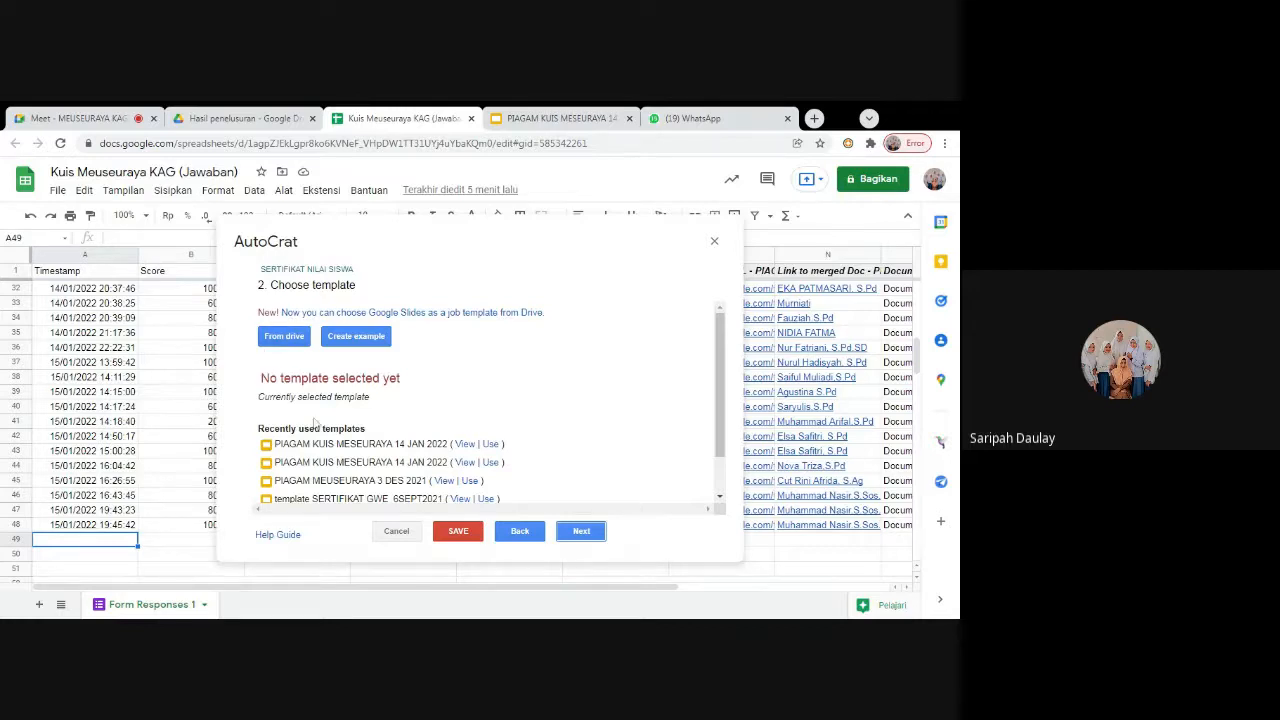
Select the PIAGAM KUIS MESEURAYA 14 JAN 2022 presentation from Drive as the job's template and continue to mapping the source data
{"action": "scroll", "coordinate": [488, 400], "scroll_direction": "down", "scroll_amount": 1}
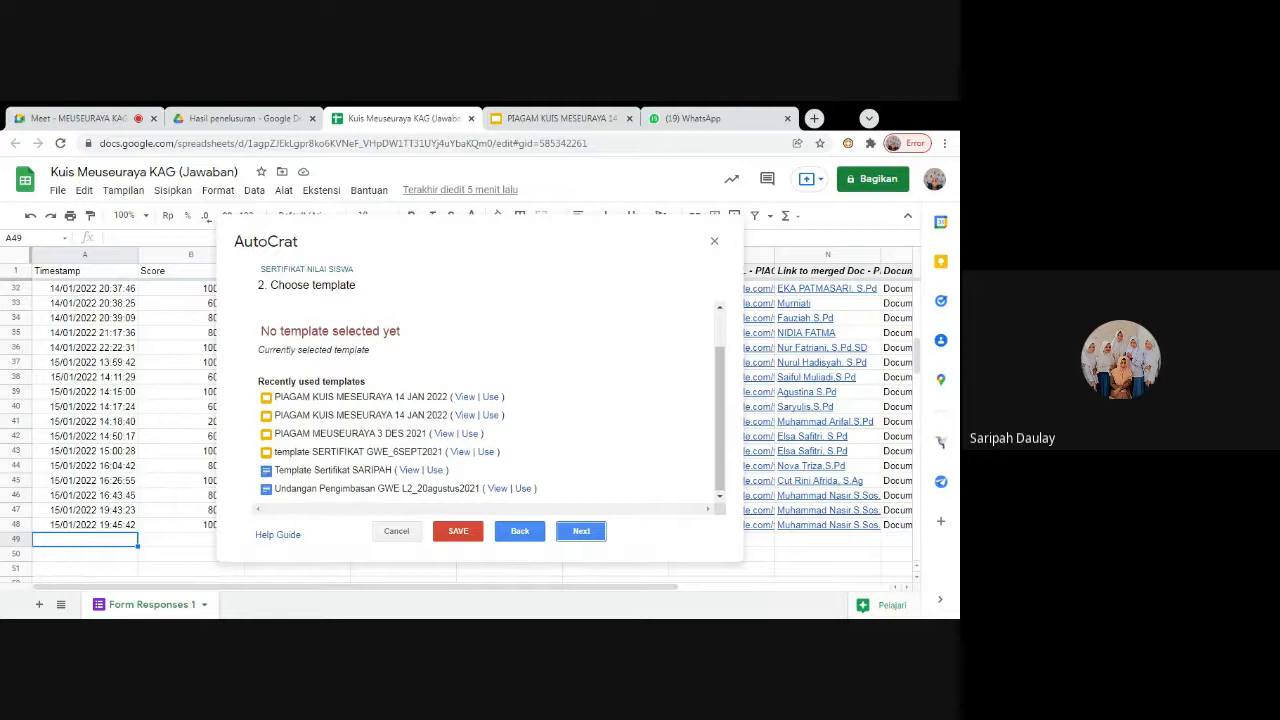
{"action": "scroll", "coordinate": [322, 427], "scroll_direction": "up", "scroll_amount": 1}
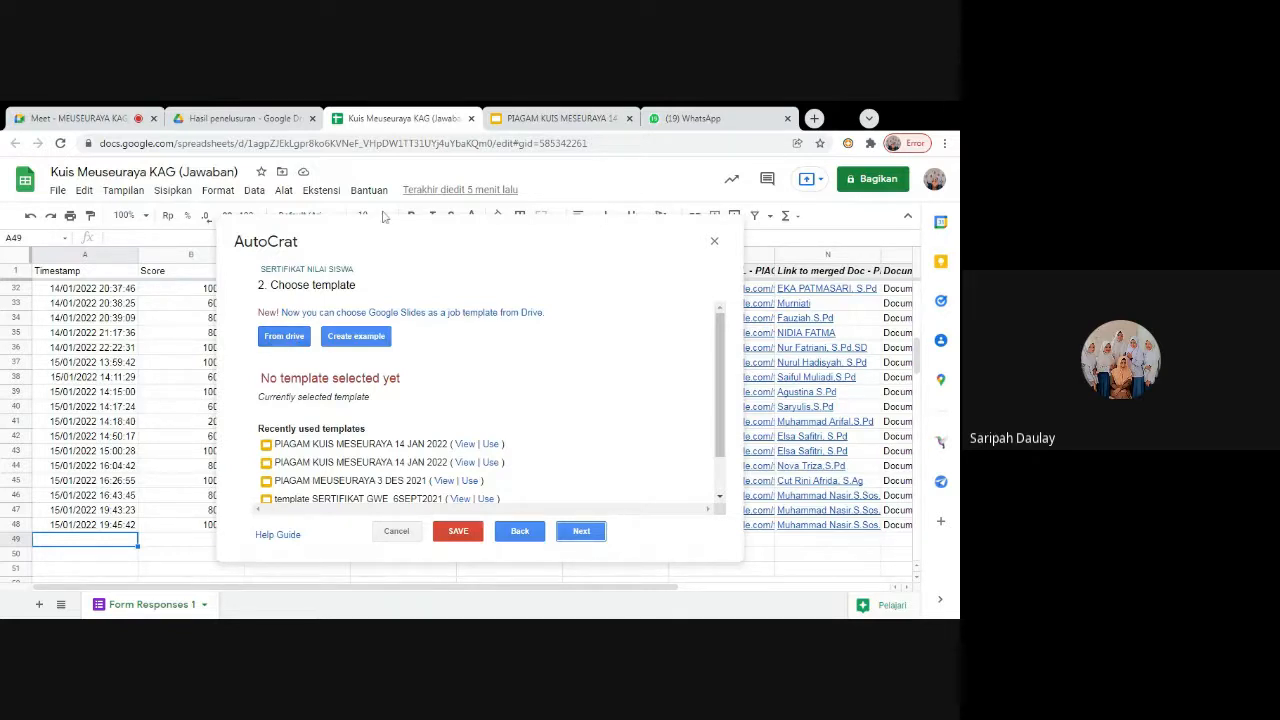
{"action": "left_click", "coordinate": [281, 339]}
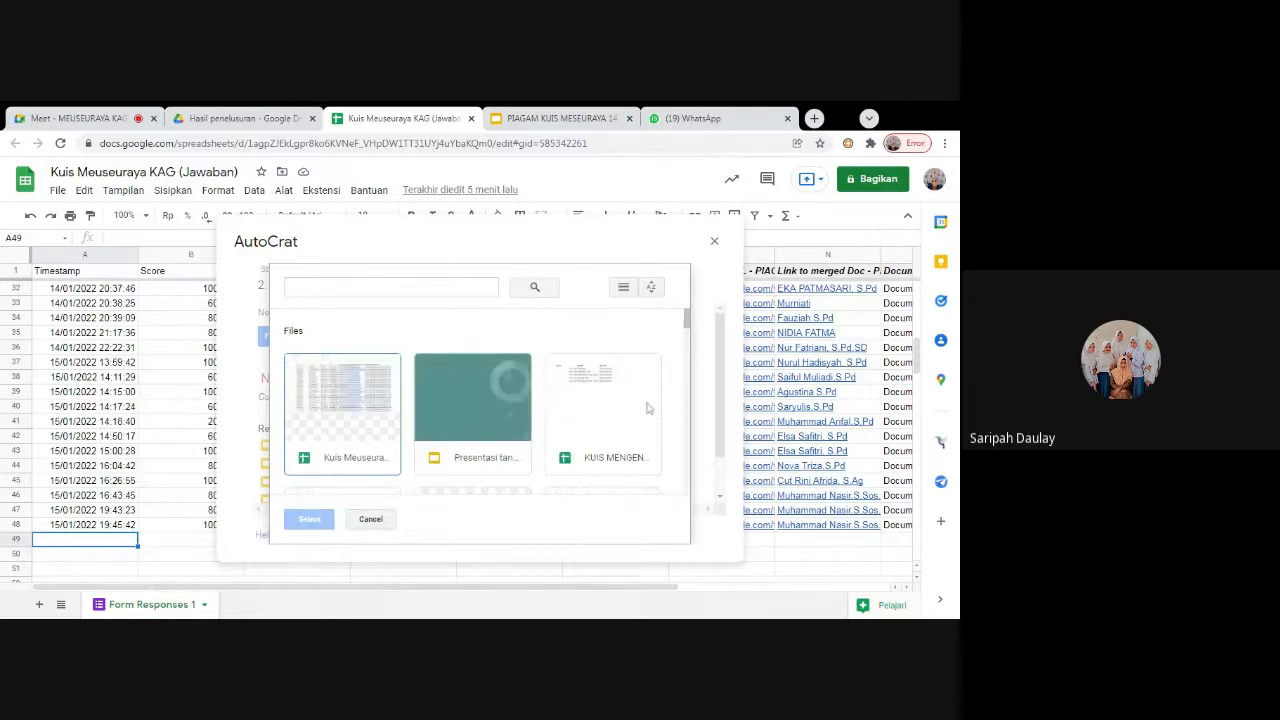
{"action": "scroll", "coordinate": [655, 408], "scroll_direction": "down", "scroll_amount": 3}
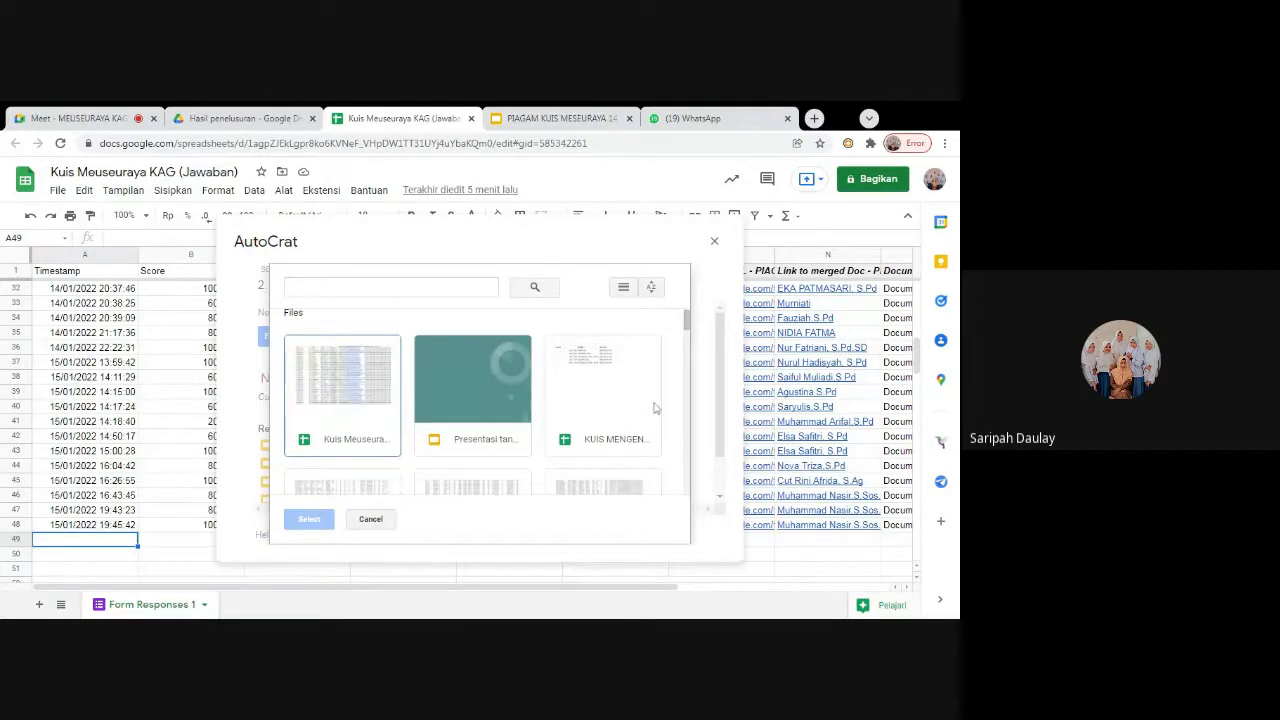
{"action": "scroll", "coordinate": [594, 408], "scroll_direction": "down", "scroll_amount": 2}
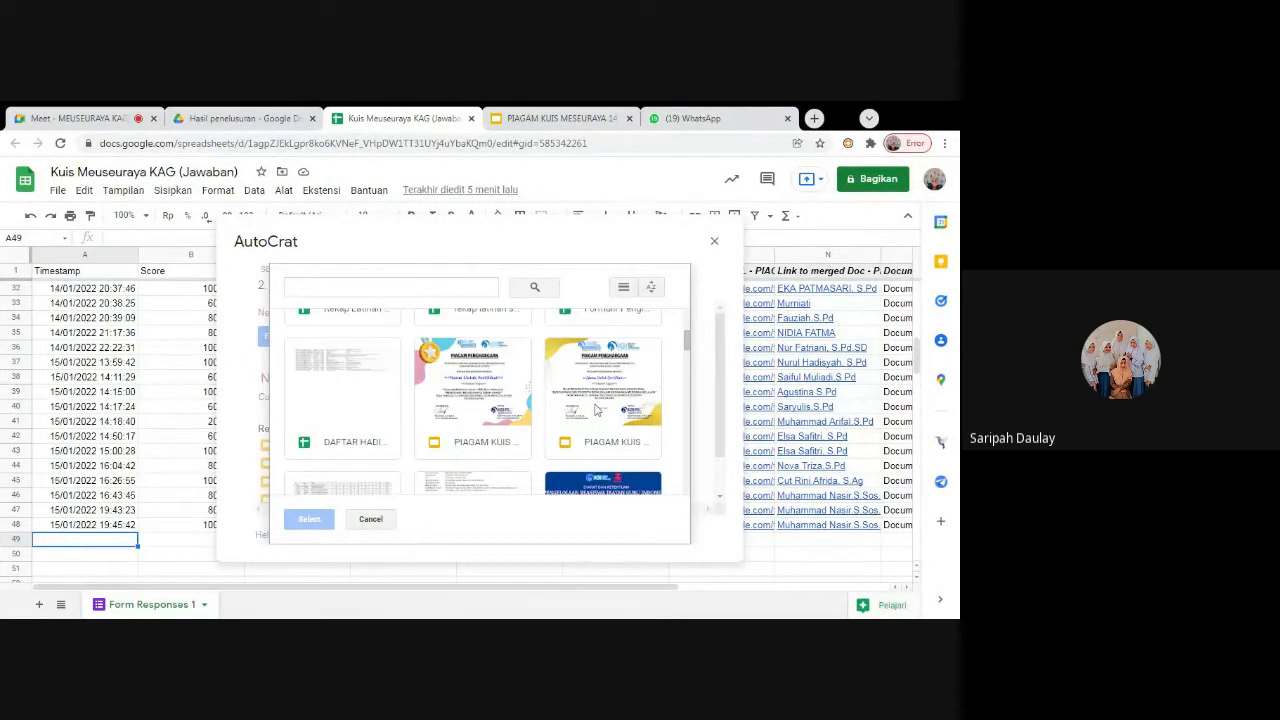
{"action": "scroll", "coordinate": [596, 408], "scroll_direction": "up", "scroll_amount": 1}
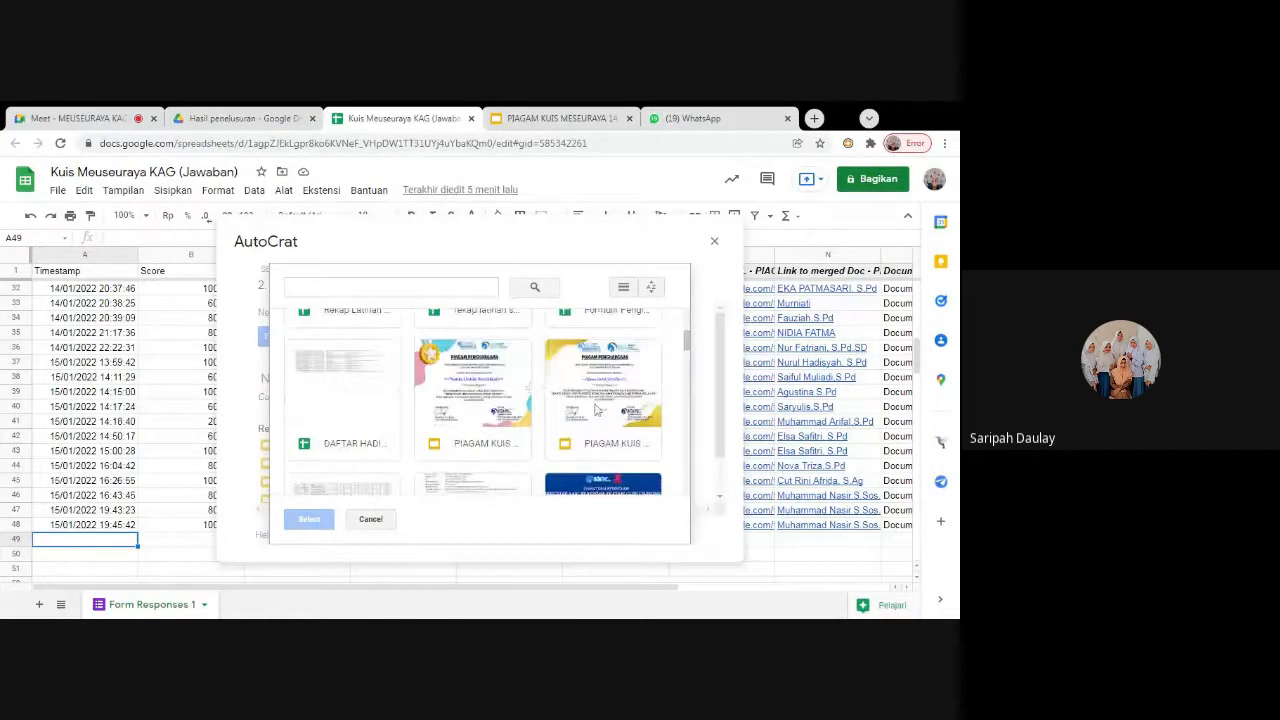
{"action": "left_click", "coordinate": [477, 406]}
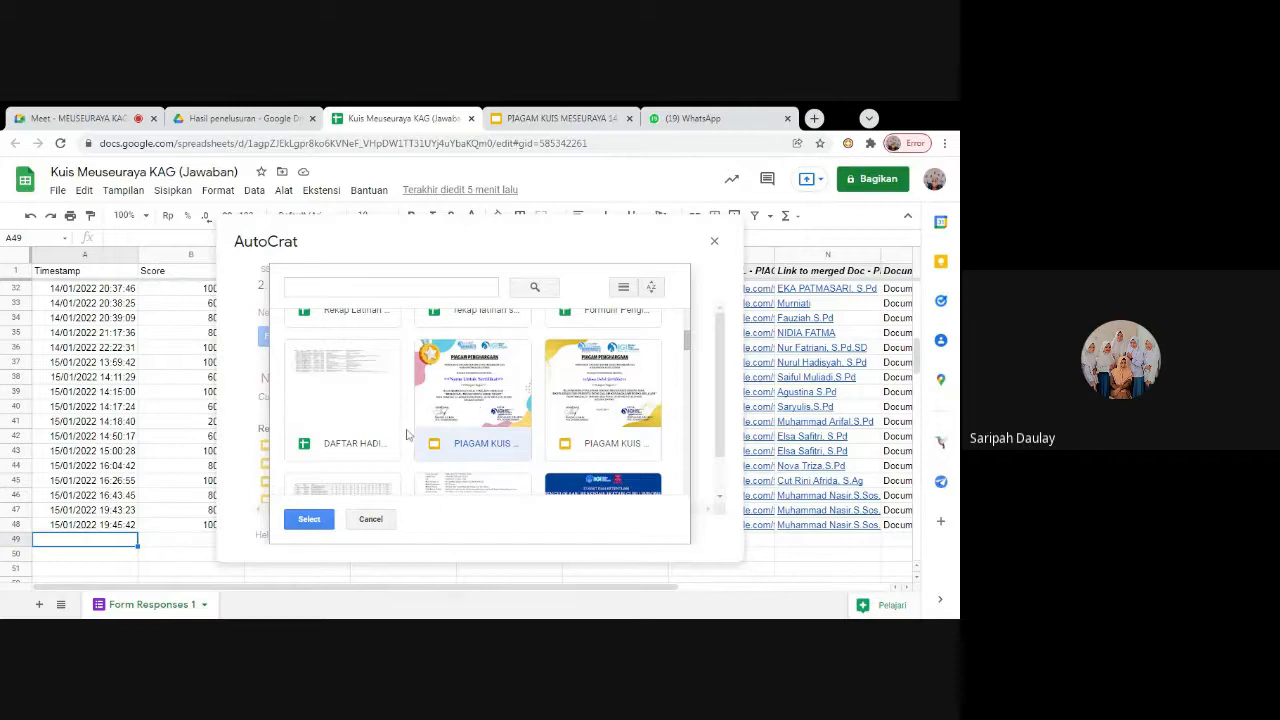
{"action": "left_click", "coordinate": [300, 521]}
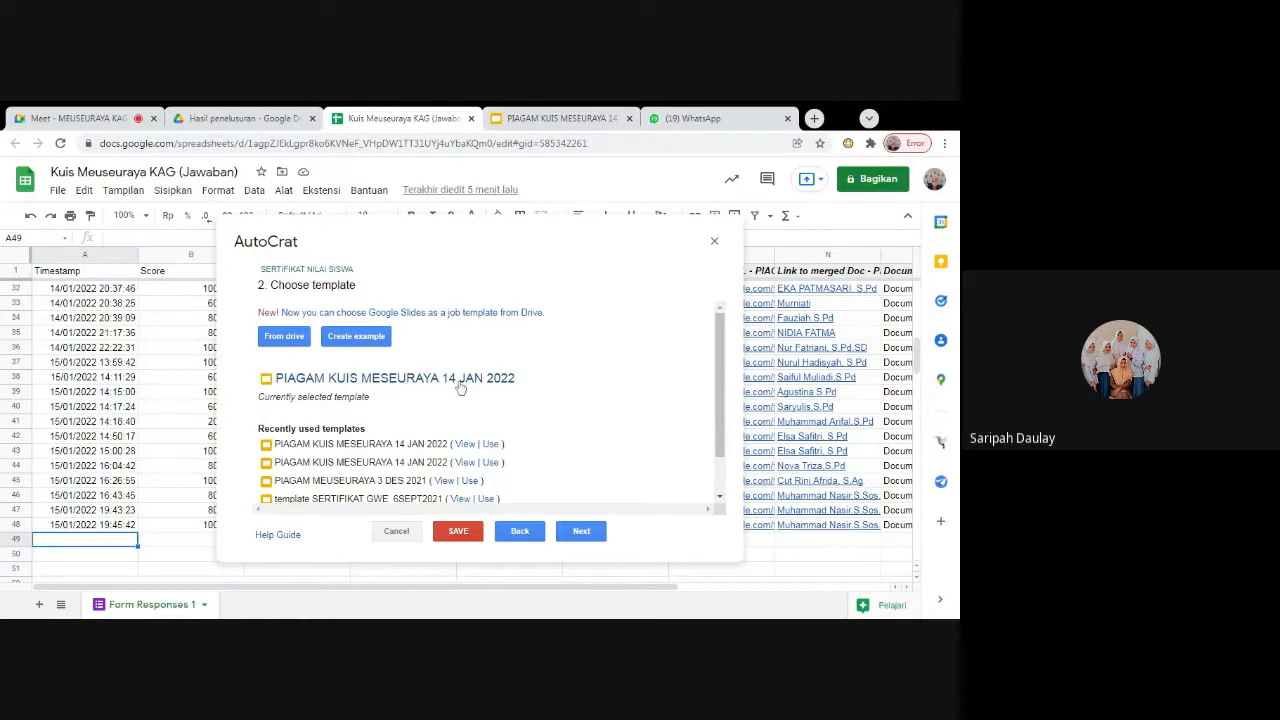
{"action": "left_click", "coordinate": [578, 531]}
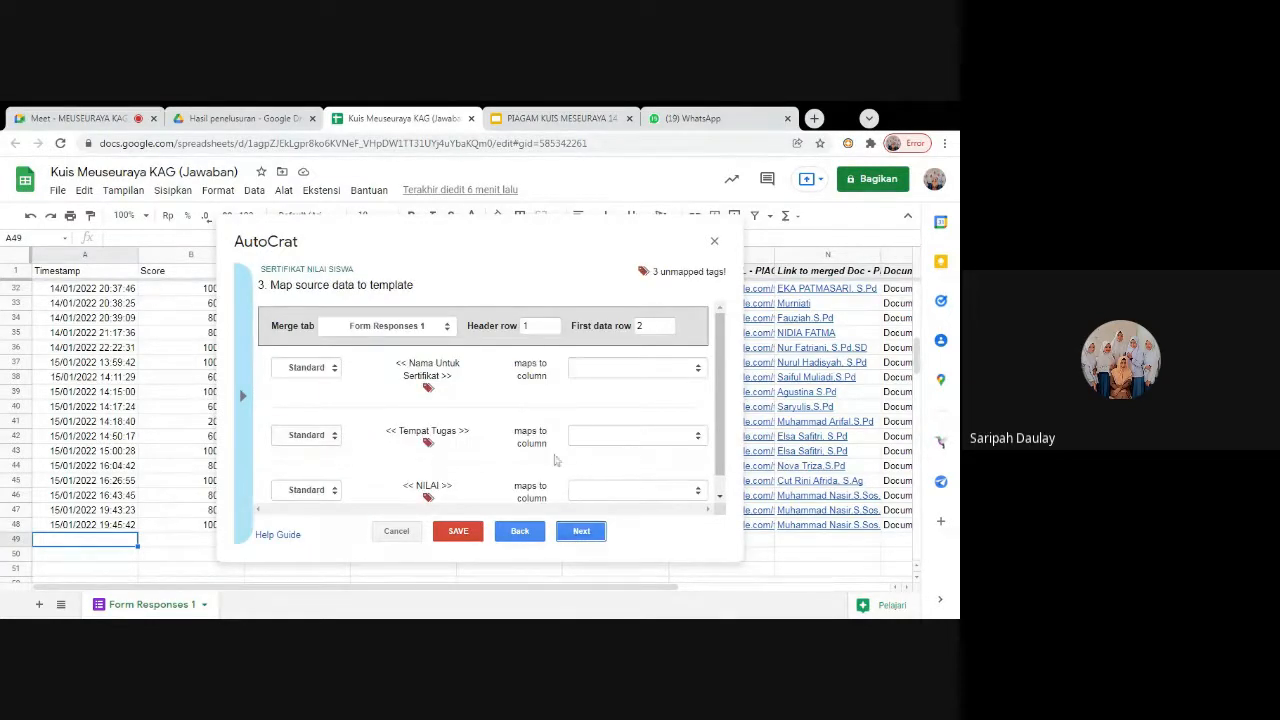
Enlarge the page view, map the Nama Untuk Sertifikat tag to the NAMA column, and close AutoCrat without saving the job
{"action": "scroll", "coordinate": [603, 357], "scroll_direction": "down", "scroll_amount": 1}
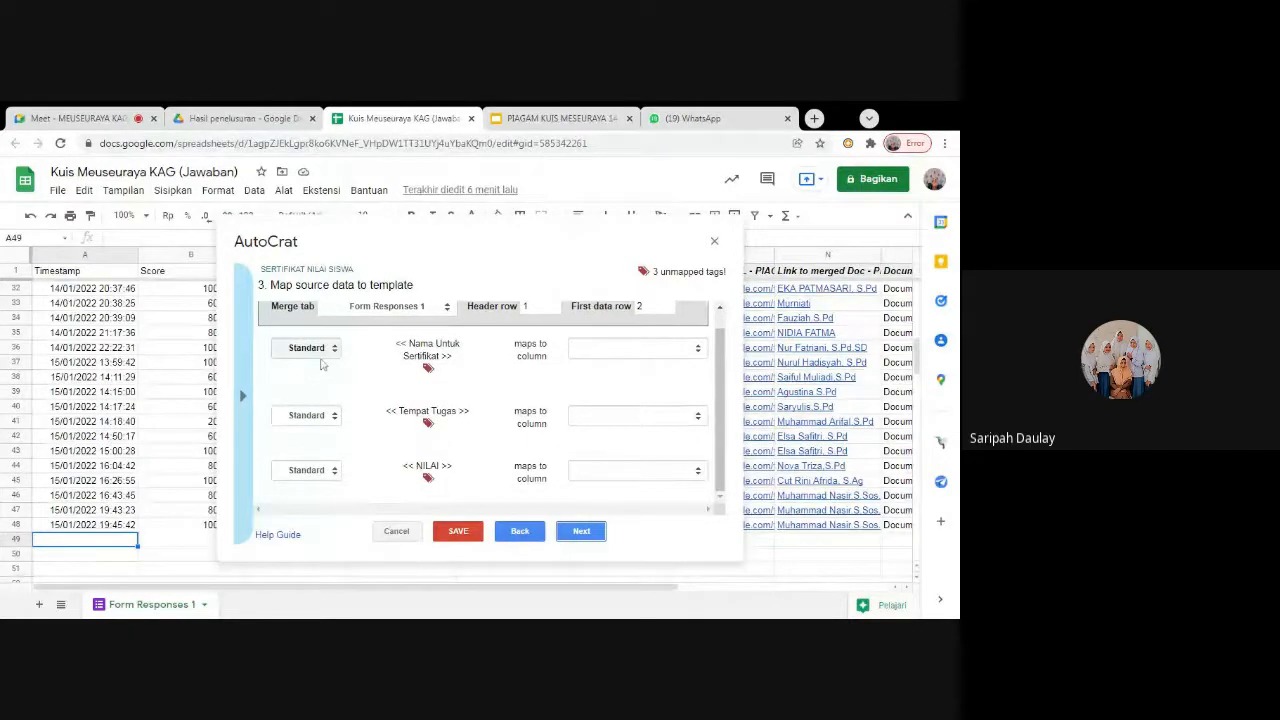
{"action": "scroll", "coordinate": [471, 360], "scroll_direction": "up", "scroll_amount": 1}
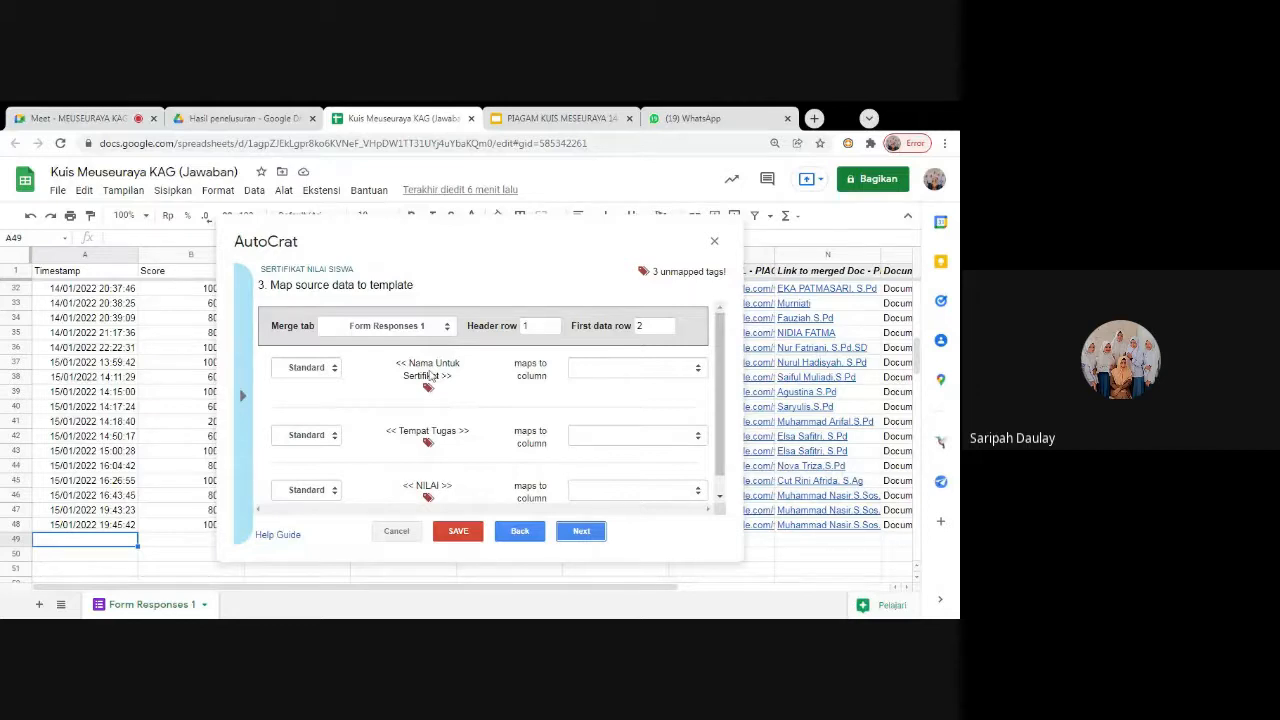
{"action": "key", "text": "ctrl+plus"}
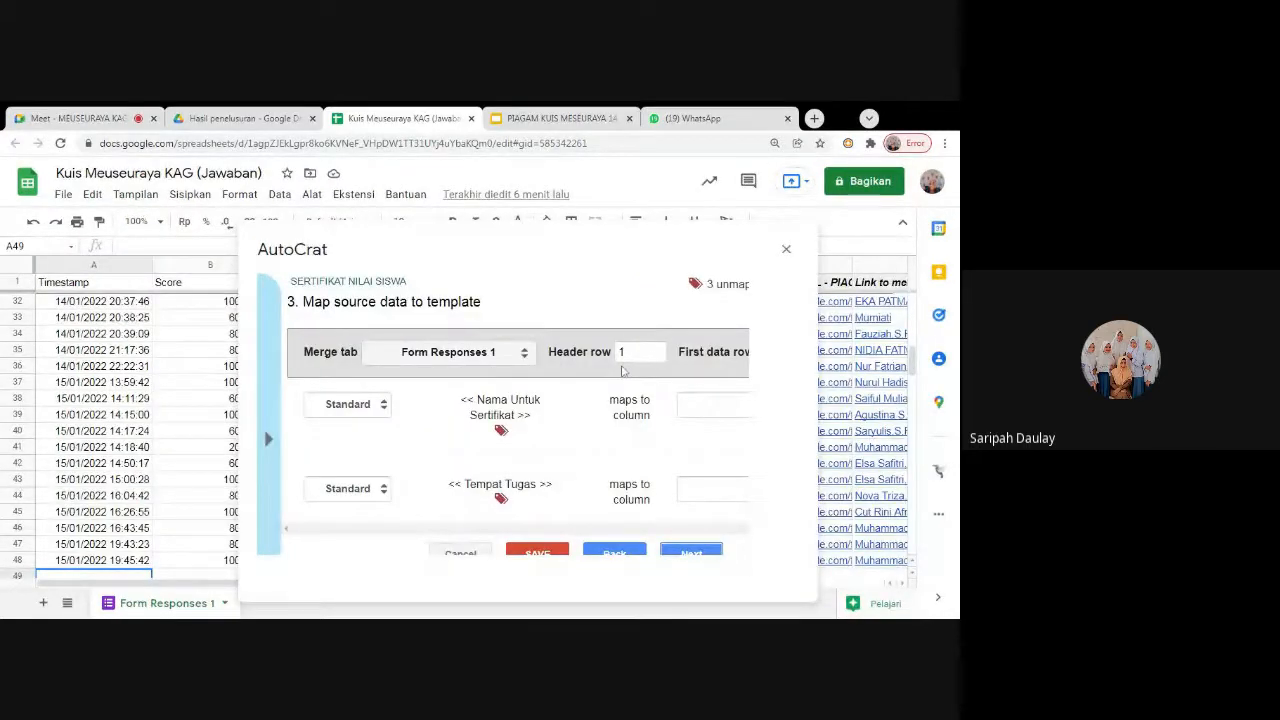
{"action": "key", "text": "ctrl+plus"}
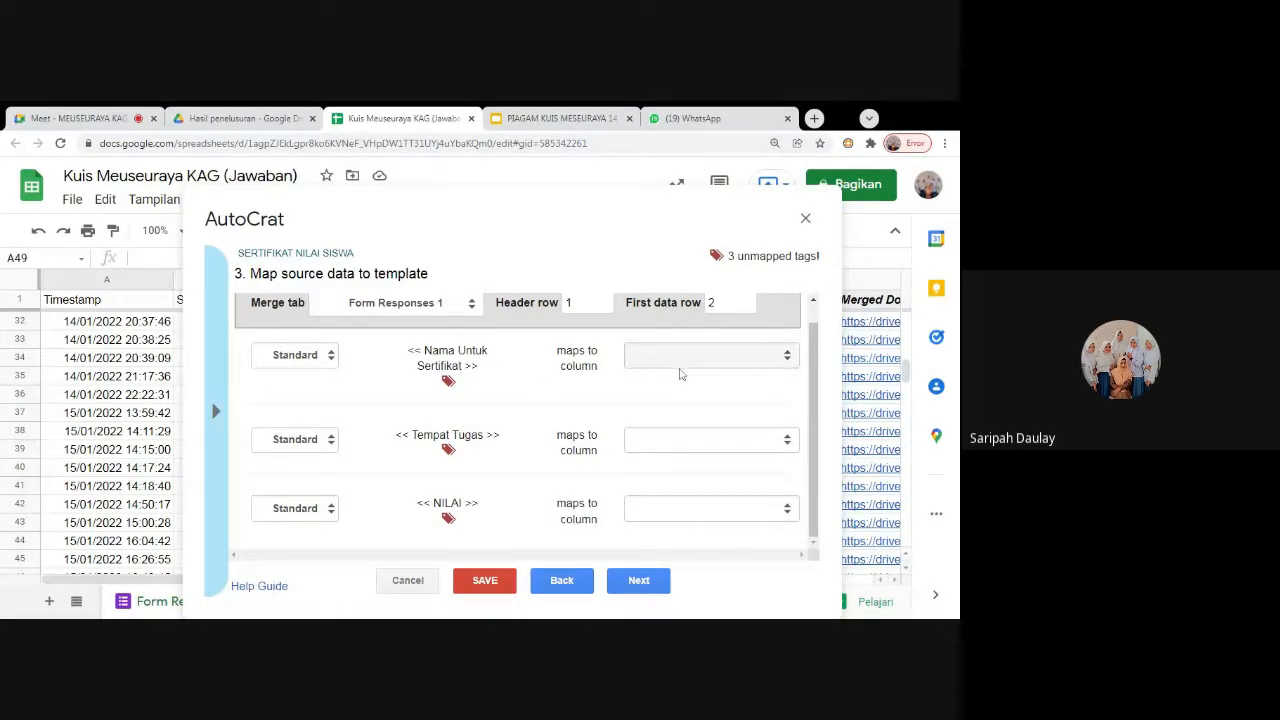
{"action": "left_click", "coordinate": [739, 366]}
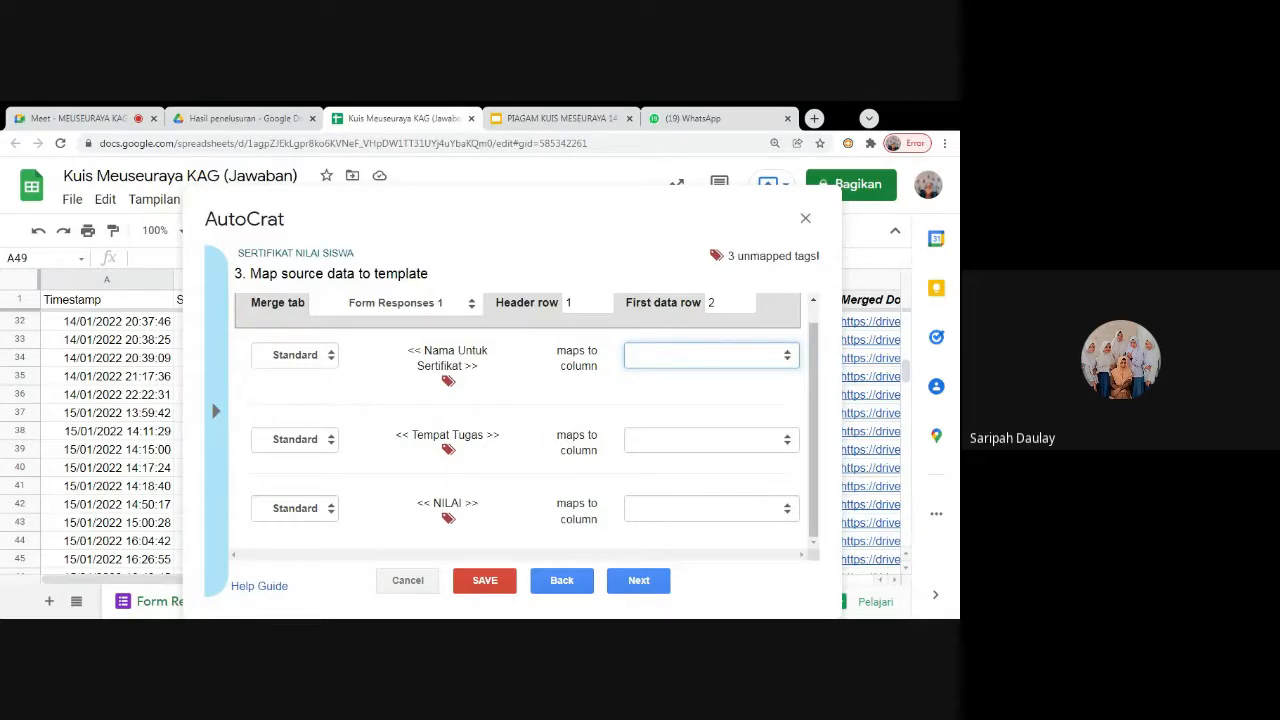
{"action": "left_click", "coordinate": [700, 415]}
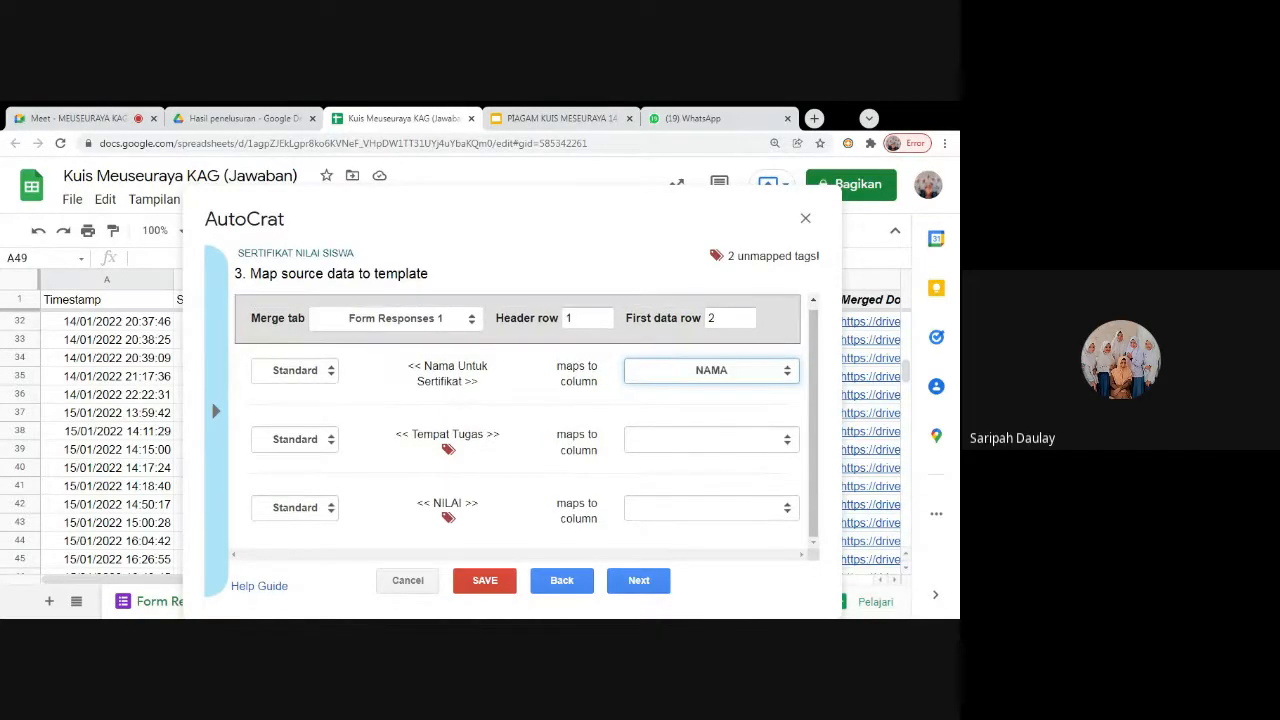
{"action": "left_click_drag", "start_coordinate": [507, 208], "coordinate": [739, 251]}
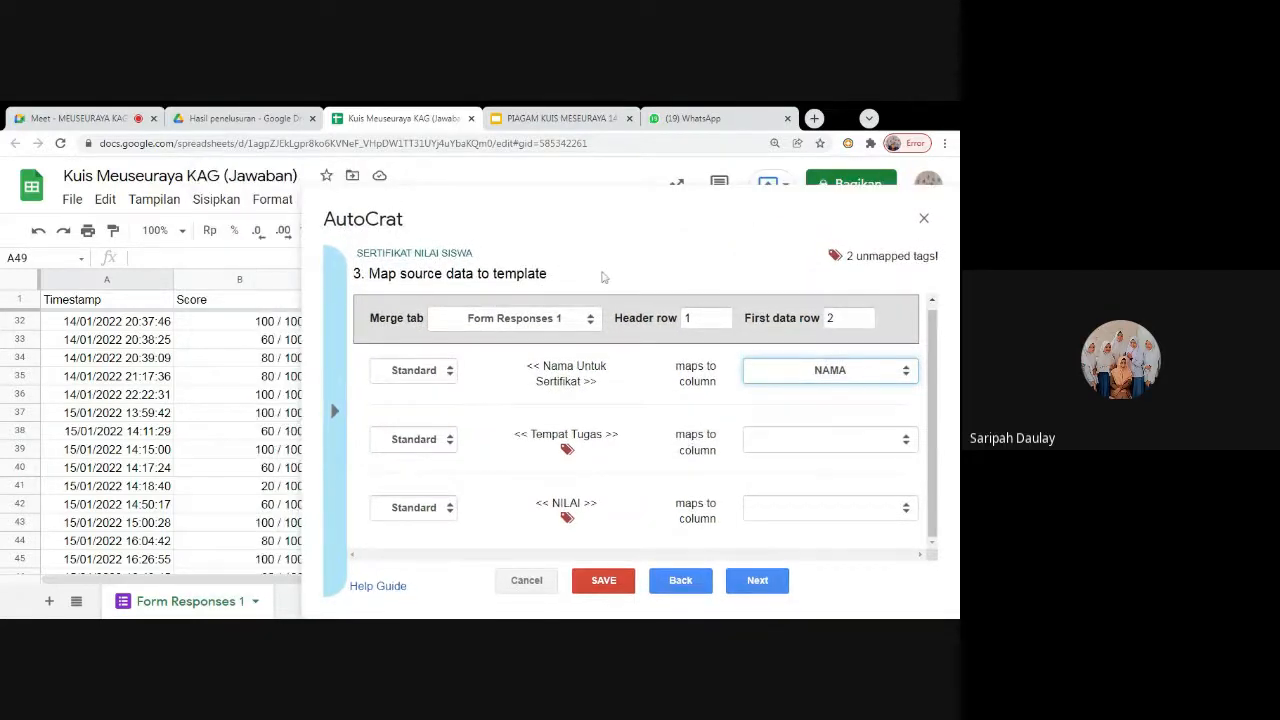
{"action": "left_click_drag", "start_coordinate": [604, 277], "coordinate": [650, 240]}
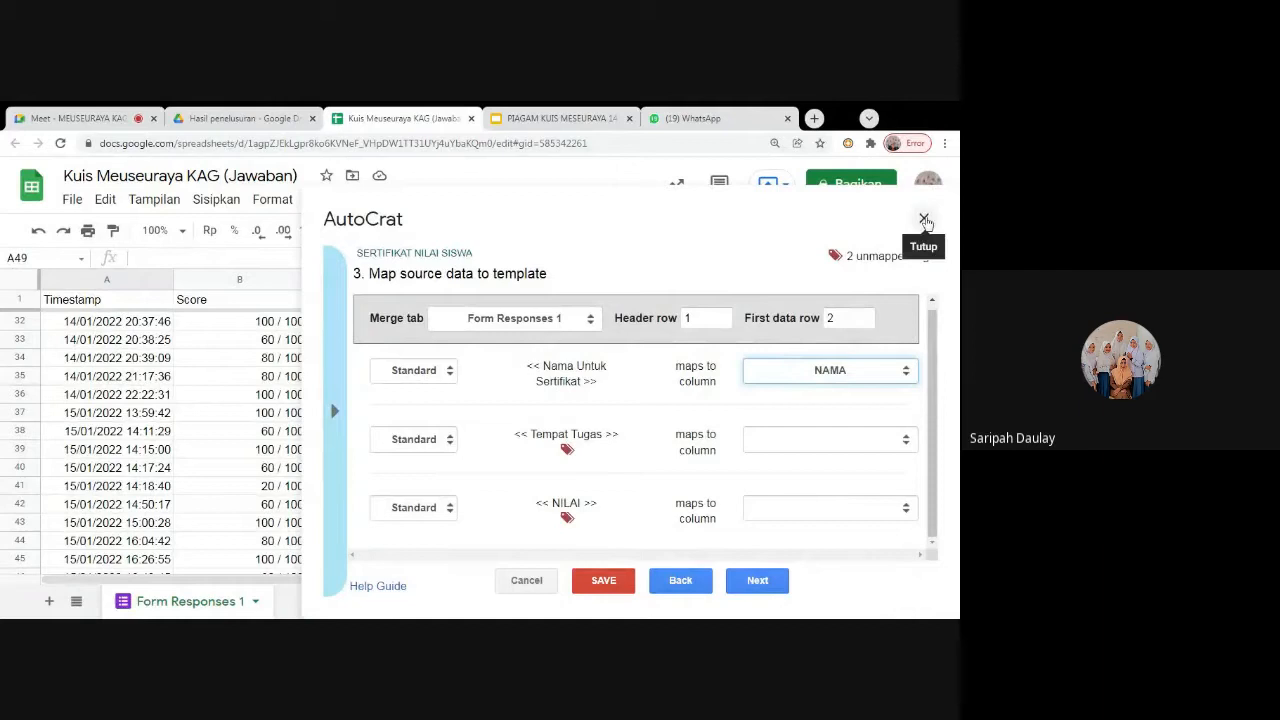
{"action": "left_click", "coordinate": [924, 219]}
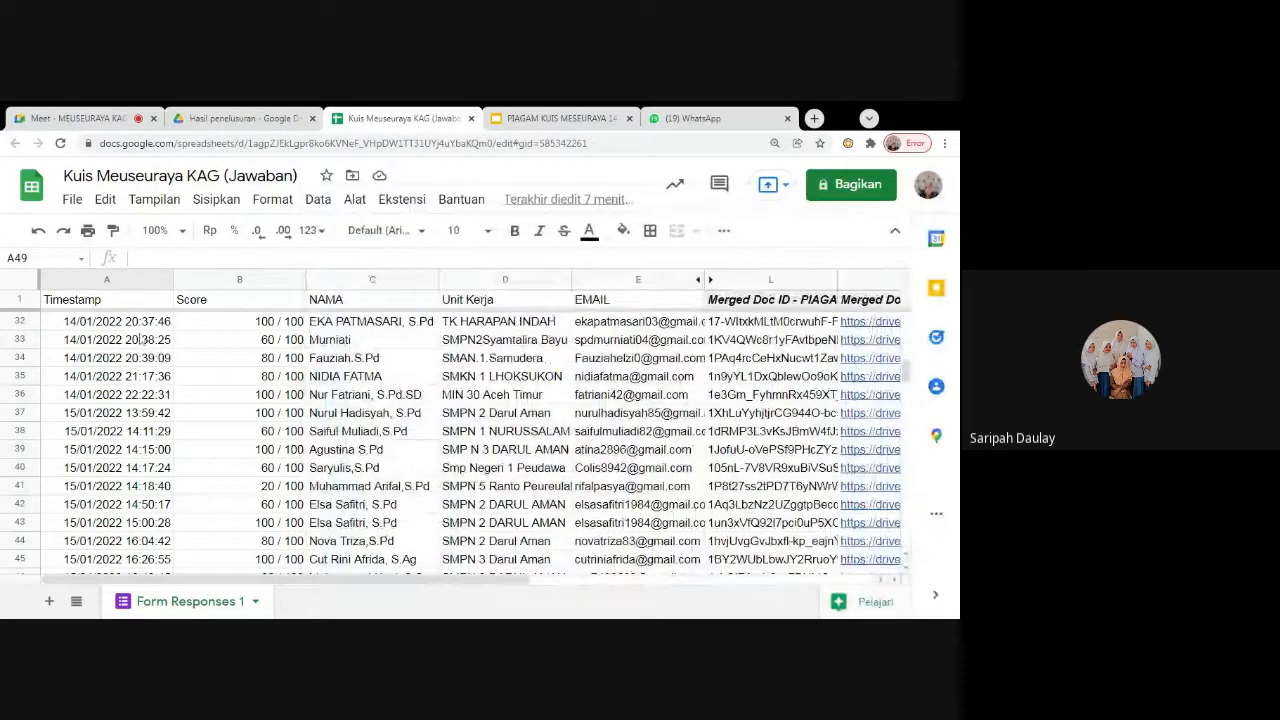
Examine the Timestamp, Score, NAMA, Unit Kerja and EMAIL column headings in row 1 of the response sheet
{"action": "left_click", "coordinate": [208, 346]}
{"action": "left_click", "coordinate": [197, 306]}
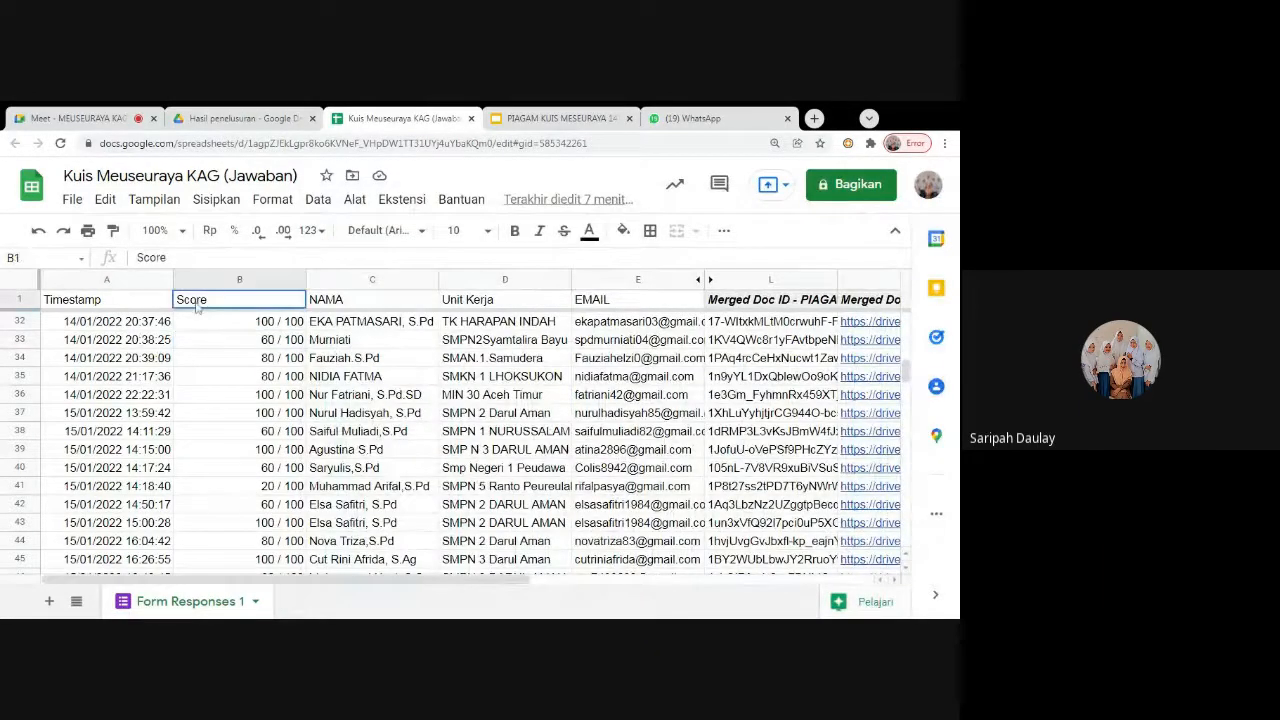
{"action": "left_click", "coordinate": [140, 306]}
{"action": "left_click", "coordinate": [198, 307]}
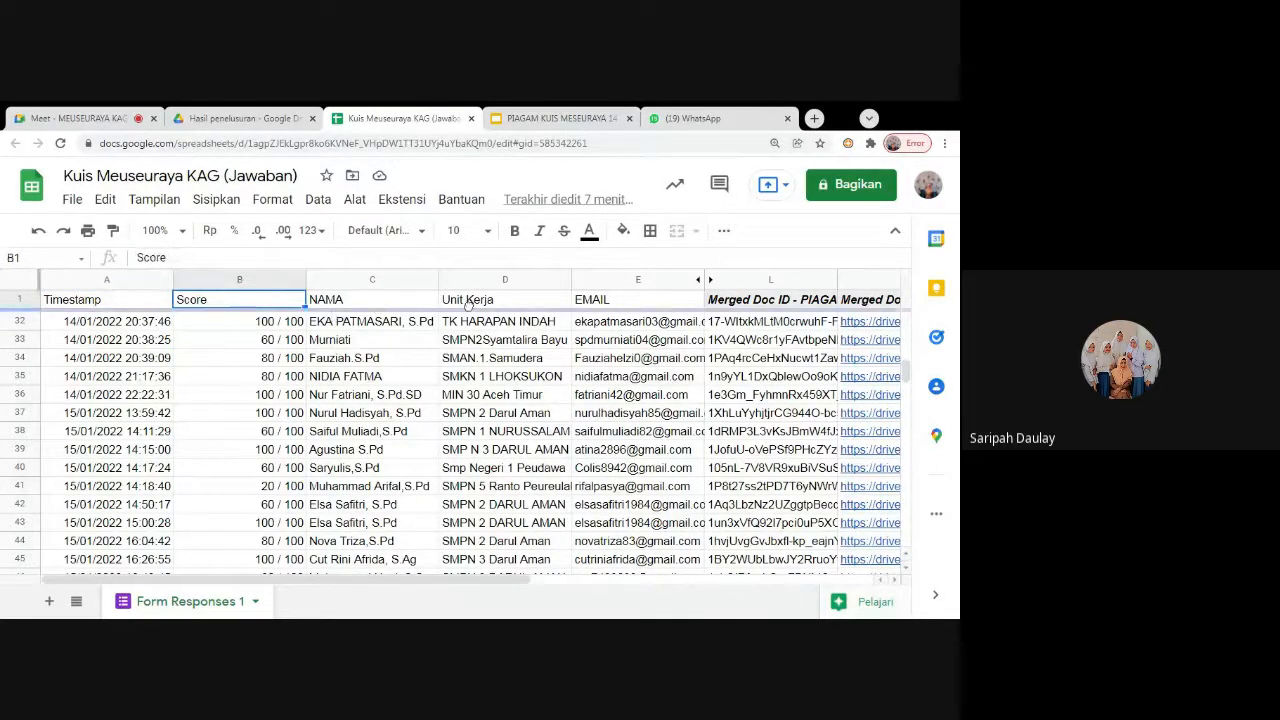
{"action": "left_click_drag", "start_coordinate": [446, 313], "coordinate": [459, 305]}
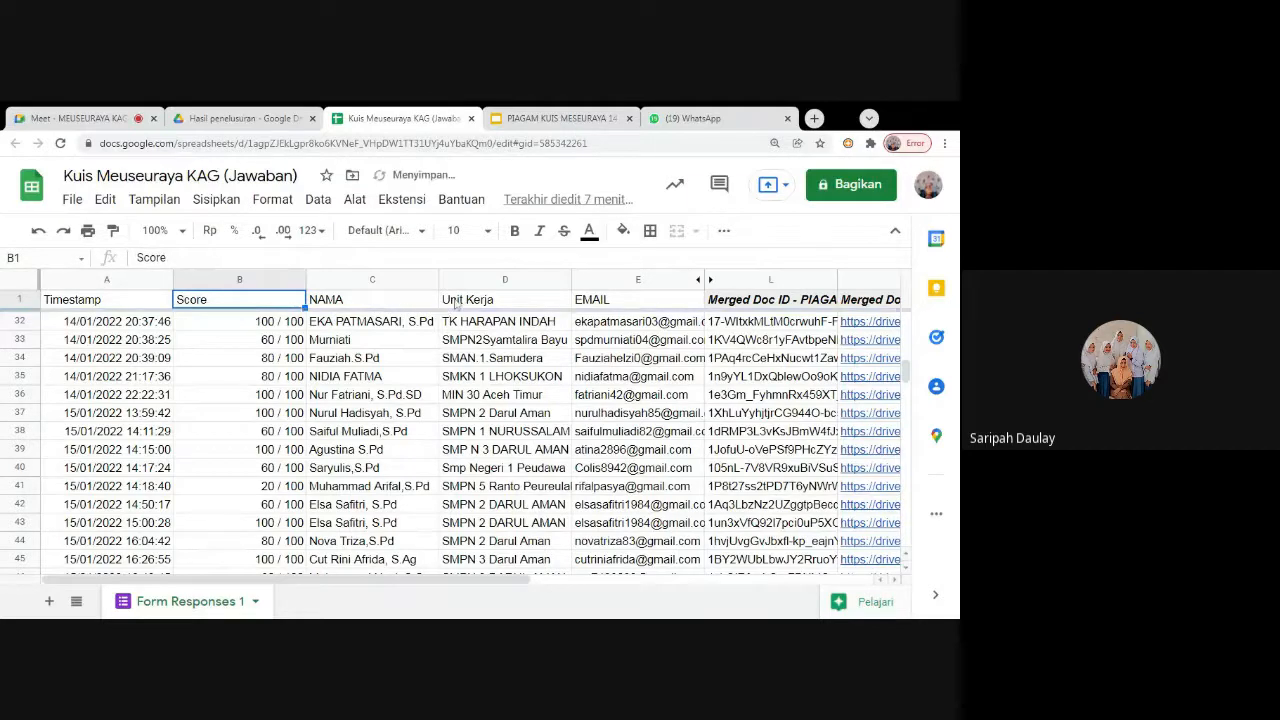
{"action": "left_click", "coordinate": [335, 305]}
{"action": "left_click", "coordinate": [477, 308]}
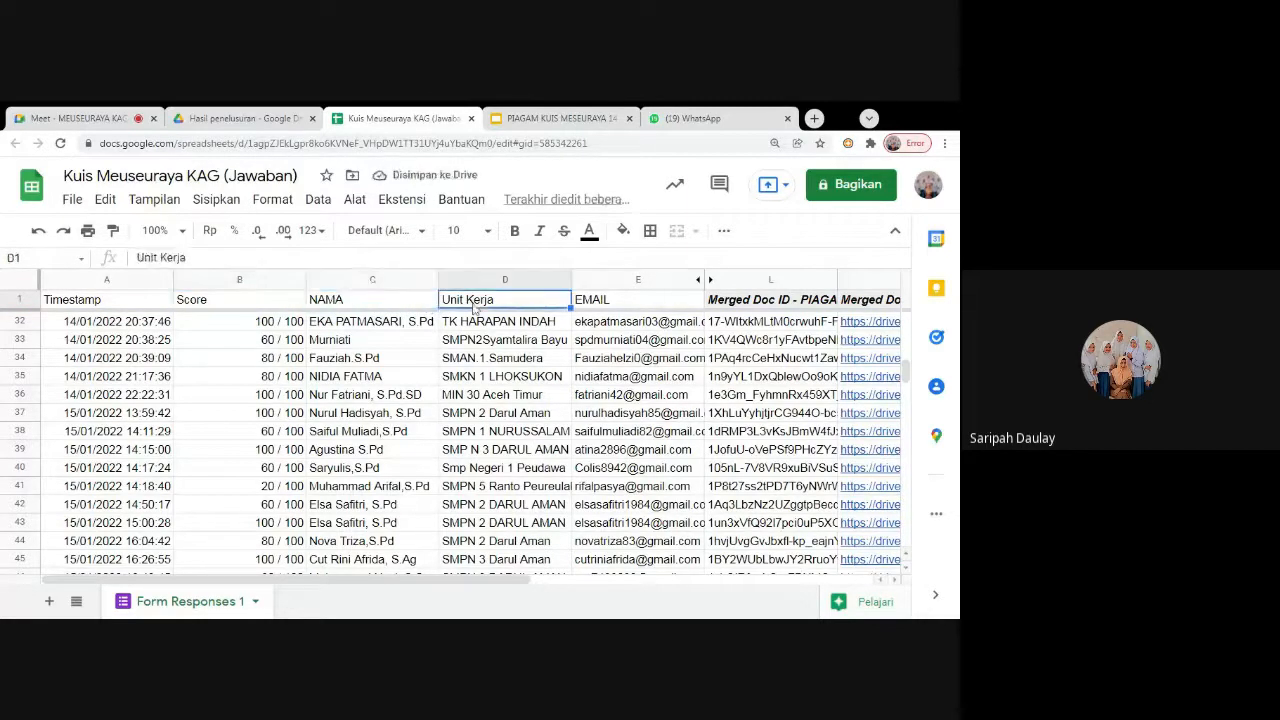
{"action": "left_click", "coordinate": [587, 308]}
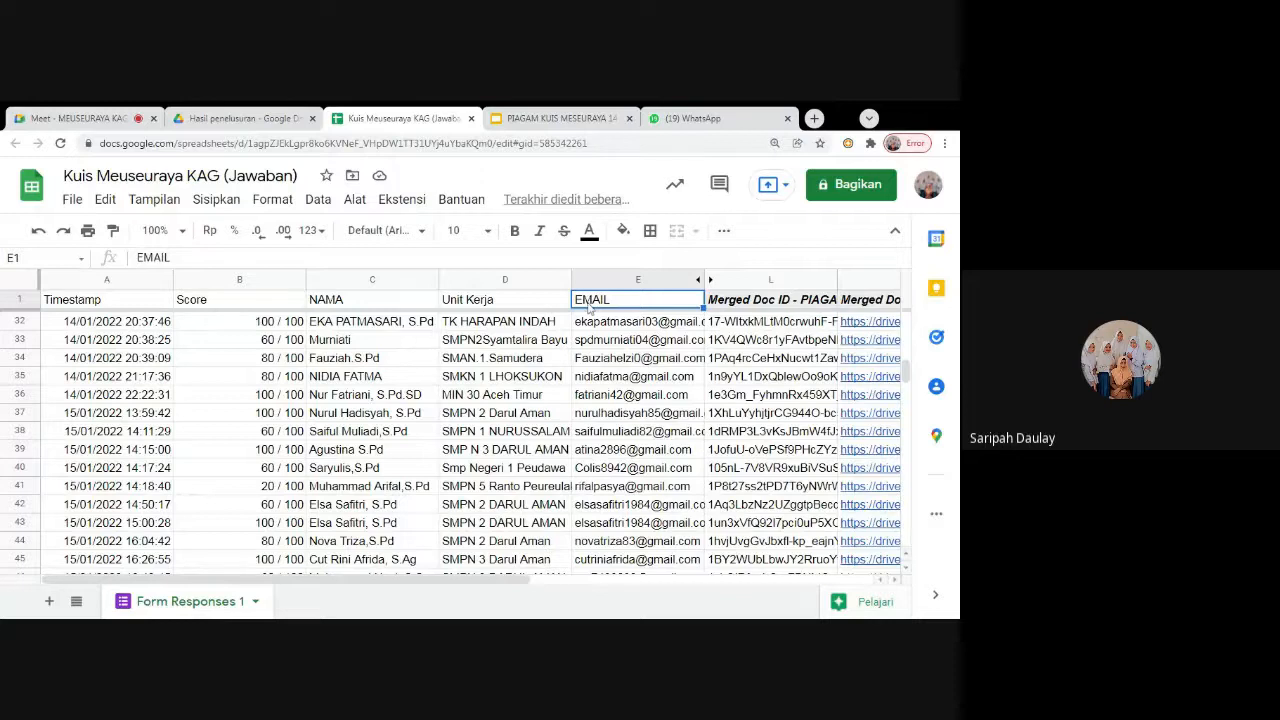
{"action": "left_click", "coordinate": [490, 306]}
{"action": "left_click", "coordinate": [395, 310]}
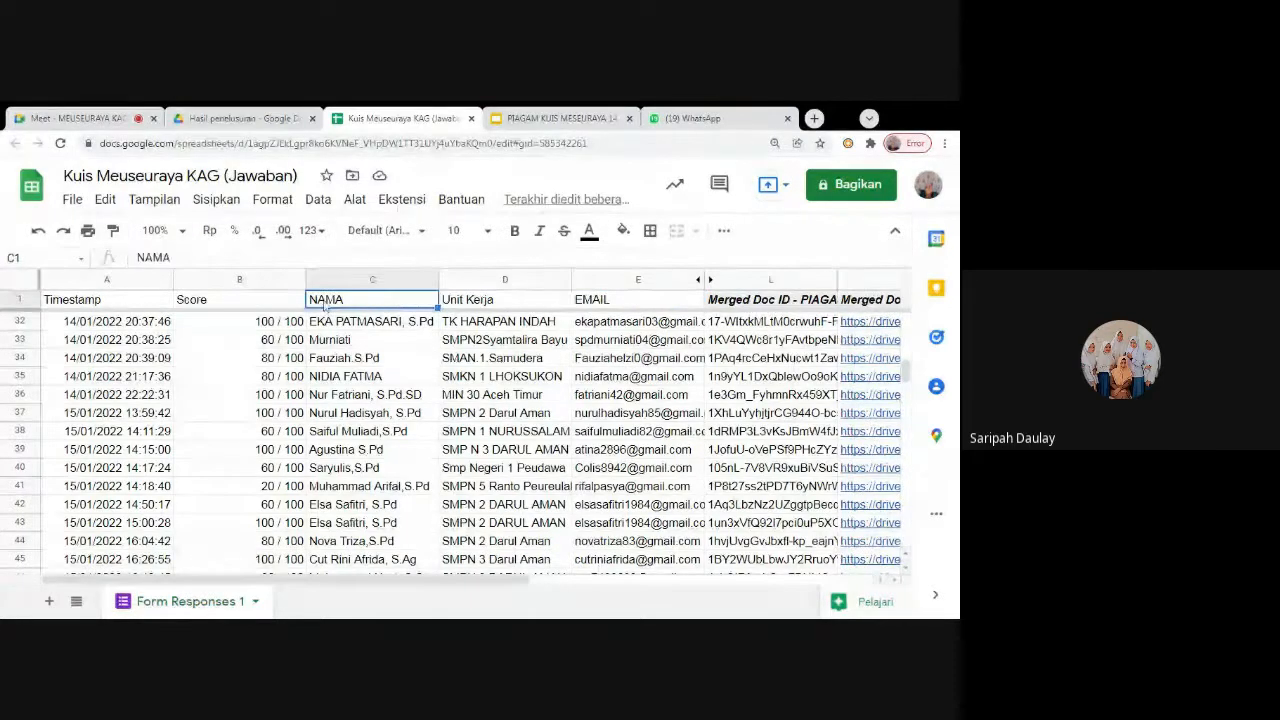
{"action": "left_click", "coordinate": [270, 302]}
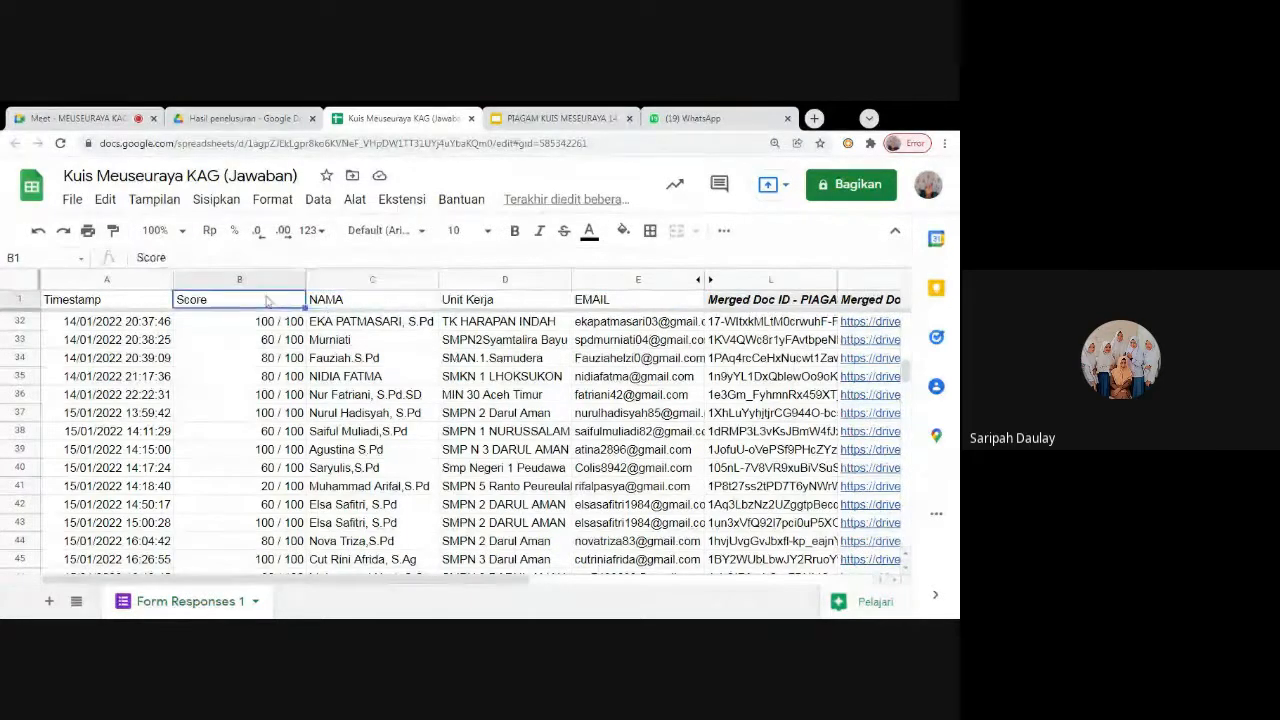
Reopen the Autocrat add-on from the response spreadsheet and start a new merge job
{"action": "left_click", "coordinate": [403, 201]}
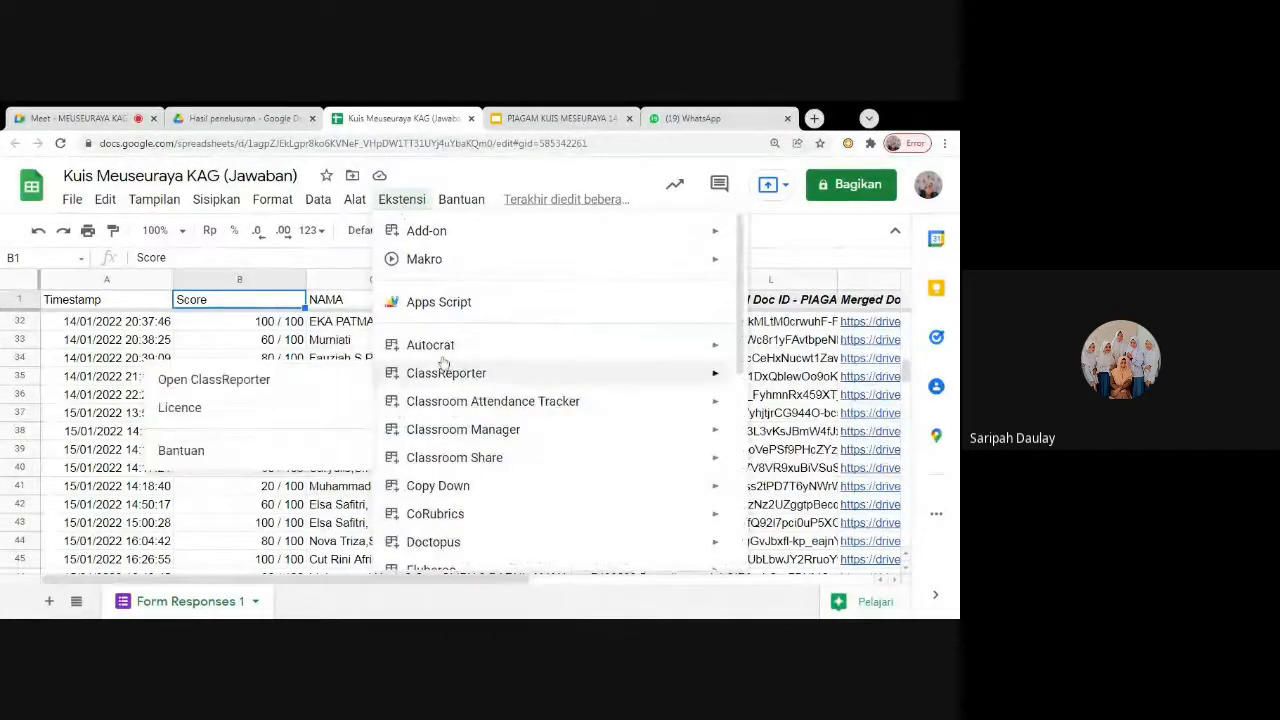
{"action": "mouse_move", "coordinate": [444, 355]}
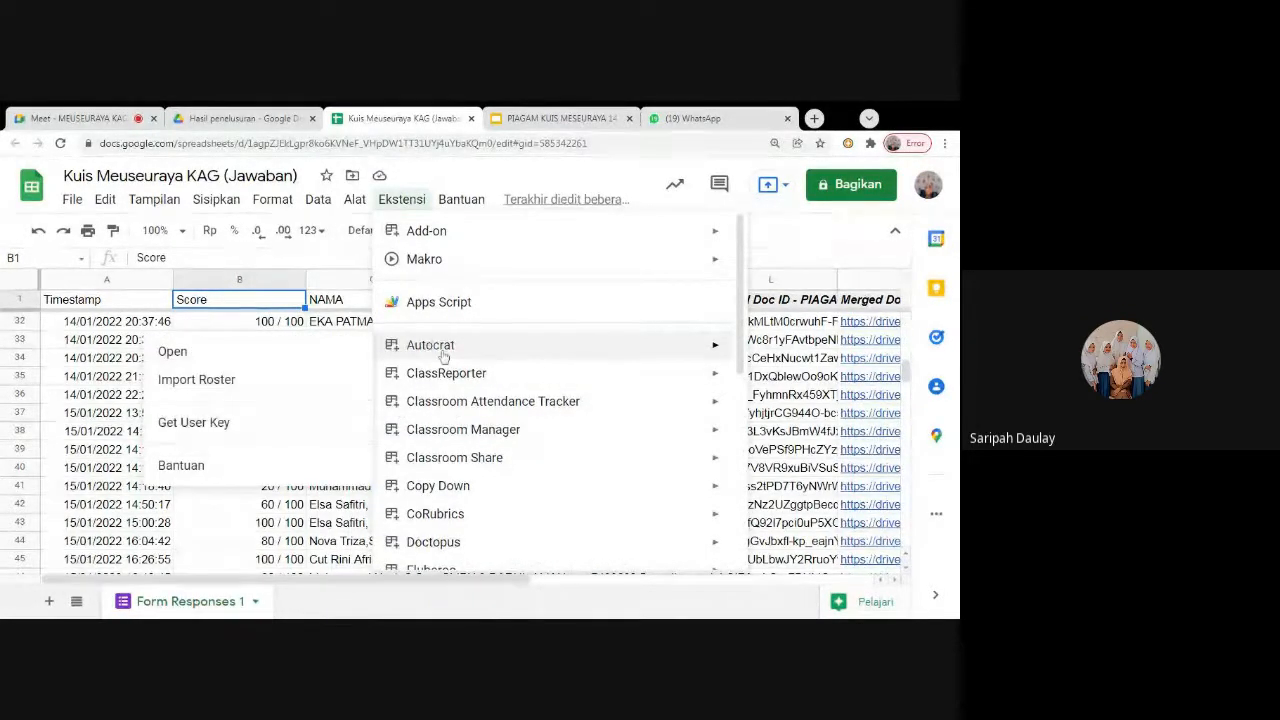
{"action": "left_click", "coordinate": [172, 352]}
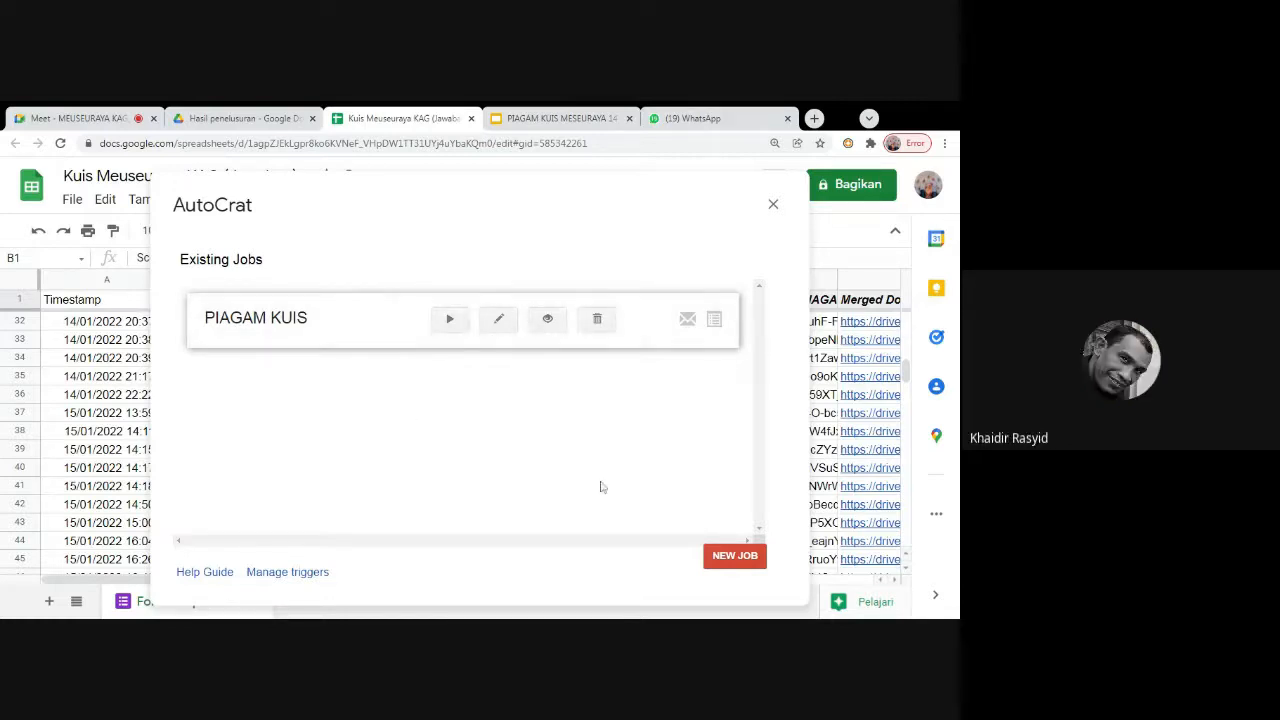
{"action": "left_click", "coordinate": [729, 560]}
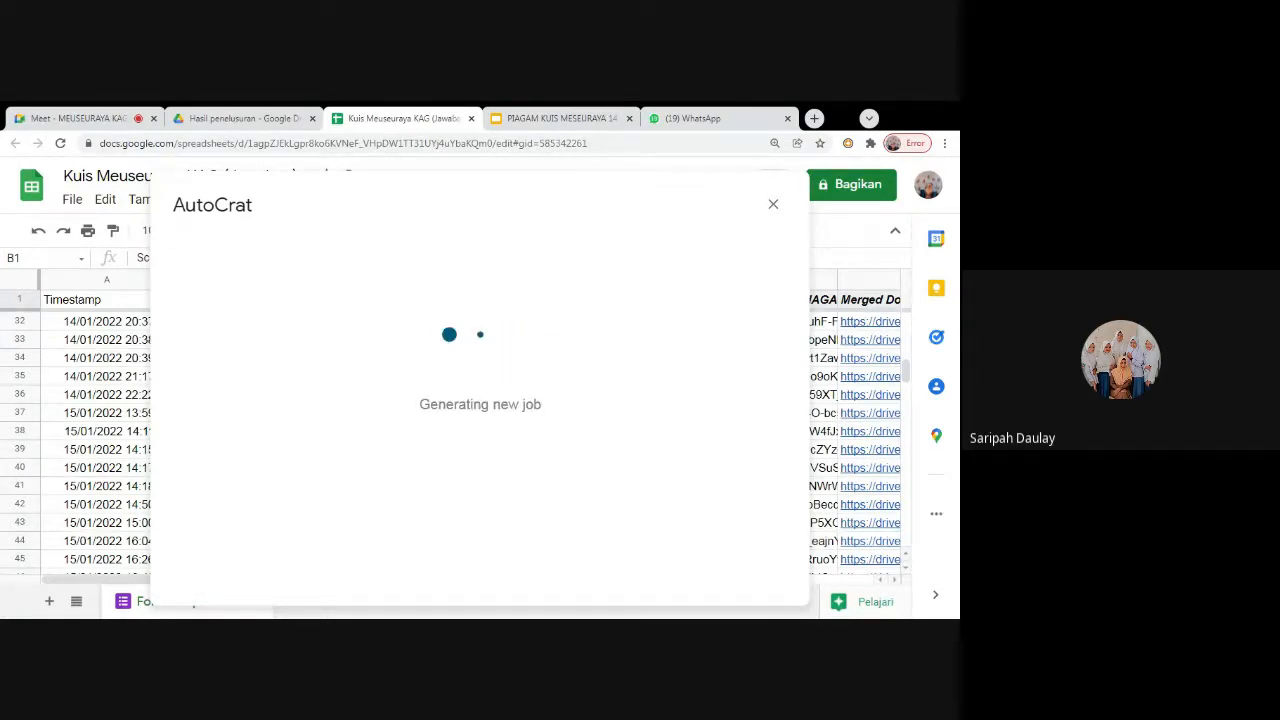
Name the merge job "SERTIFIKAT NILAI SISWA" and continue to choosing its template
{"action": "left_click", "coordinate": [245, 320]}
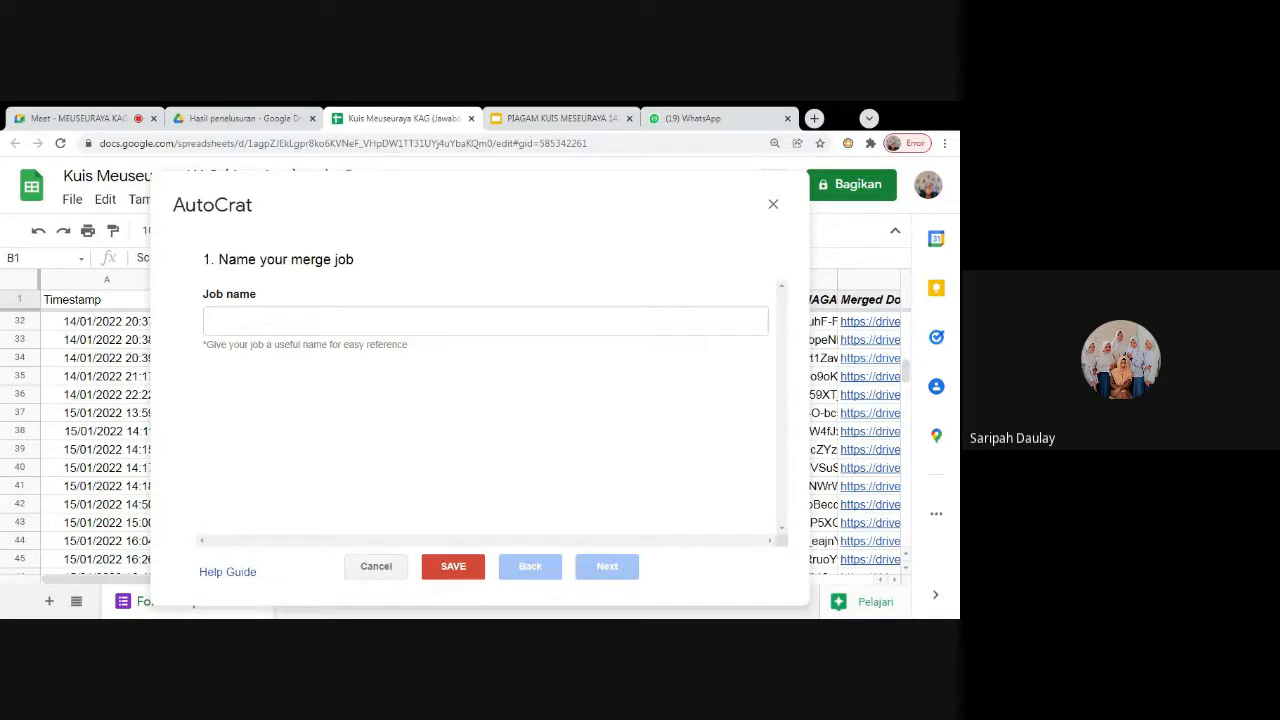
{"action": "type", "text": "SERTIGIK"}
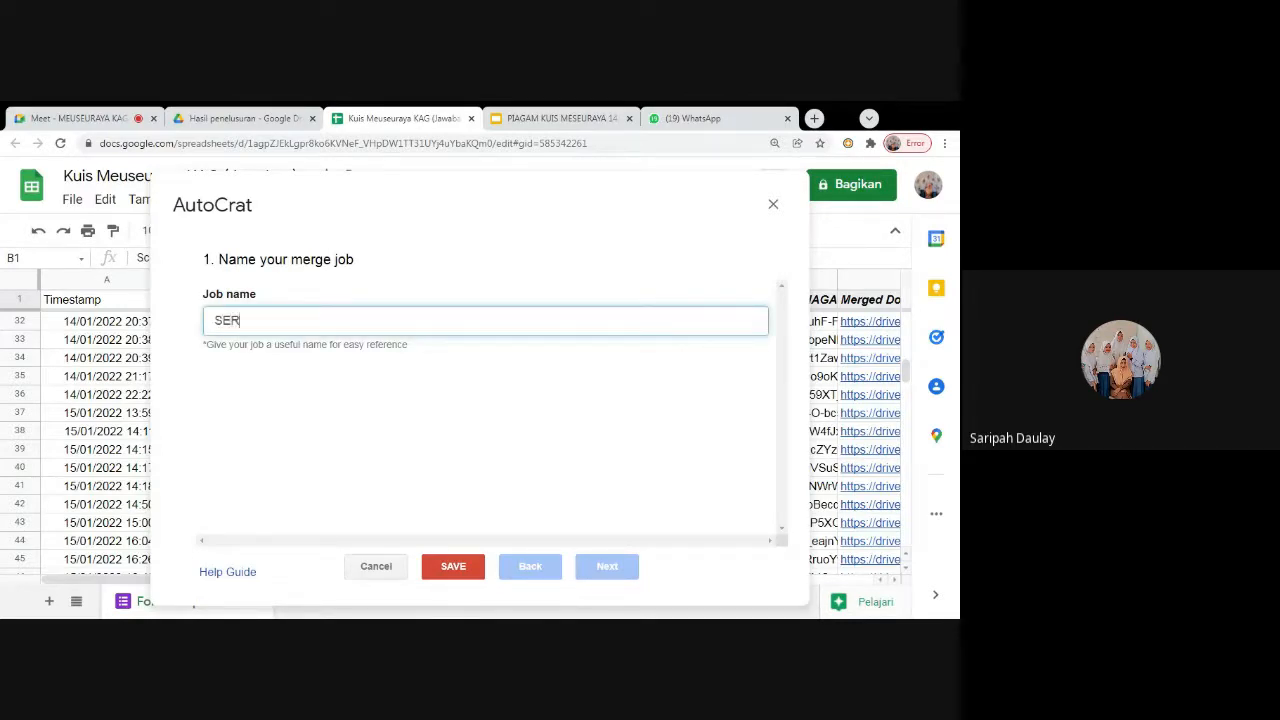
{"action": "key", "text": "BackSpace"}
{"action": "key", "text": "BackSpace"}
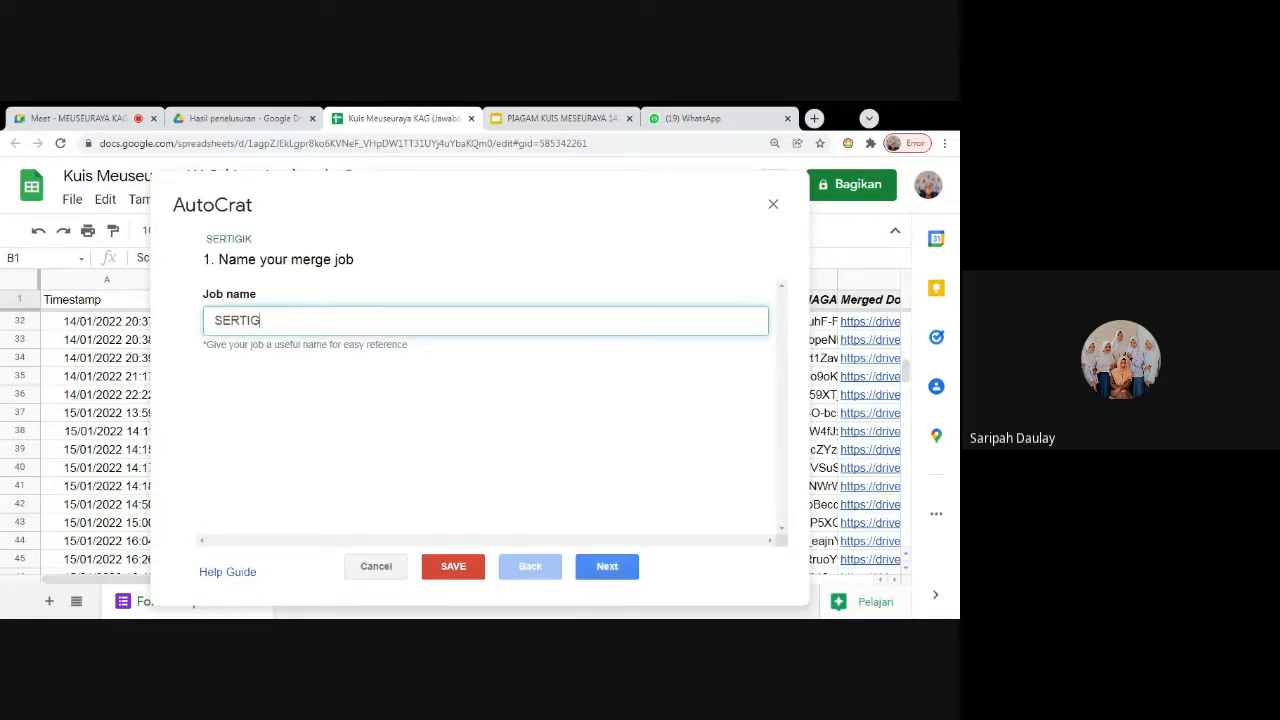
{"action": "key", "text": "BackSpace"}
{"action": "key", "text": "BackSpace"}
{"action": "type", "text": "IFIKAT SISWA"}
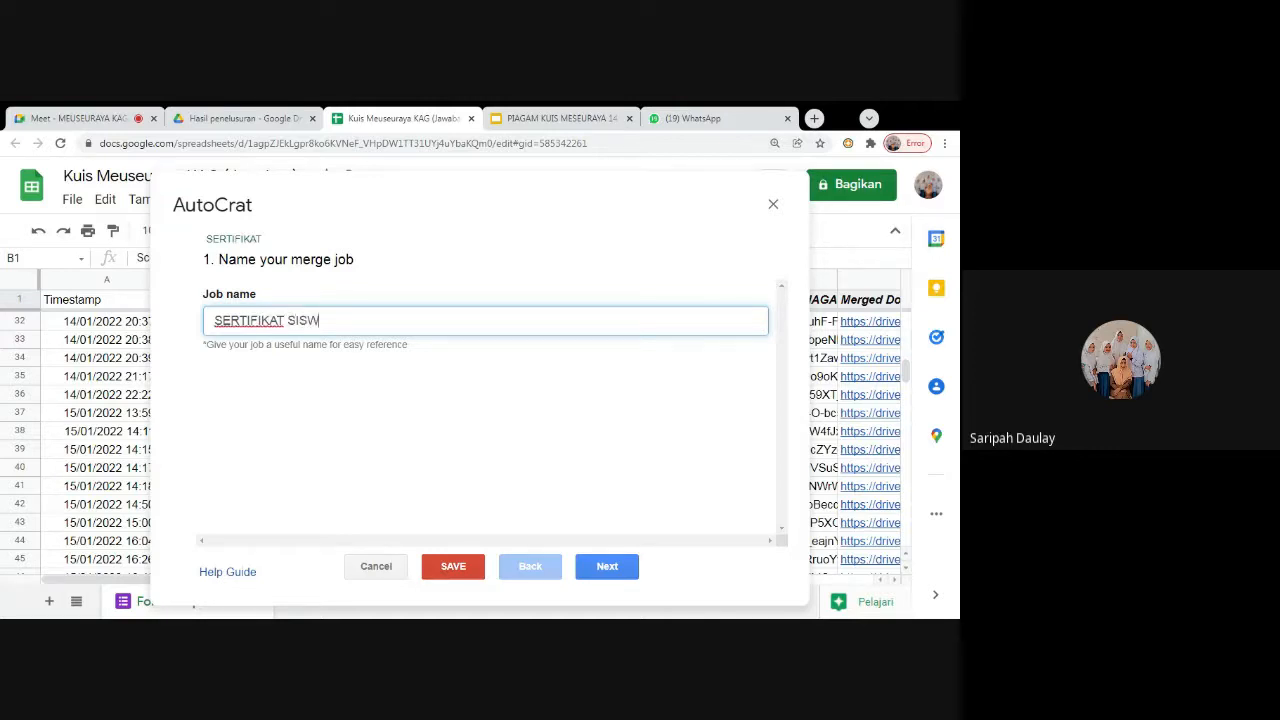
{"action": "key", "text": "BackSpace"}
{"action": "key", "text": "BackSpace"}
{"action": "key", "text": "BackSpace"}
{"action": "key", "text": "BackSpace"}
{"action": "key", "text": "BackSpace"}
{"action": "type", "text": "NILAI SISWA"}
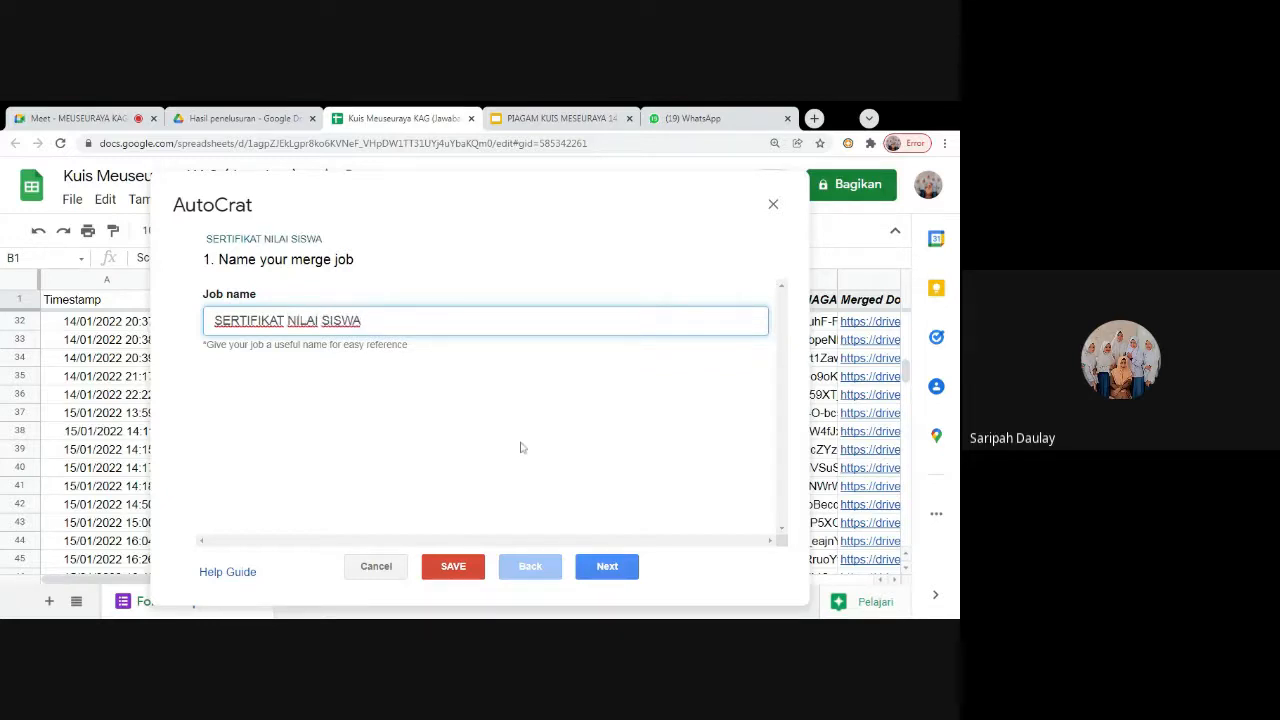
{"action": "left_click", "coordinate": [607, 568]}
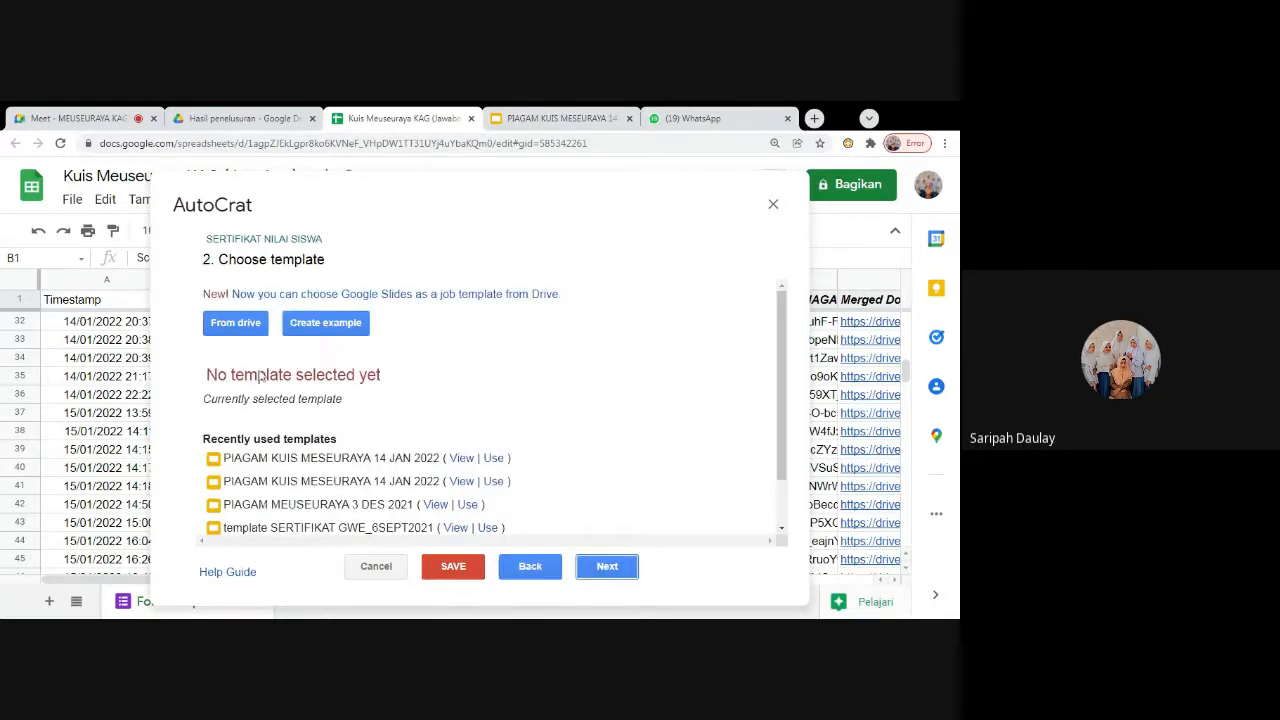
Choose the PIAGAM KUIS MESEURAYA 14 JAN 2022 slides file from Drive as the job template and continue to data mapping
{"action": "left_click", "coordinate": [240, 324]}
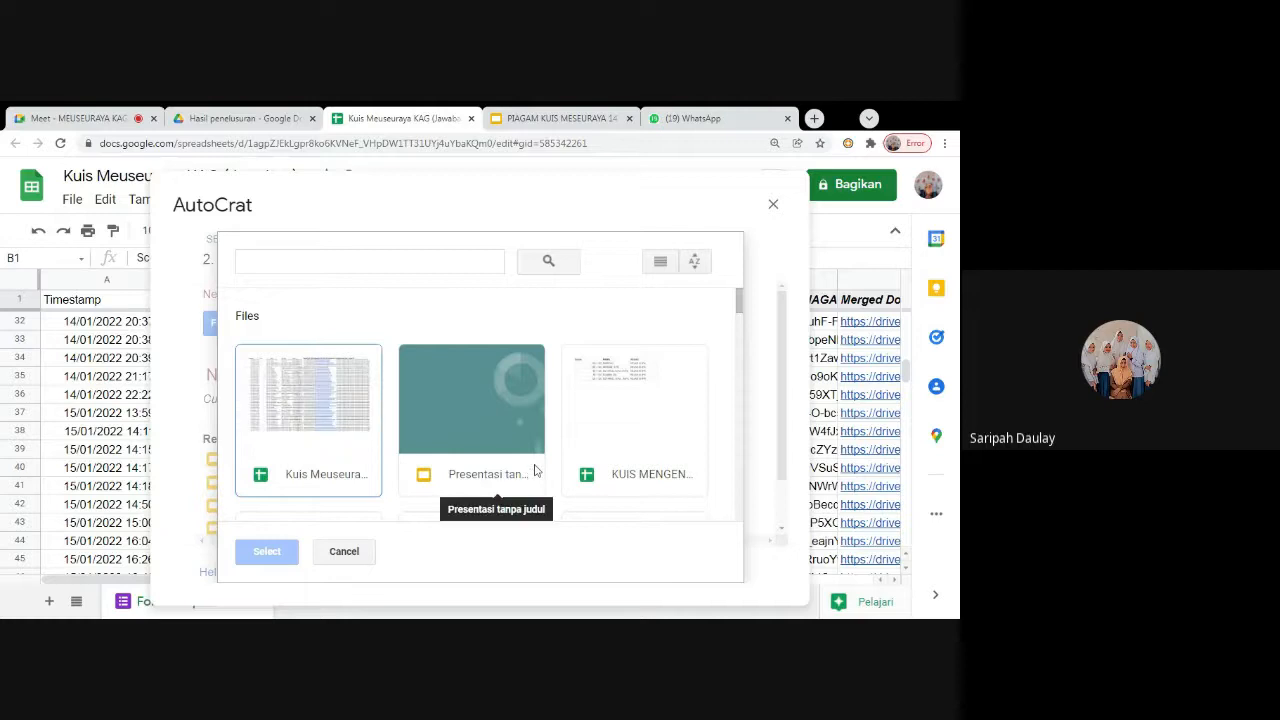
{"action": "scroll", "coordinate": [530, 476], "scroll_direction": "down", "scroll_amount": 3}
{"action": "scroll", "coordinate": [535, 470], "scroll_direction": "down", "scroll_amount": 1}
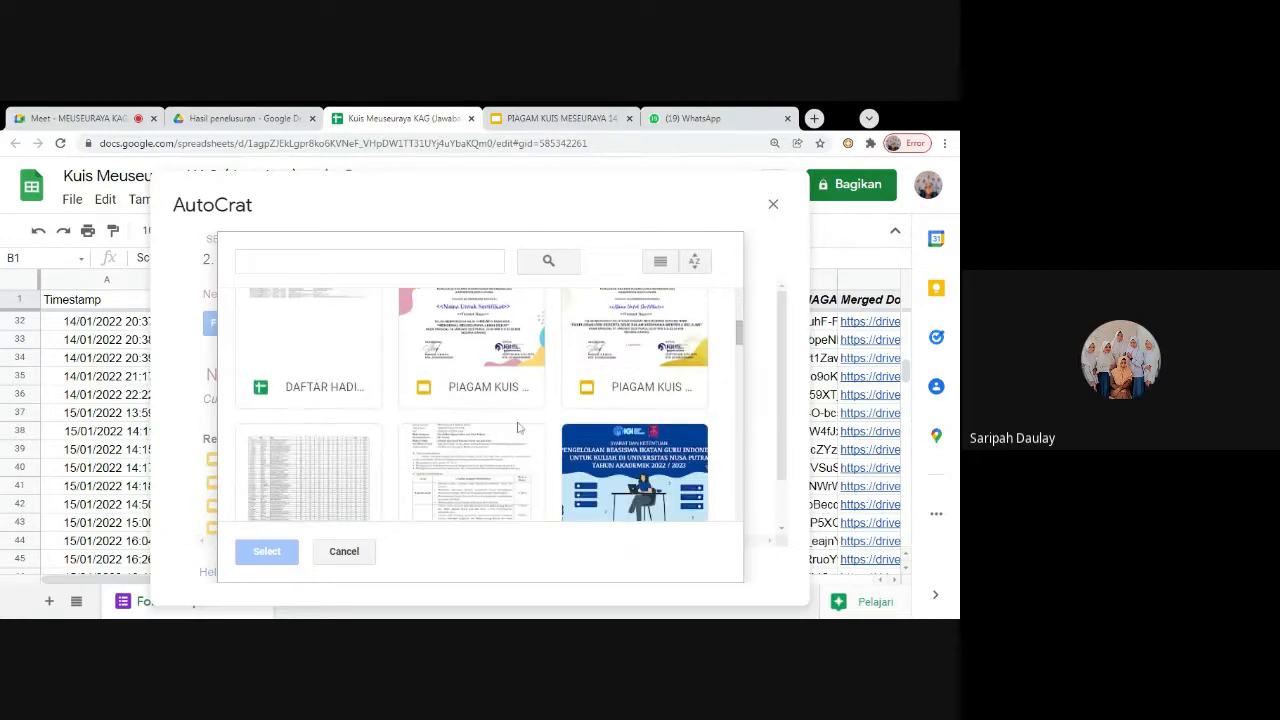
{"action": "left_click", "coordinate": [455, 375]}
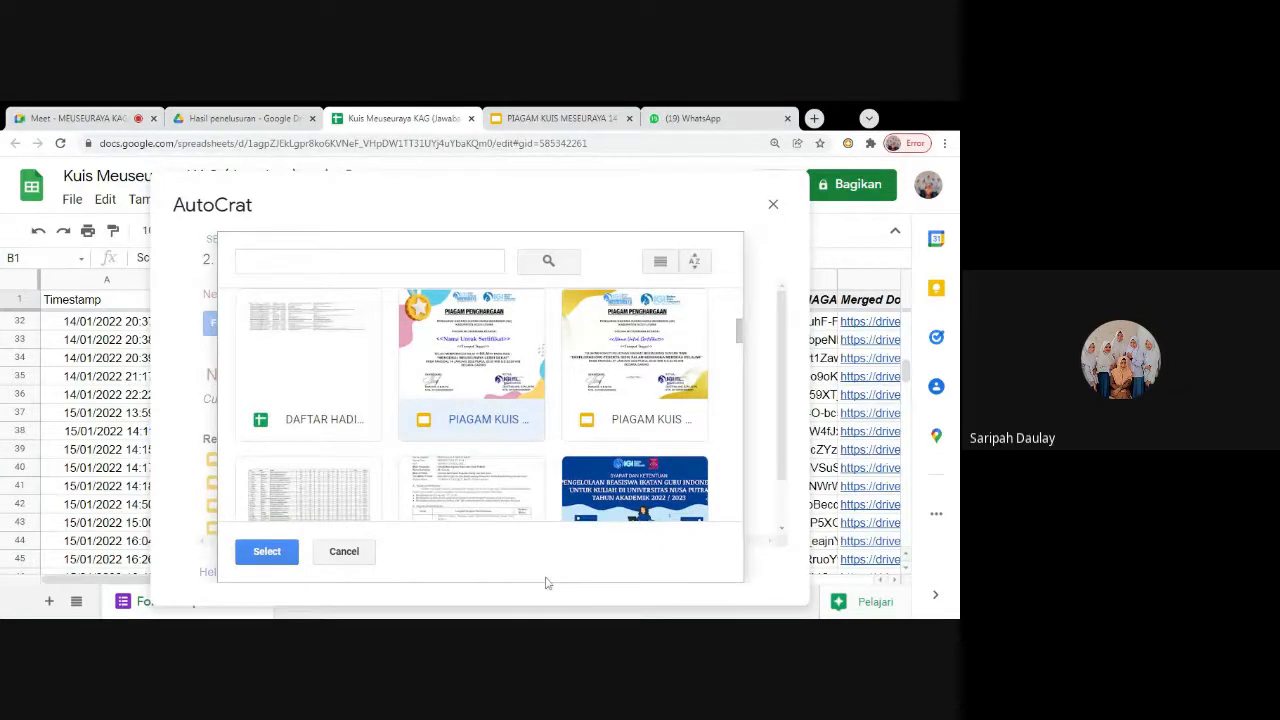
{"action": "left_click", "coordinate": [256, 561]}
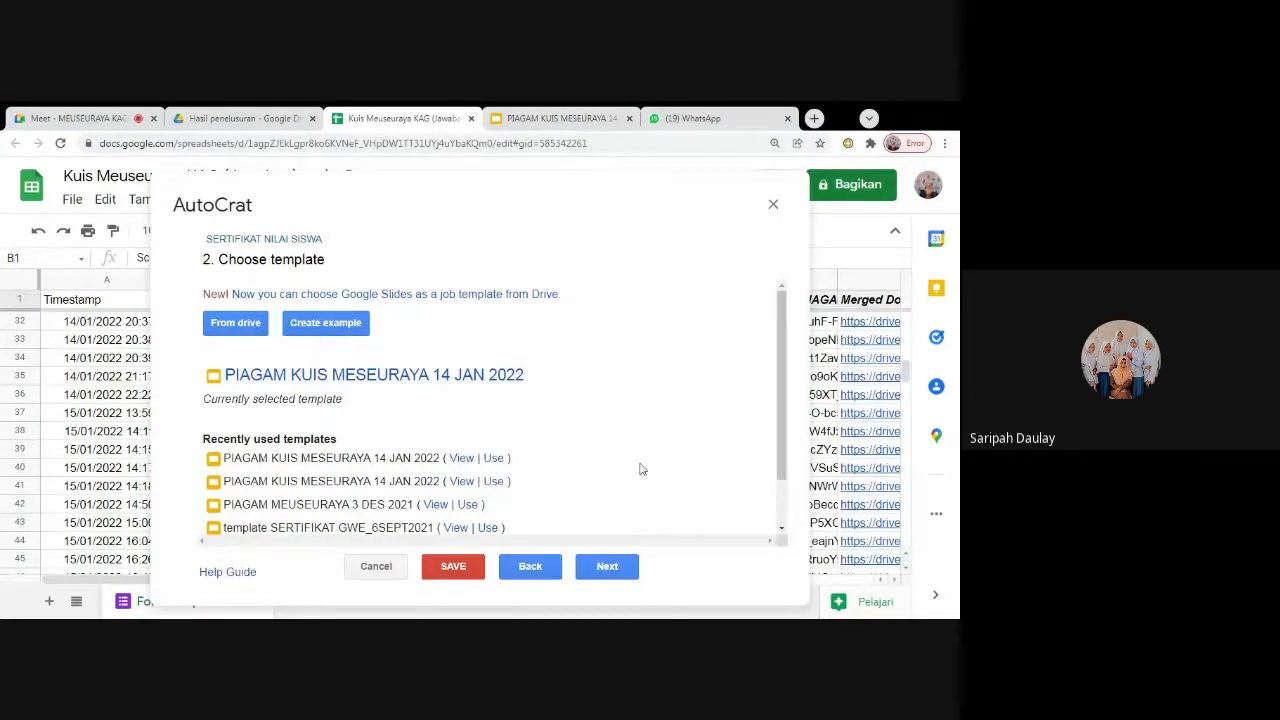
{"action": "left_click", "coordinate": [605, 567]}
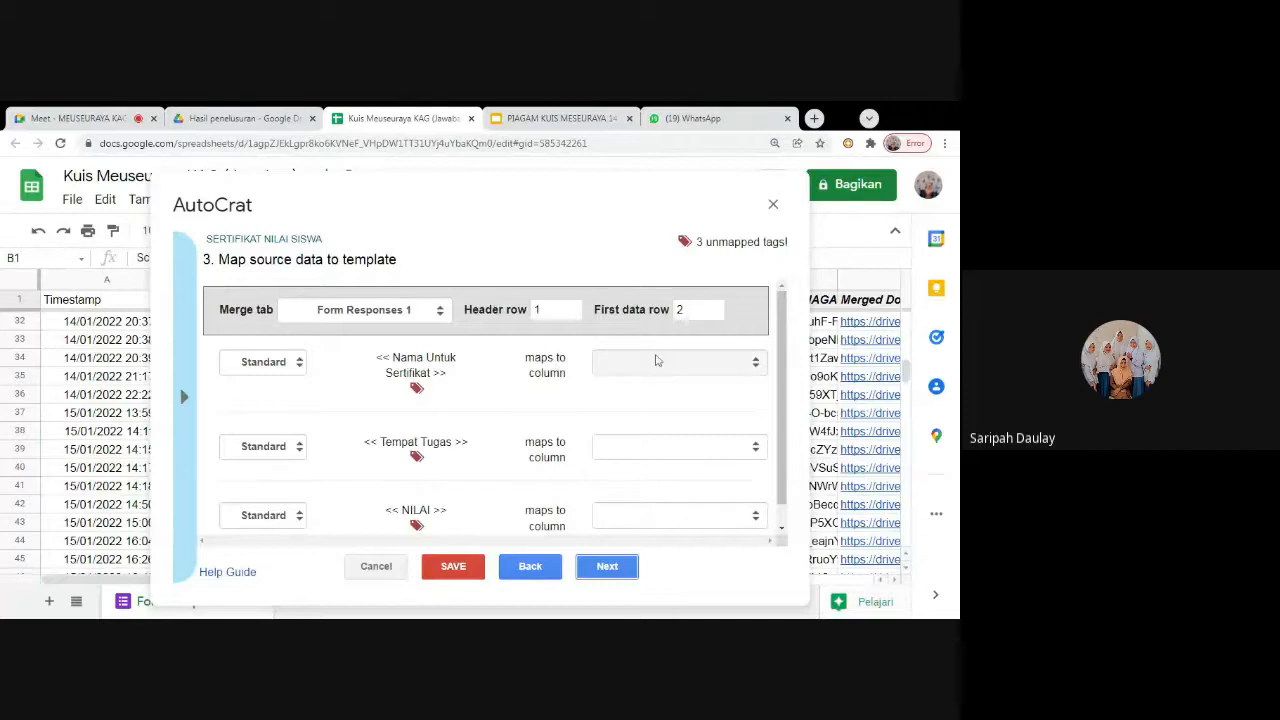
Map Nama Untuk Sertifikat to NAMA, Tempat Tugas to Unit Kerja and NILAI to Score, and continue to the file settings
{"action": "left_click", "coordinate": [672, 370]}
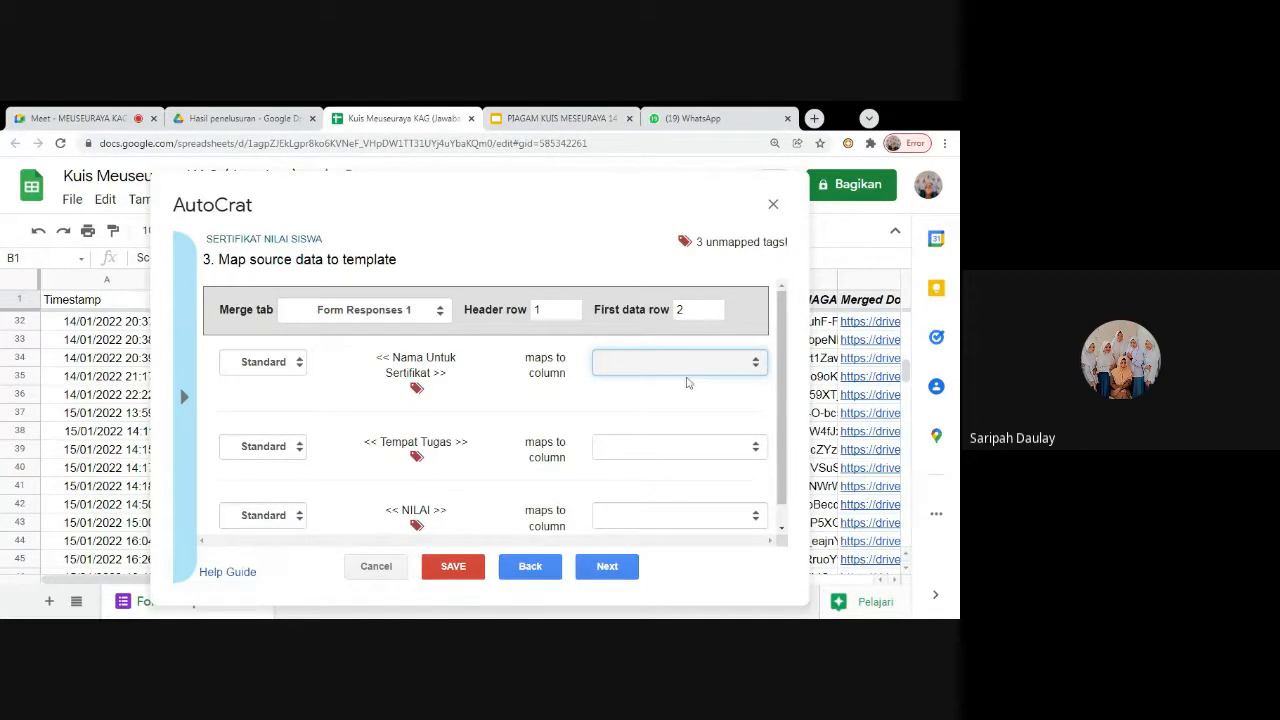
{"action": "left_click", "coordinate": [672, 431]}
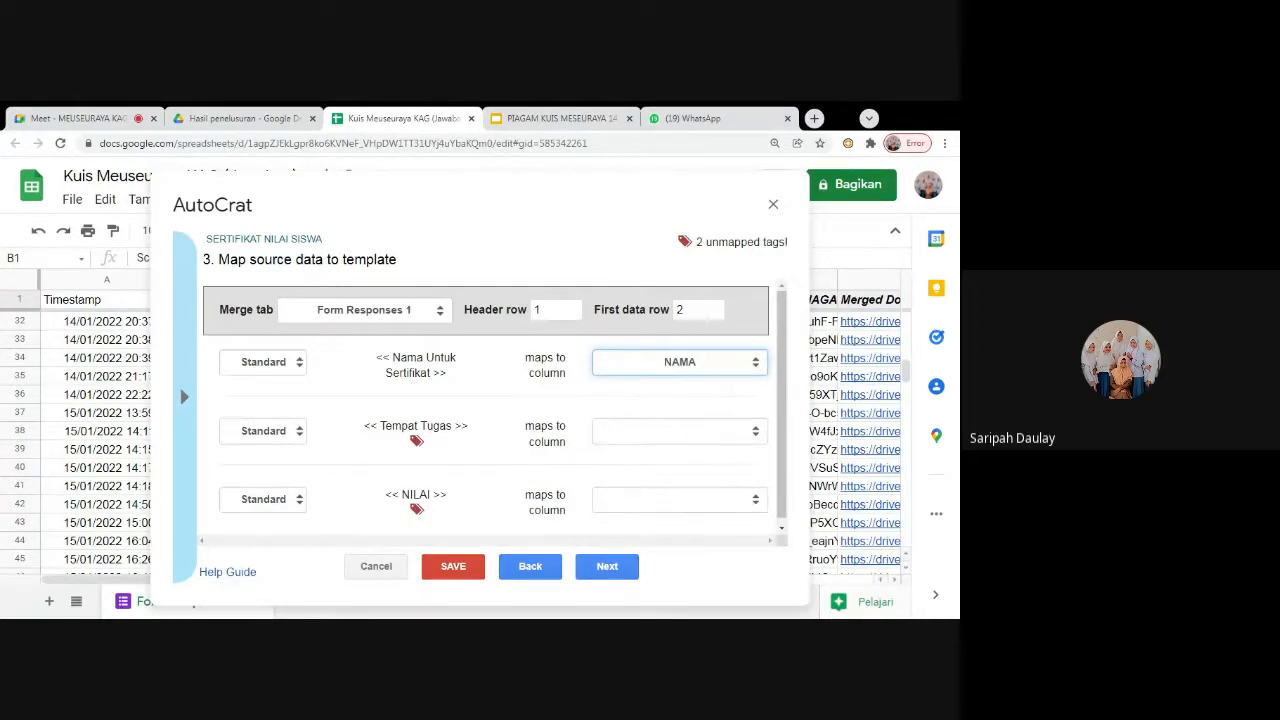
{"action": "left_click", "coordinate": [662, 442]}
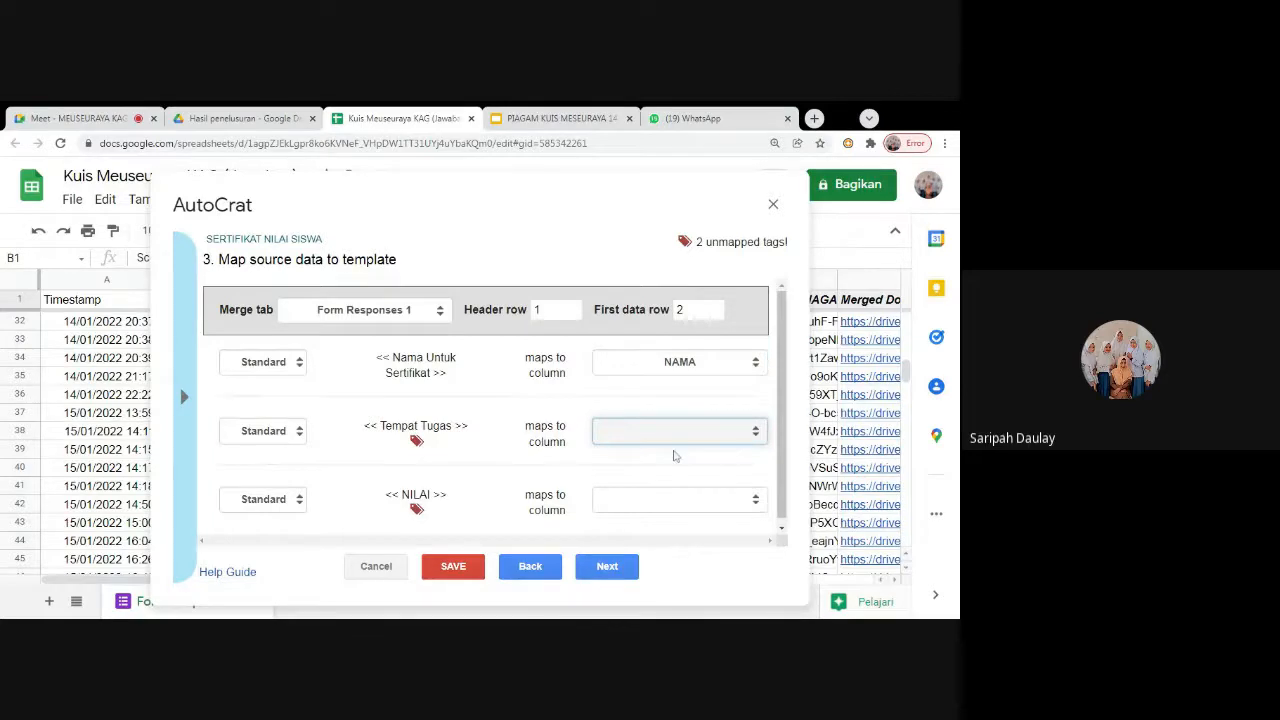
{"action": "left_click", "coordinate": [675, 499]}
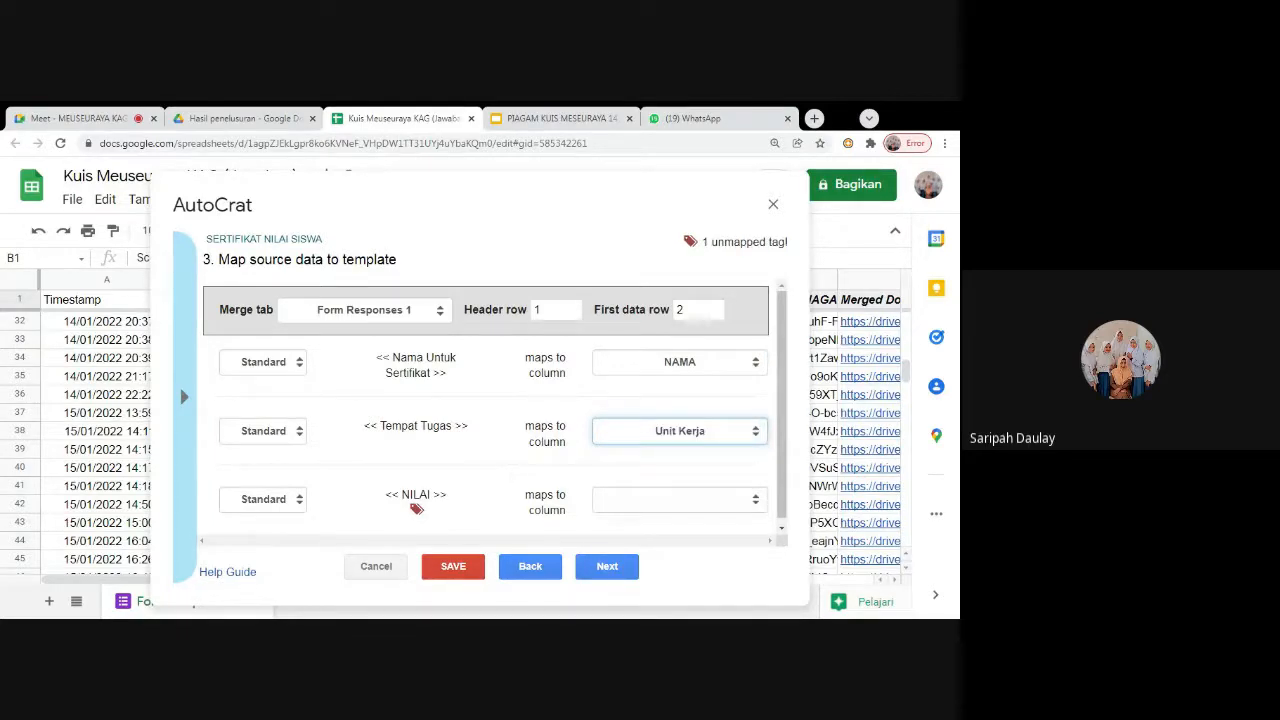
{"action": "left_click", "coordinate": [692, 492]}
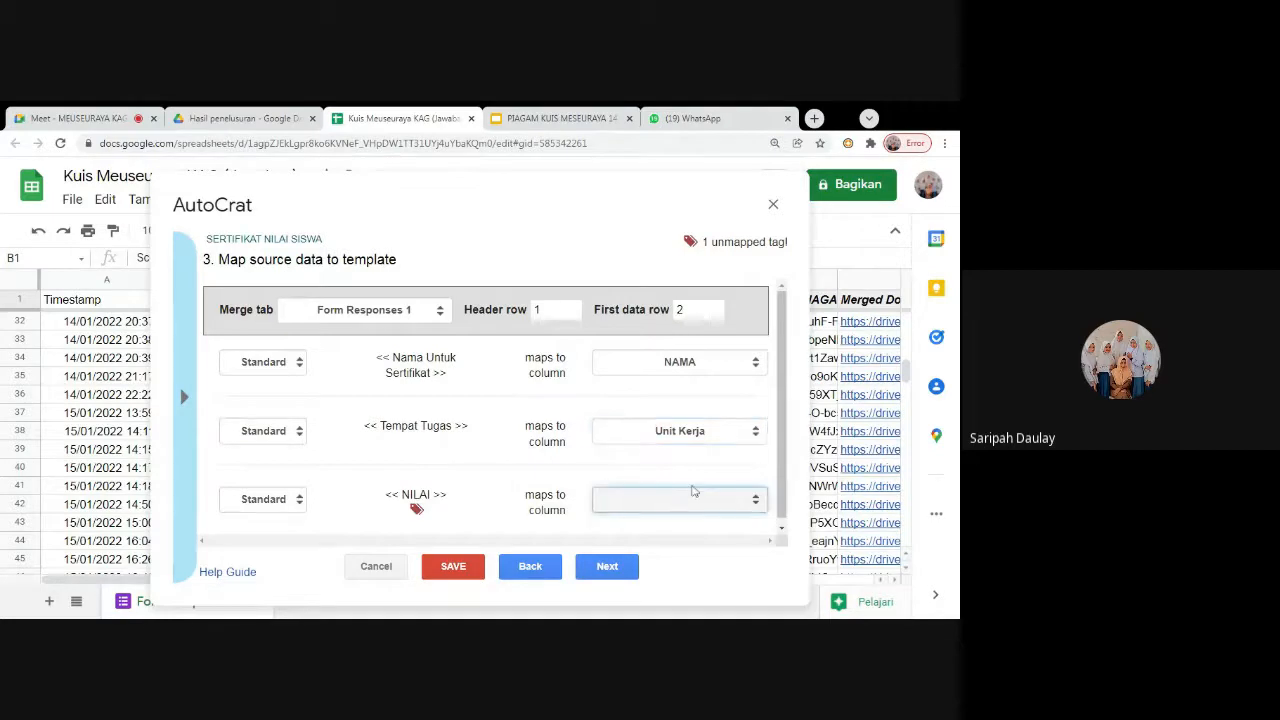
{"action": "left_click", "coordinate": [744, 366]}
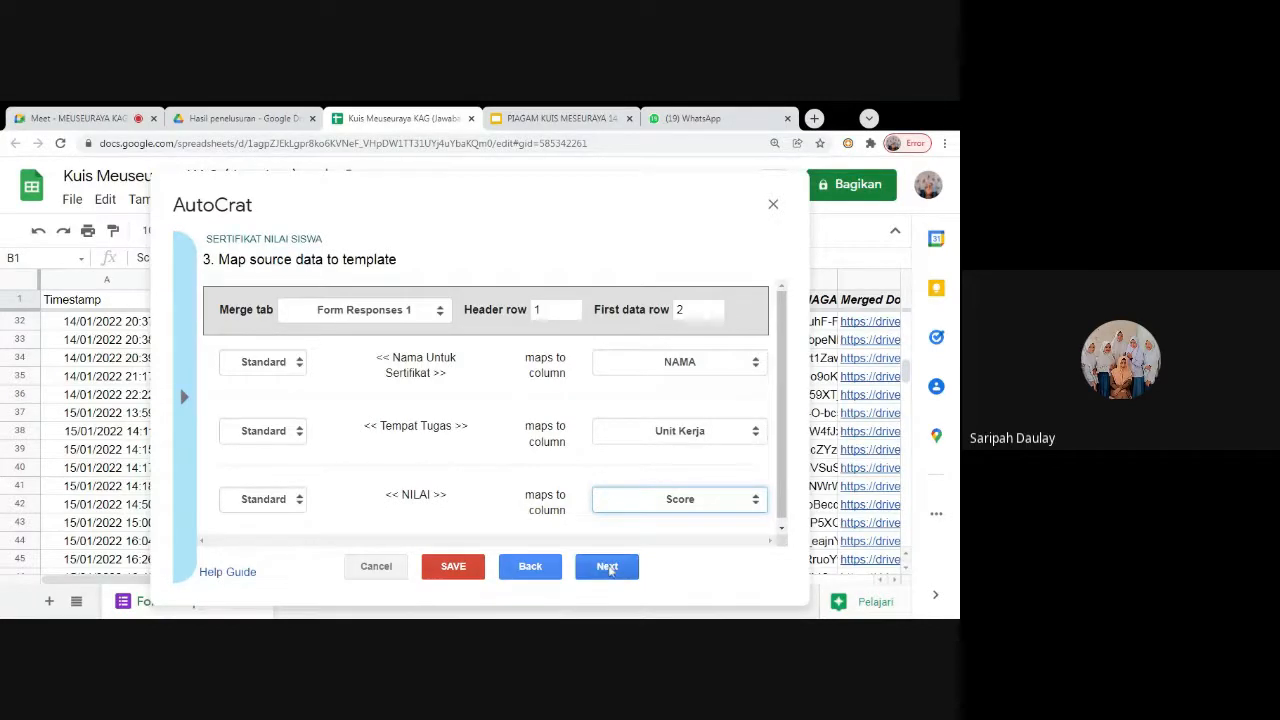
{"action": "left_click", "coordinate": [607, 567]}
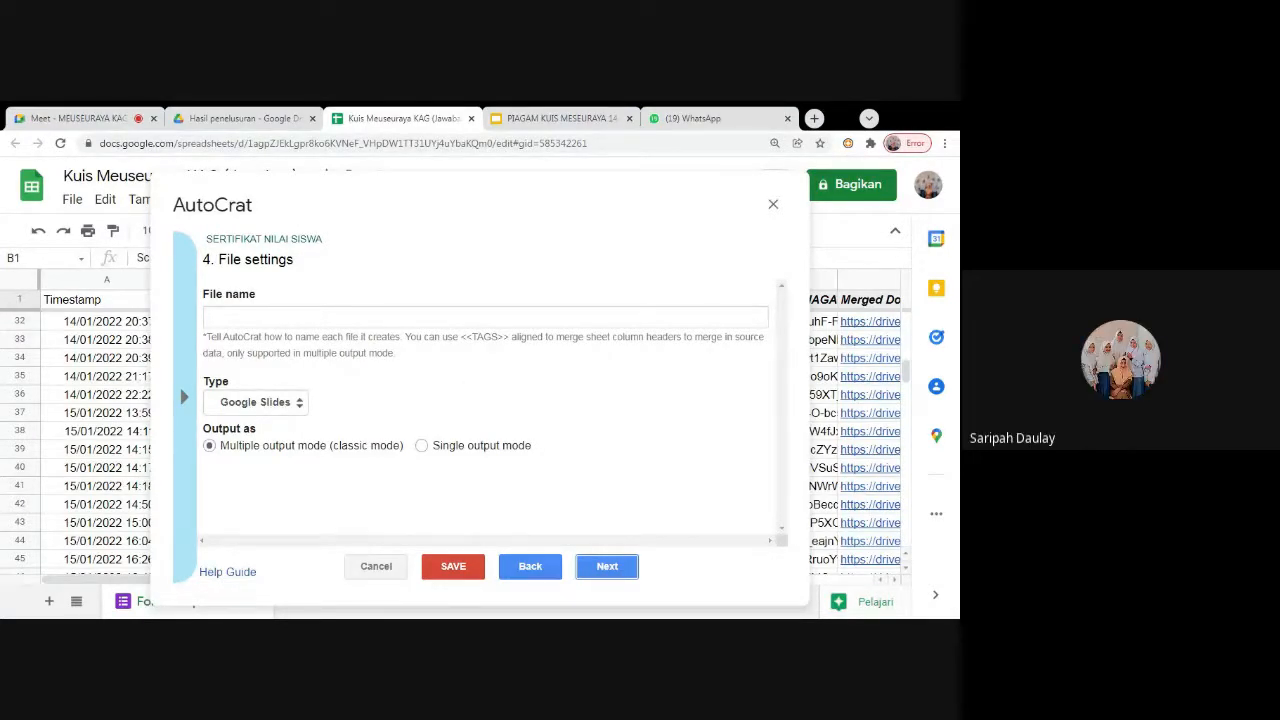
Set the output file name to <<NAMA>> and the type to PDF, and continue to the destination folder choice
{"action": "left_click", "coordinate": [212, 317]}
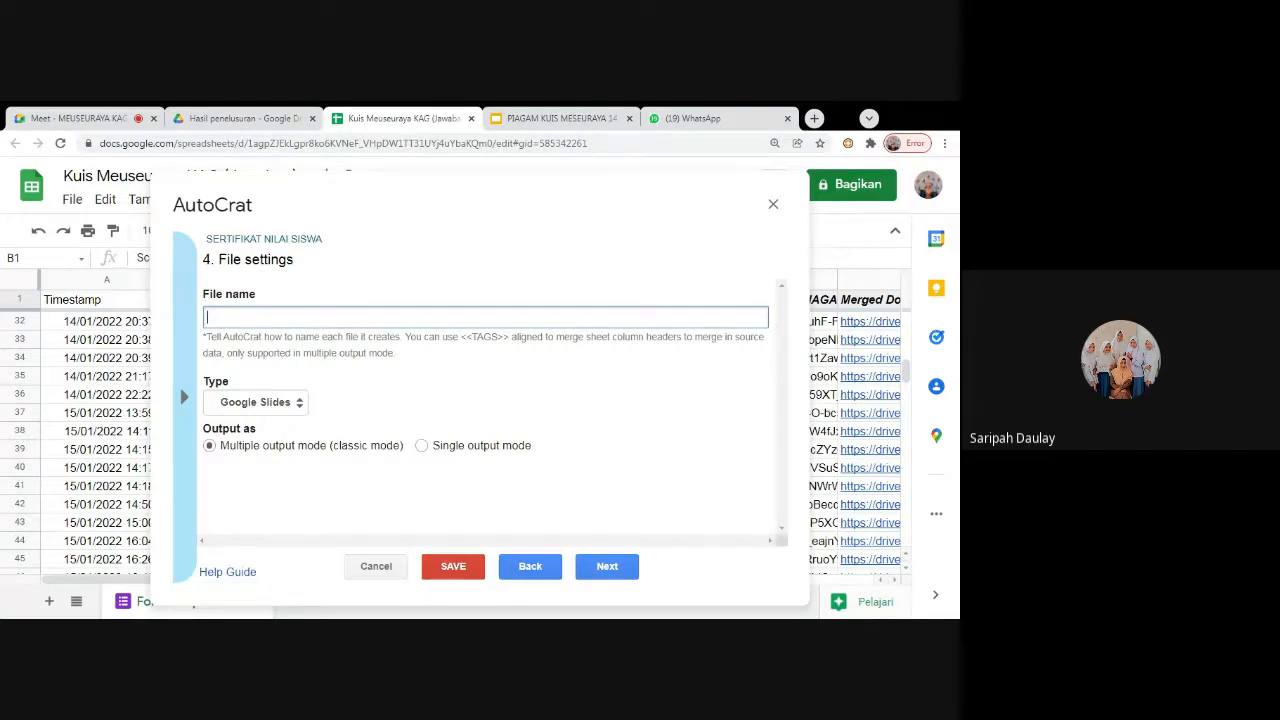
{"action": "type", "text": "<<NAMA>>"}
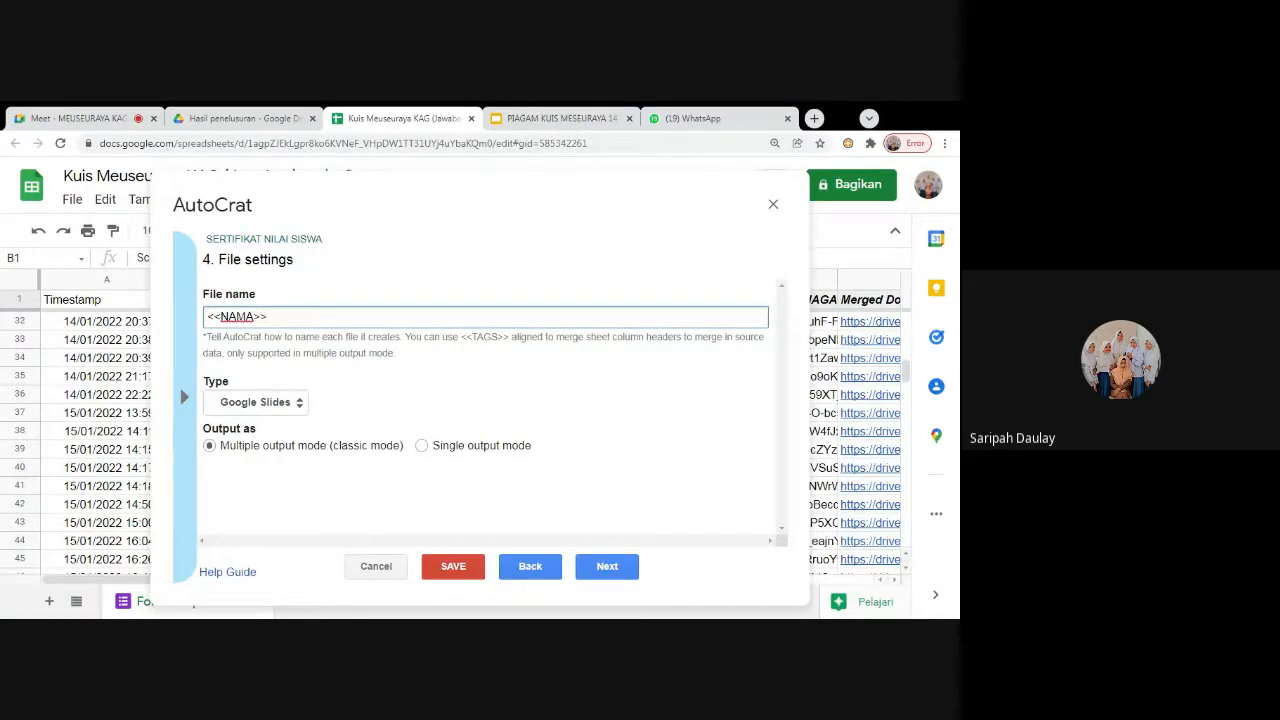
{"action": "left_click", "coordinate": [237, 405]}
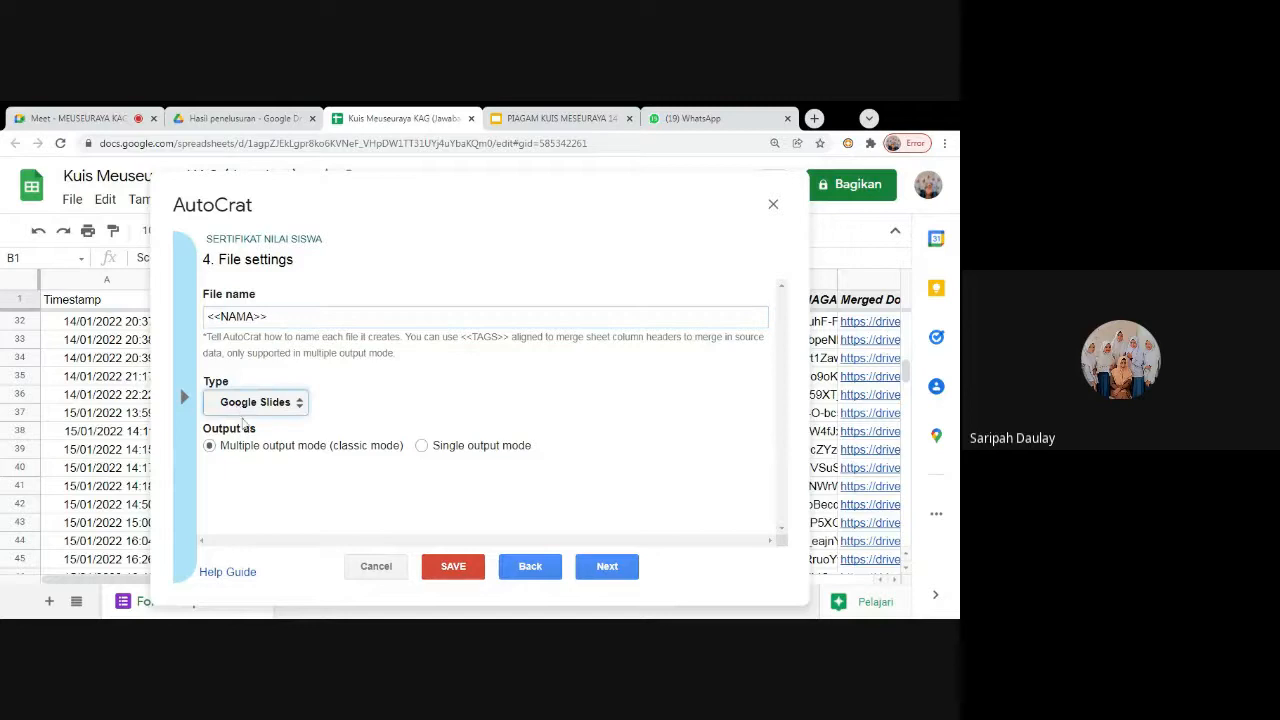
{"action": "left_click", "coordinate": [243, 422]}
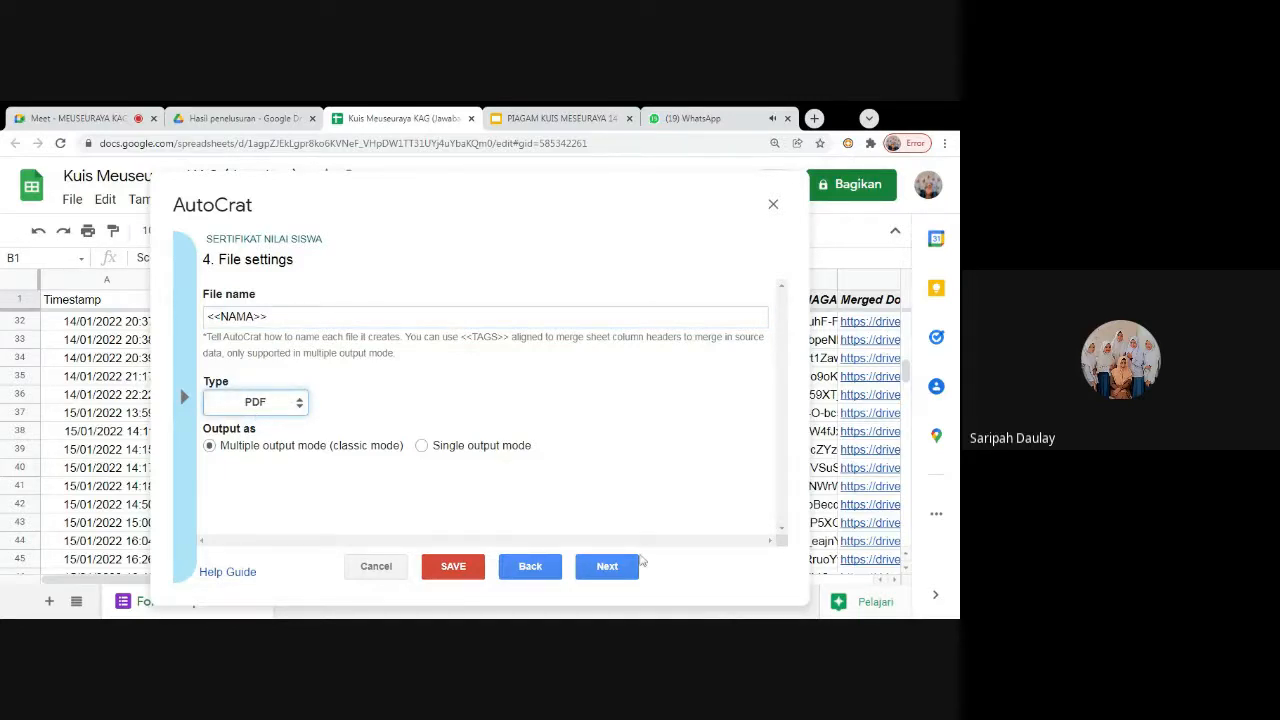
{"action": "left_click", "coordinate": [605, 566]}
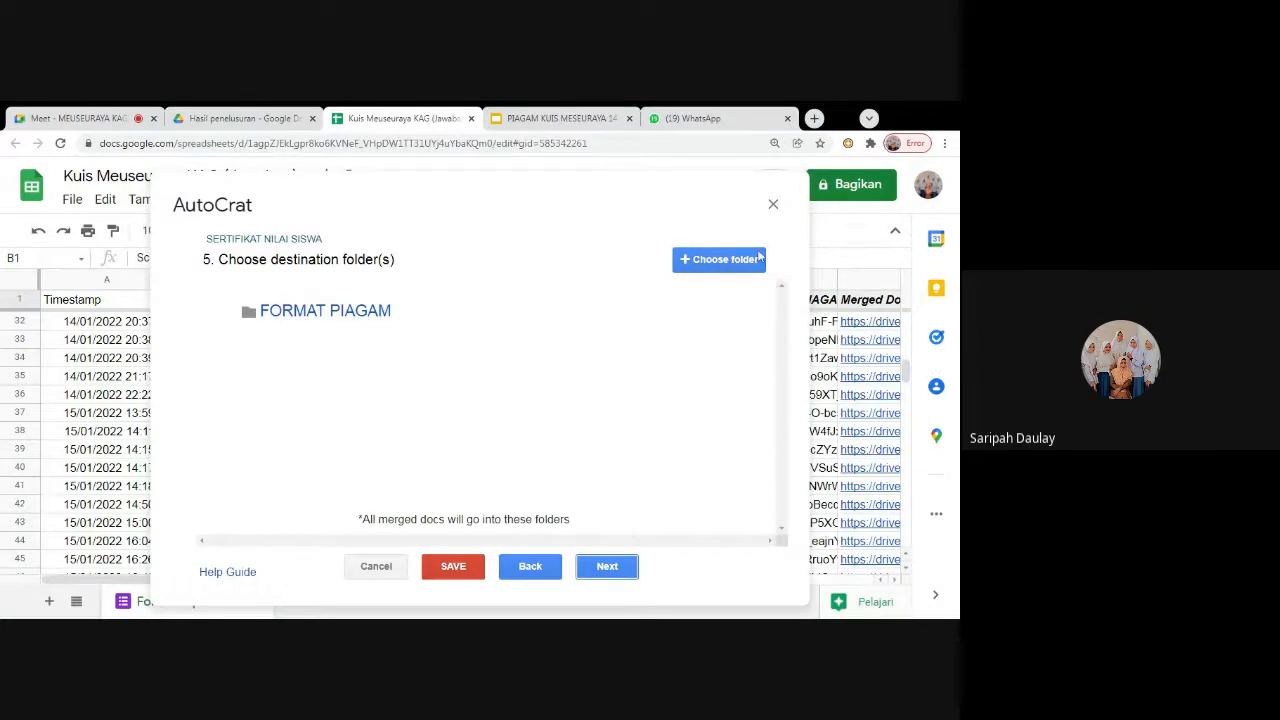
Add the FORMAT PIAGAM folder from Drive as another destination for the merged documents
{"action": "left_click", "coordinate": [722, 264]}
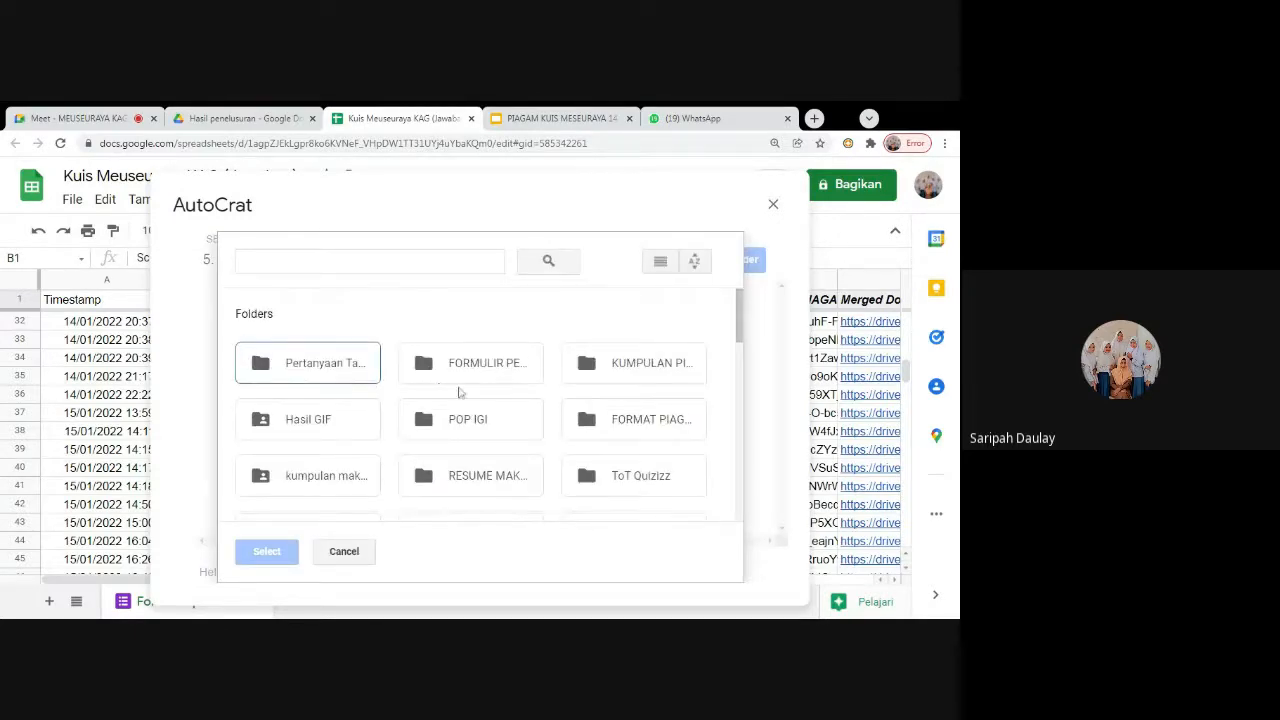
{"action": "scroll", "coordinate": [430, 390], "scroll_direction": "down", "scroll_amount": 2}
{"action": "scroll", "coordinate": [674, 372], "scroll_direction": "up", "scroll_amount": 1}
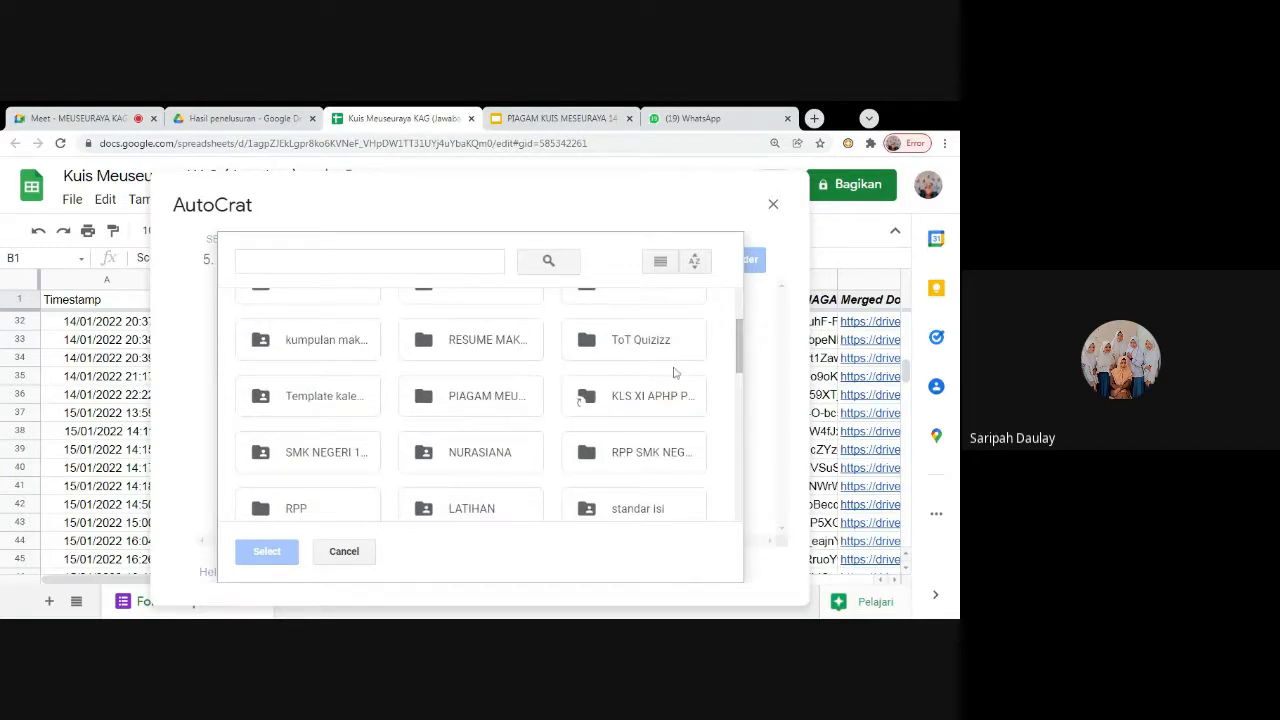
{"action": "scroll", "coordinate": [674, 372], "scroll_direction": "up", "scroll_amount": 3}
{"action": "left_click", "coordinate": [640, 421]}
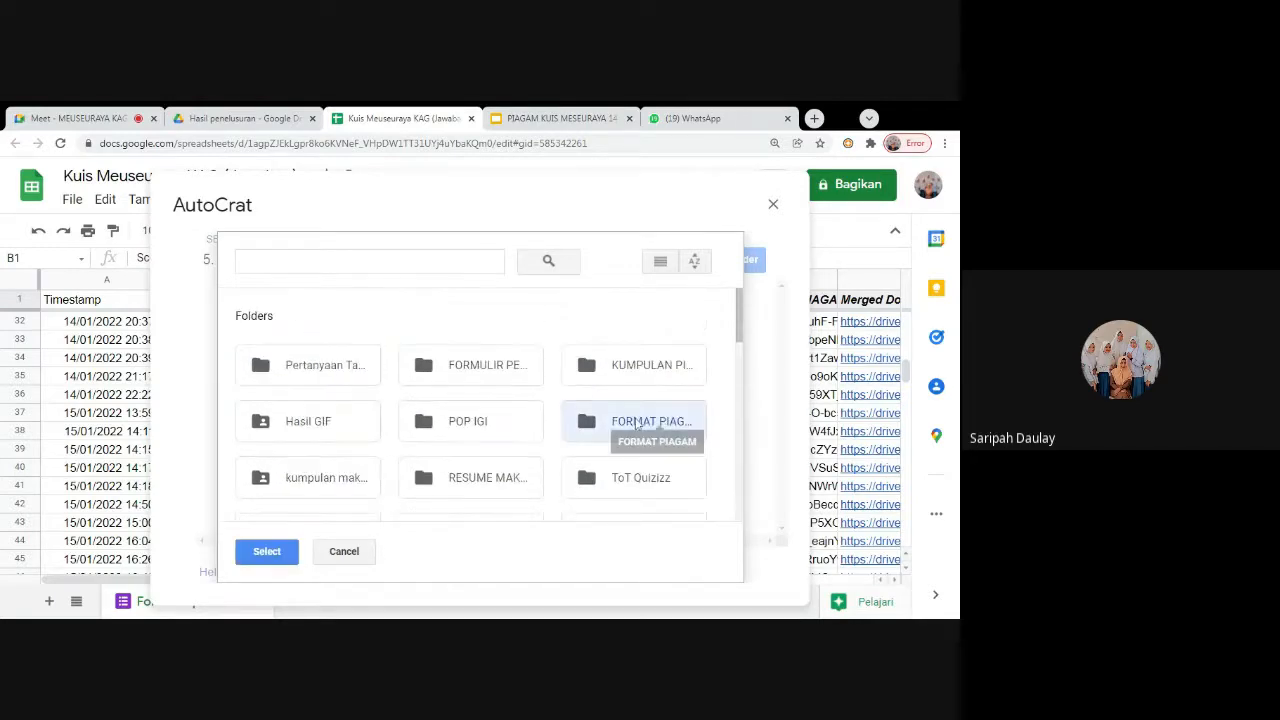
{"action": "left_click", "coordinate": [252, 560]}
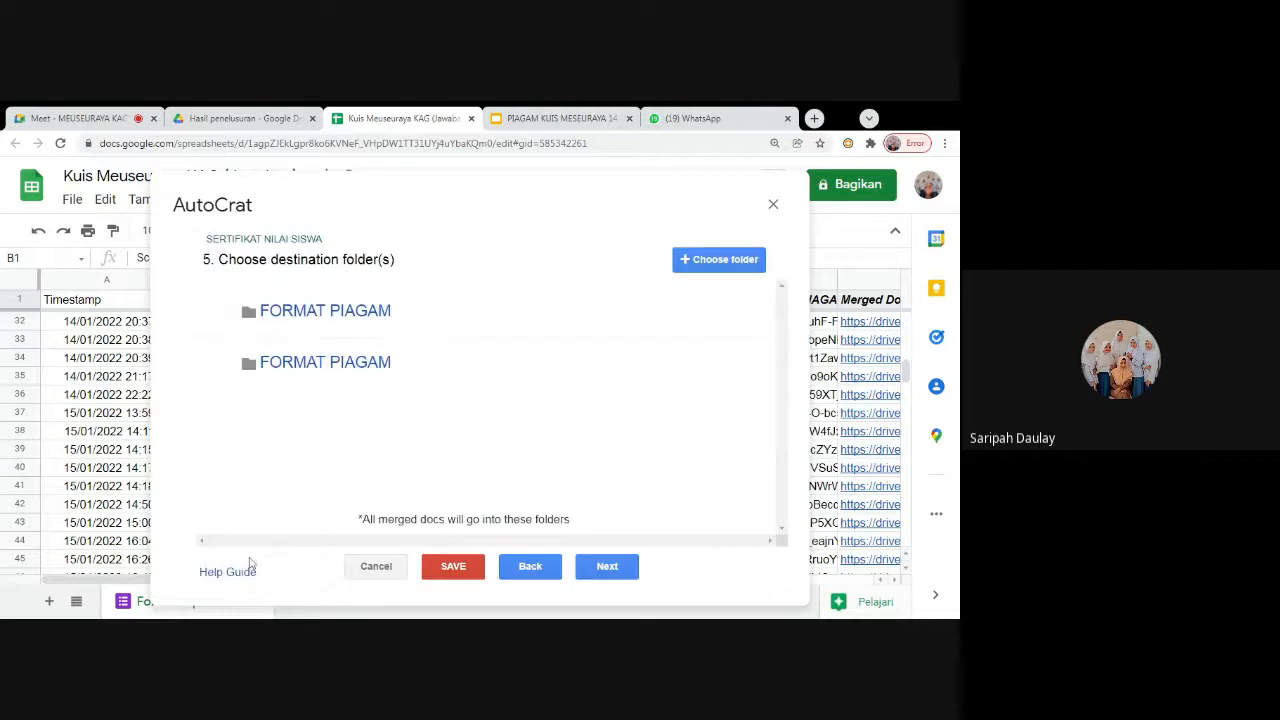
Remove the duplicate FORMAT PIAGAM entry from the destination folders
{"action": "mouse_move", "coordinate": [484, 380]}
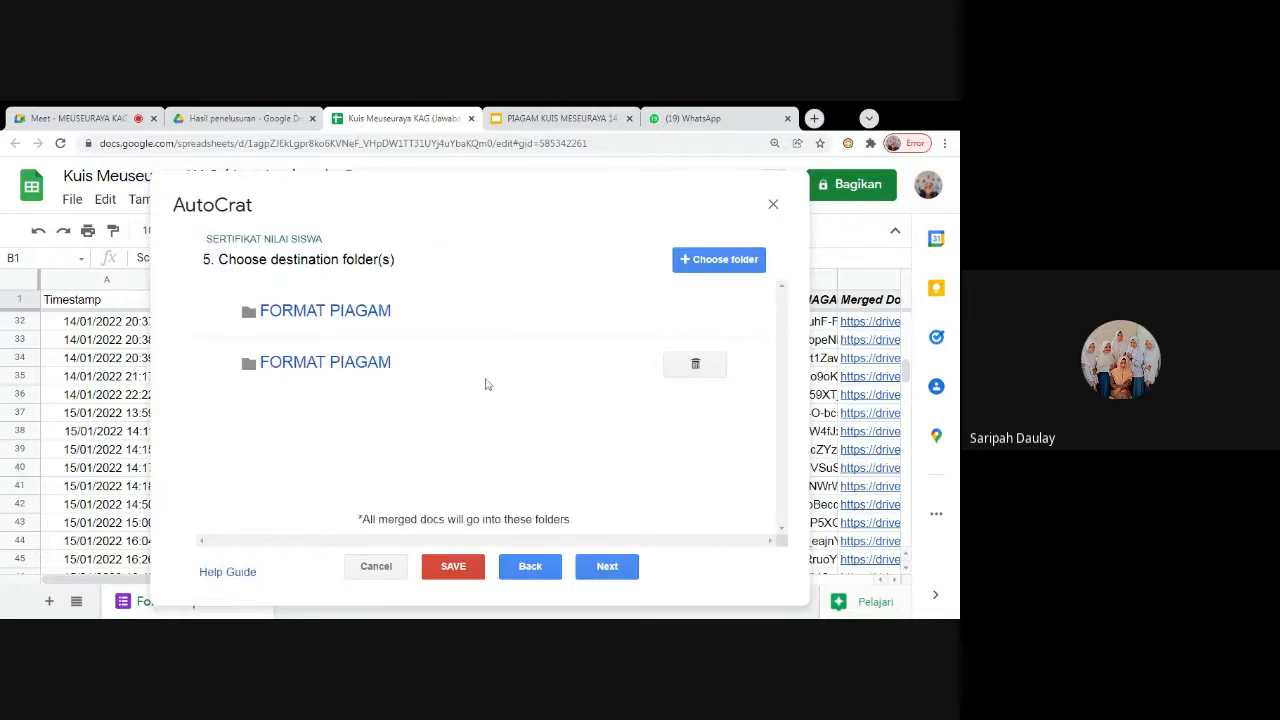
{"action": "left_click", "coordinate": [697, 366]}
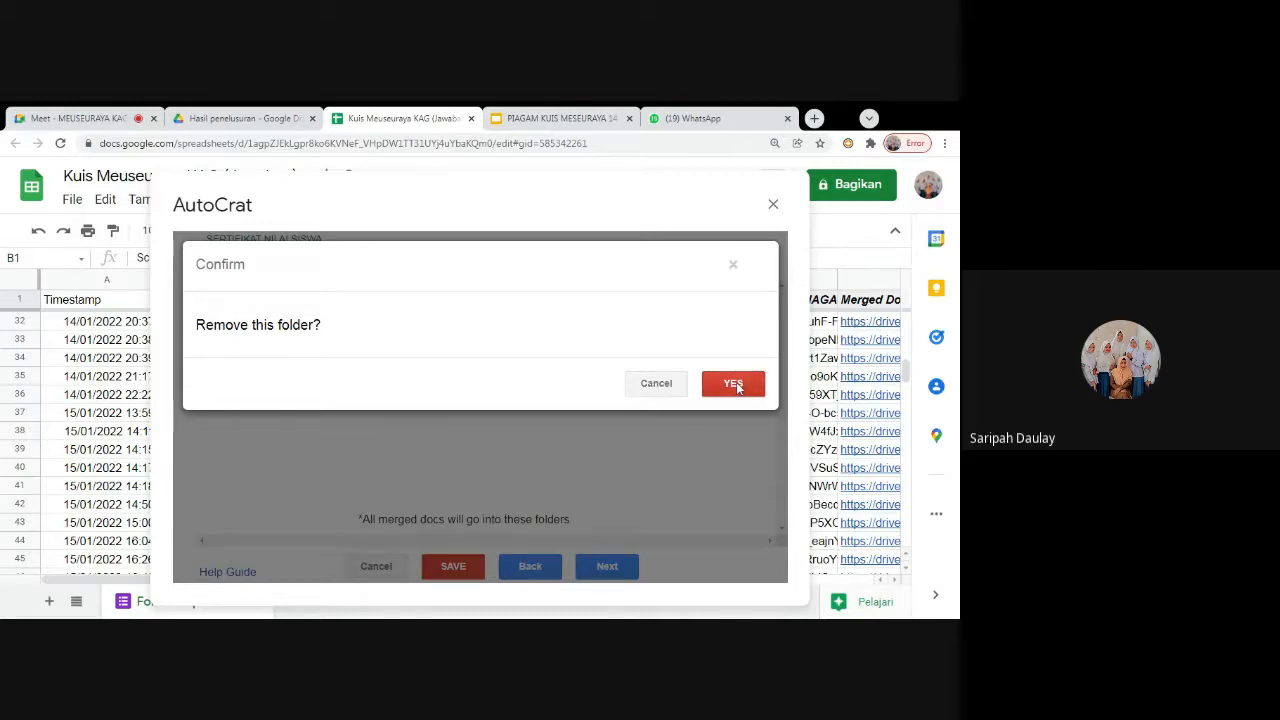
{"action": "left_click", "coordinate": [668, 384]}
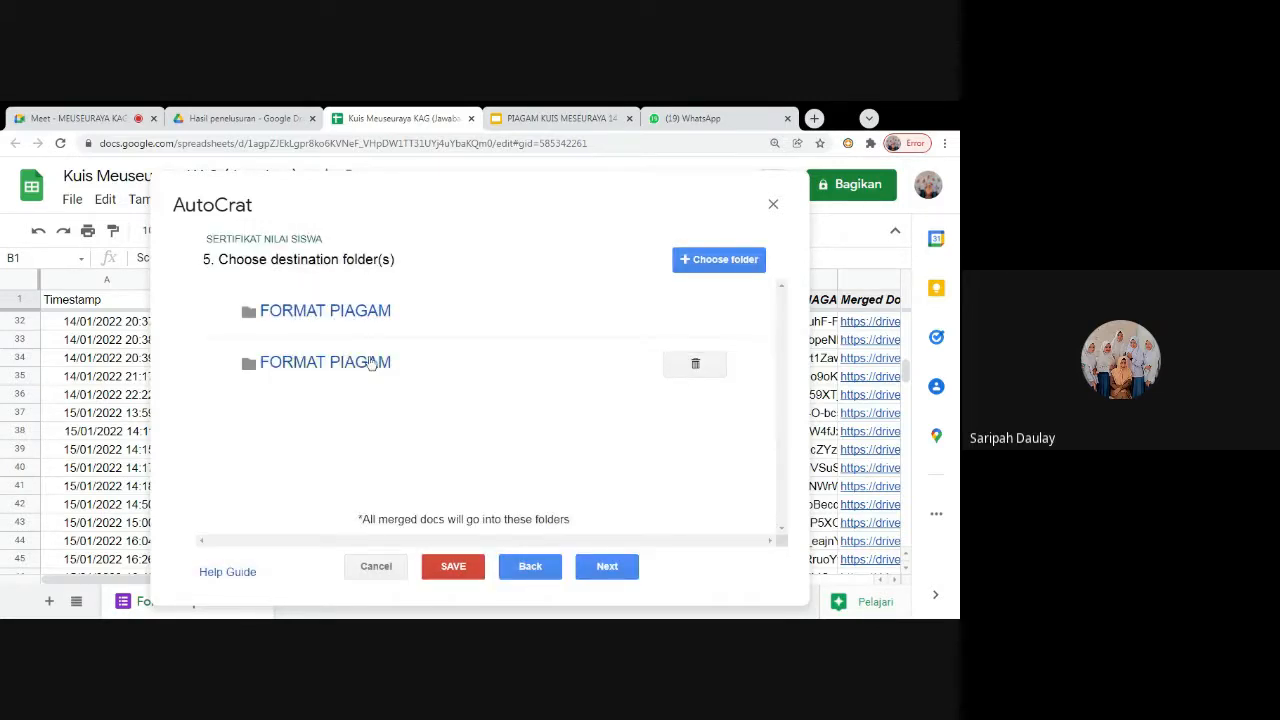
{"action": "left_click", "coordinate": [703, 364]}
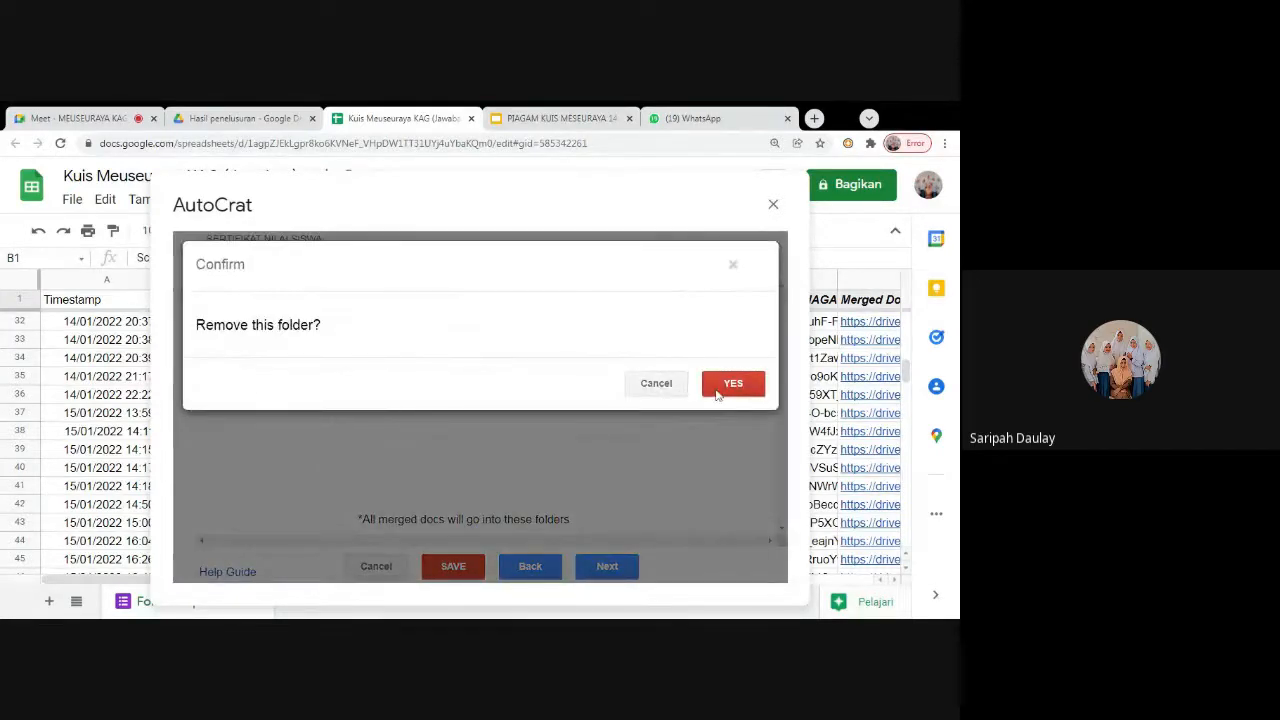
{"action": "left_click", "coordinate": [716, 389]}
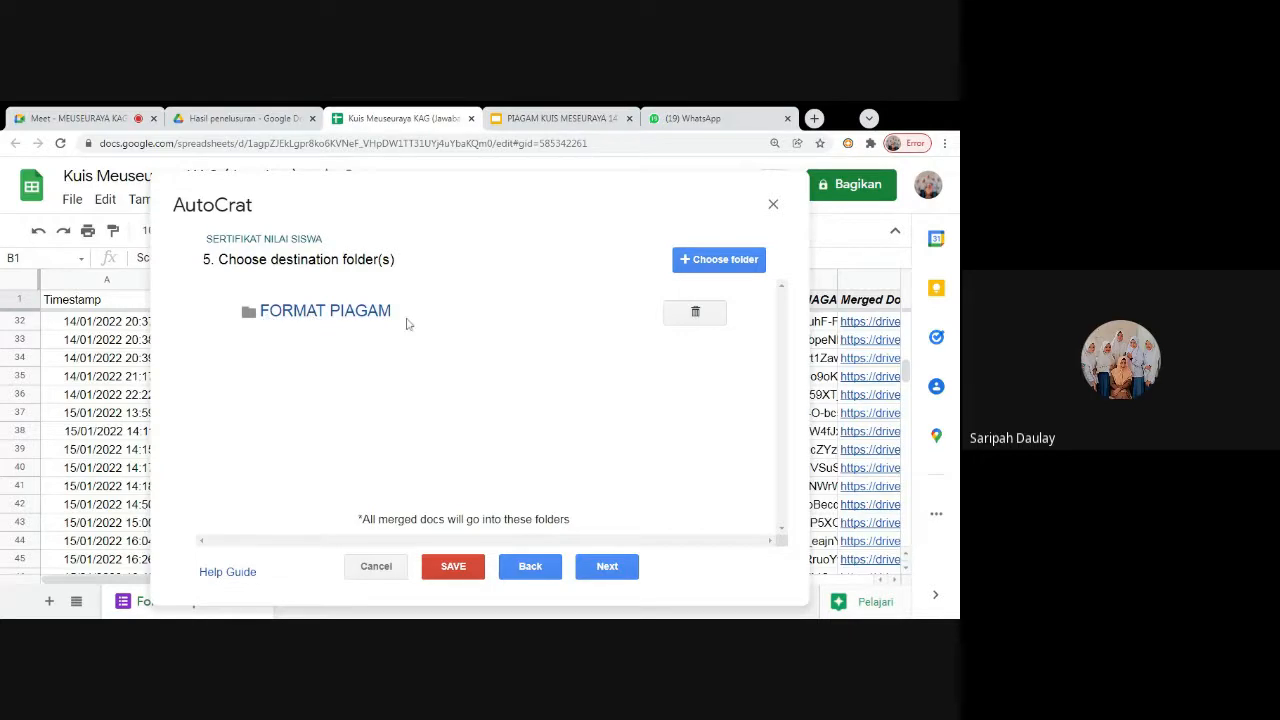
Keep the remaining destination folder and skip the optional dynamic folder reference and merge condition to reach the sharing settings
{"action": "left_click", "coordinate": [614, 567]}
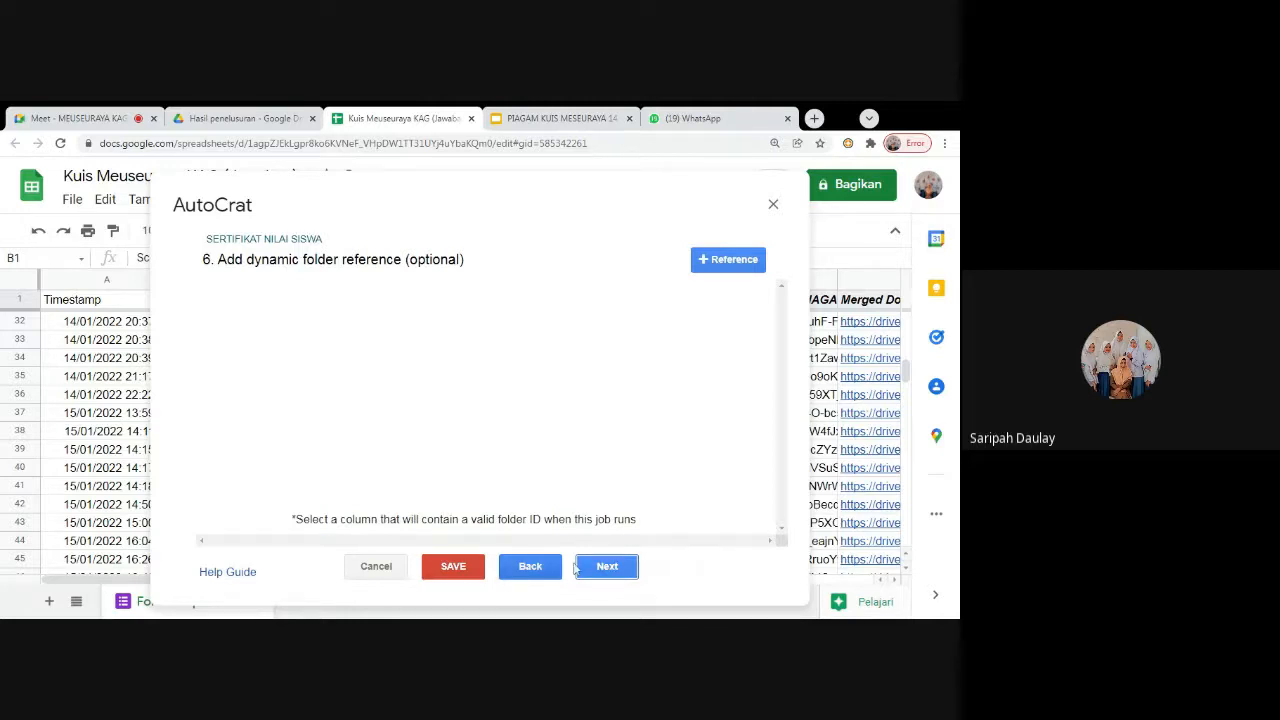
{"action": "left_click", "coordinate": [578, 567]}
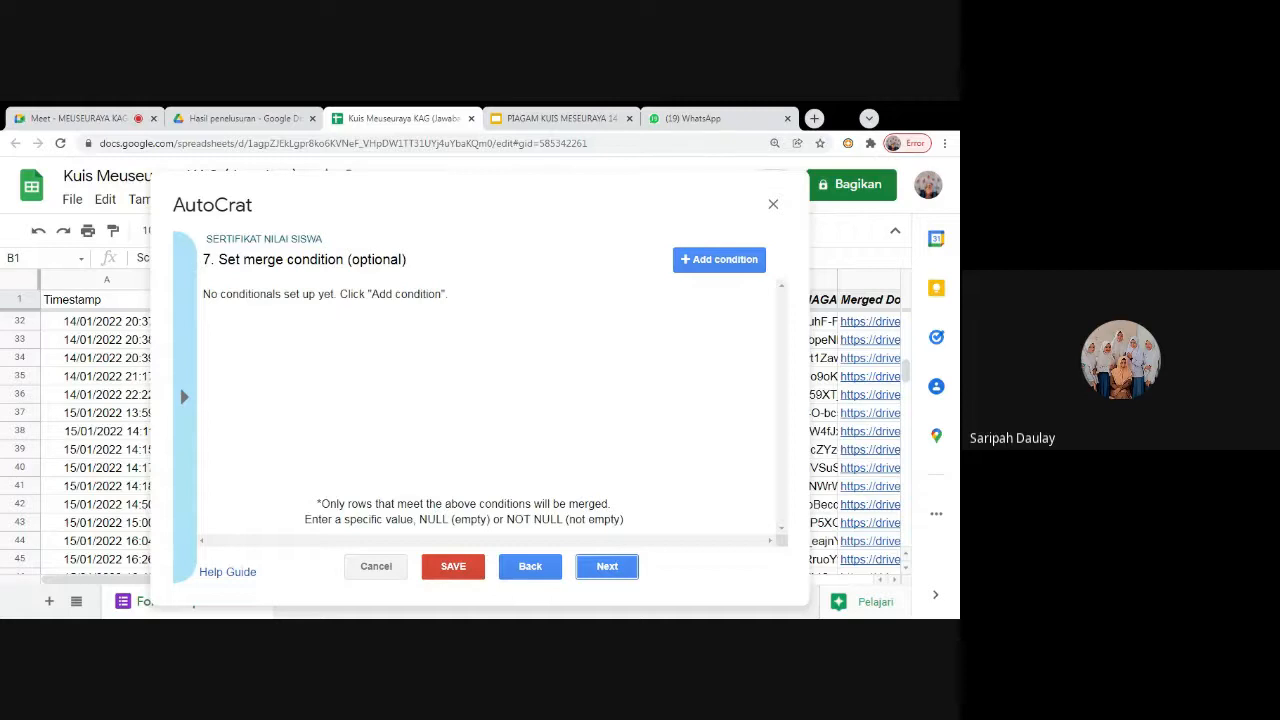
{"action": "left_click", "coordinate": [605, 568]}
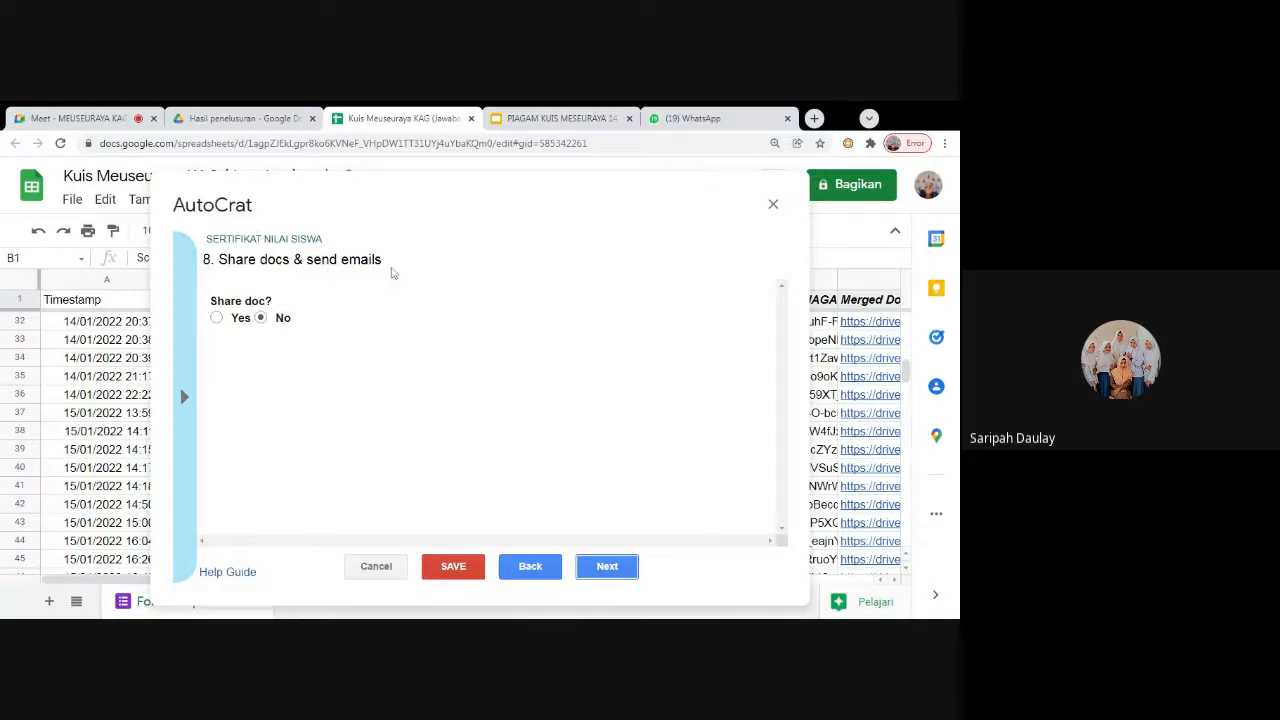
Turn on document sharing and set the email recipient to the <<EMAIL>> tag
{"action": "left_click", "coordinate": [216, 318]}
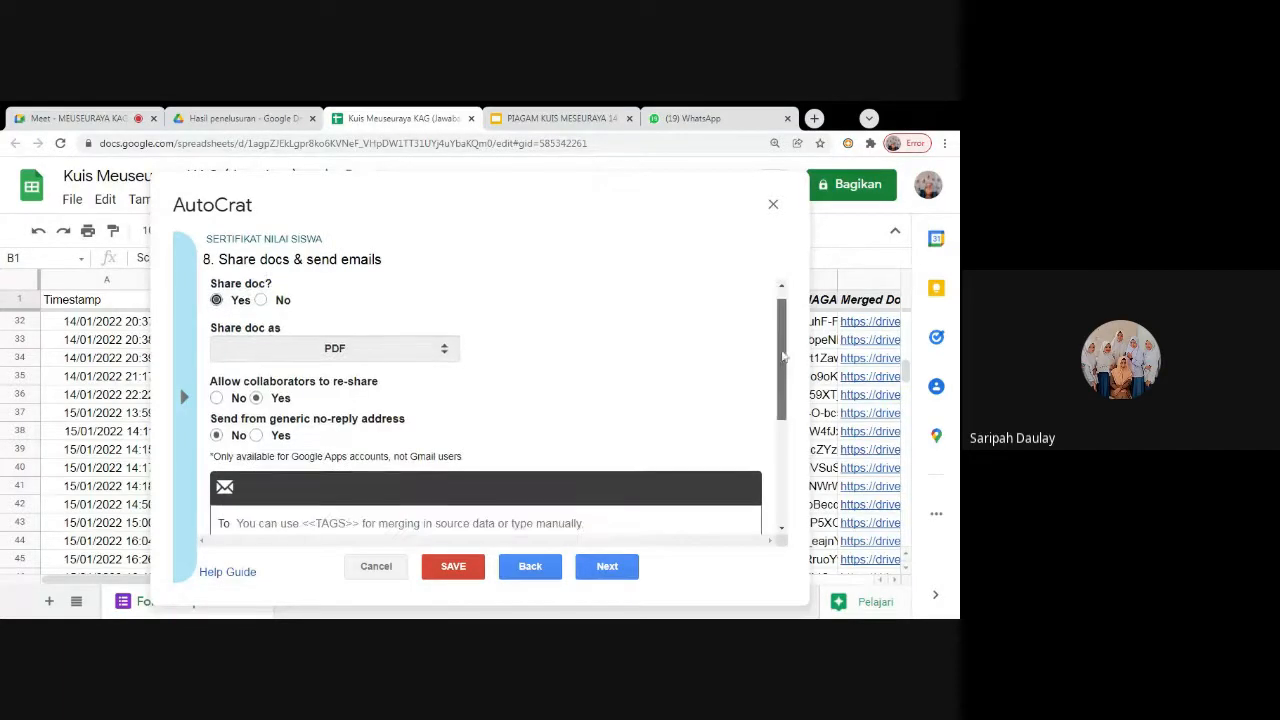
{"action": "left_click_drag", "start_coordinate": [784, 340], "coordinate": [786, 372]}
{"action": "scroll", "coordinate": [700, 376], "scroll_direction": "up", "scroll_amount": 1}
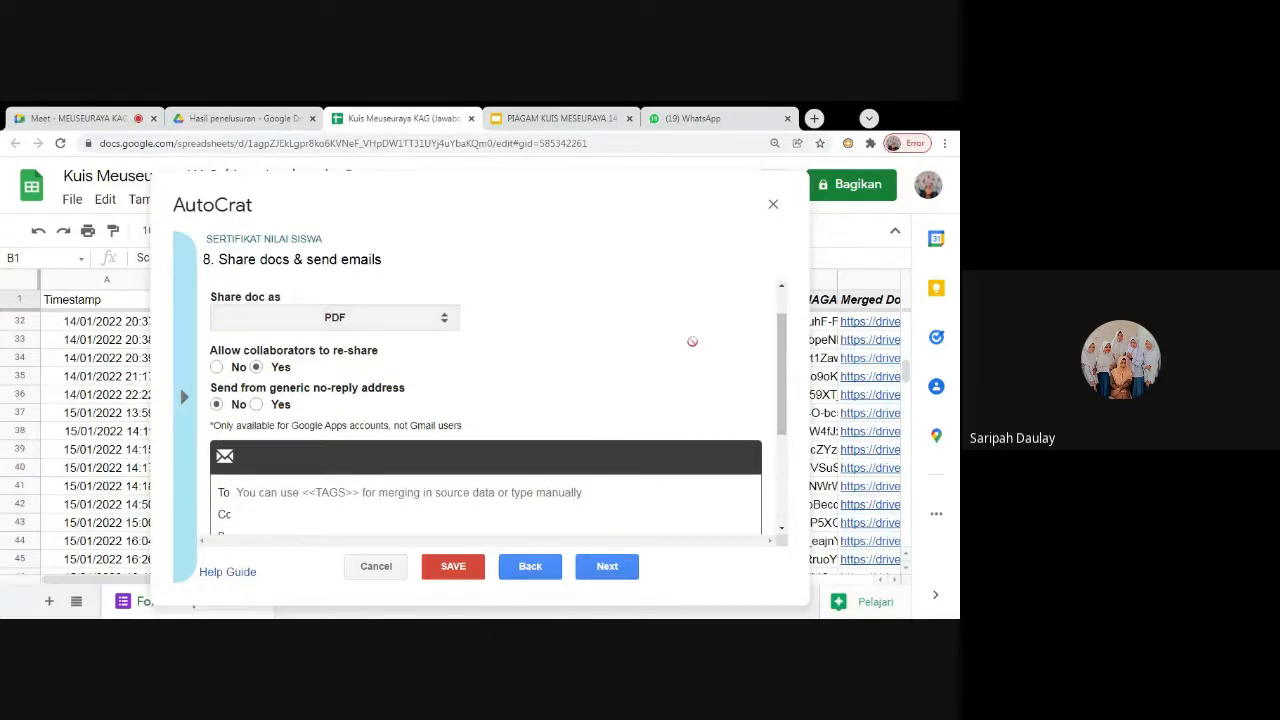
{"action": "left_click_drag", "start_coordinate": [786, 370], "coordinate": [785, 460]}
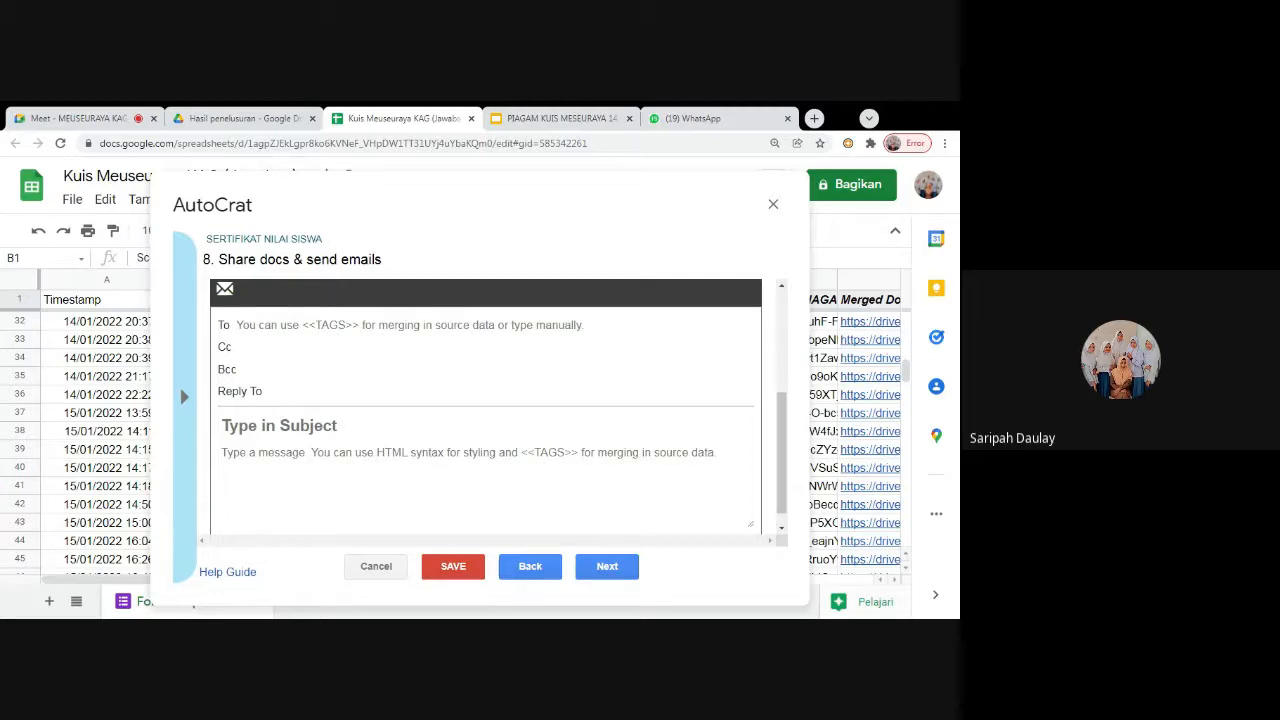
{"action": "left_click", "coordinate": [446, 325]}
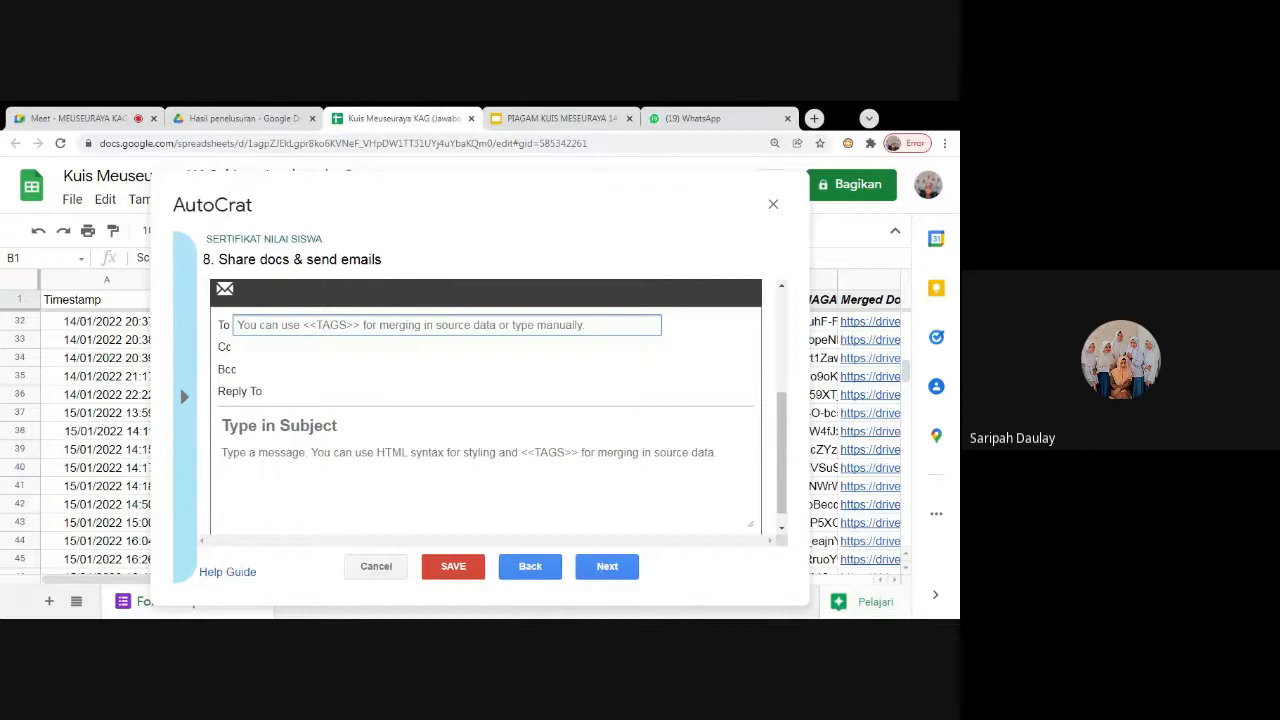
{"action": "type", "text": "<<"}
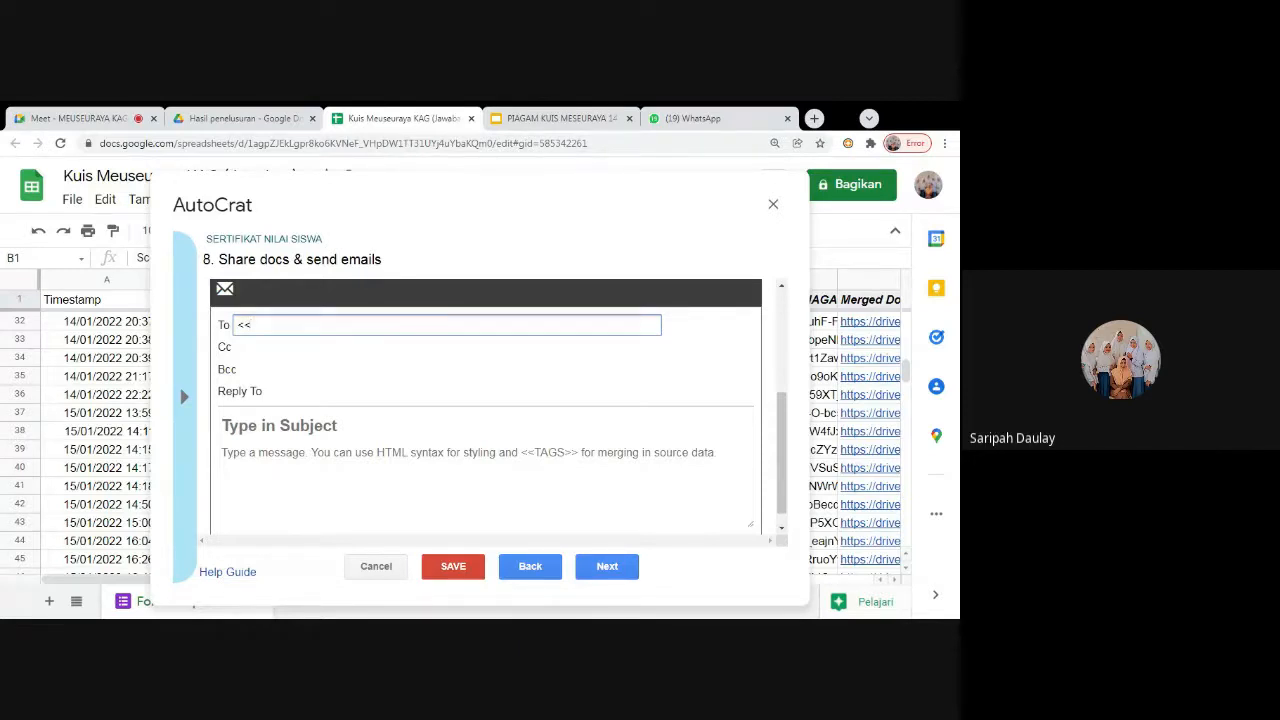
{"action": "type", "text": "EMAIL>>"}
Set the email subject to "SERTIFIKAT NILAI SISWA" and move on to the message body
{"action": "left_click", "coordinate": [280, 425]}
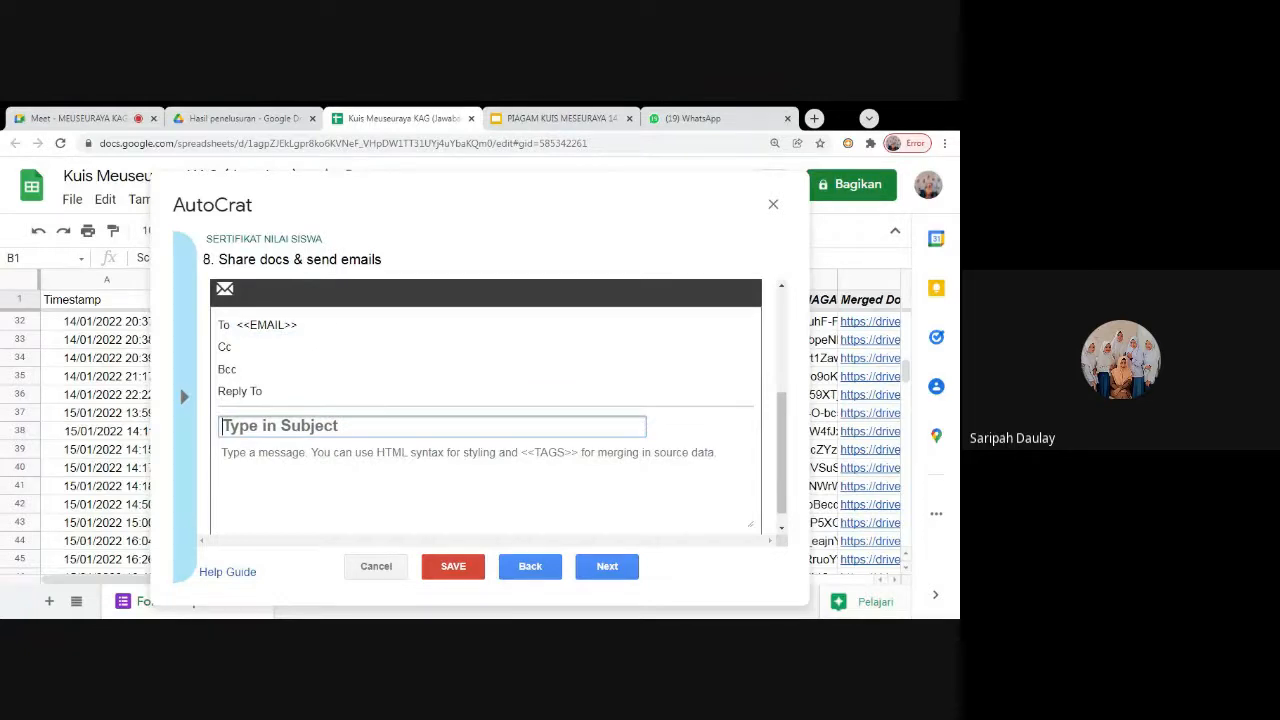
{"action": "type", "text": "SERTIFI"}
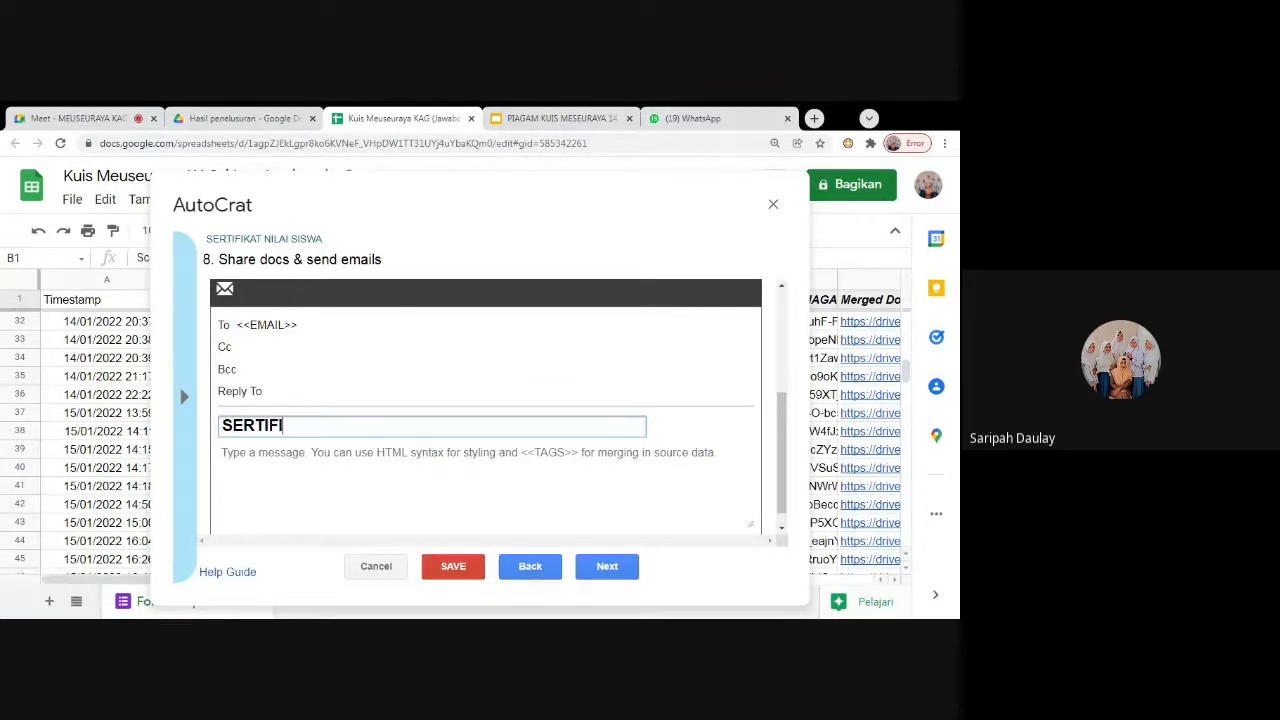
{"action": "type", "text": "KAT NILA"}
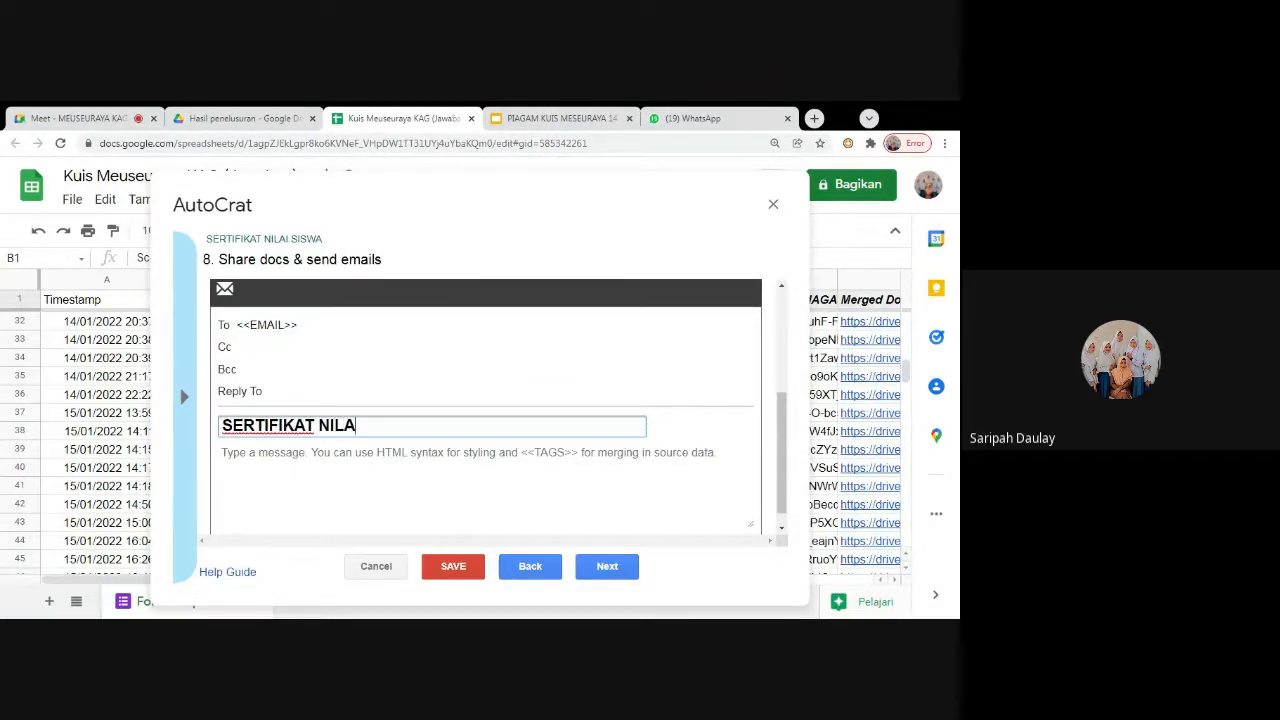
{"action": "type", "text": "I SISWA"}
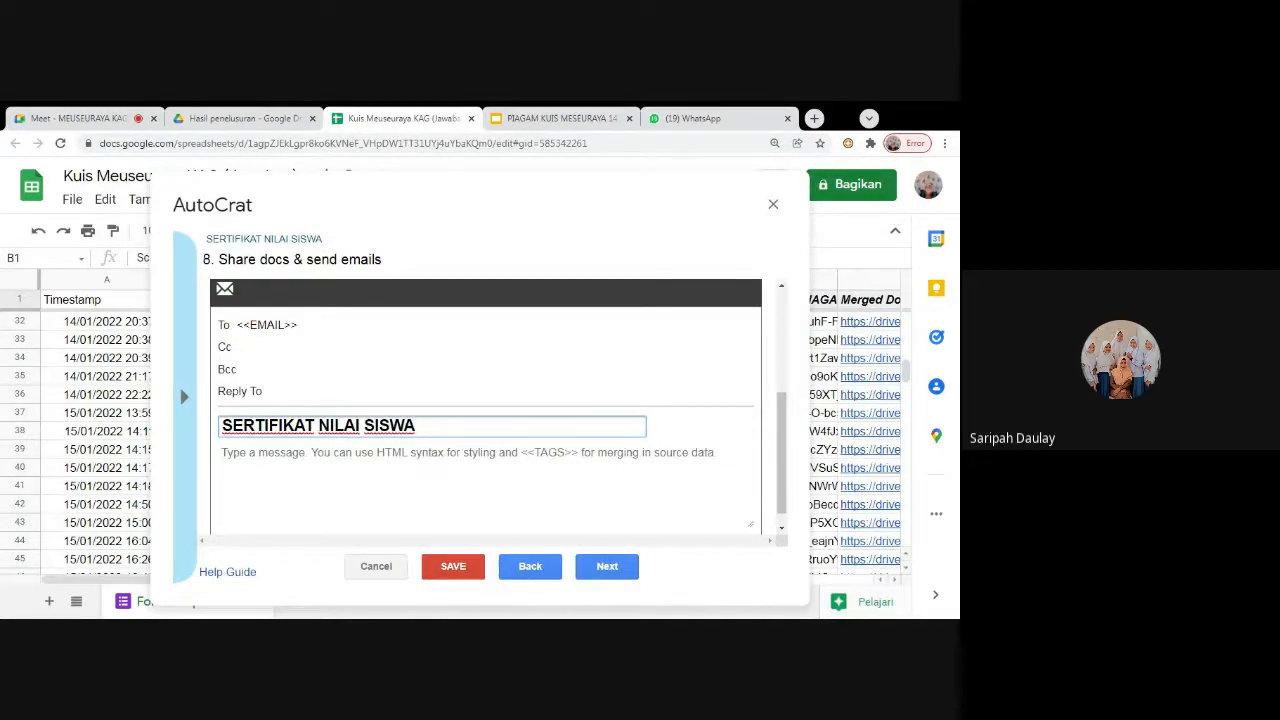
{"action": "key", "text": "Tab"}
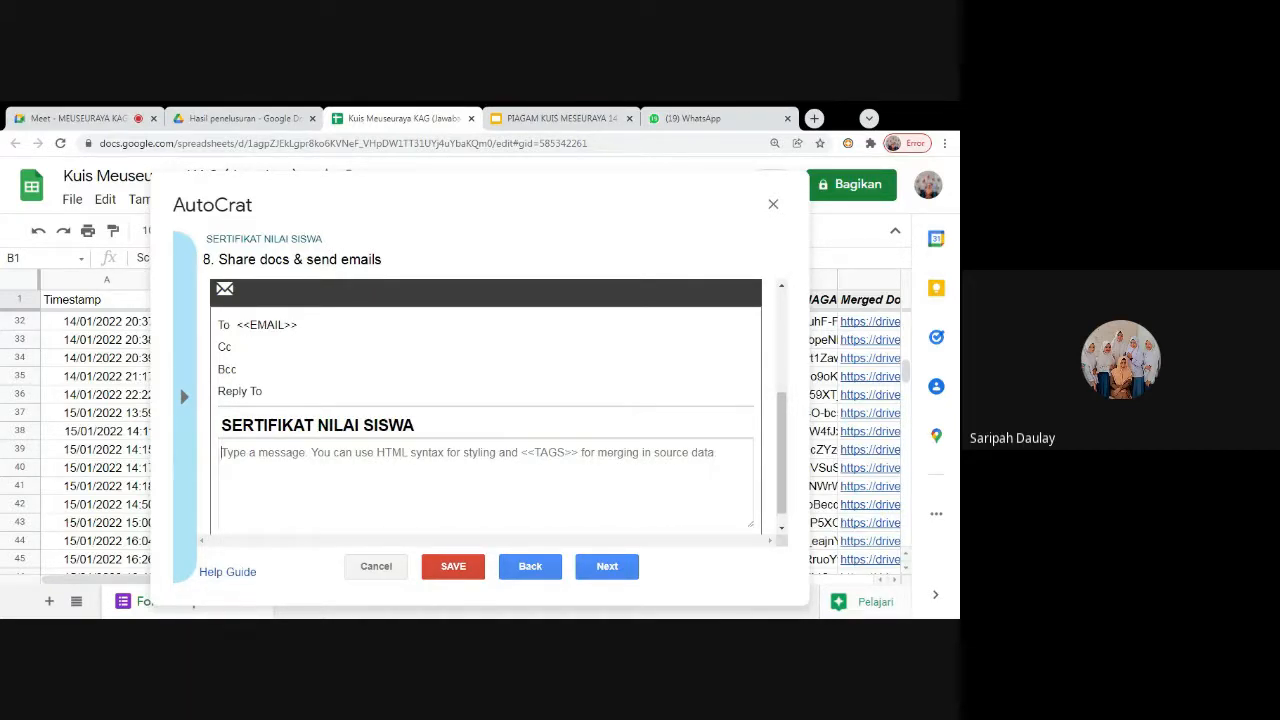
{"action": "type", "text": "SEM"}
{"action": "key", "text": "BackSpace"}
{"action": "key", "text": "BackSpace"}
{"action": "key", "text": "BackSpace"}
{"action": "type", "text": "Assla"}
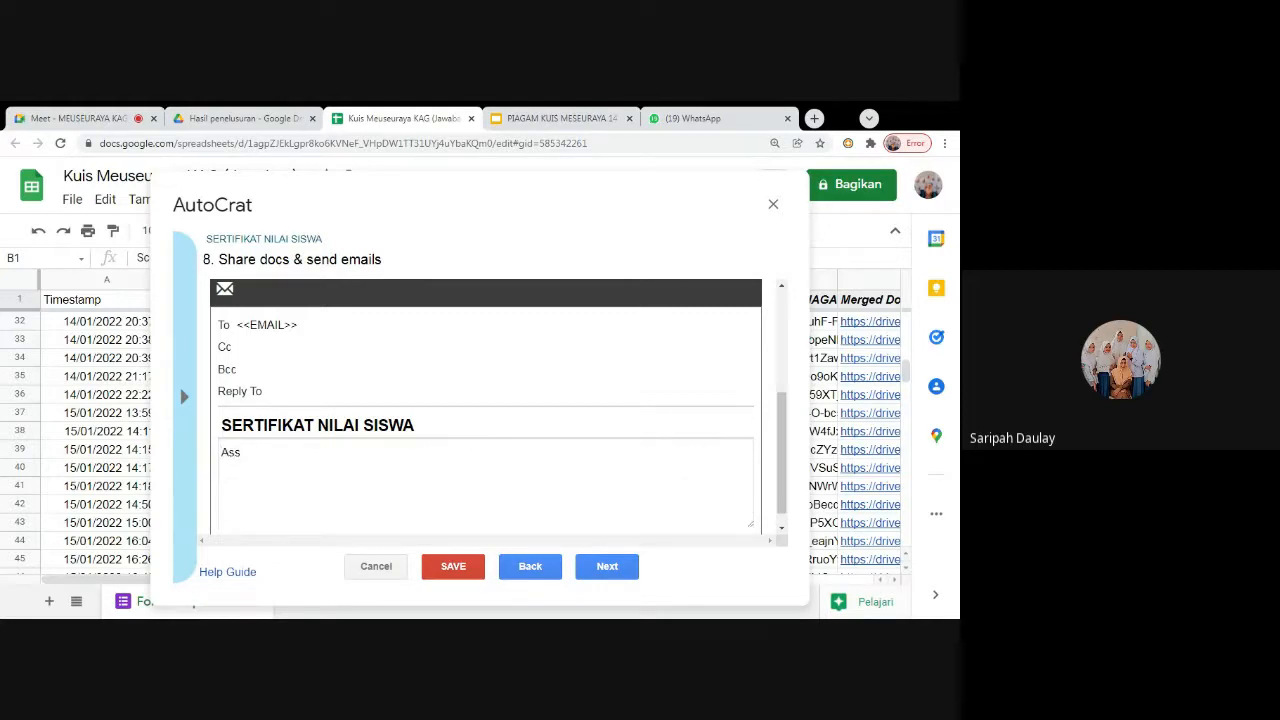
{"action": "key", "text": "BackSpace"}
{"action": "key", "text": "BackSpace"}
{"action": "type", "text": "a"}
{"action": "key", "text": "BackSpace"}
{"action": "key", "text": "BackSpace"}
{"action": "key", "text": "BackSpace"}
{"action": "key", "text": "BackSpace"}
{"action": "key", "text": "BackSpace"}
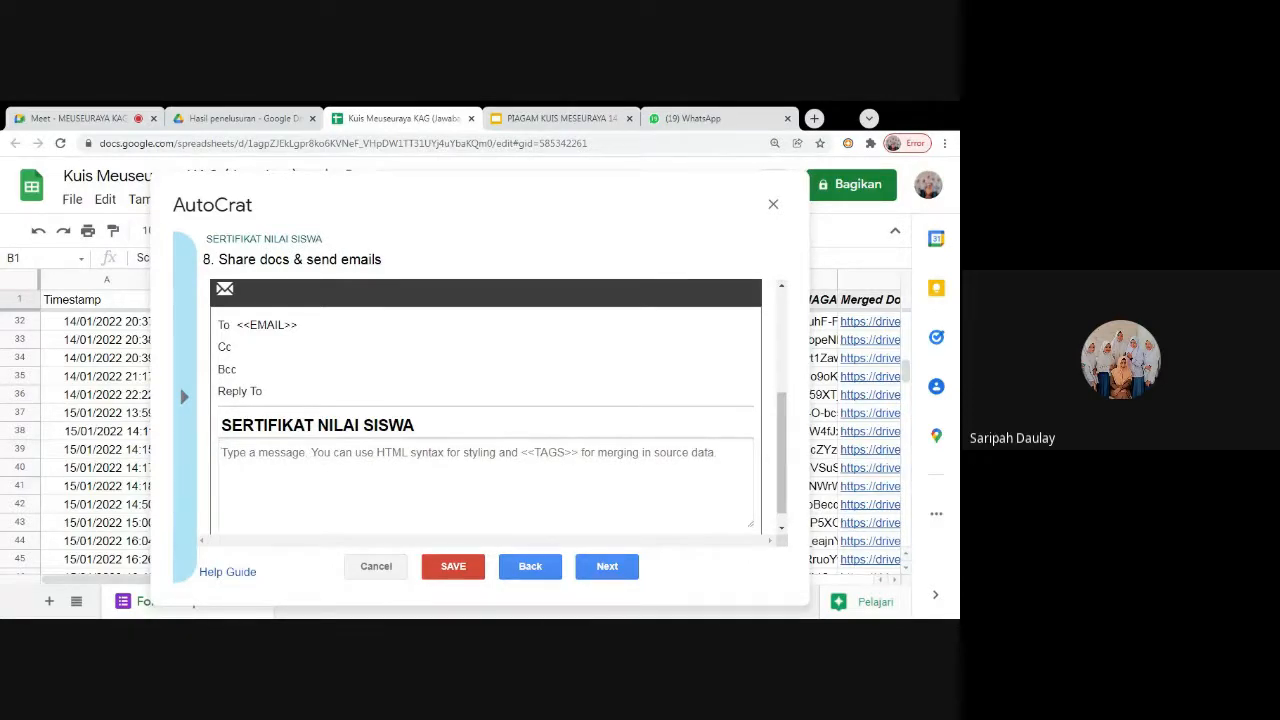
Write the opening lines of the email message: "Assalamu'alaikum Wr. Wb", "Kepada Yth :" and "Bapak / Ibu <<NAMA>>"
{"action": "type", "text": "Assala"}
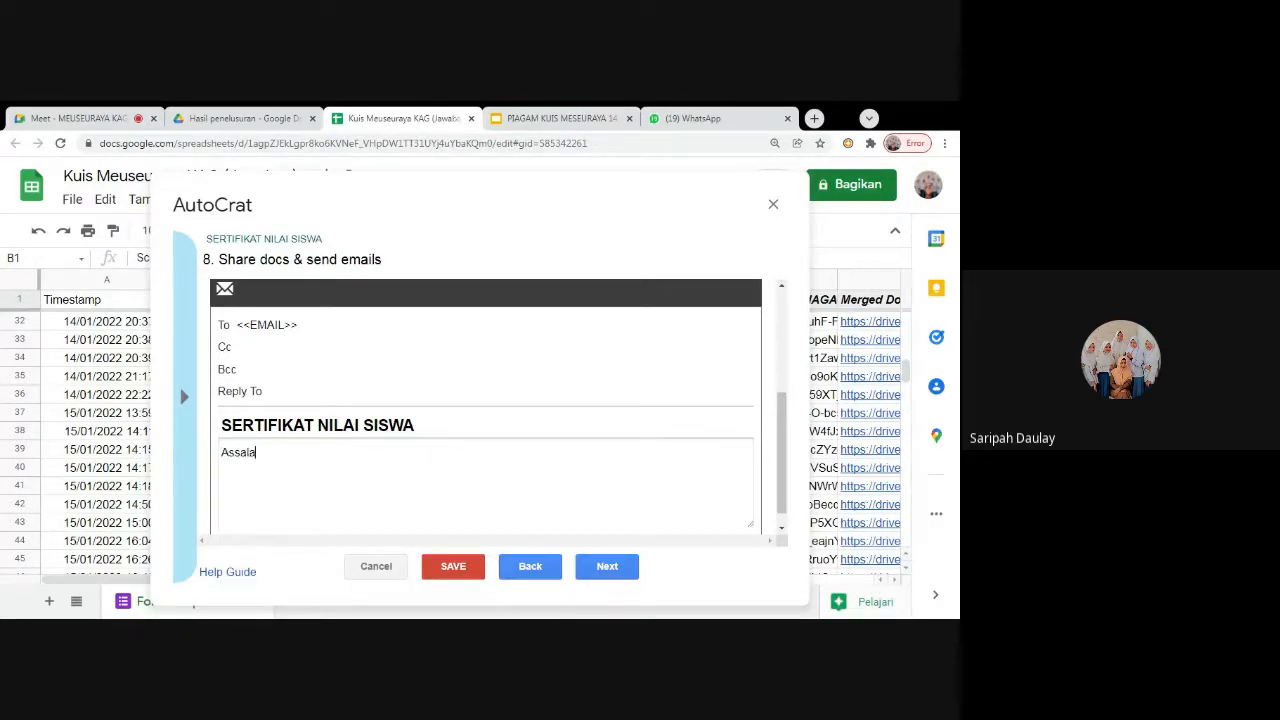
{"action": "type", "text": "mu'alaikum Wr. Wb"}
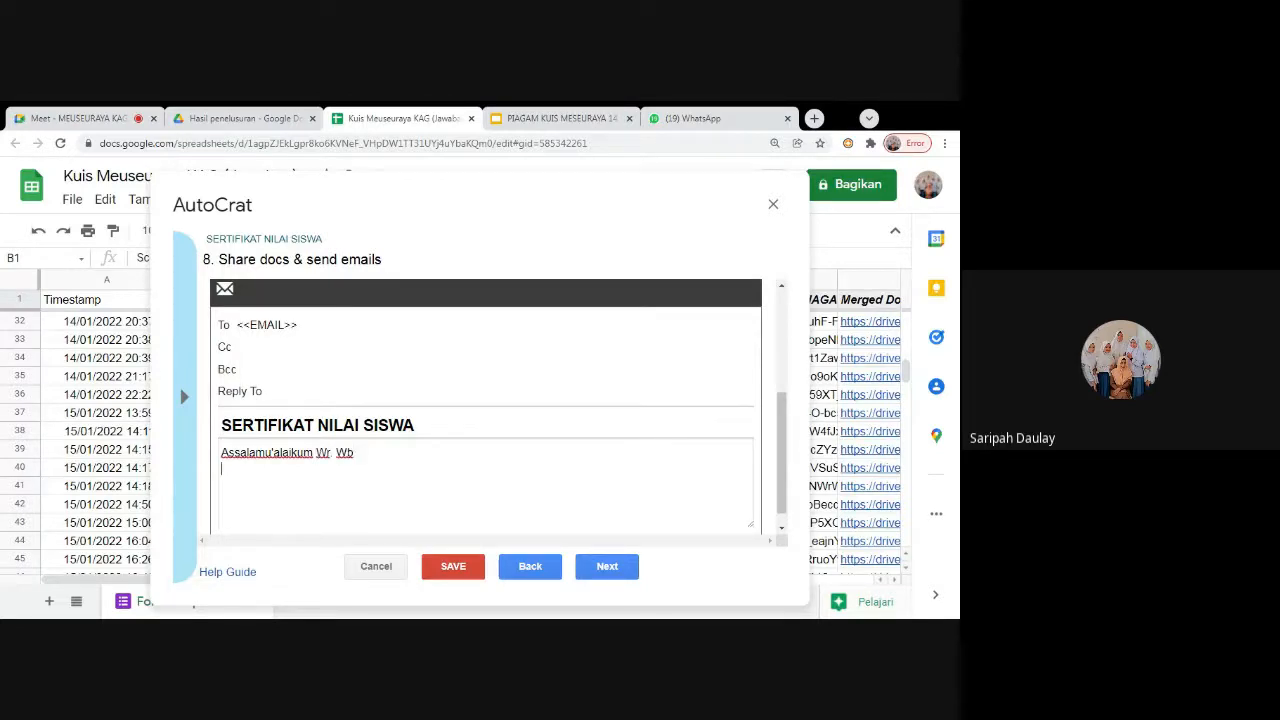
{"action": "key", "text": "Return"}
{"action": "type", "text": "Kepada Yth : "}
{"action": "type", "text": "Bapak "}
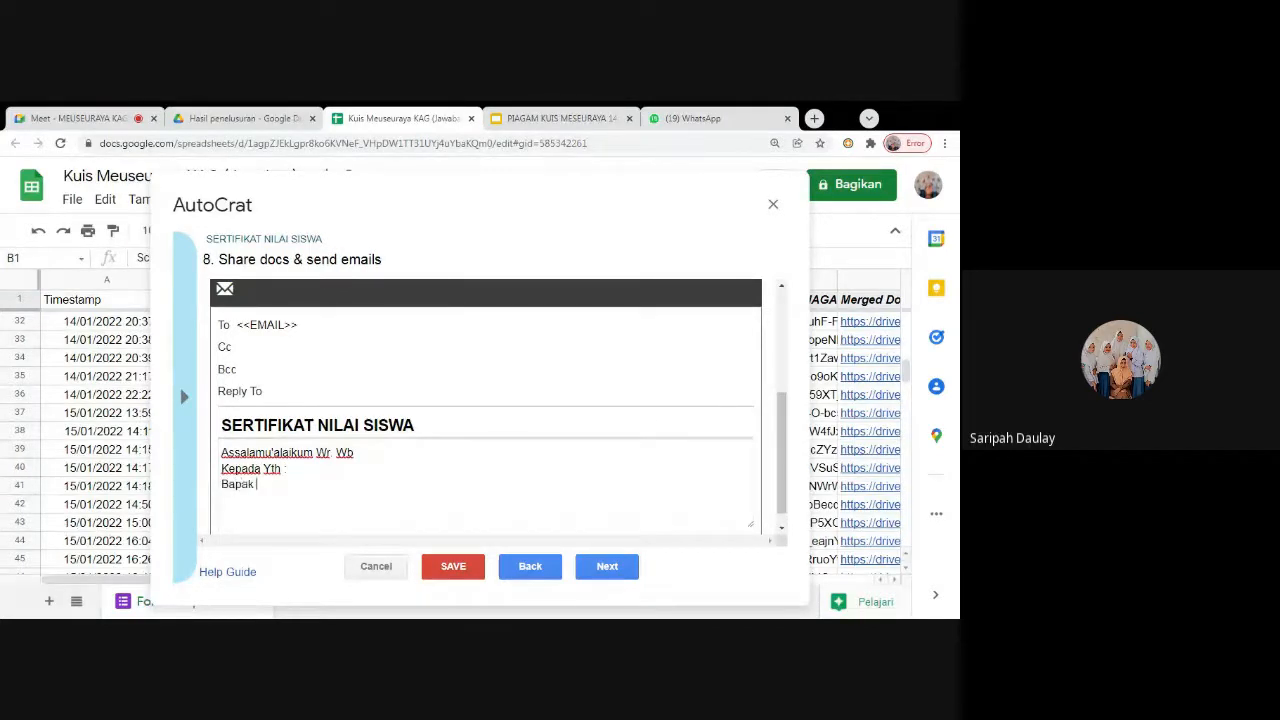
{"action": "type", "text": "/ IBu"}
{"action": "key", "text": "BackSpace"}
{"action": "key", "text": "BackSpace"}
{"action": "type", "text": "bu"}
{"action": "type", "text": "<<NAMA>>"}
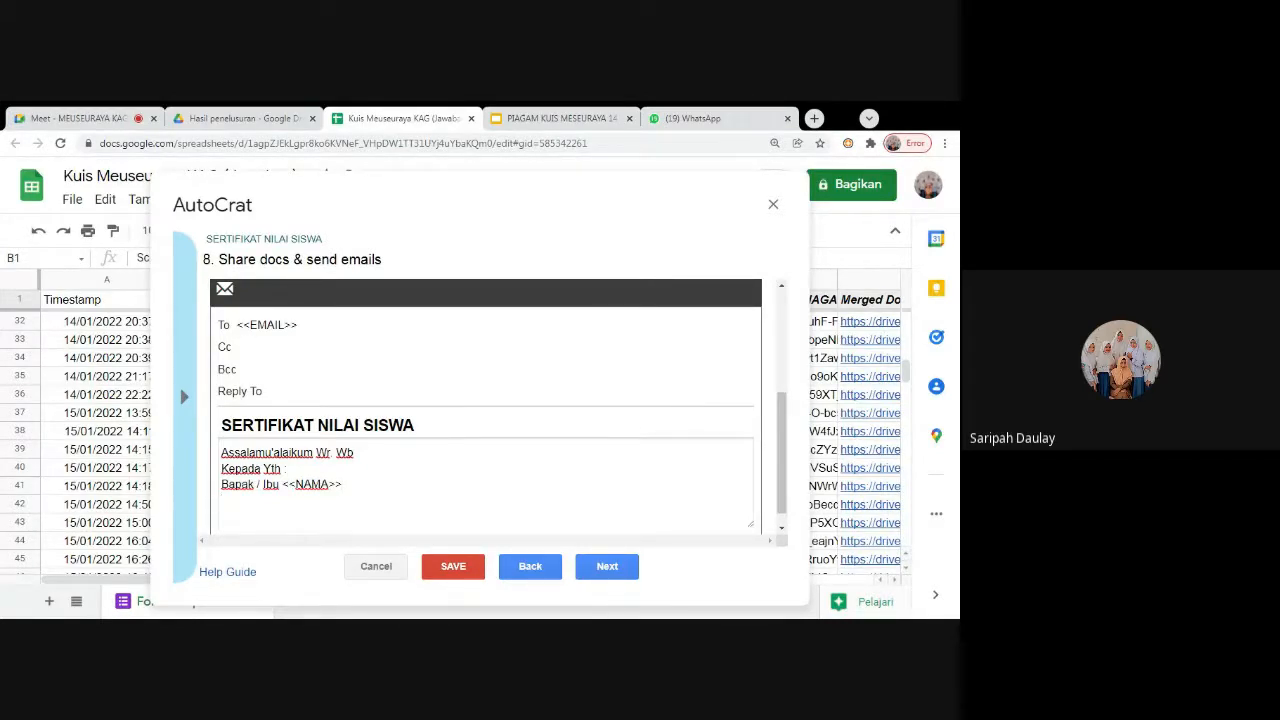
Add the address lines "di" and "Tempat" below the recipient line of the email message
{"action": "type", "text": "di"}
{"action": "key", "text": "BackSpace"}
{"action": "key", "text": "BackSpace"}
{"action": "key", "text": "BackSpace"}
{"action": "type", "text": "di "}
{"action": "type", "text": "Tempa"}
{"action": "type", "text": "t"}
{"action": "scroll", "coordinate": [485, 407], "scroll_direction": "down", "scroll_amount": 1}
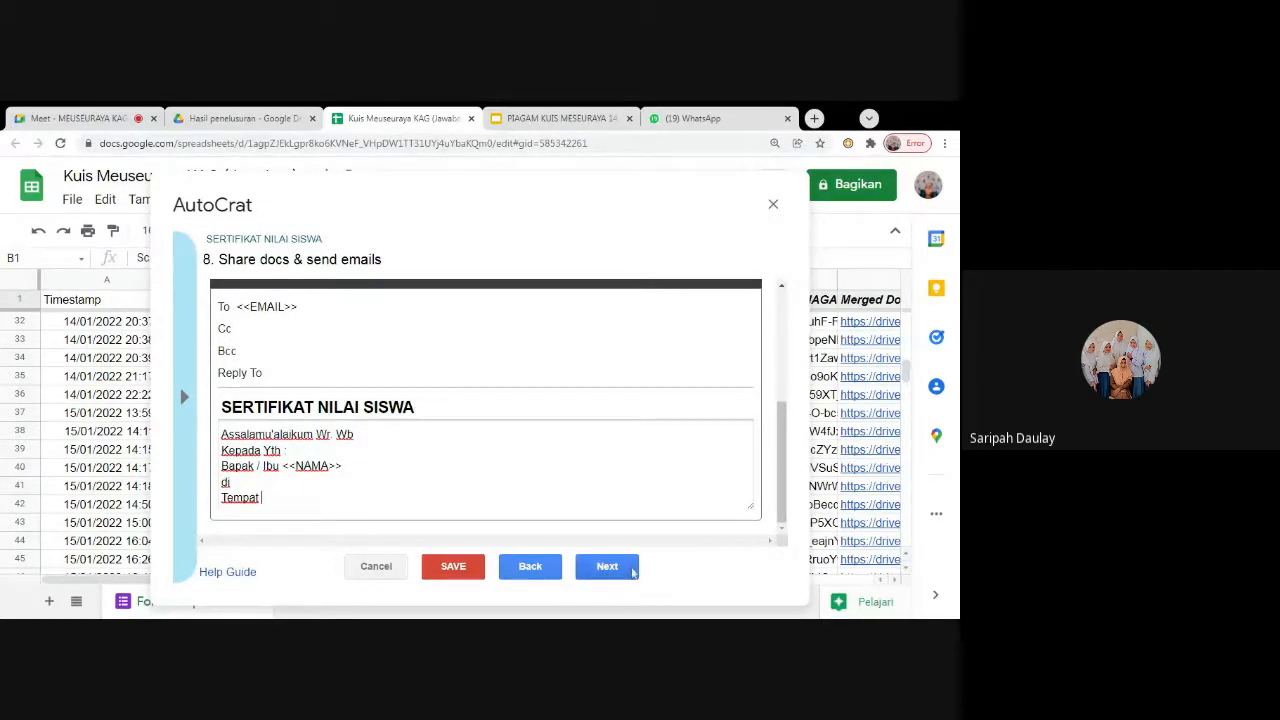
Enable the run on form trigger for the merge job, leave the time trigger off, and save the job
{"action": "left_click", "coordinate": [614, 568]}
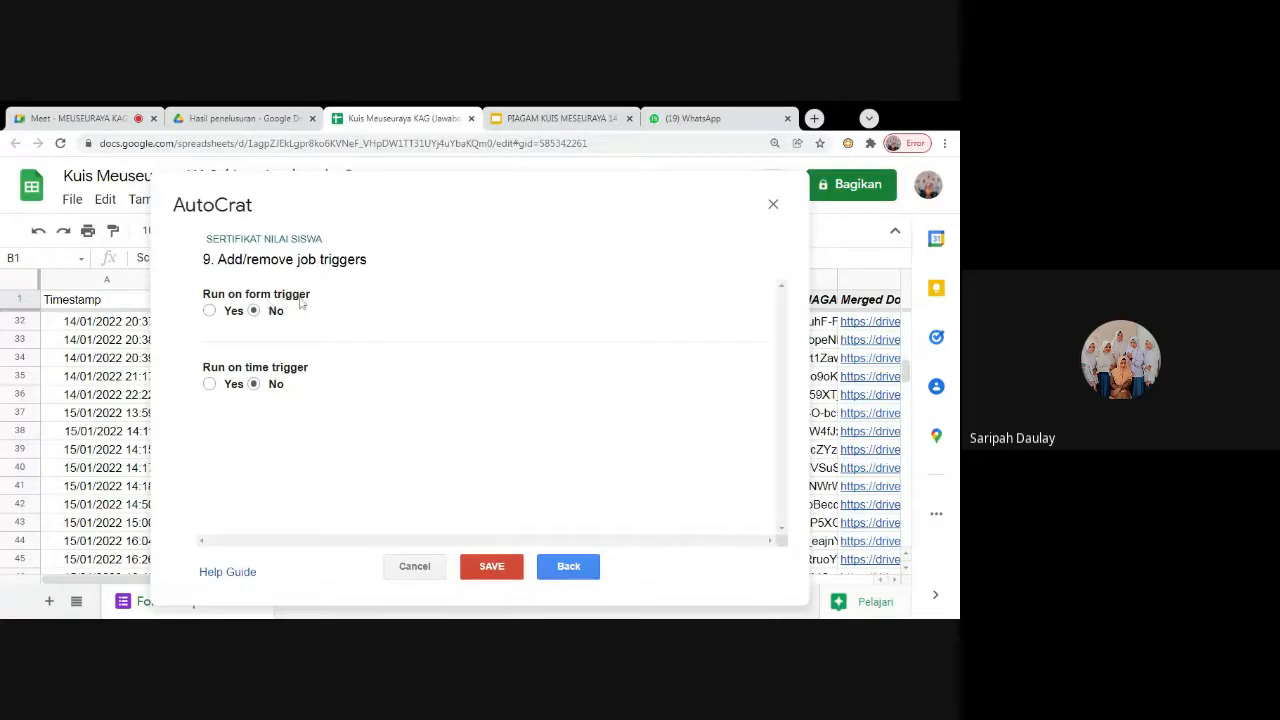
{"action": "left_click", "coordinate": [209, 312]}
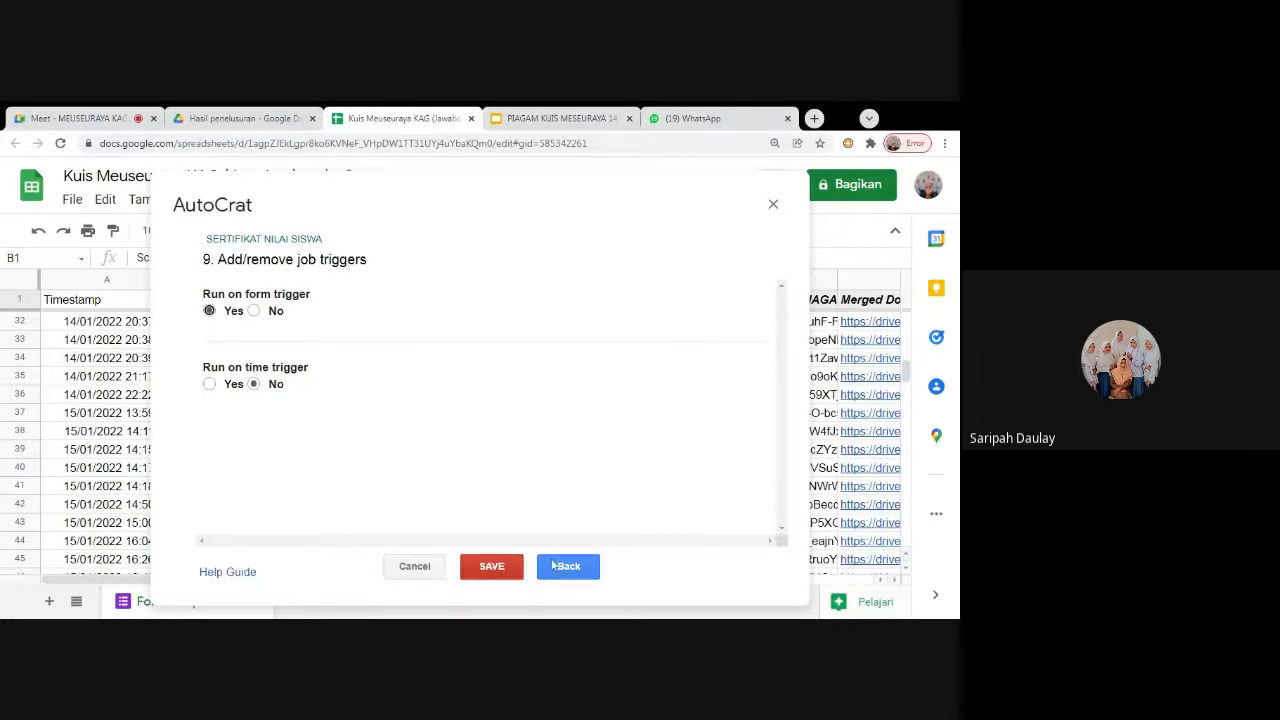
{"action": "left_click", "coordinate": [493, 567]}
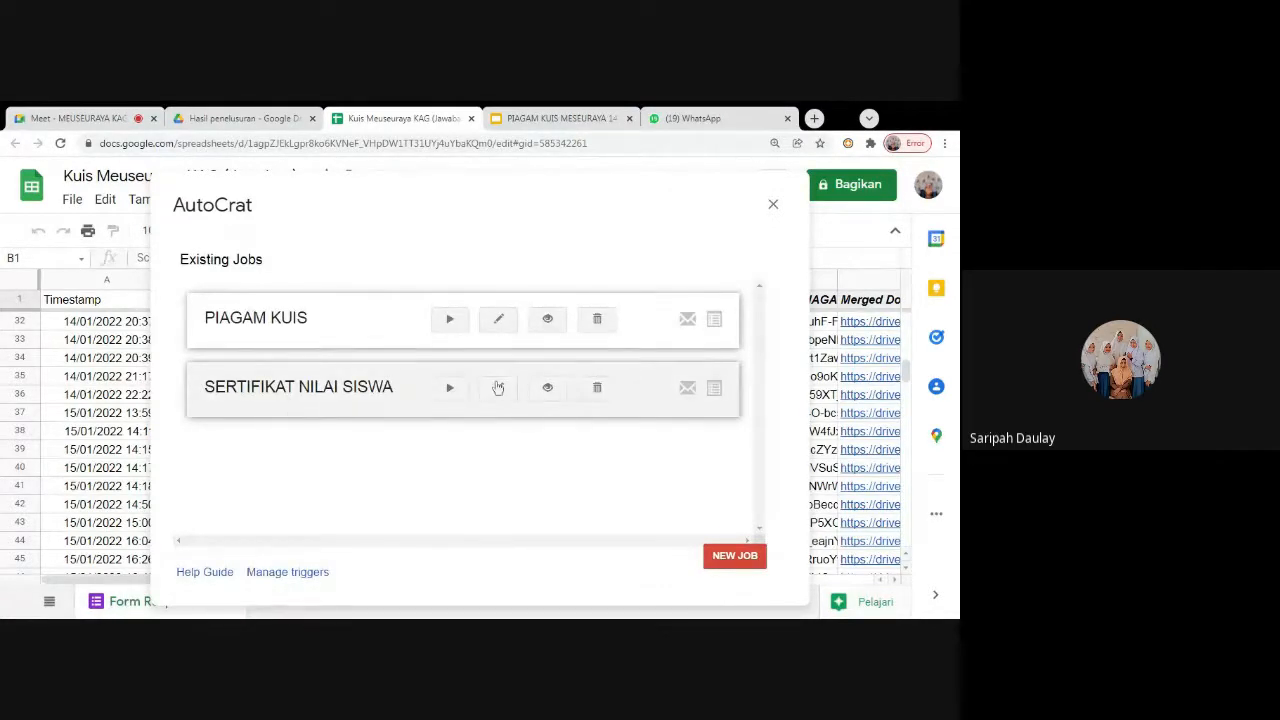
{"action": "left_click", "coordinate": [117, 377]}
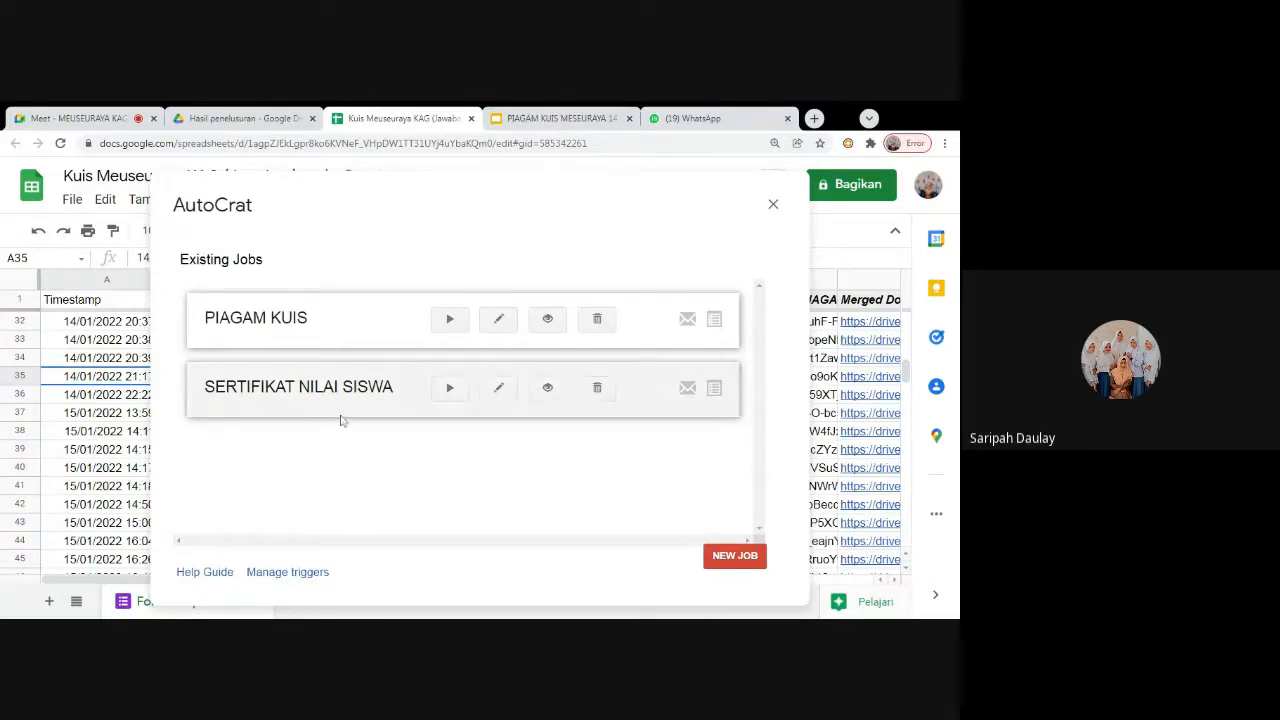
Run the SERTIFIKAT NILAI SISWA job to merge the certificates
{"action": "left_click", "coordinate": [449, 389]}
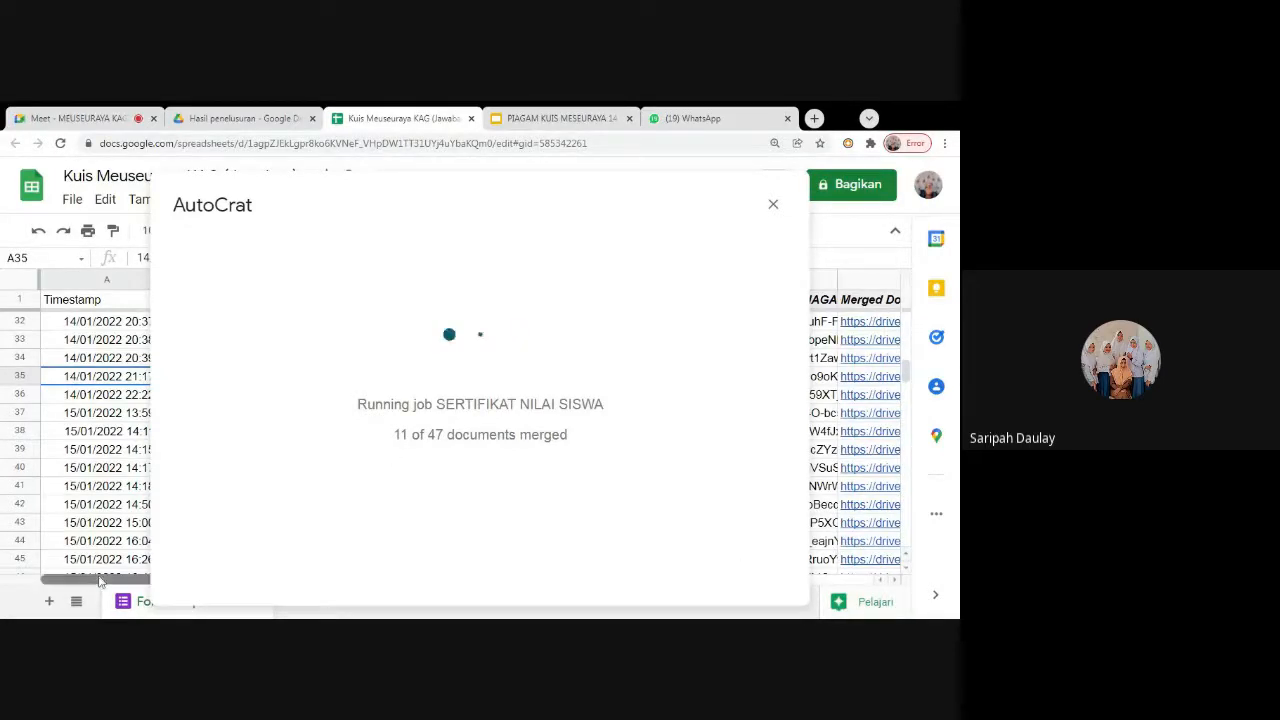
{"action": "scroll", "coordinate": [135, 588], "scroll_direction": "right", "scroll_amount": 10}
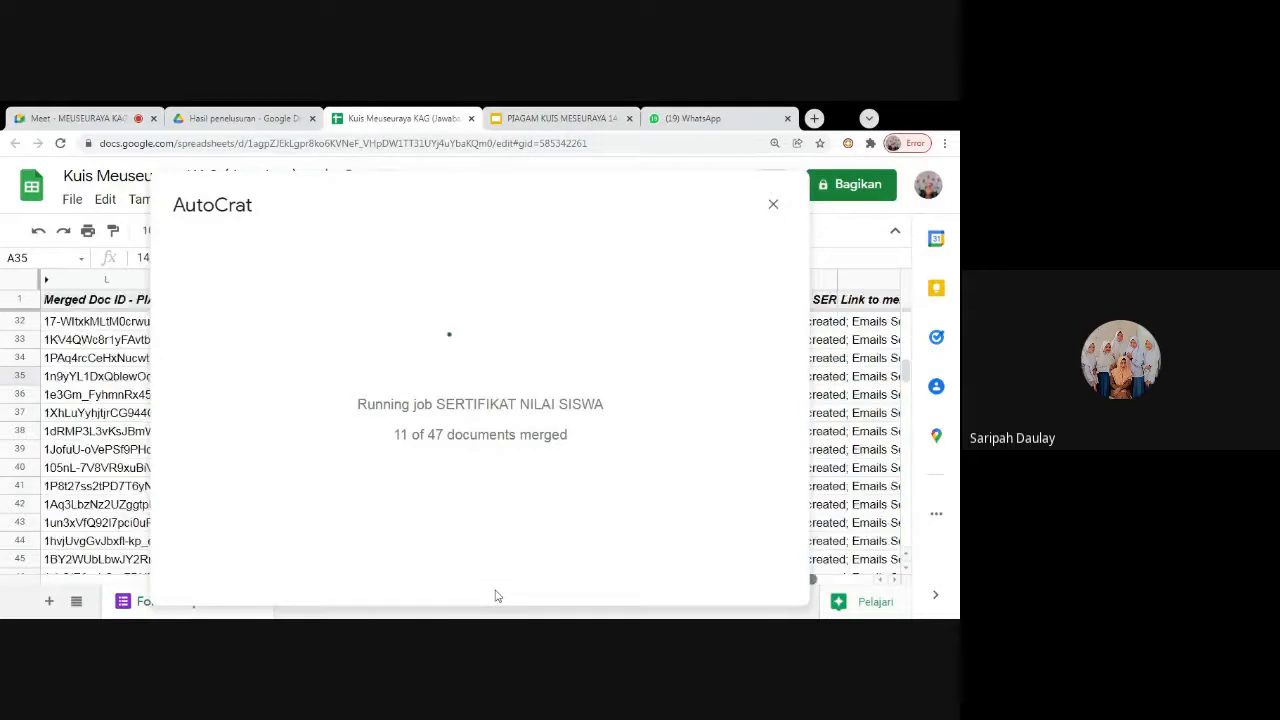
{"action": "scroll", "coordinate": [171, 569], "scroll_direction": "left", "scroll_amount": 10}
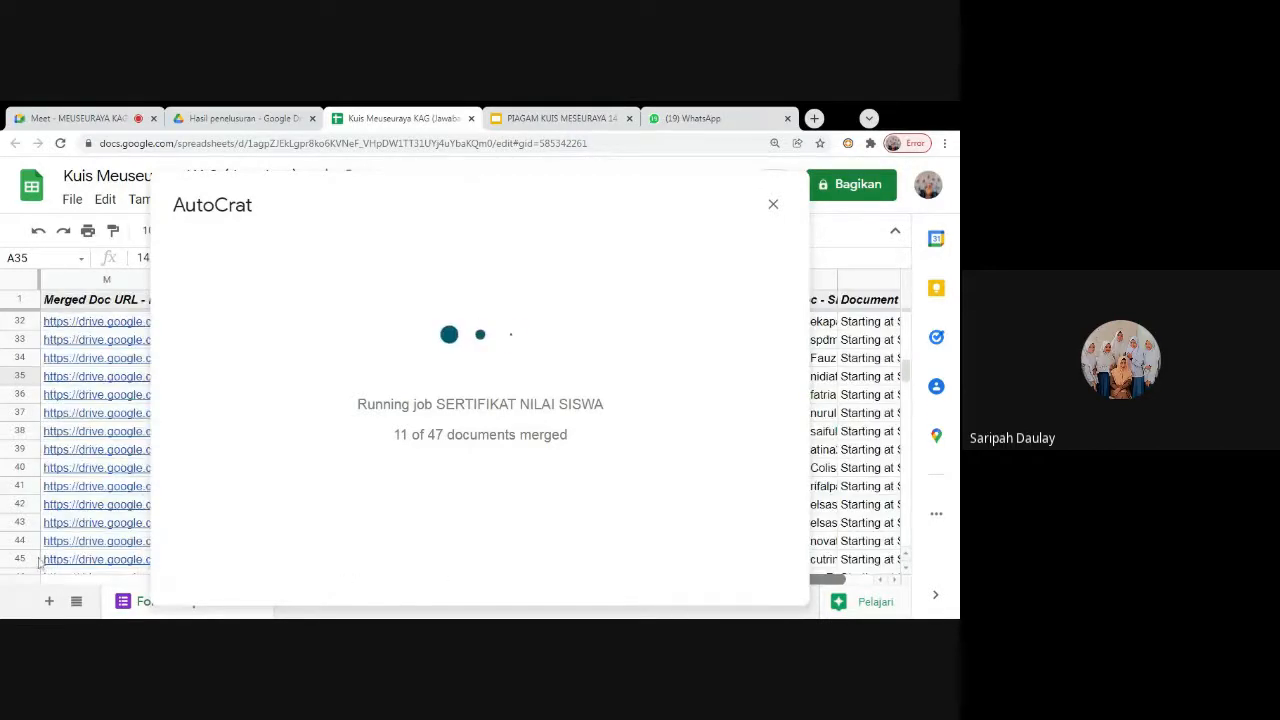
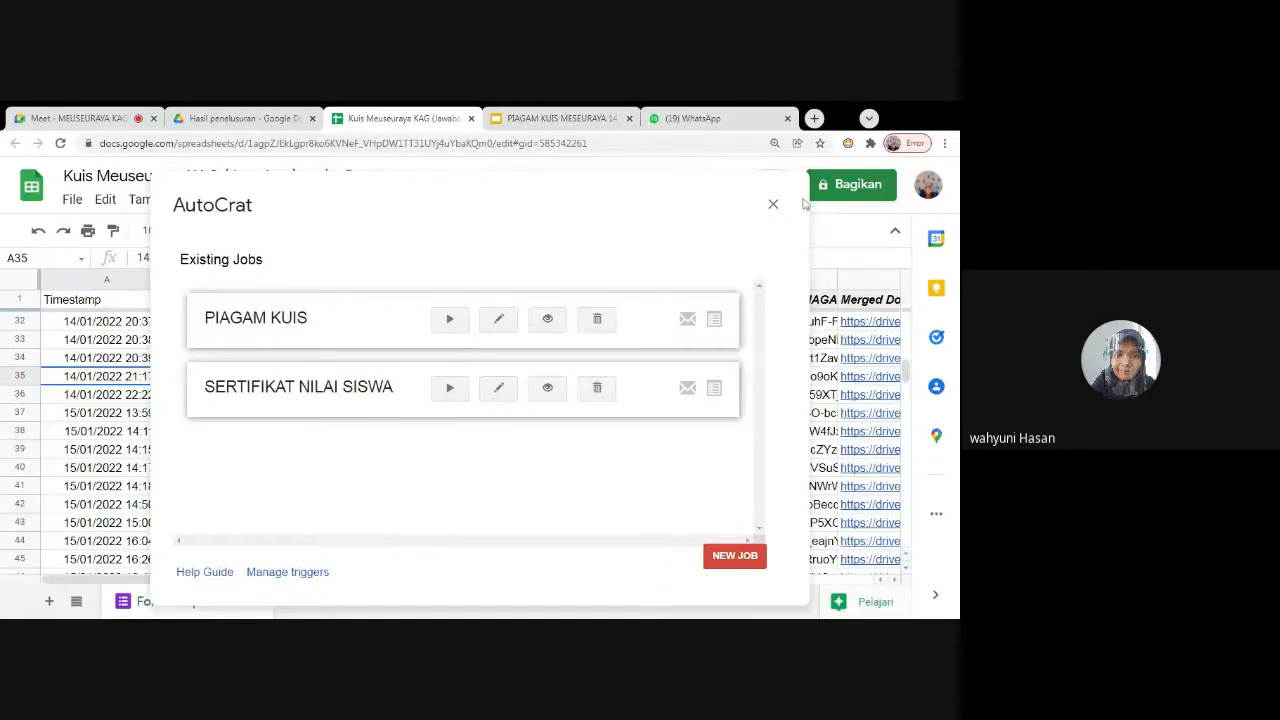
Close the AutoCrat job list and examine the response rows and merge columns with the sheet at a smaller zoom
{"action": "left_click", "coordinate": [773, 204]}
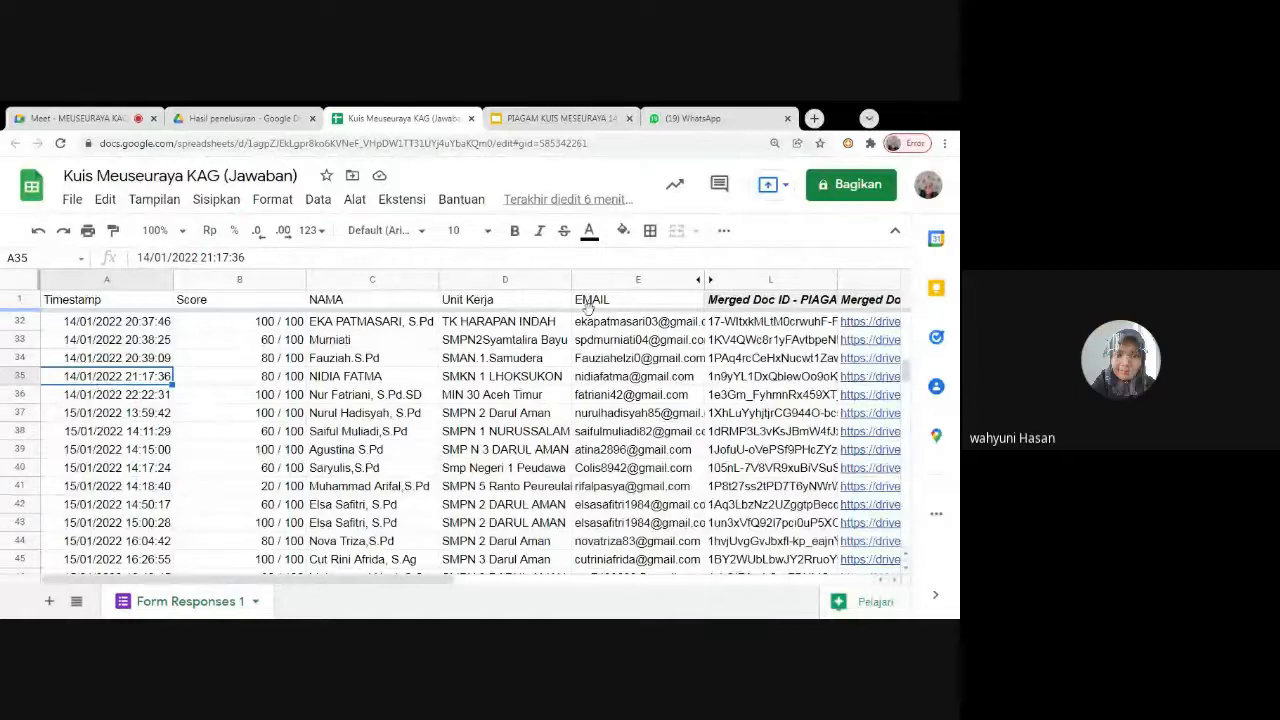
{"action": "scroll", "coordinate": [566, 420], "scroll_direction": "down", "scroll_amount": 3}
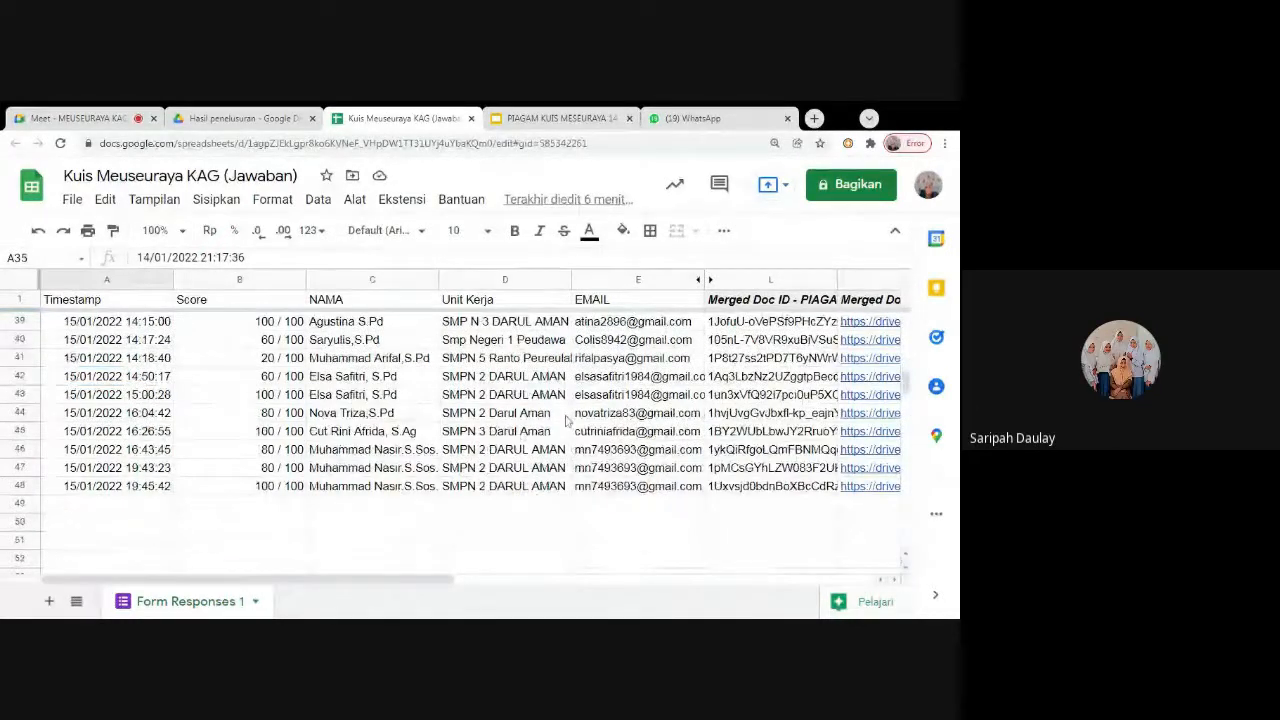
{"action": "scroll", "coordinate": [566, 420], "scroll_direction": "down", "scroll_amount": 2}
{"action": "scroll", "coordinate": [692, 406], "scroll_direction": "up", "scroll_amount": 3}
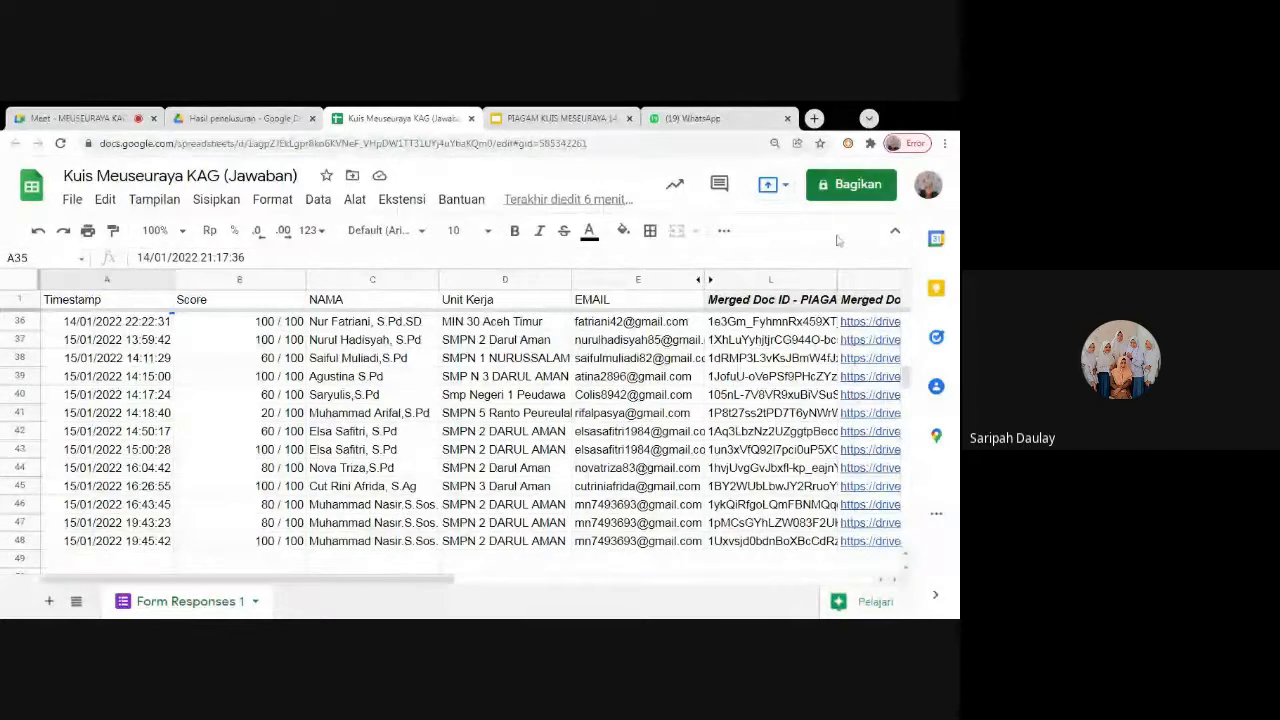
{"action": "key", "text": "ctrl+minus"}
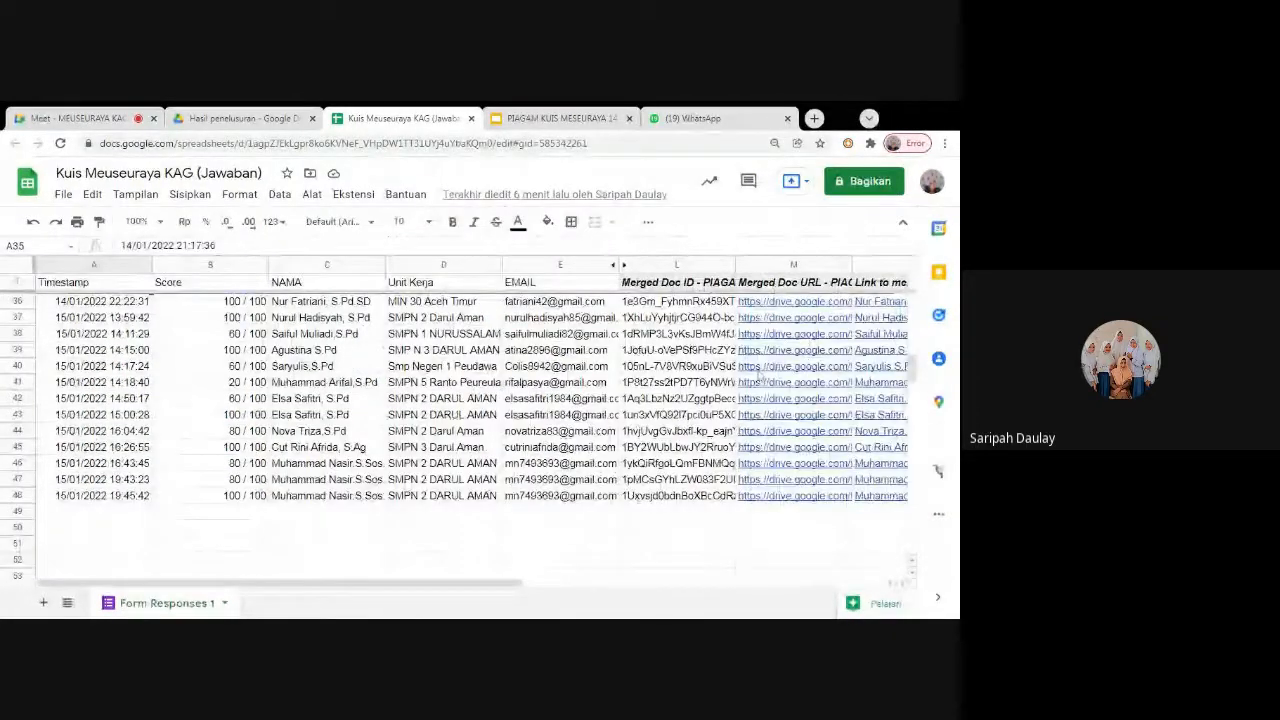
{"action": "key", "text": "ctrl+minus"}
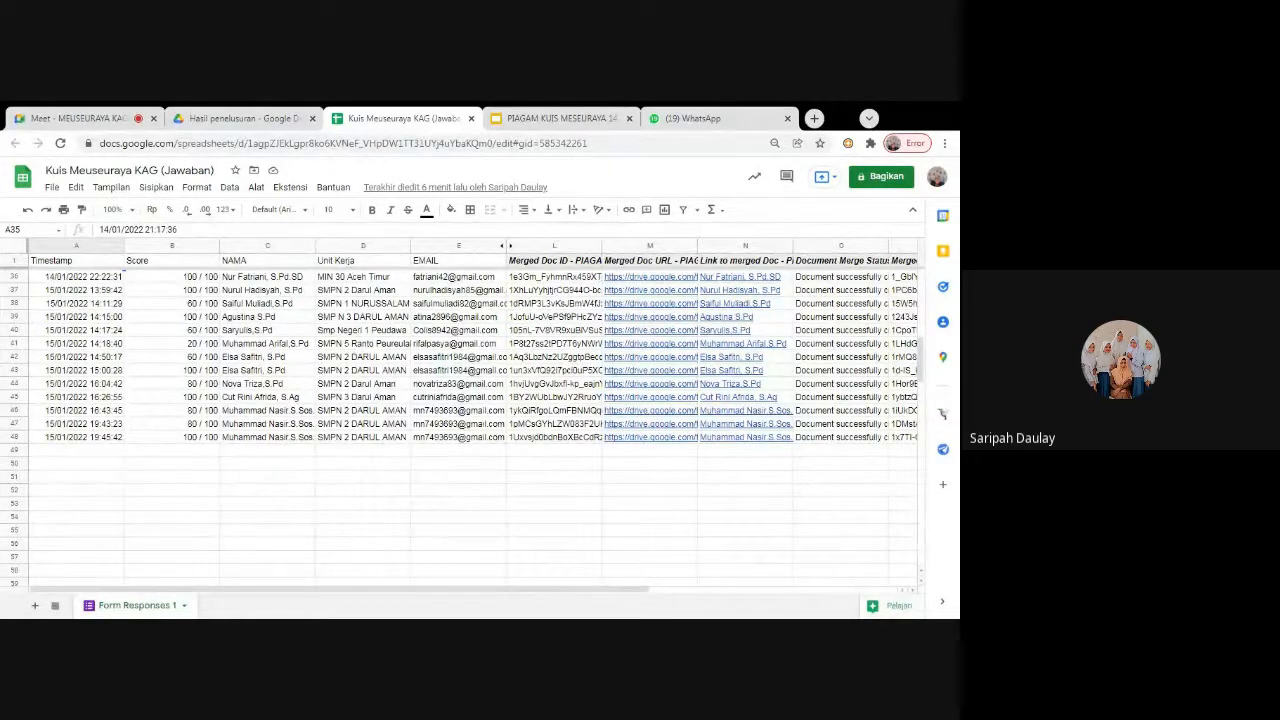
{"action": "mouse_move", "coordinate": [458, 437]}
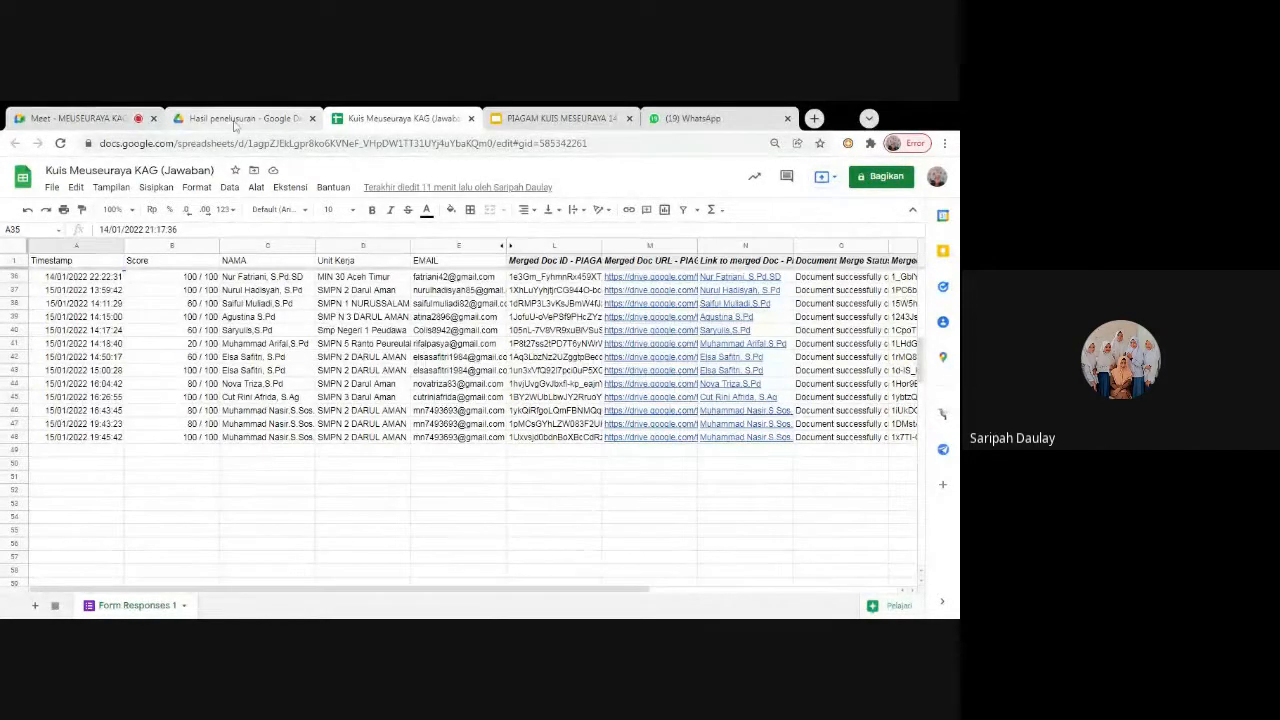
Switch to Google Drive and open the Kuis Meuseuraya KAG form from the search results
{"action": "left_click", "coordinate": [236, 120]}
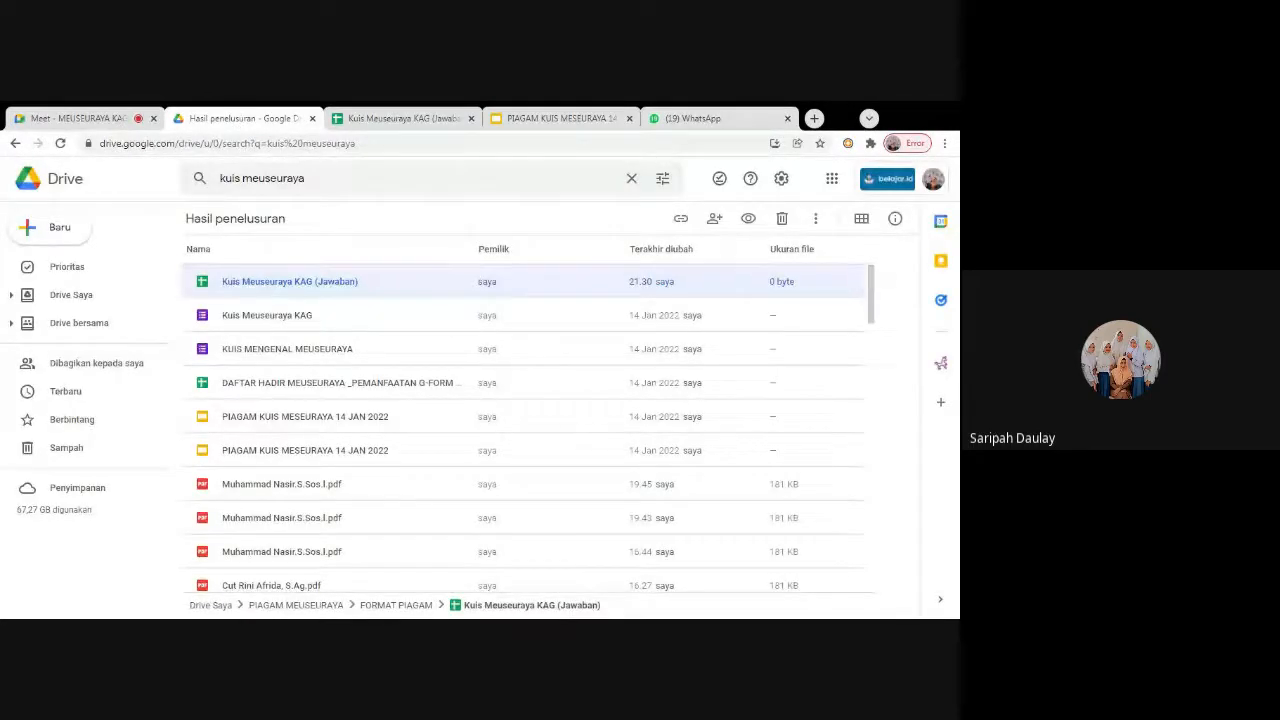
{"action": "double_click", "coordinate": [260, 327]}
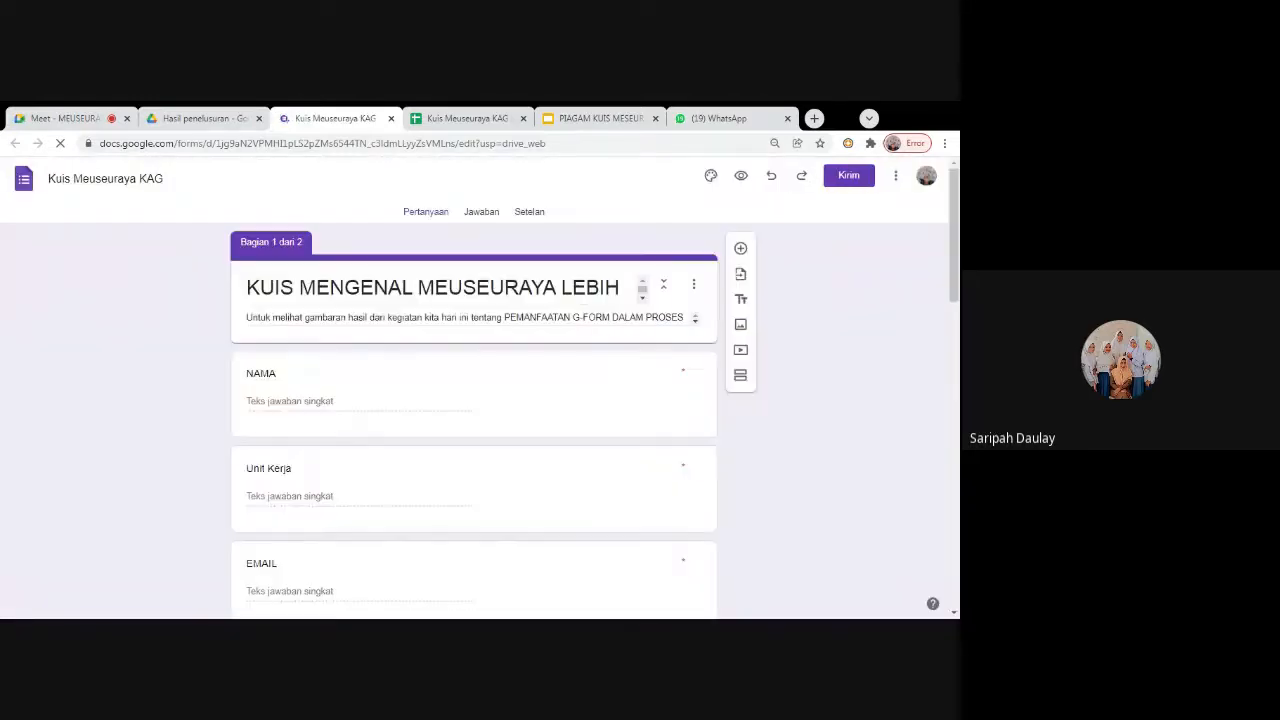
{"action": "scroll", "coordinate": [473, 420], "scroll_direction": "down", "scroll_amount": 3}
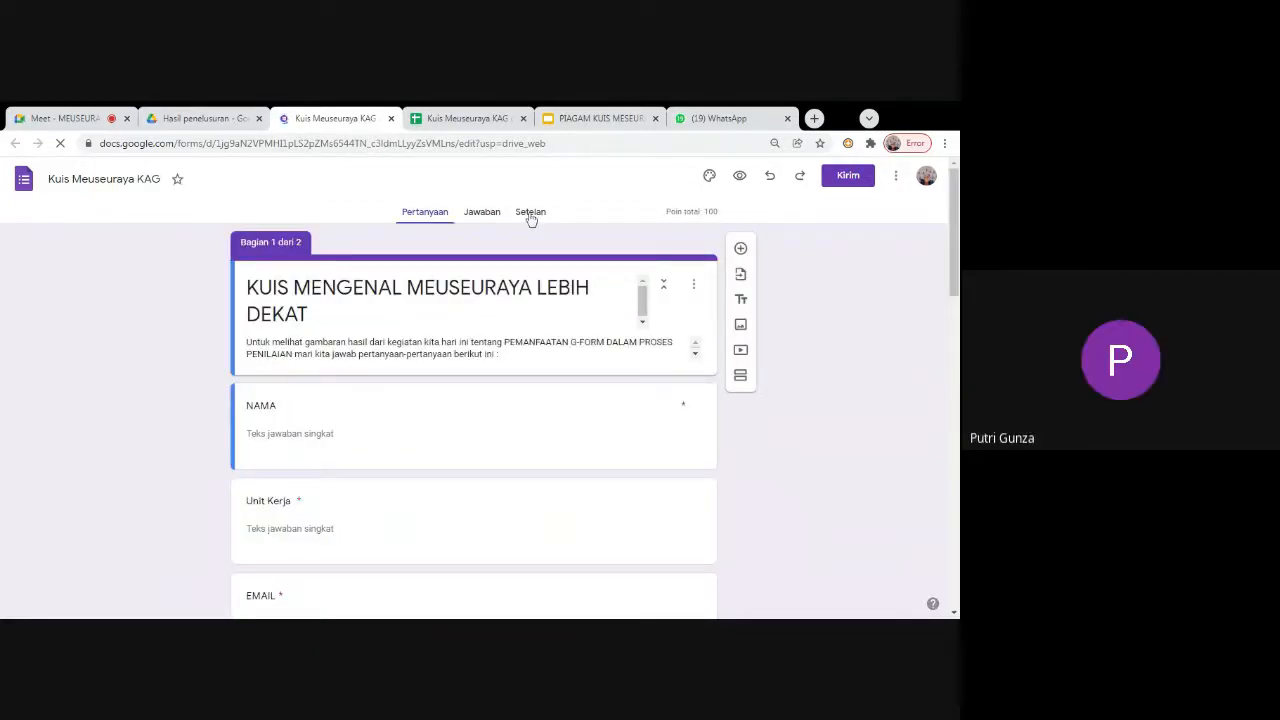
Review the form's quiz settings and expand the Jawaban section that manages how responses are collected
{"action": "left_click", "coordinate": [530, 213]}
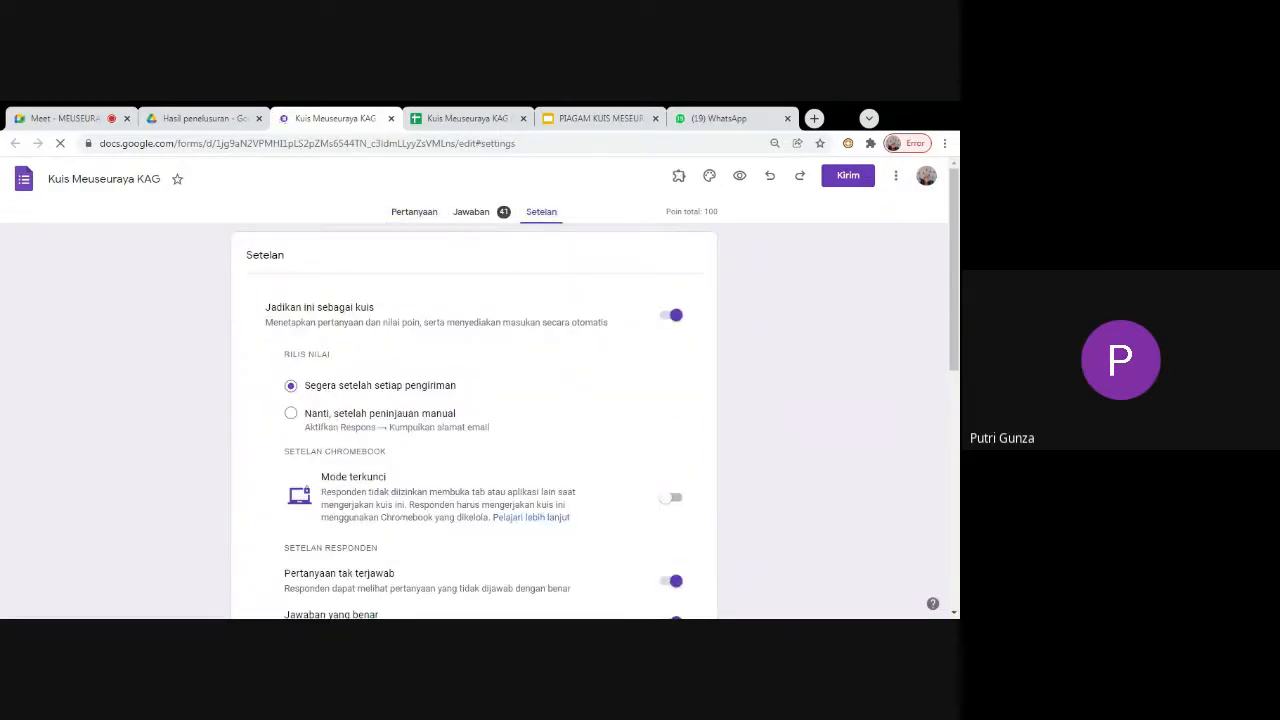
{"action": "scroll", "coordinate": [483, 346], "scroll_direction": "down", "scroll_amount": 2}
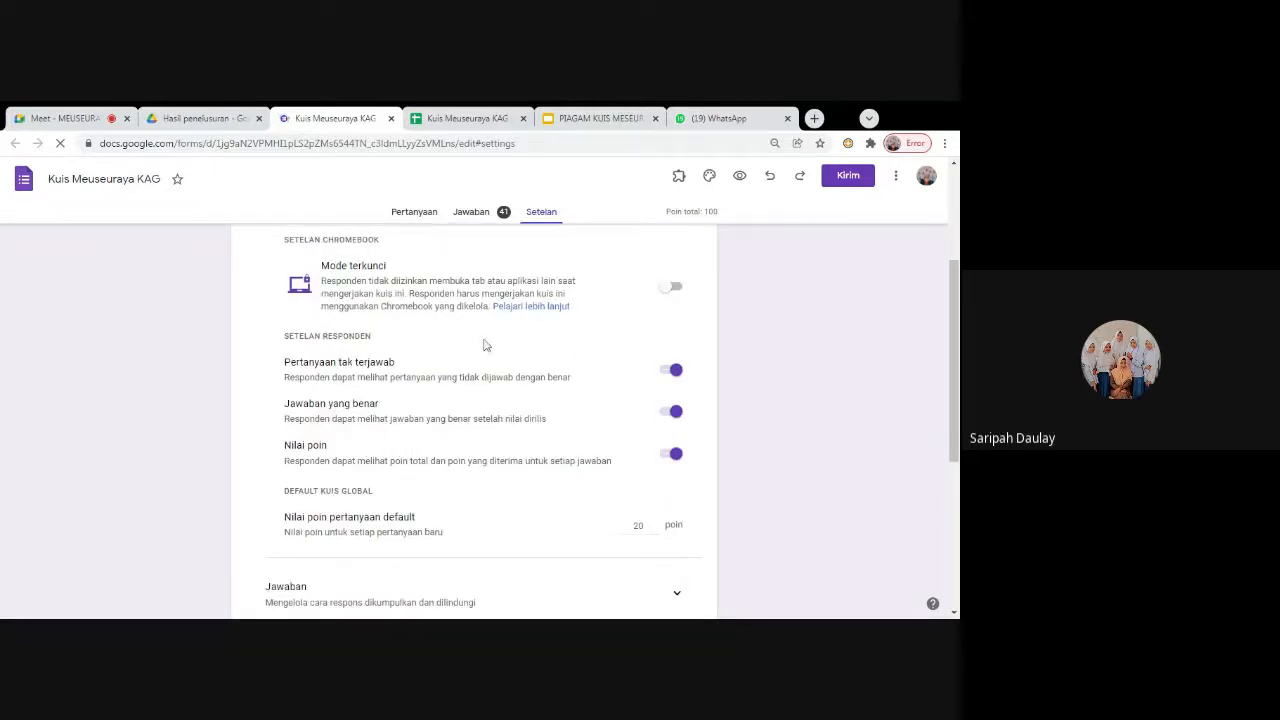
{"action": "scroll", "coordinate": [484, 346], "scroll_direction": "down", "scroll_amount": 2}
{"action": "scroll", "coordinate": [486, 345], "scroll_direction": "up", "scroll_amount": 1}
{"action": "scroll", "coordinate": [497, 369], "scroll_direction": "down", "scroll_amount": 1}
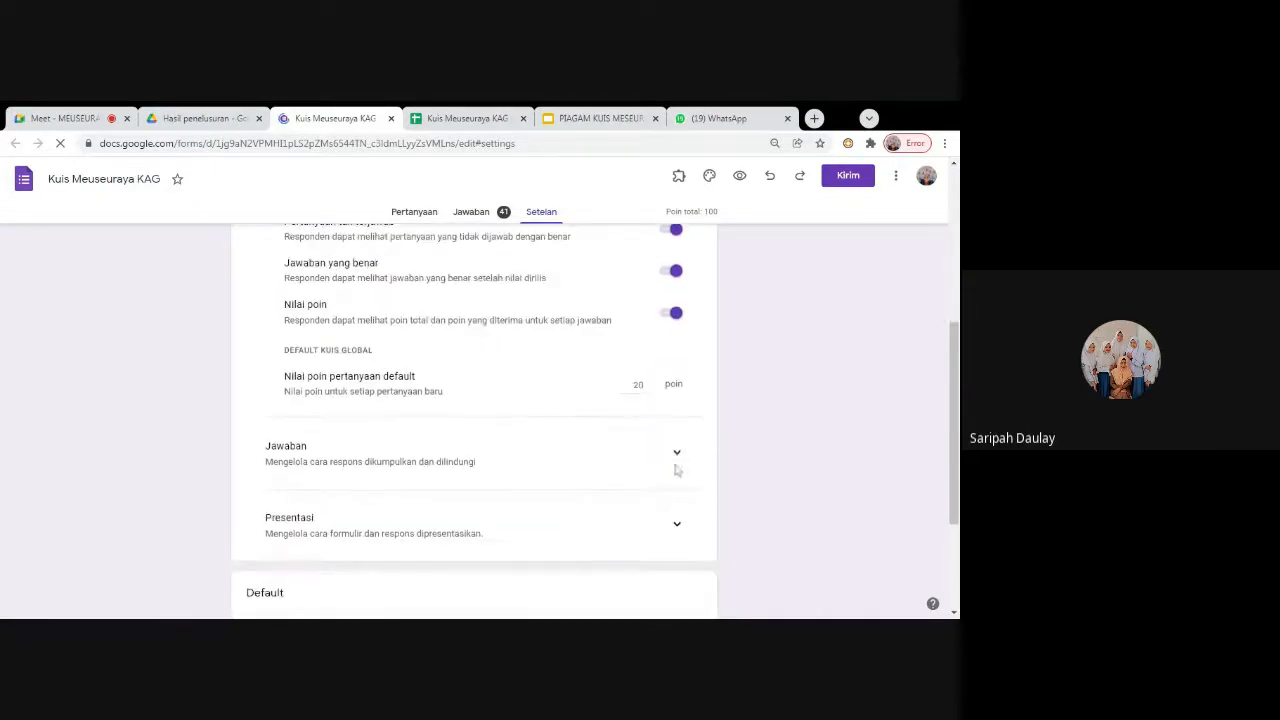
{"action": "left_click", "coordinate": [678, 462]}
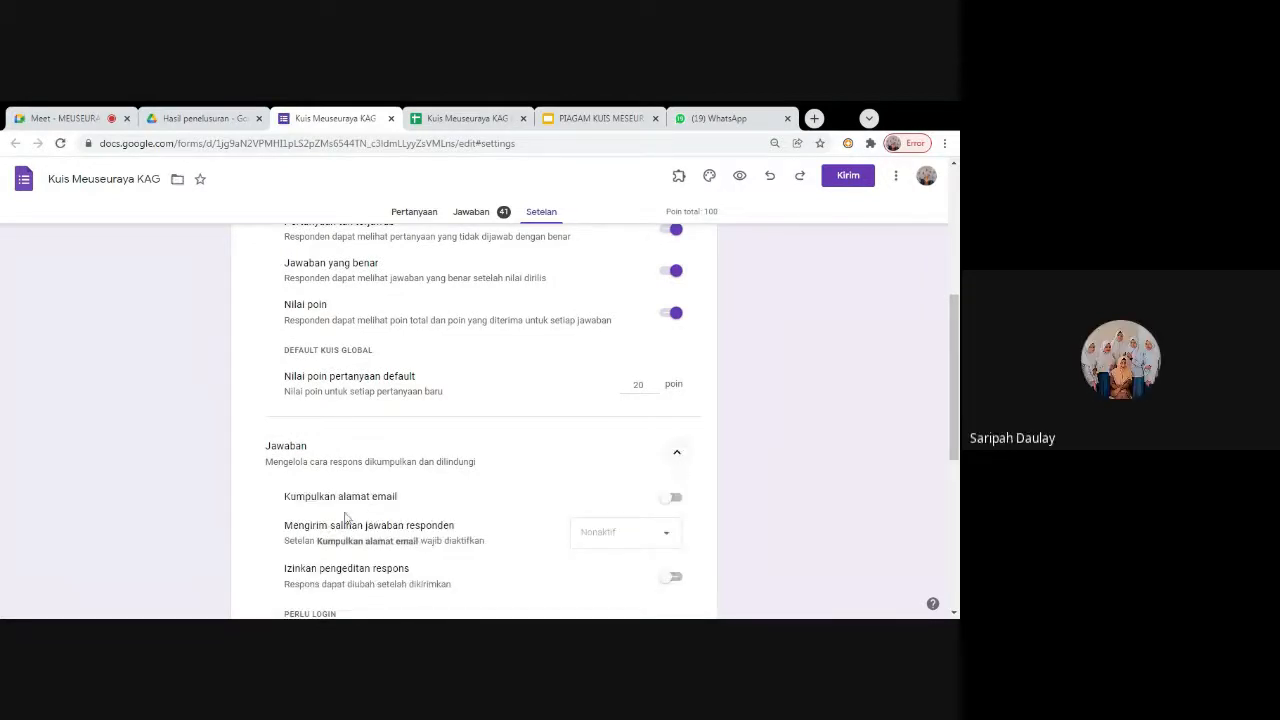
Turn on Kumpulkan alamat email in the form's response settings and switch it back off
{"action": "left_click", "coordinate": [669, 499]}
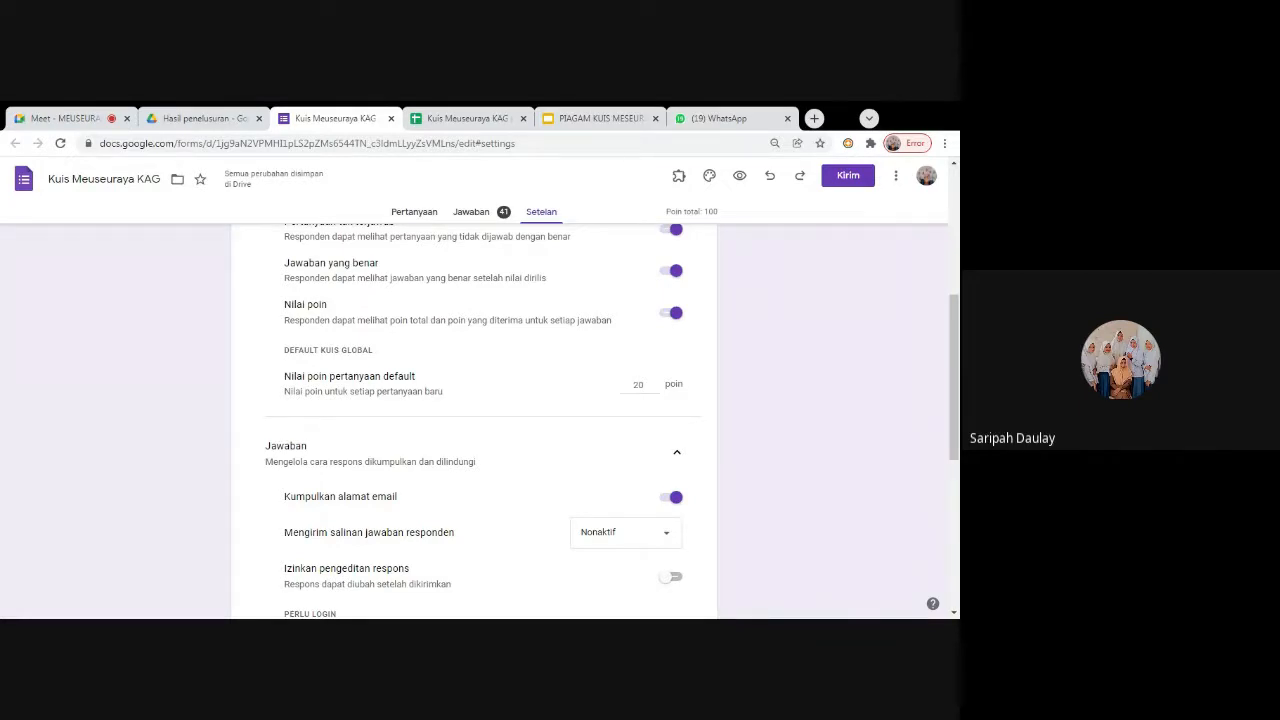
{"action": "left_click", "coordinate": [662, 500]}
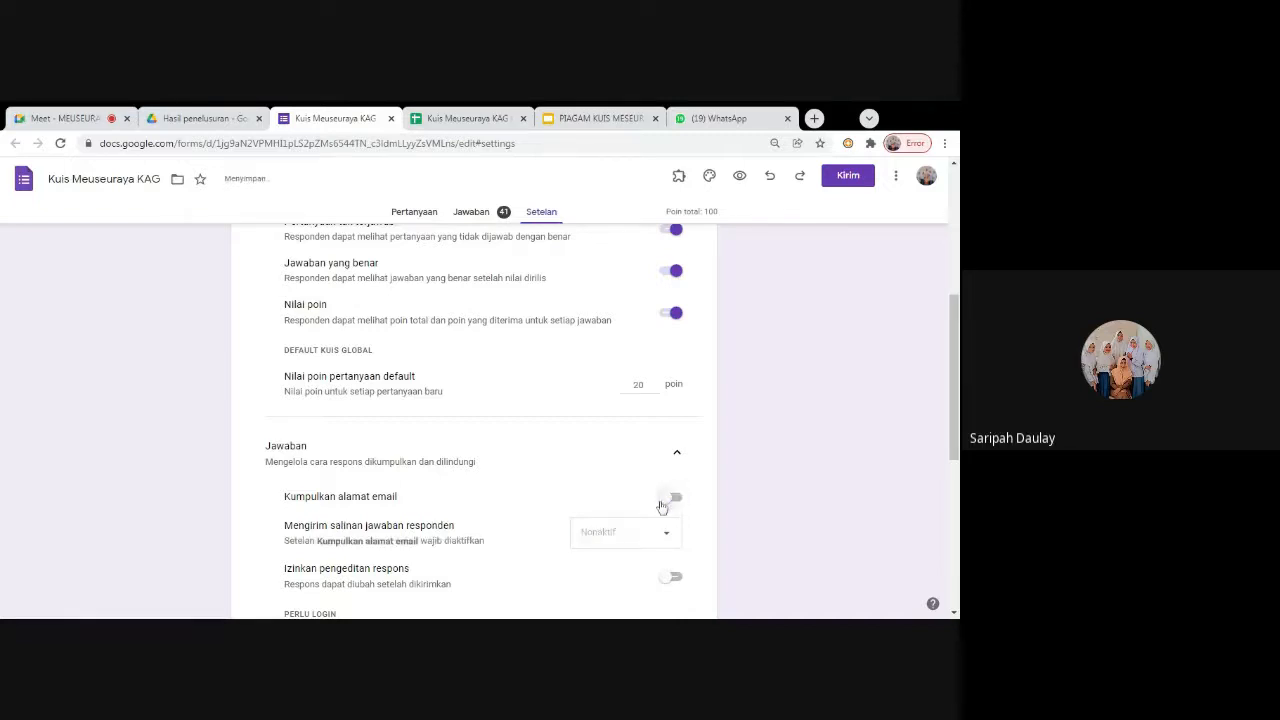
Review the quiz form's first-section questions and open the EMAIL short-answer question to examine its setup
{"action": "left_click", "coordinate": [427, 218]}
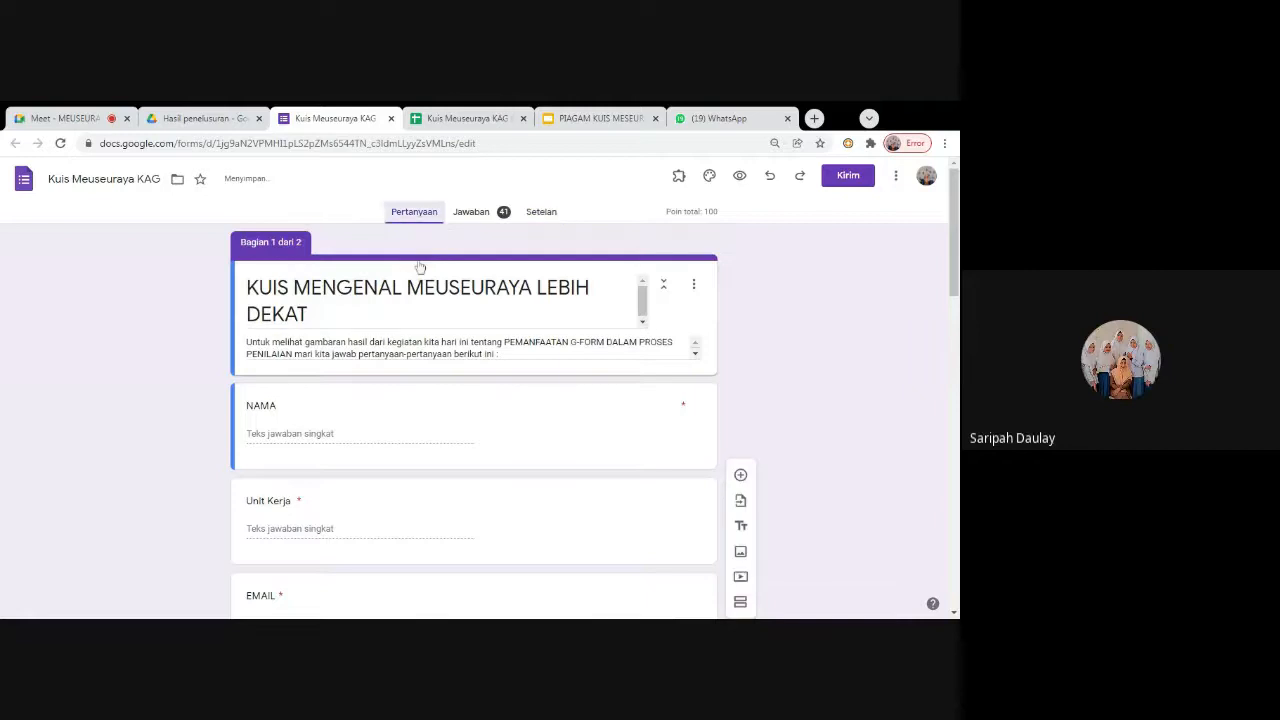
{"action": "scroll", "coordinate": [380, 427], "scroll_direction": "down", "scroll_amount": 2}
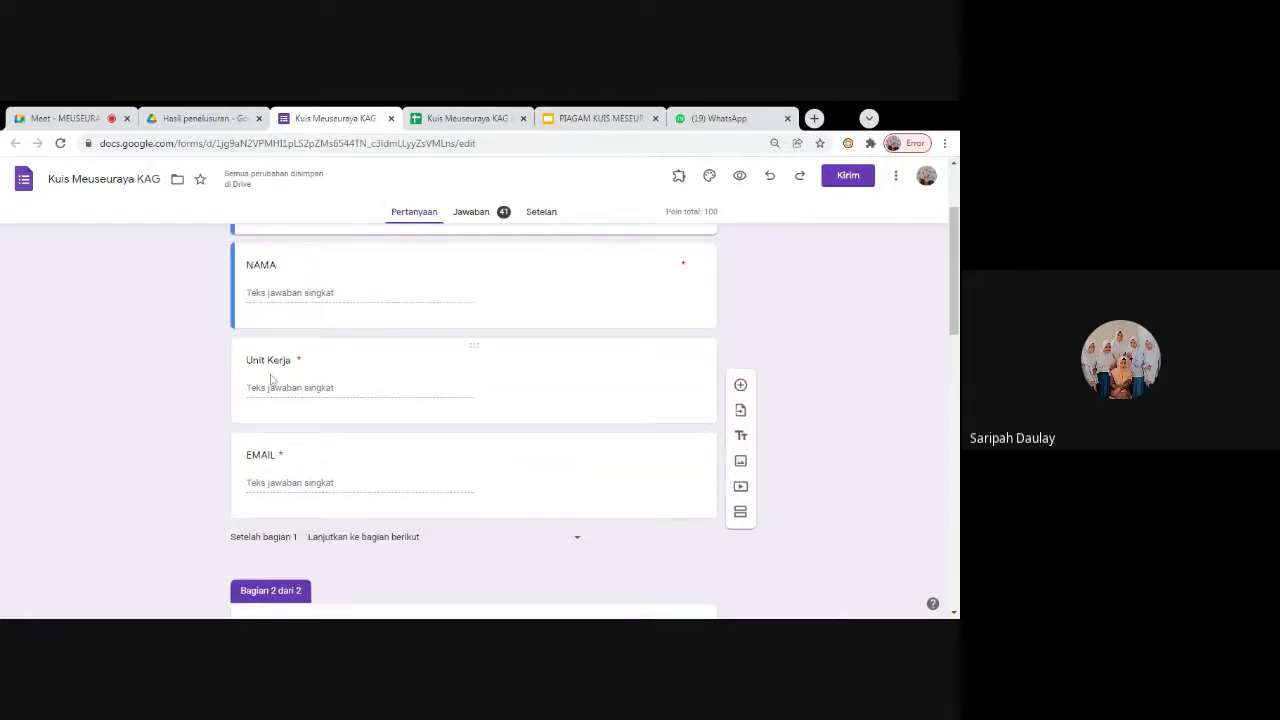
{"action": "left_click", "coordinate": [265, 490]}
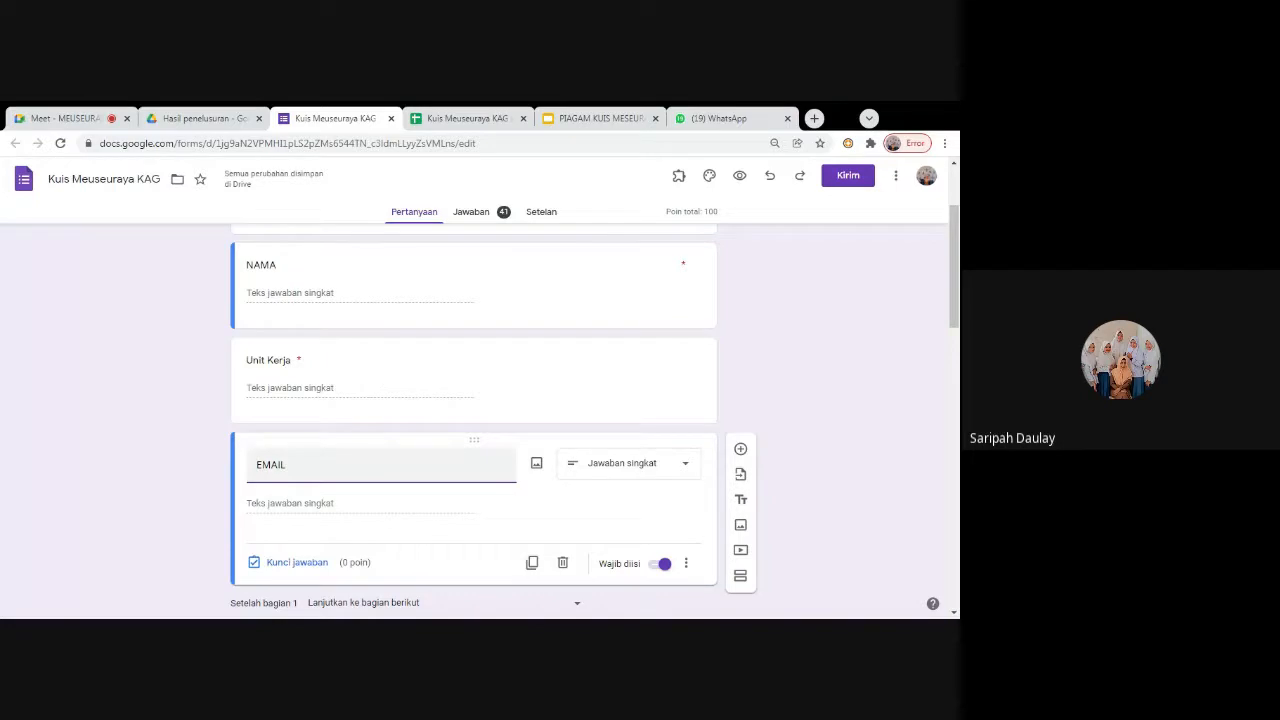
{"action": "scroll", "coordinate": [310, 392], "scroll_direction": "down", "scroll_amount": 3}
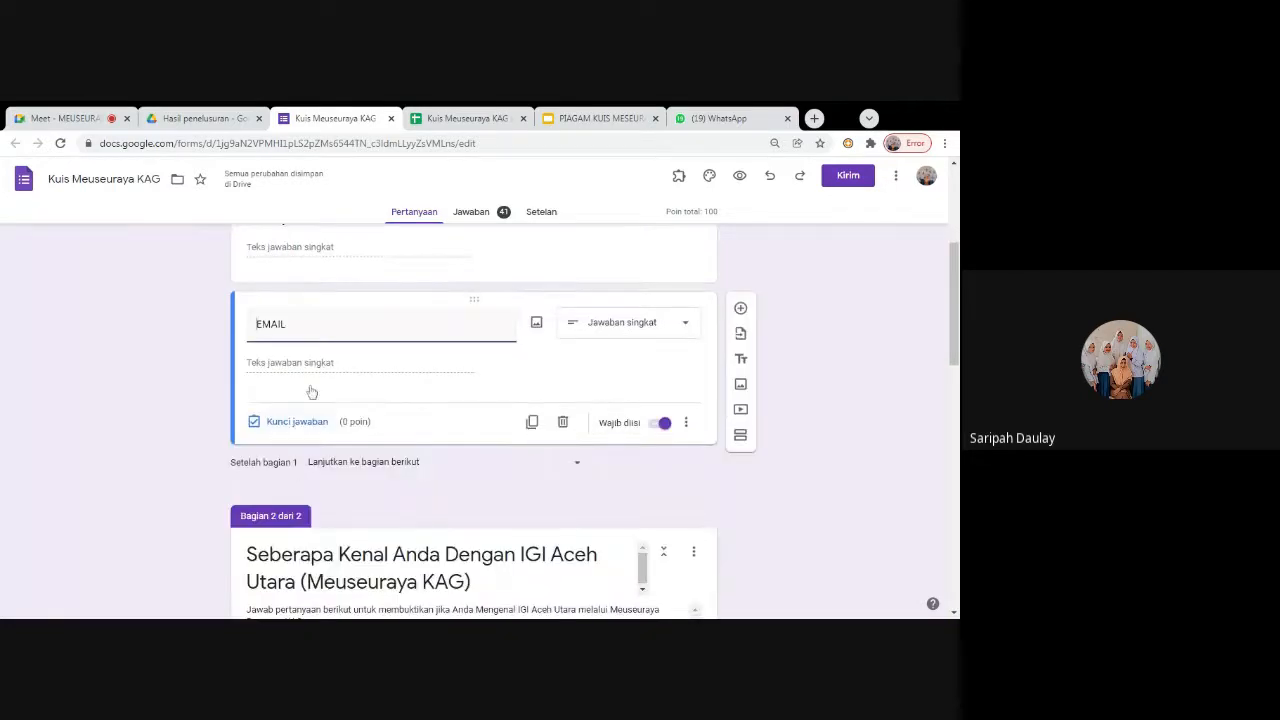
Switch to the Kuis Meuseuraya KAG response sheet and widen the EMAIL column to fit the full addresses
{"action": "left_click", "coordinate": [445, 124]}
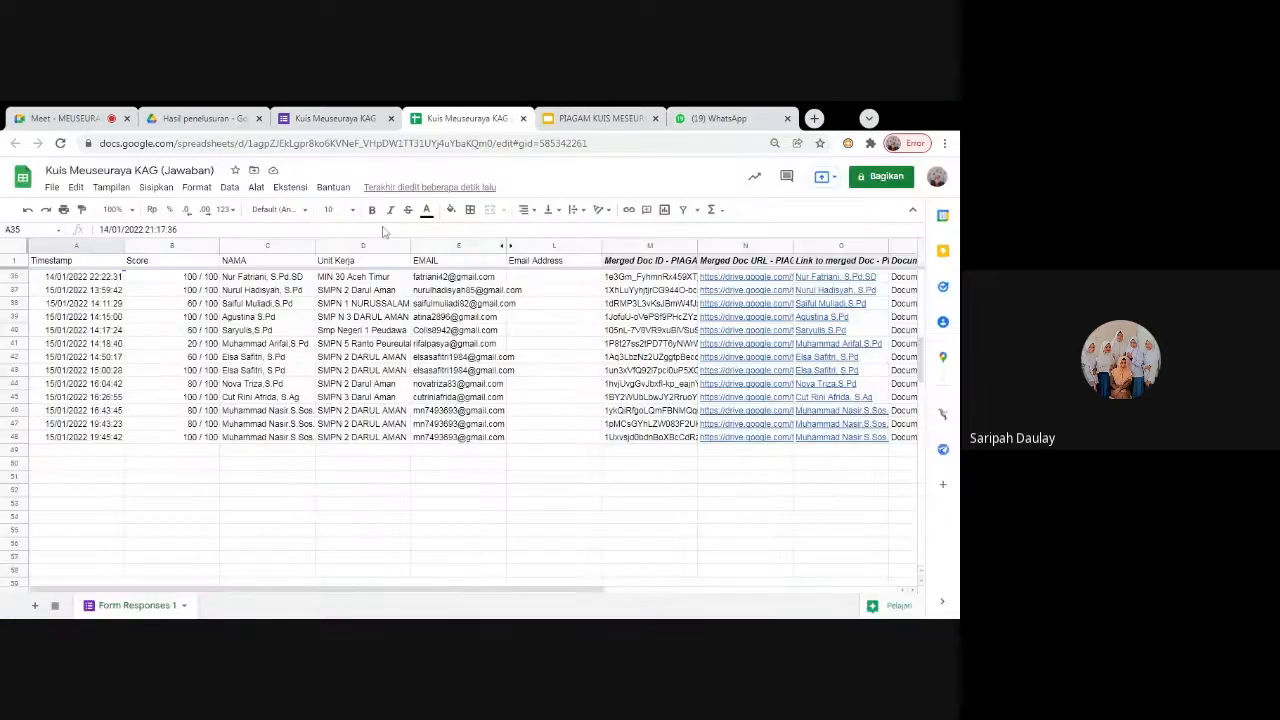
{"action": "left_click", "coordinate": [437, 279]}
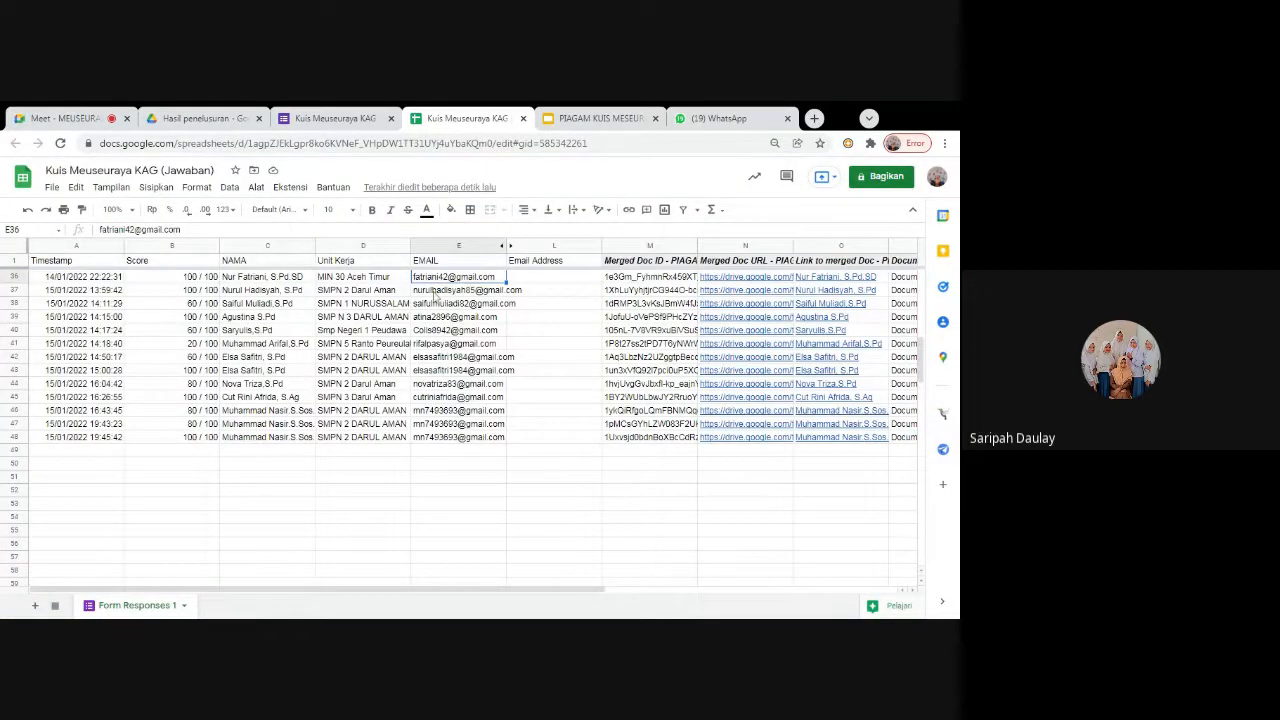
{"action": "left_click", "coordinate": [438, 370]}
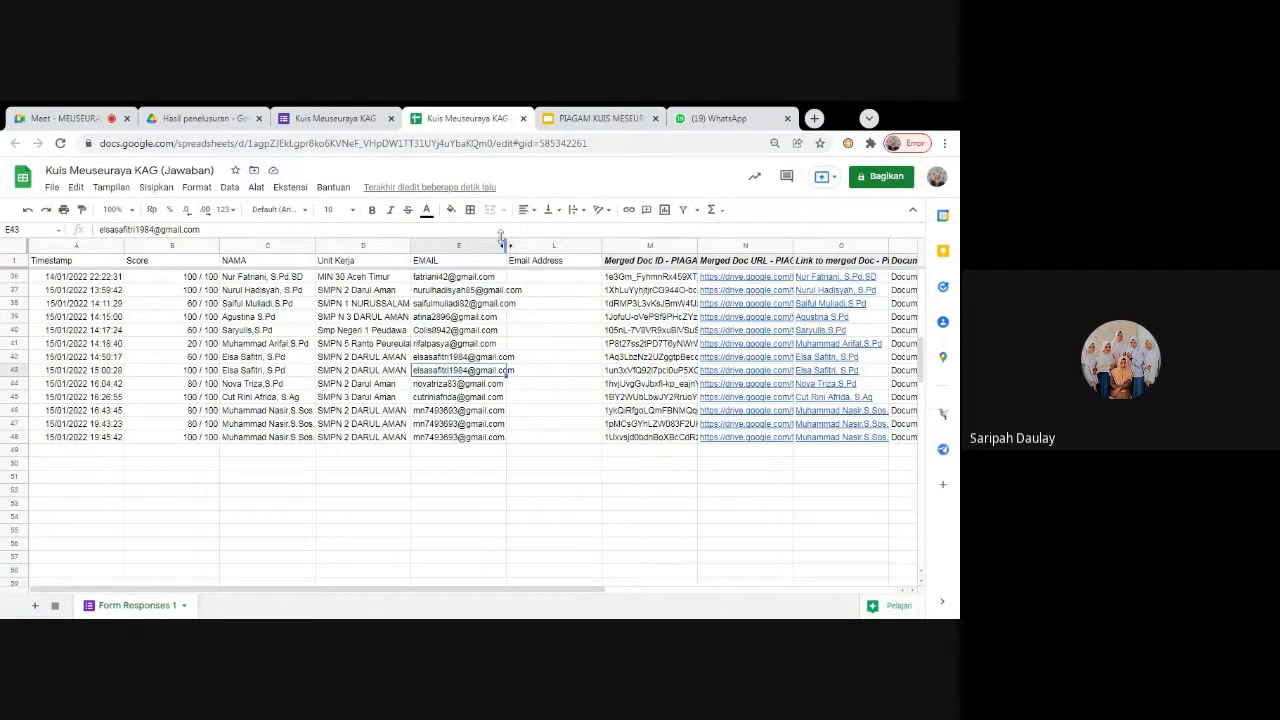
{"action": "left_click_drag", "start_coordinate": [505, 245], "coordinate": [541, 245]}
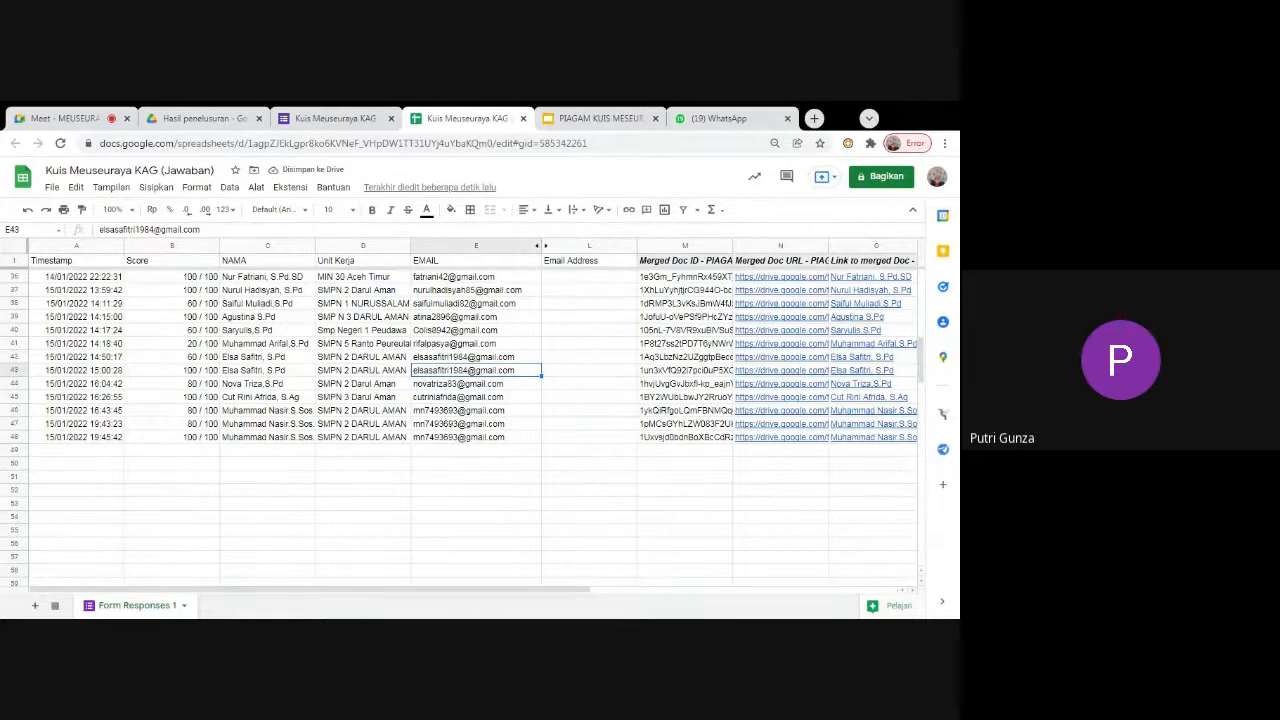
{"action": "left_click", "coordinate": [468, 278]}
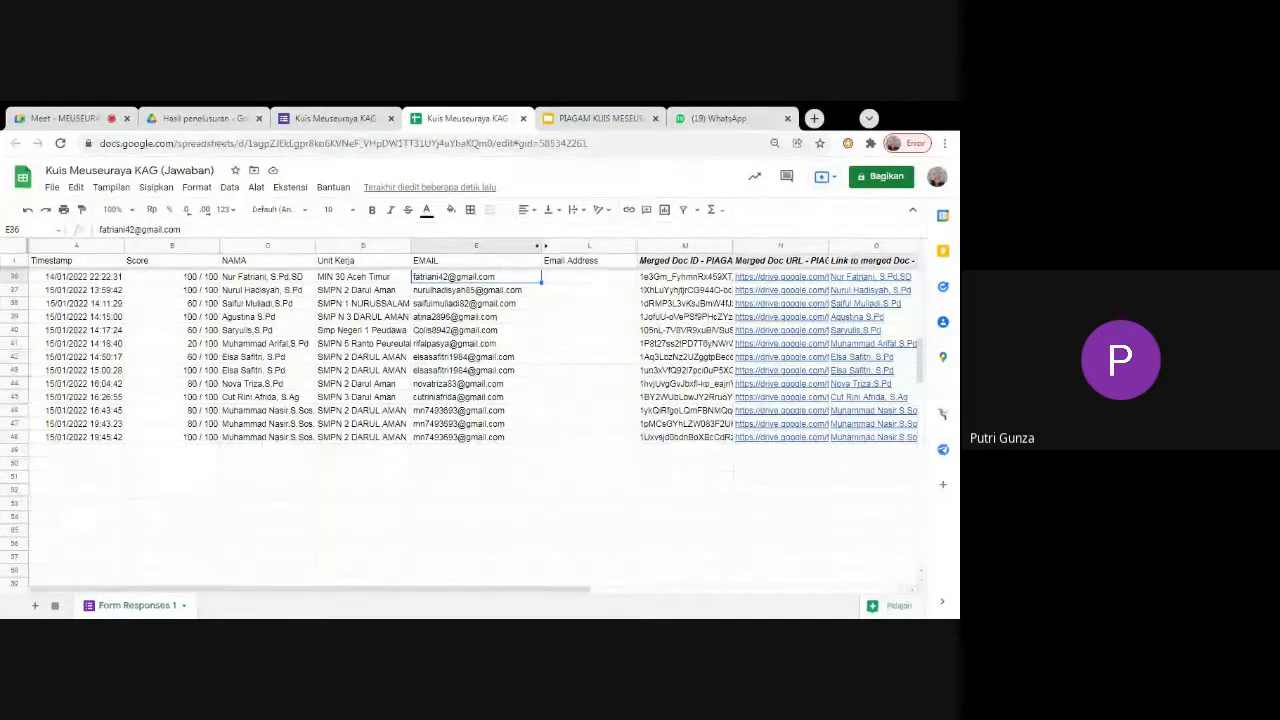
In the form's login settings, toggle Batasi ke 1 jawaban on and off, and enable the restriction to Kementerian Pendidikan dan Kebudayaan (SMA) users
{"action": "left_click", "coordinate": [310, 120]}
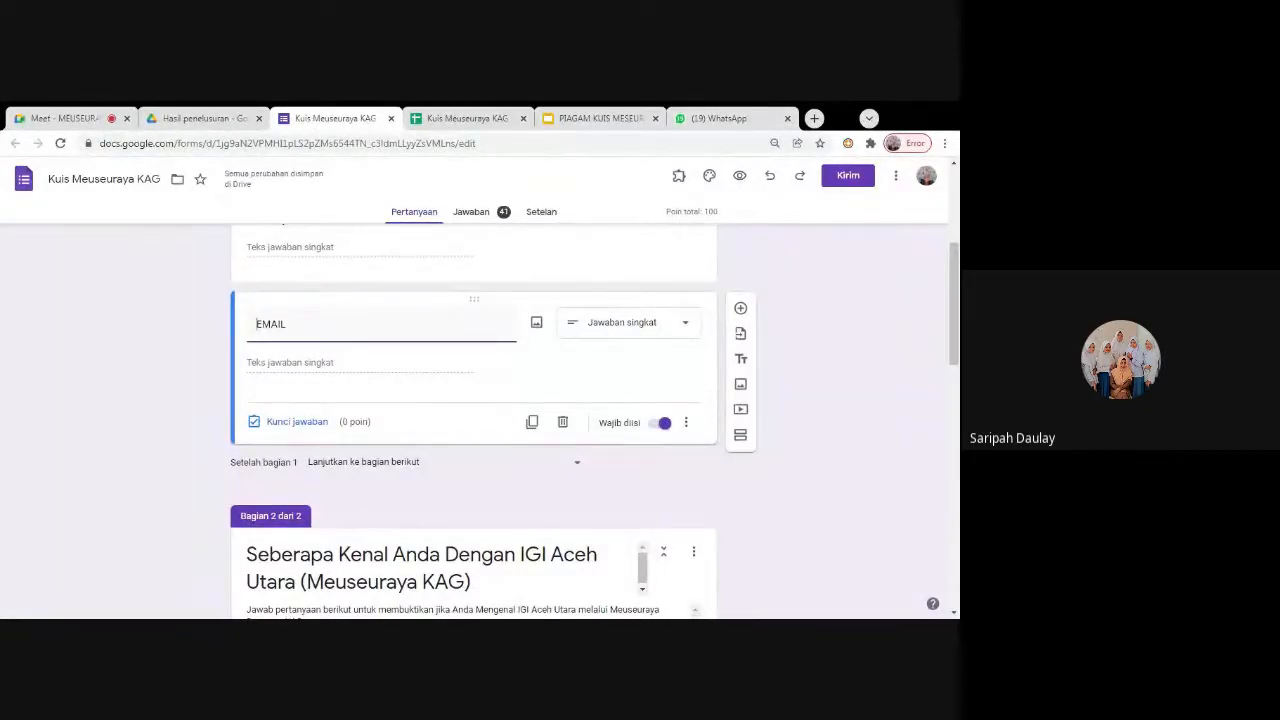
{"action": "left_click", "coordinate": [540, 215]}
{"action": "scroll", "coordinate": [477, 422], "scroll_direction": "down", "scroll_amount": 5}
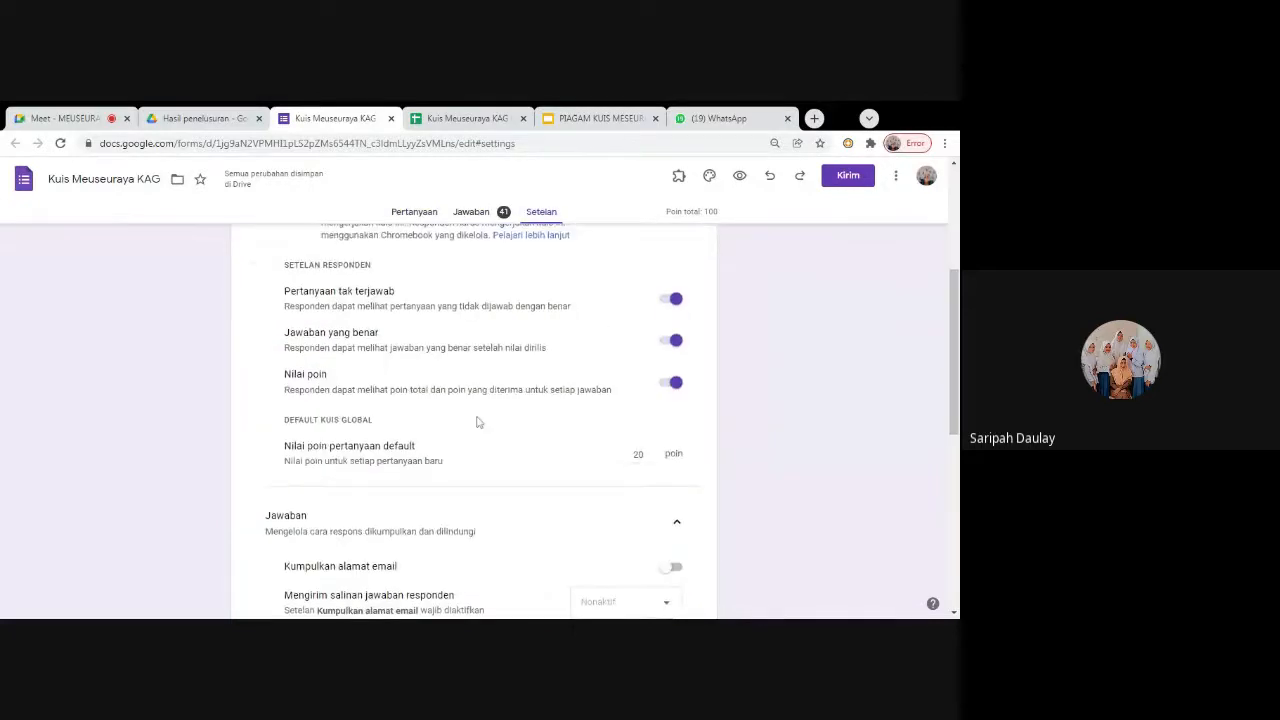
{"action": "scroll", "coordinate": [477, 422], "scroll_direction": "down", "scroll_amount": 4}
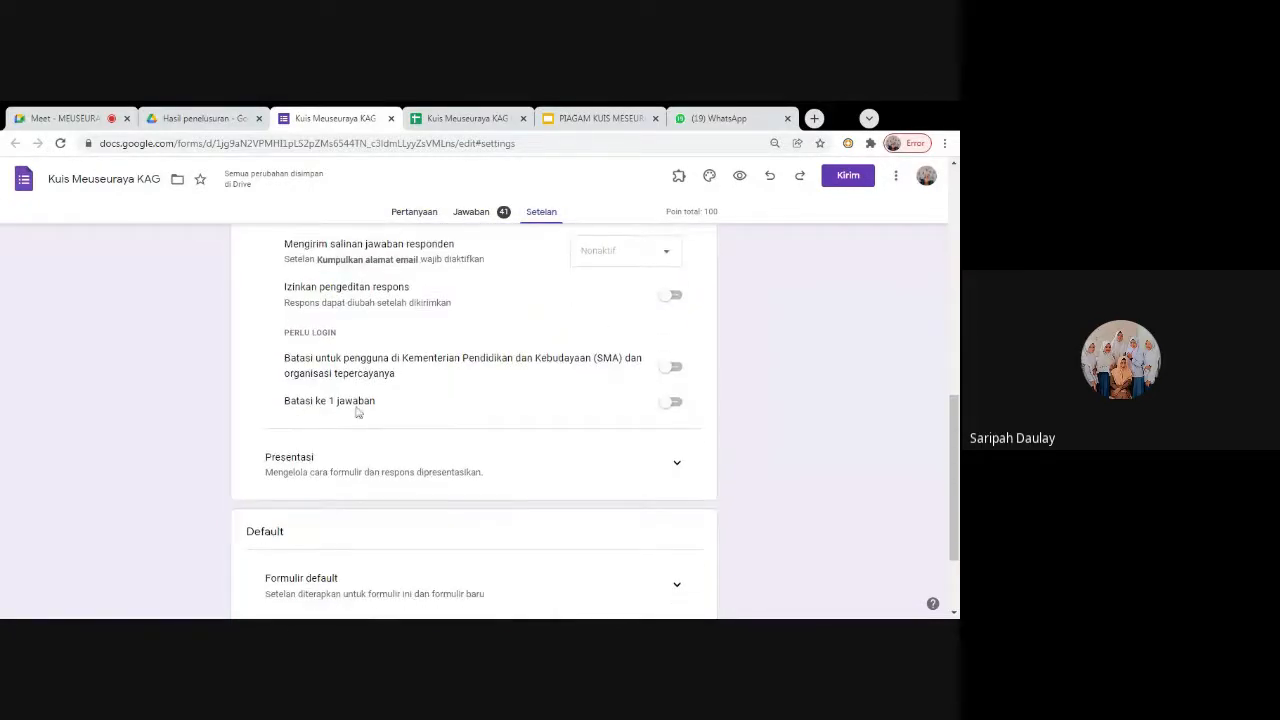
{"action": "left_click", "coordinate": [677, 404]}
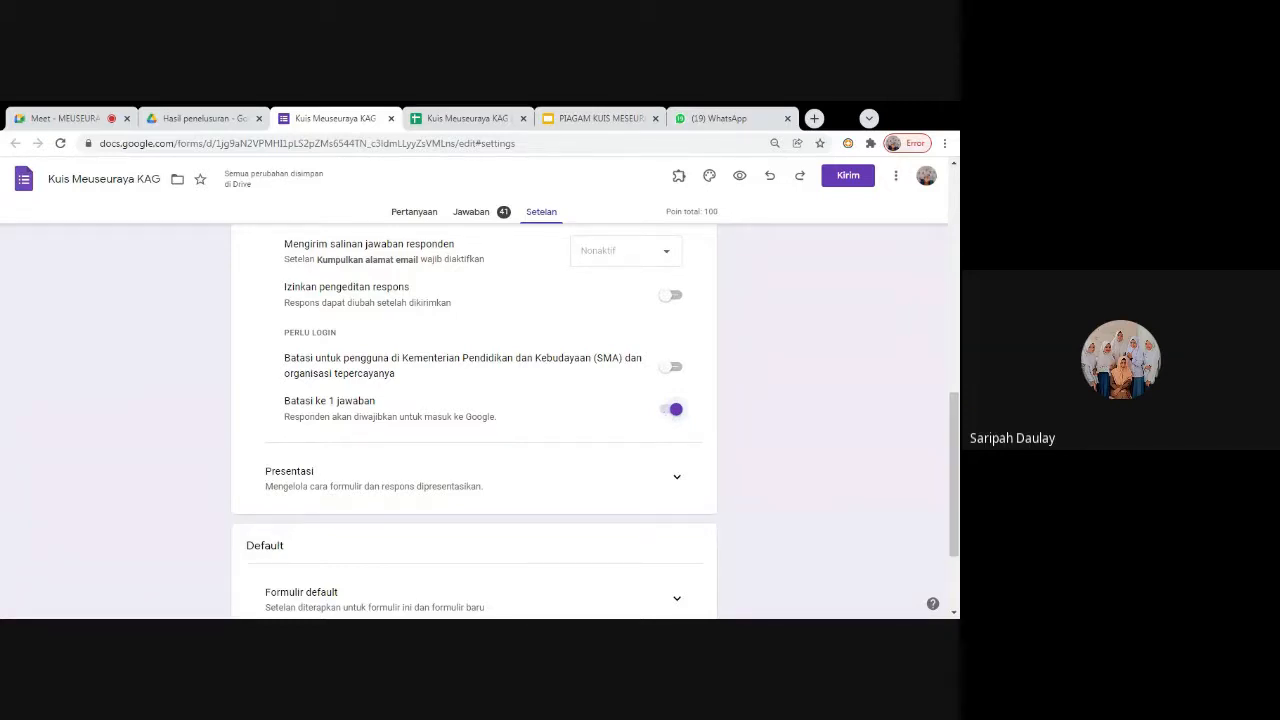
{"action": "left_click", "coordinate": [674, 414]}
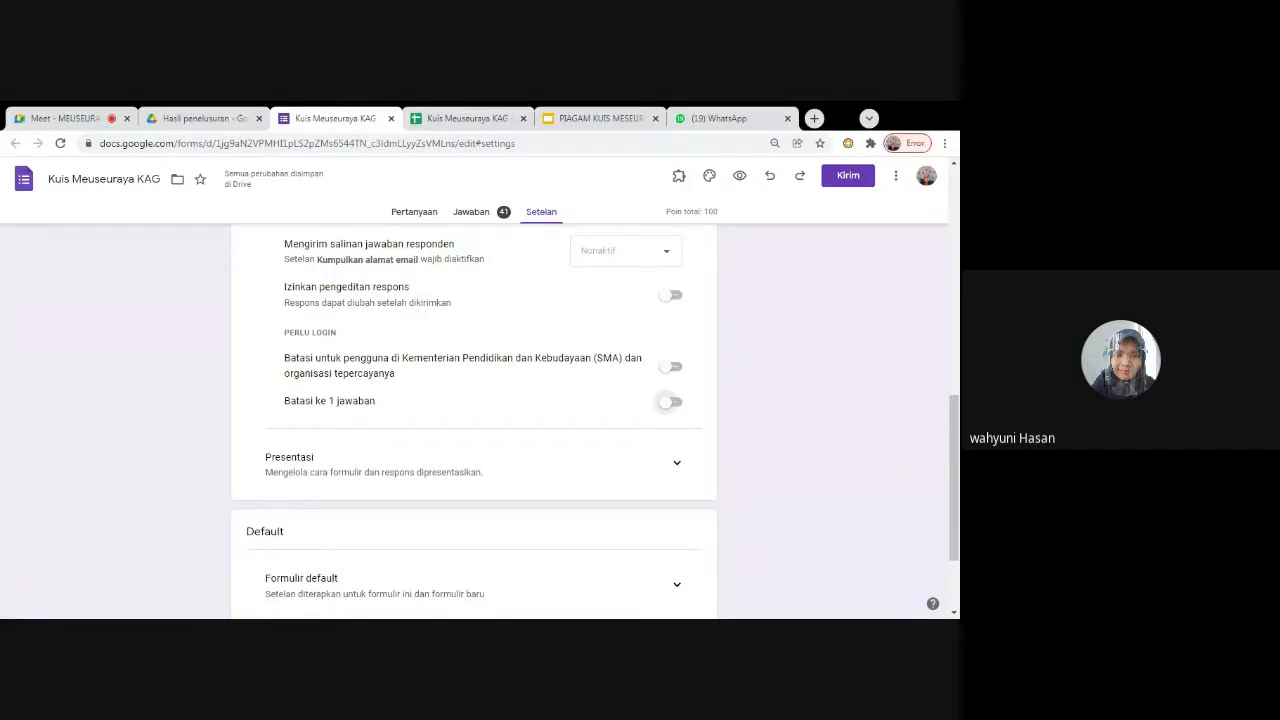
{"action": "left_click", "coordinate": [610, 378]}
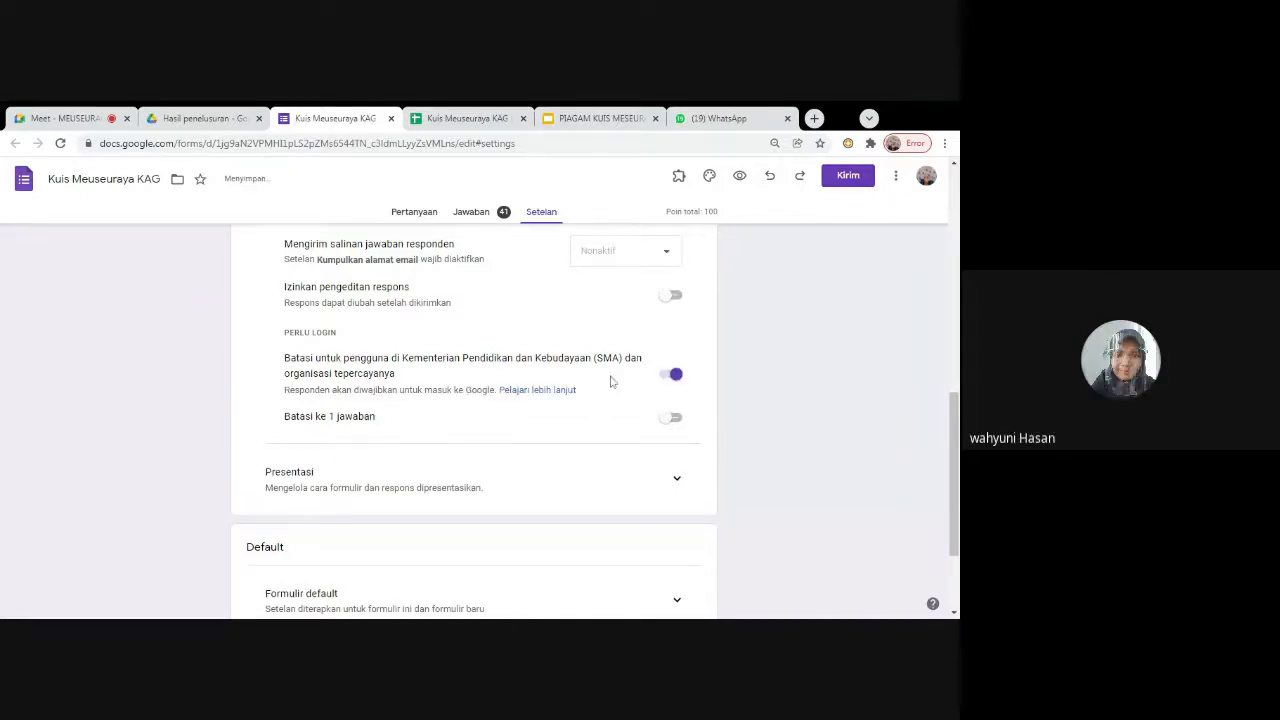
Return to the response sheet and examine the names, scores and emails from the first response to the last
{"action": "left_click", "coordinate": [449, 120]}
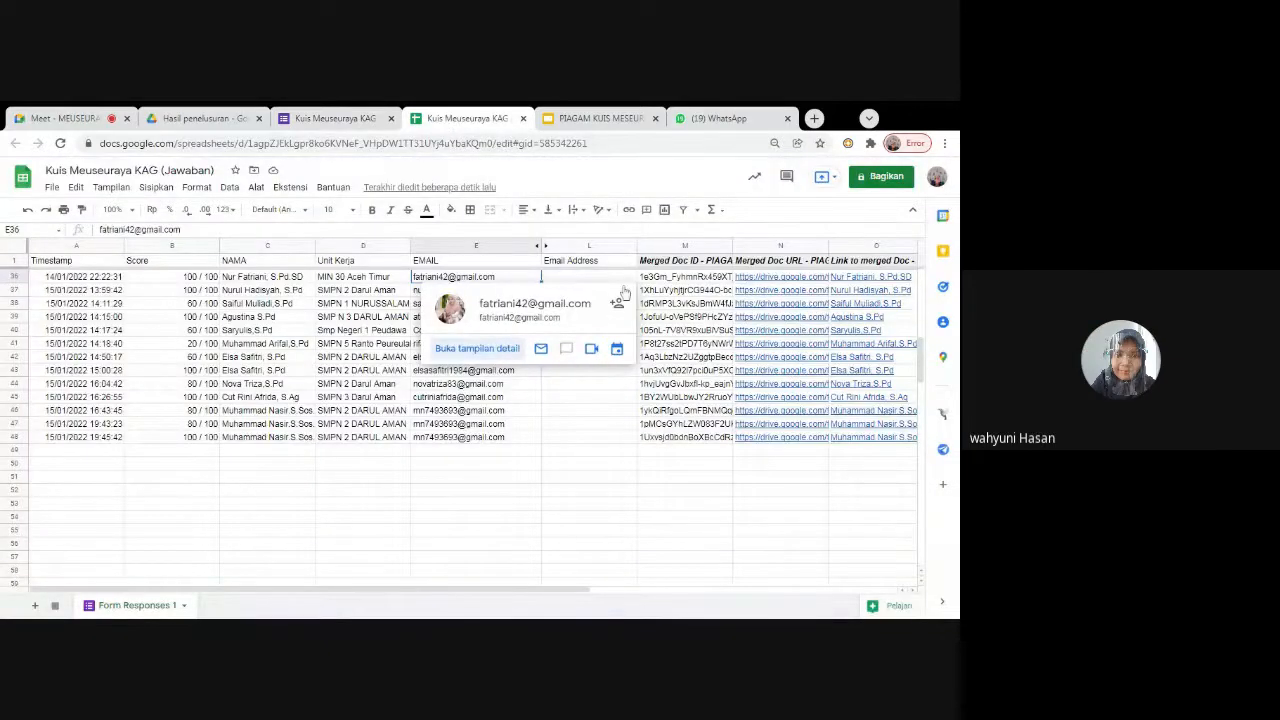
{"action": "scroll", "coordinate": [305, 471], "scroll_direction": "up", "scroll_amount": 3}
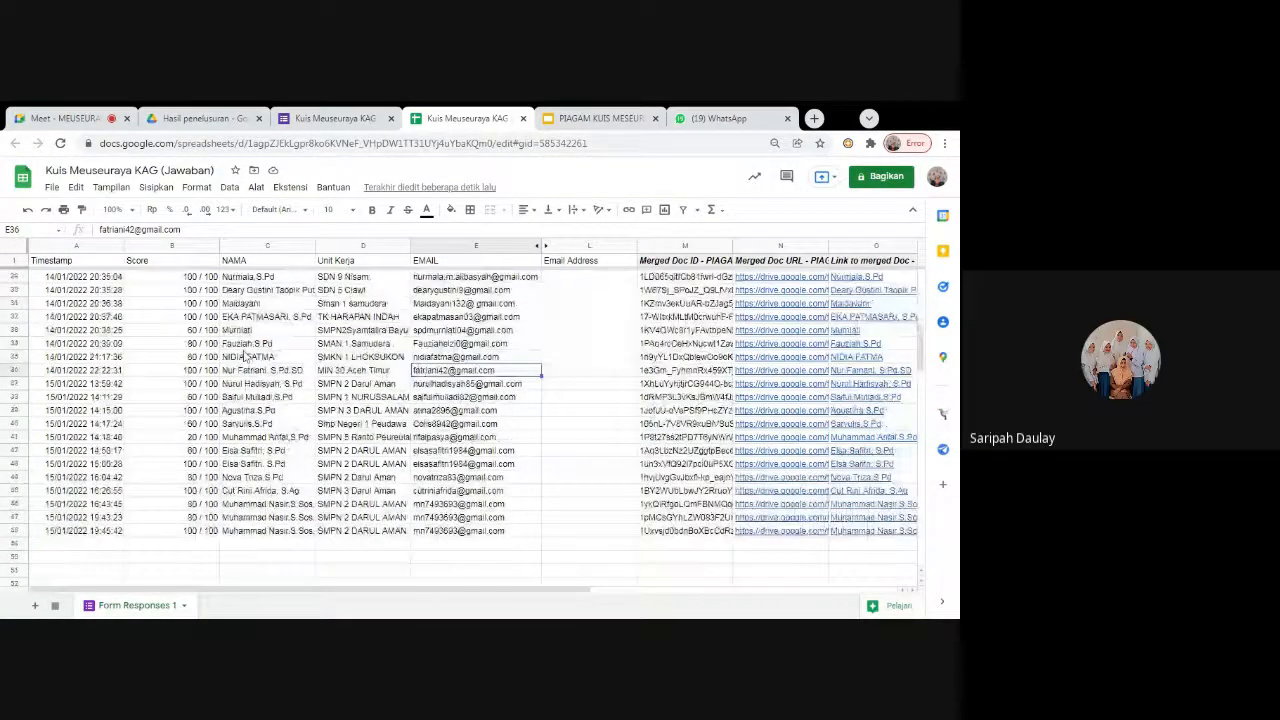
{"action": "scroll", "coordinate": [245, 355], "scroll_direction": "up", "scroll_amount": 8}
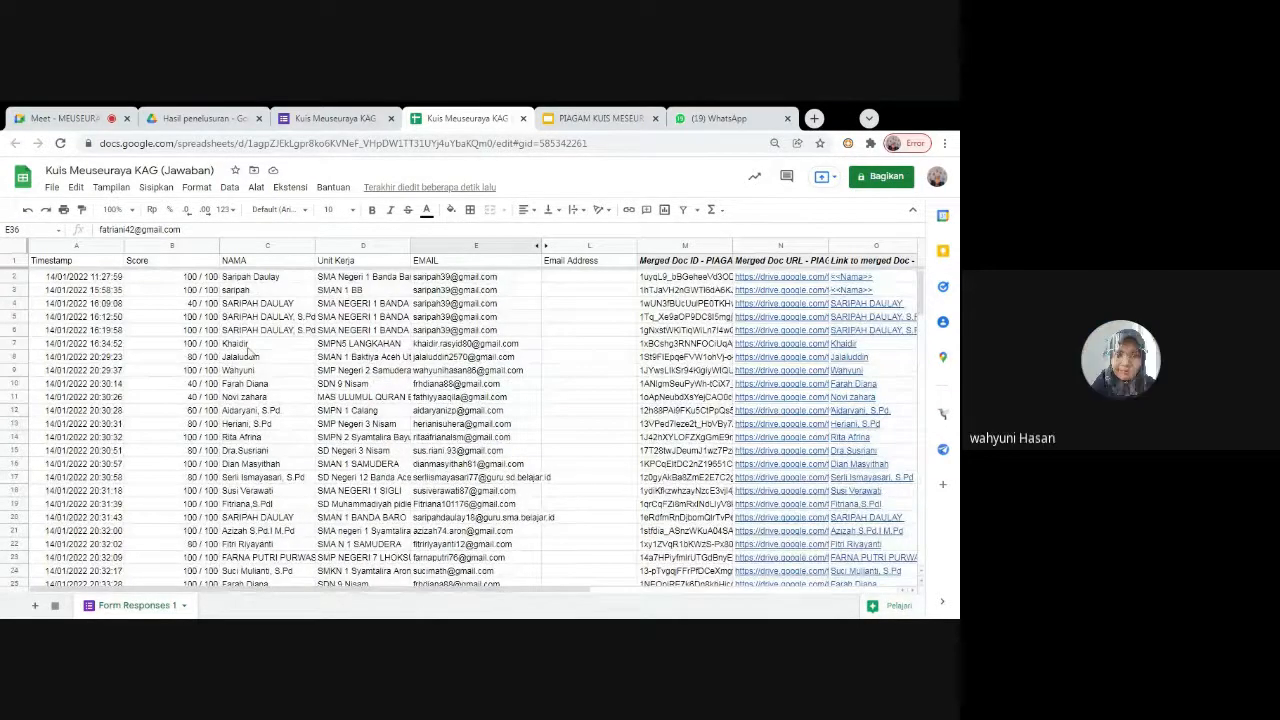
{"action": "scroll", "coordinate": [249, 354], "scroll_direction": "down", "scroll_amount": 1}
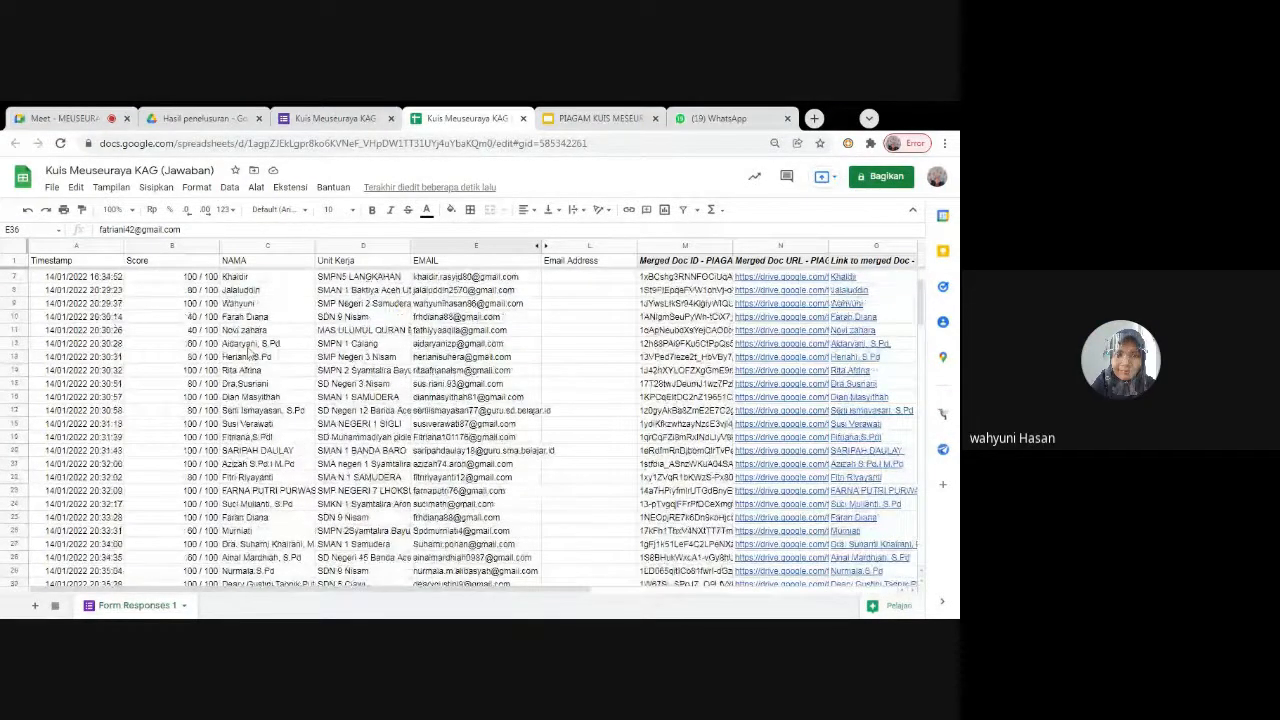
{"action": "scroll", "coordinate": [249, 353], "scroll_direction": "down", "scroll_amount": 2}
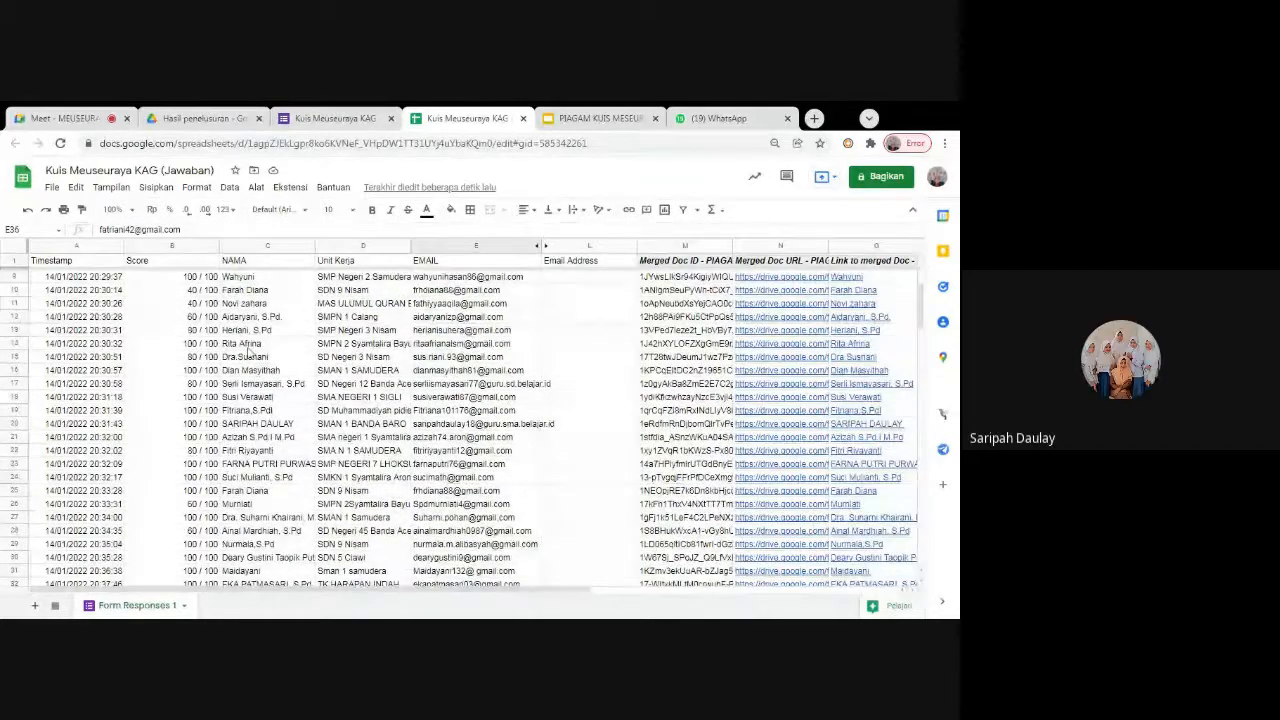
{"action": "scroll", "coordinate": [249, 352], "scroll_direction": "down", "scroll_amount": 5}
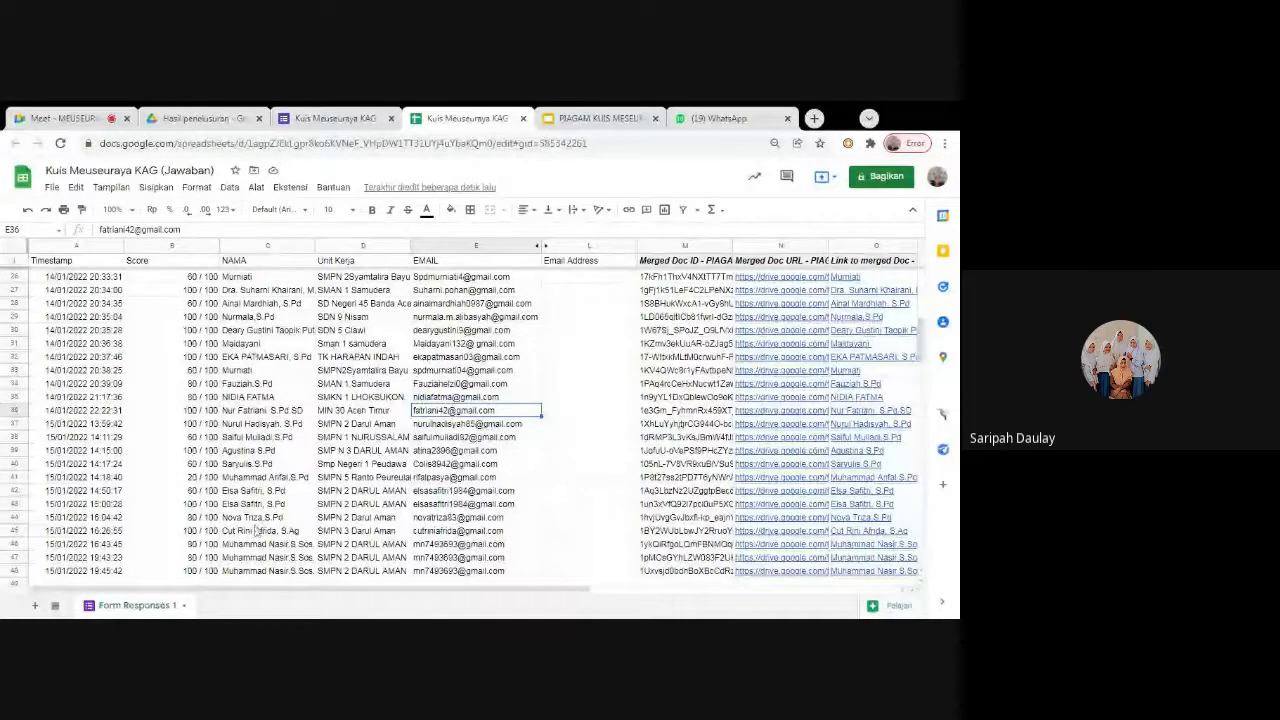
{"action": "scroll", "coordinate": [258, 528], "scroll_direction": "down", "scroll_amount": 1}
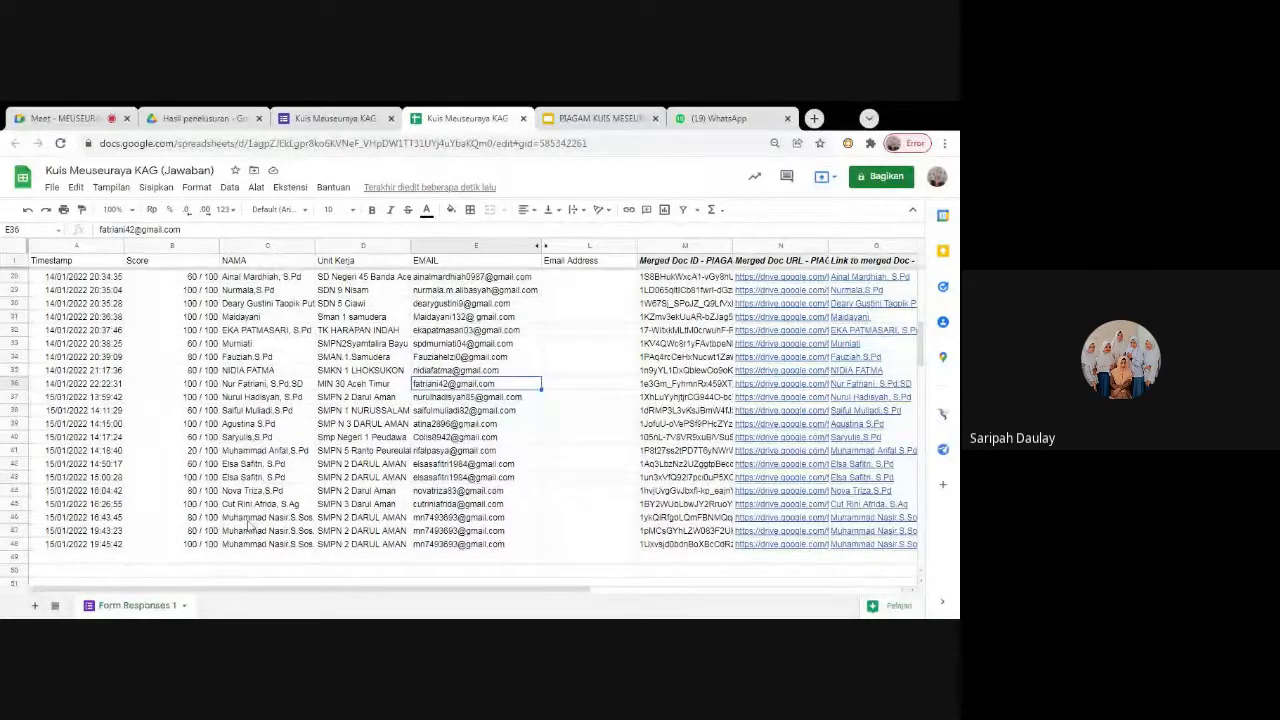
Examine the NAMA entry in row 46 and compare the latest responses with the earlier rows up to the first one
{"action": "left_click", "coordinate": [250, 518]}
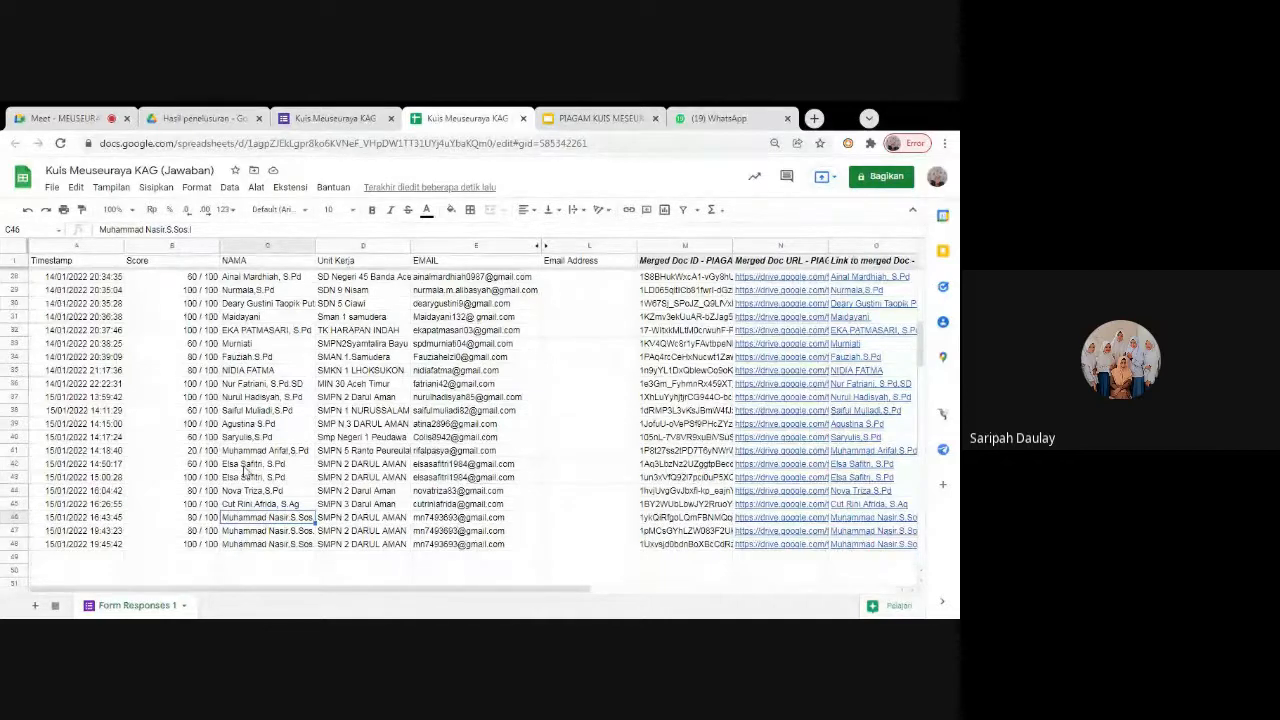
{"action": "scroll", "coordinate": [258, 440], "scroll_direction": "up", "scroll_amount": 5}
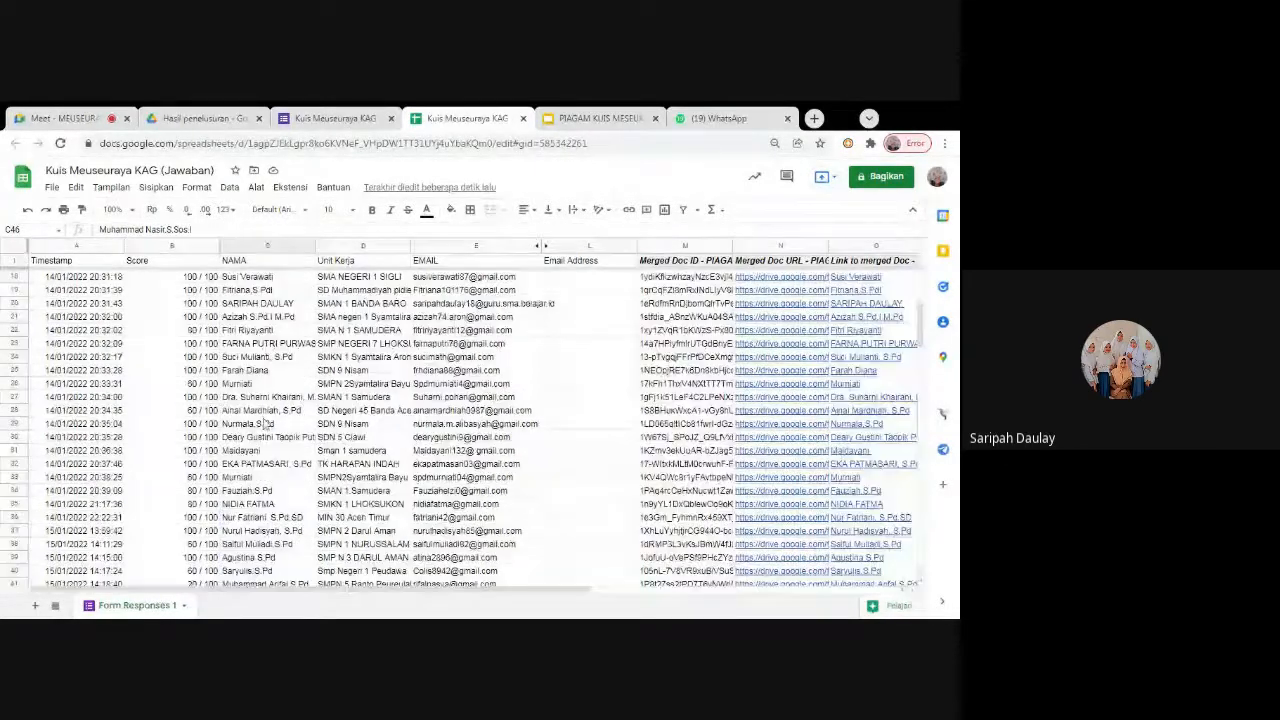
{"action": "scroll", "coordinate": [266, 424], "scroll_direction": "up", "scroll_amount": 1}
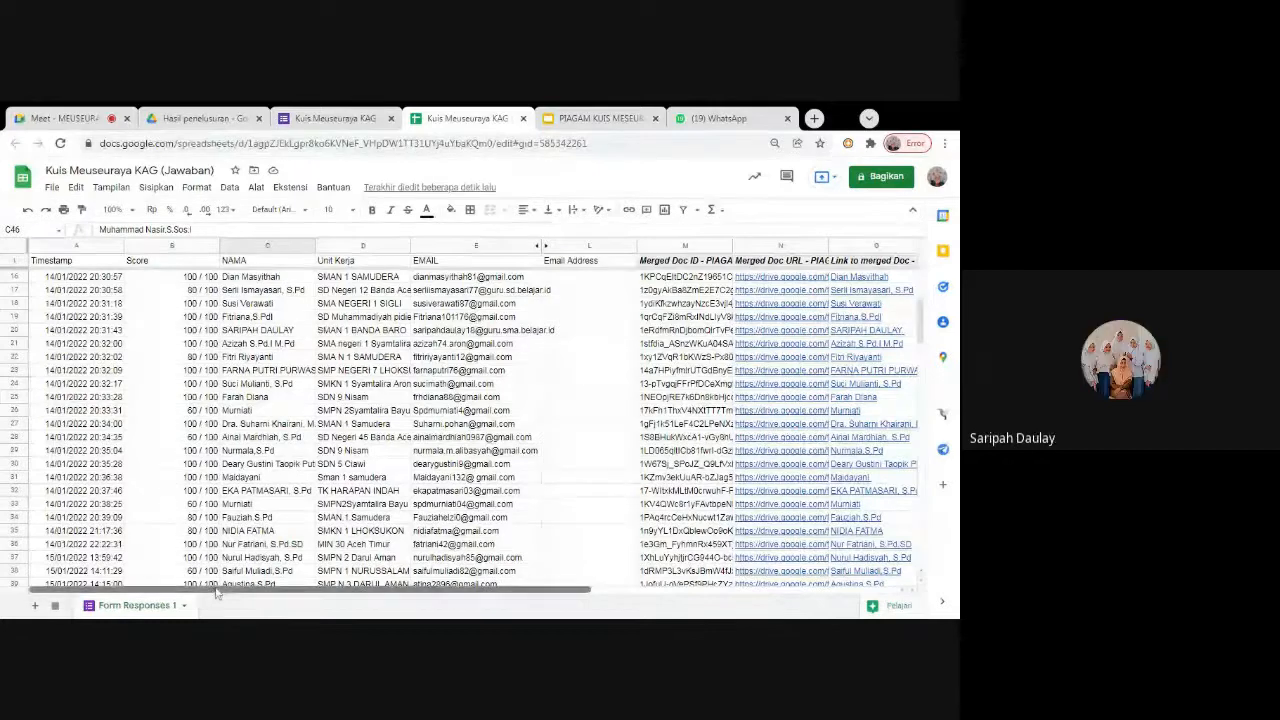
{"action": "left_click_drag", "start_coordinate": [369, 592], "coordinate": [104, 572]}
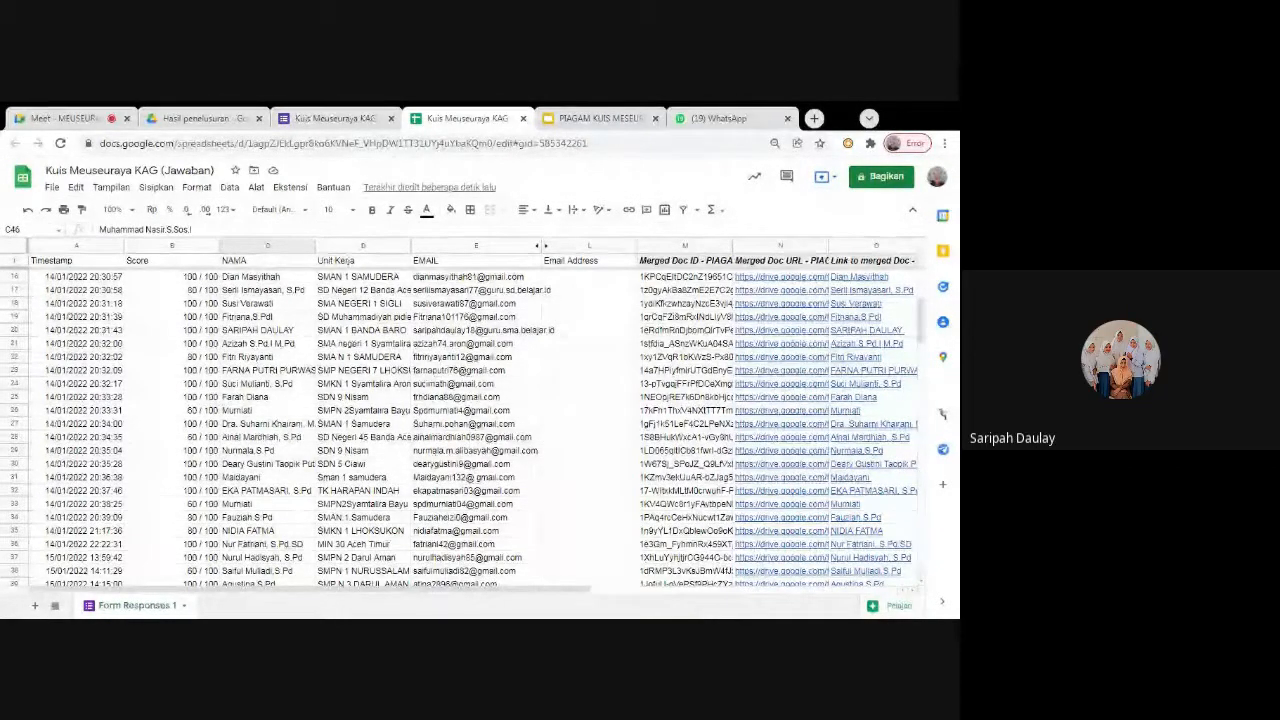
{"action": "scroll", "coordinate": [262, 397], "scroll_direction": "down", "scroll_amount": 4}
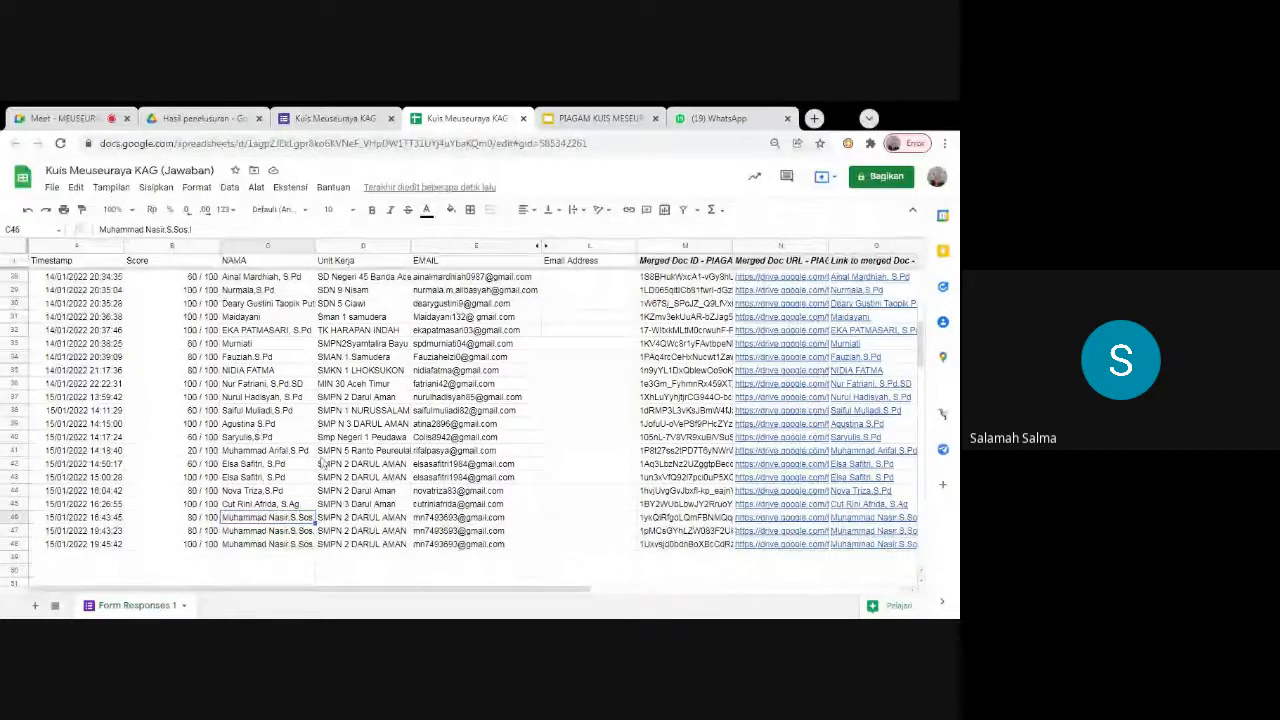
{"action": "scroll", "coordinate": [330, 466], "scroll_direction": "down", "scroll_amount": 1}
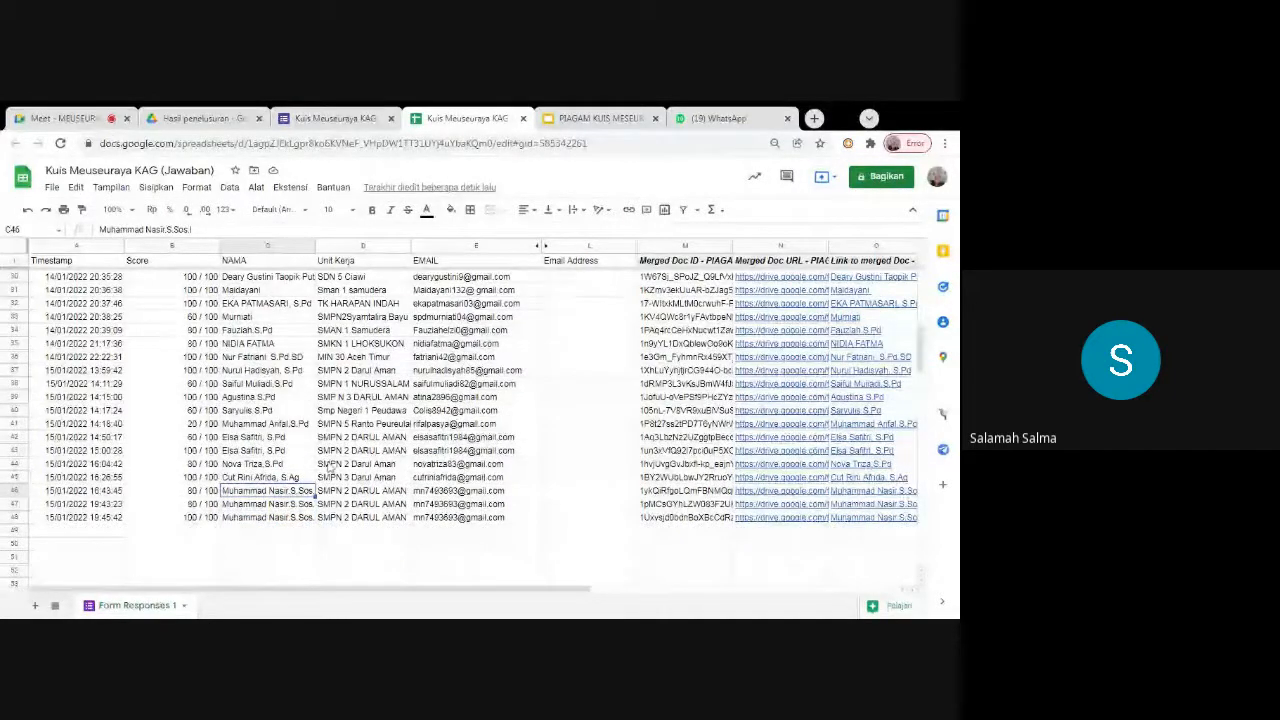
{"action": "scroll", "coordinate": [330, 466], "scroll_direction": "up", "scroll_amount": 2}
{"action": "scroll", "coordinate": [329, 467], "scroll_direction": "up", "scroll_amount": 3}
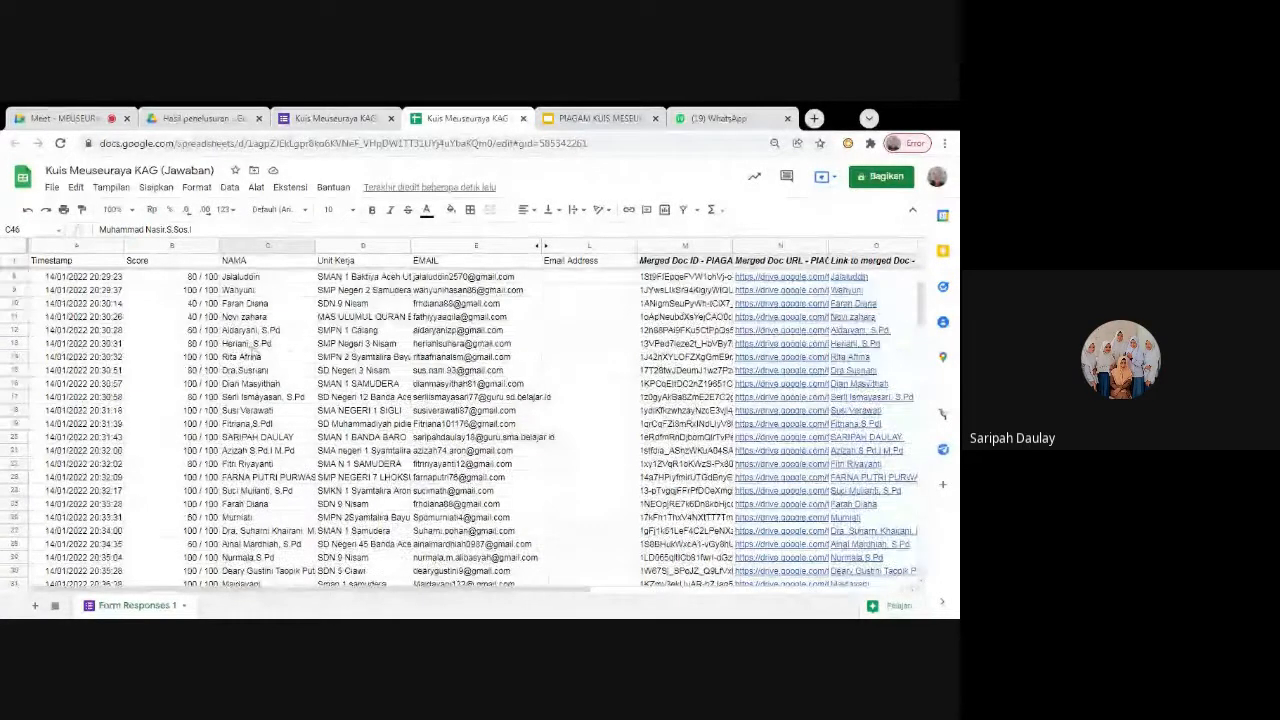
{"action": "scroll", "coordinate": [263, 342], "scroll_direction": "up", "scroll_amount": 2}
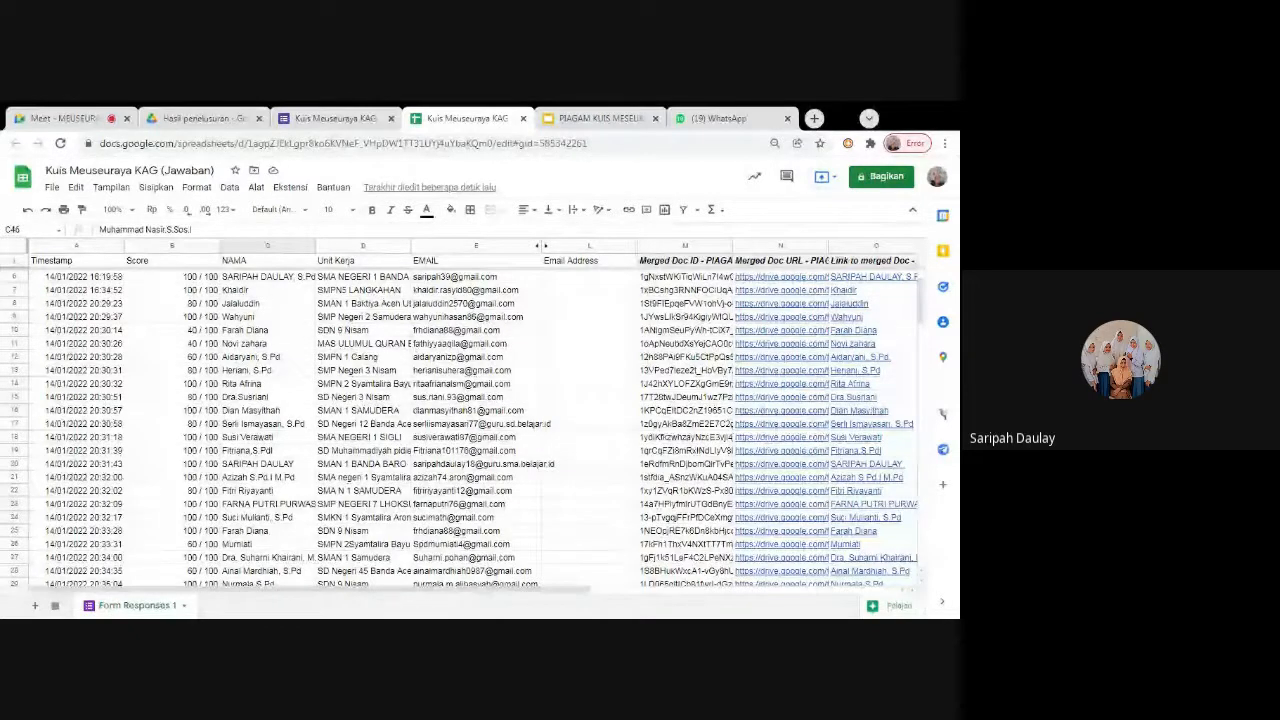
{"action": "scroll", "coordinate": [263, 342], "scroll_direction": "up", "scroll_amount": 1}
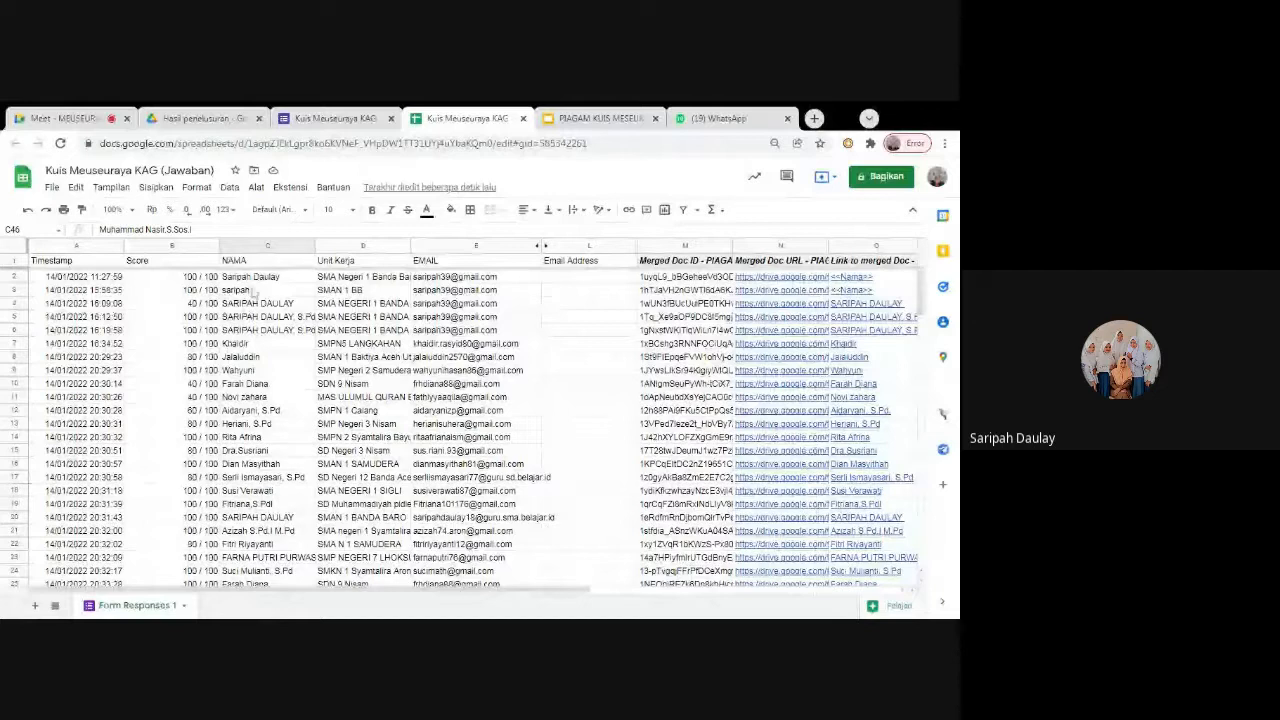
Widen the NAMA and Unit Kerja columns to fit their entries and review the response rows further down
{"action": "left_click", "coordinate": [253, 279]}
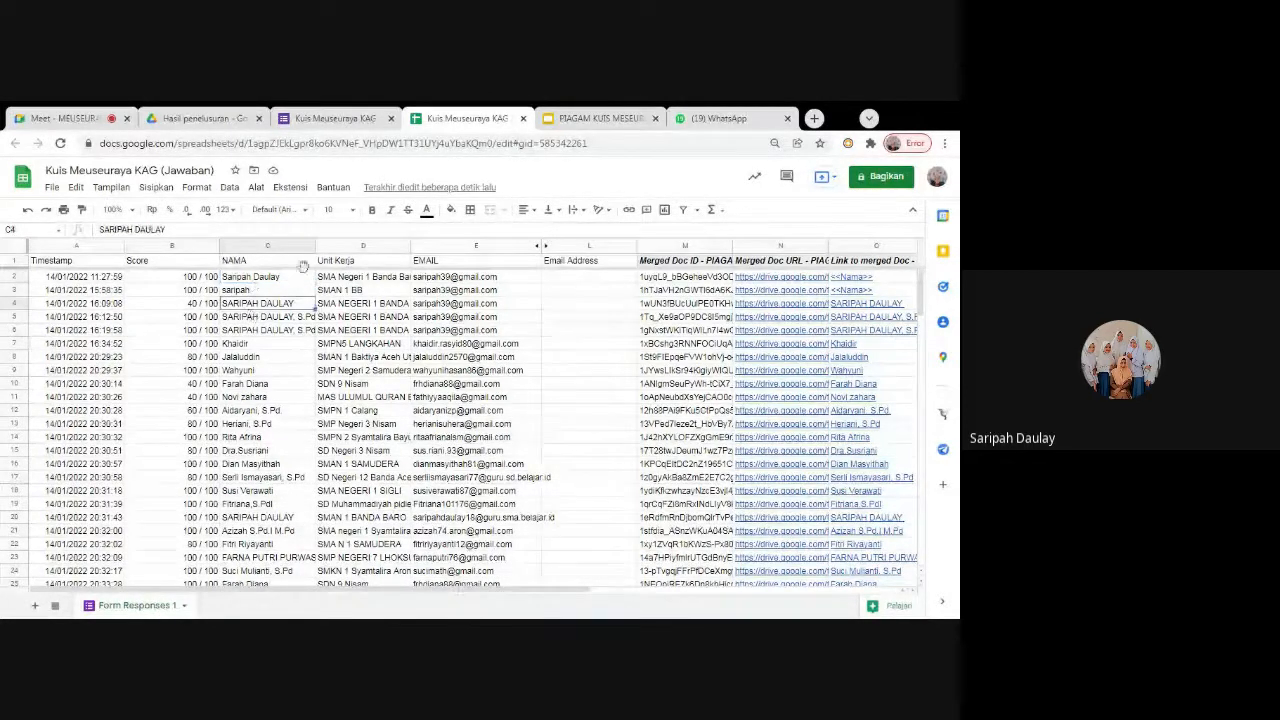
{"action": "left_click_drag", "start_coordinate": [344, 245], "coordinate": [342, 244]}
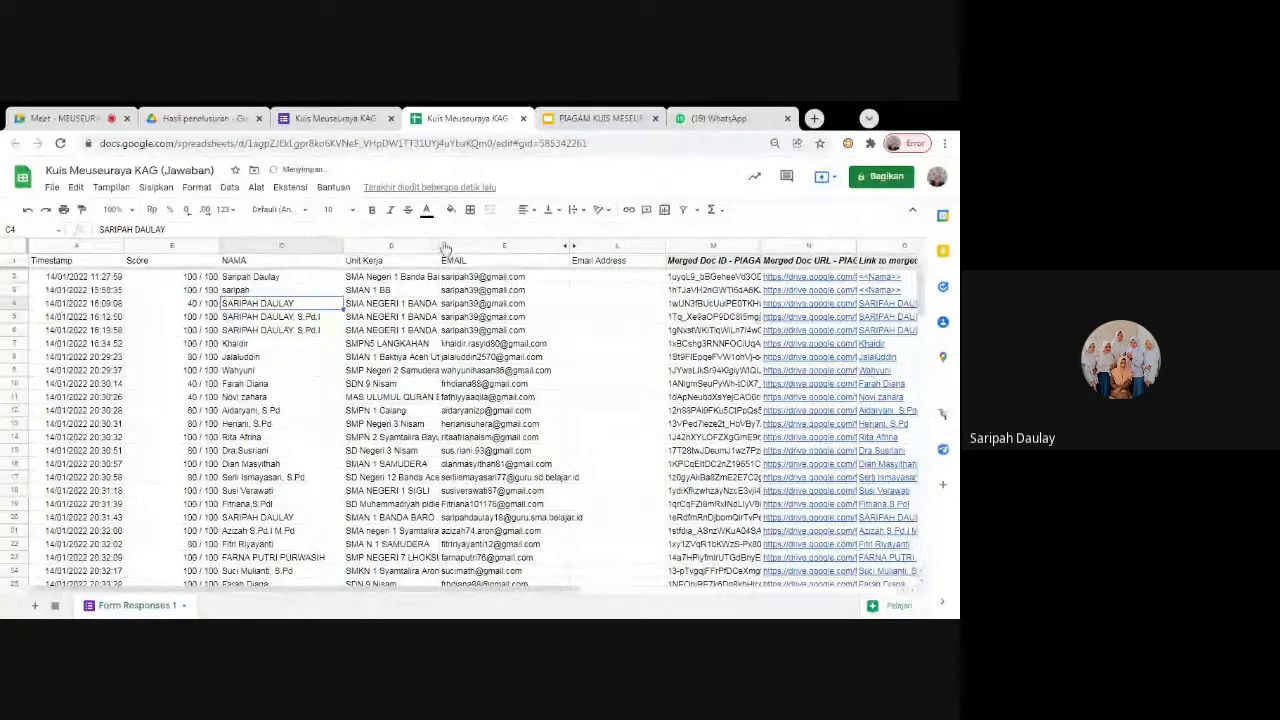
{"action": "left_click_drag", "start_coordinate": [437, 243], "coordinate": [478, 245]}
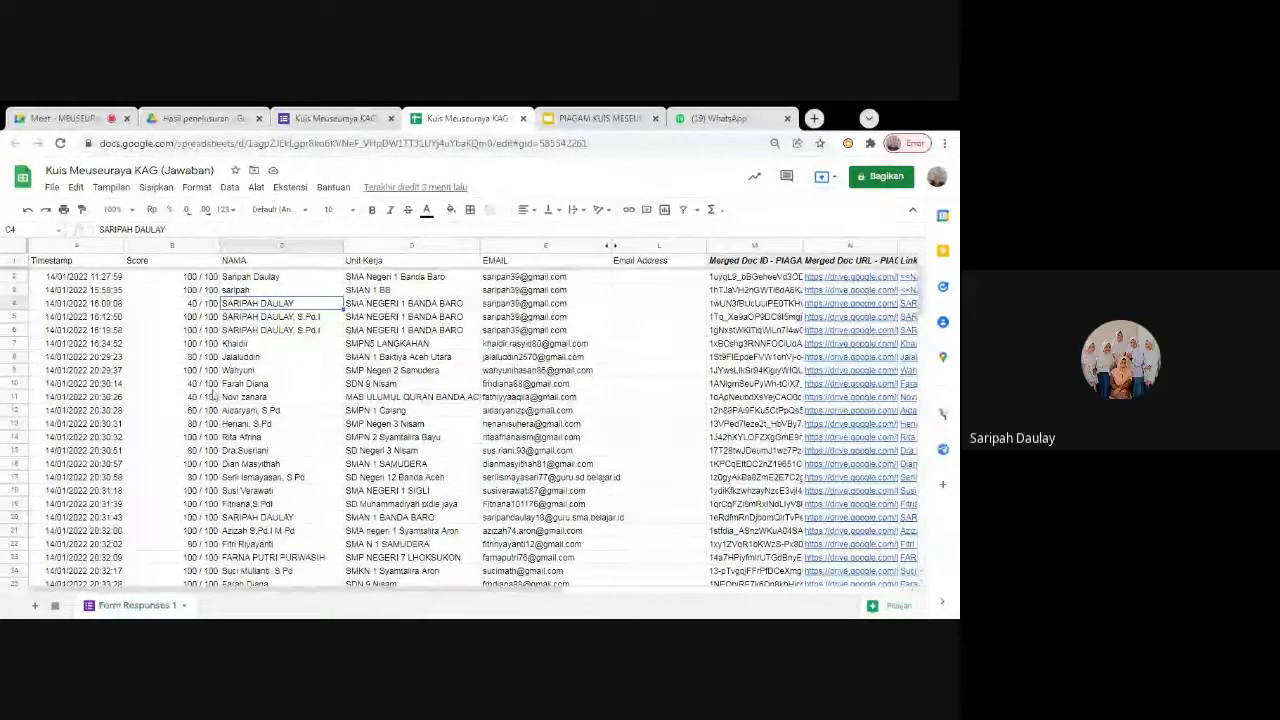
{"action": "scroll", "coordinate": [265, 403], "scroll_direction": "down", "scroll_amount": 2}
{"action": "scroll", "coordinate": [265, 403], "scroll_direction": "down", "scroll_amount": 4}
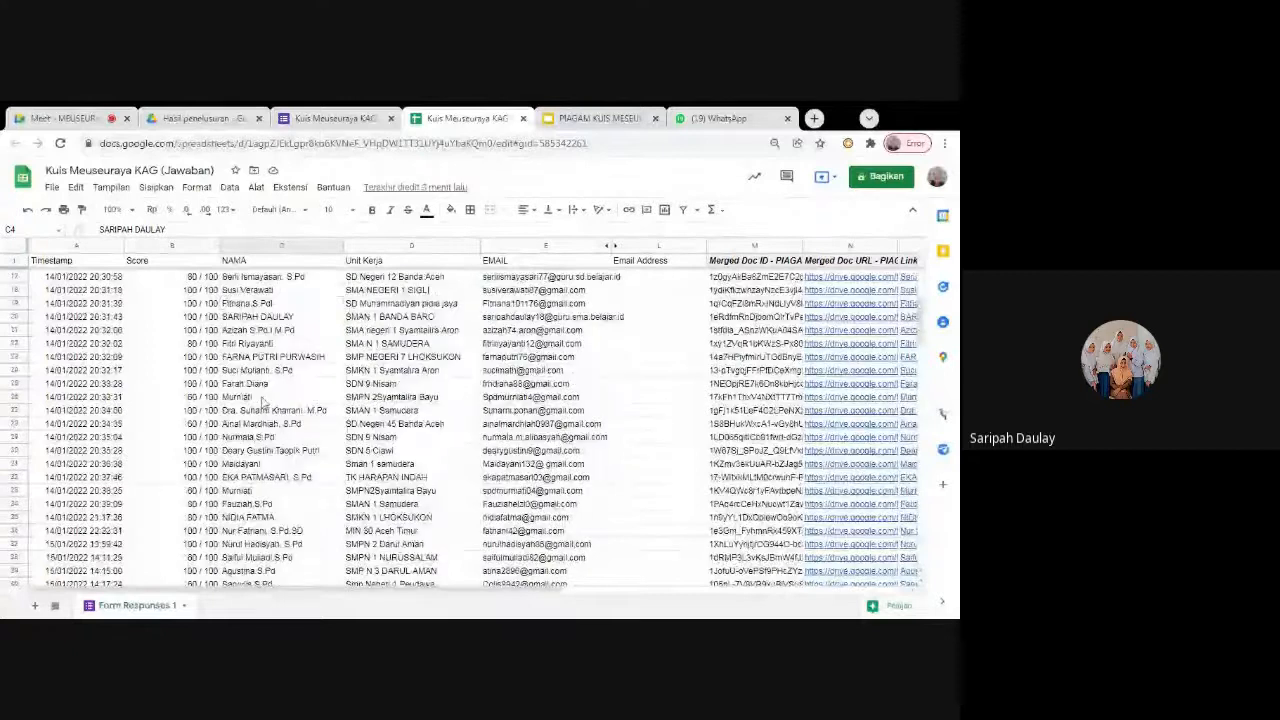
Compare the response rows down to the last one and back up, ending on the NAMA entry in row 27
{"action": "scroll", "coordinate": [265, 403], "scroll_direction": "down", "scroll_amount": 3}
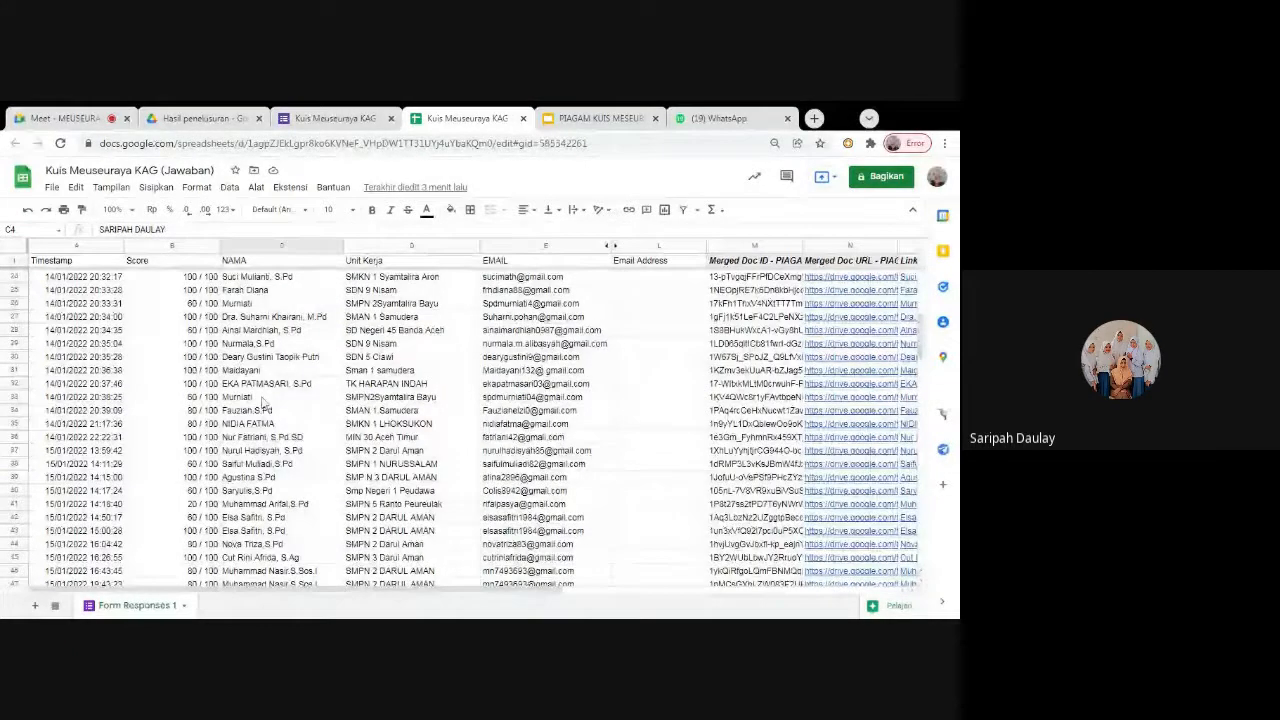
{"action": "scroll", "coordinate": [265, 403], "scroll_direction": "down", "scroll_amount": 2}
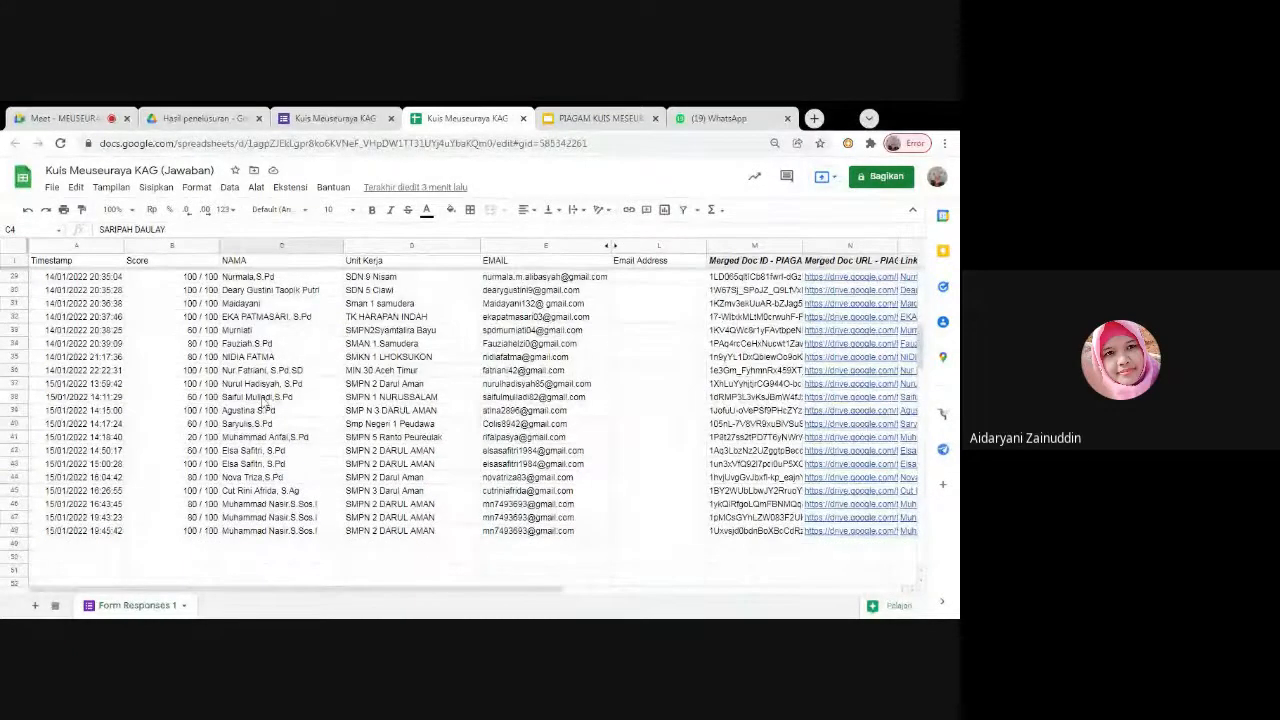
{"action": "scroll", "coordinate": [263, 403], "scroll_direction": "up", "scroll_amount": 1}
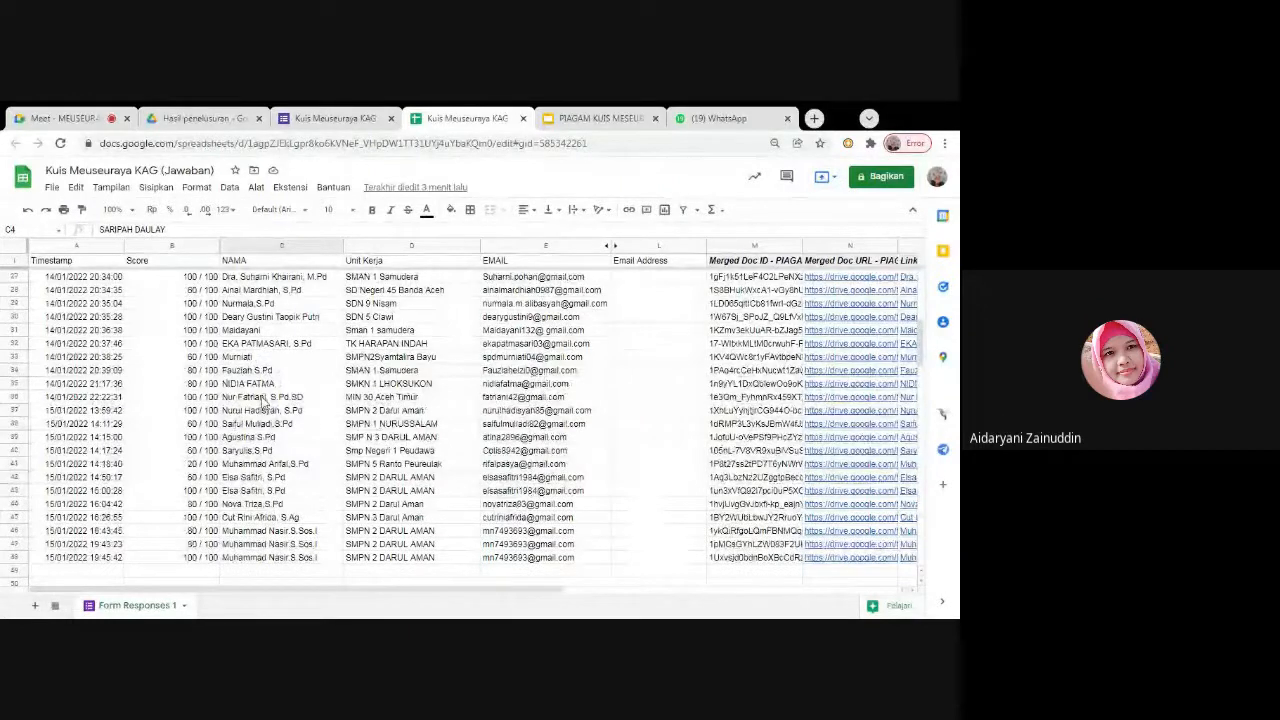
{"action": "scroll", "coordinate": [265, 400], "scroll_direction": "up", "scroll_amount": 1}
{"action": "scroll", "coordinate": [265, 401], "scroll_direction": "up", "scroll_amount": 3}
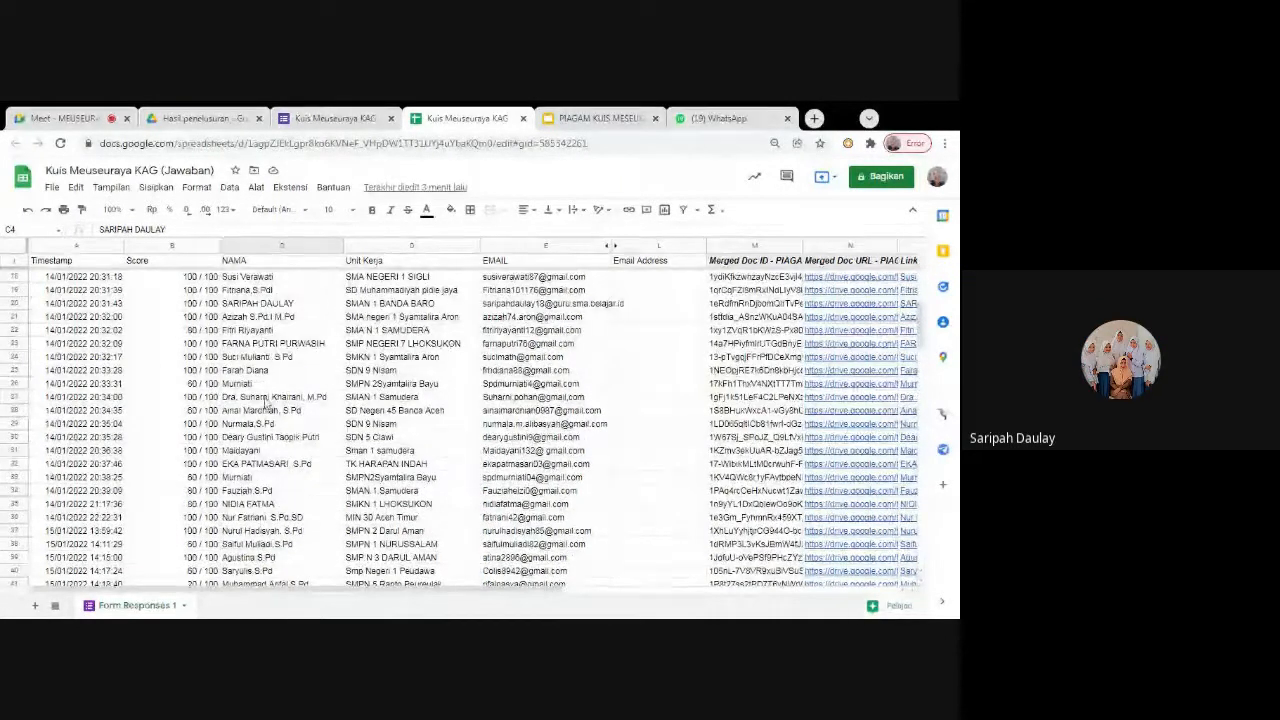
{"action": "scroll", "coordinate": [266, 402], "scroll_direction": "up", "scroll_amount": 2}
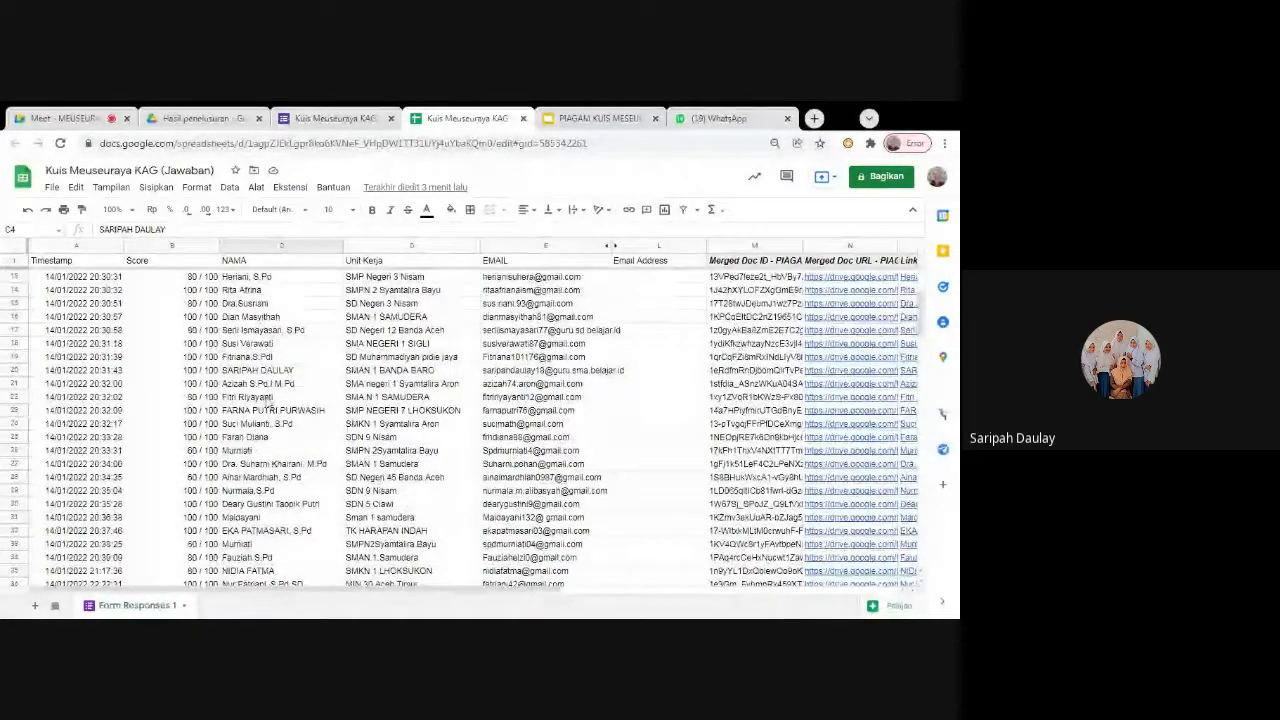
{"action": "scroll", "coordinate": [268, 405], "scroll_direction": "up", "scroll_amount": 2}
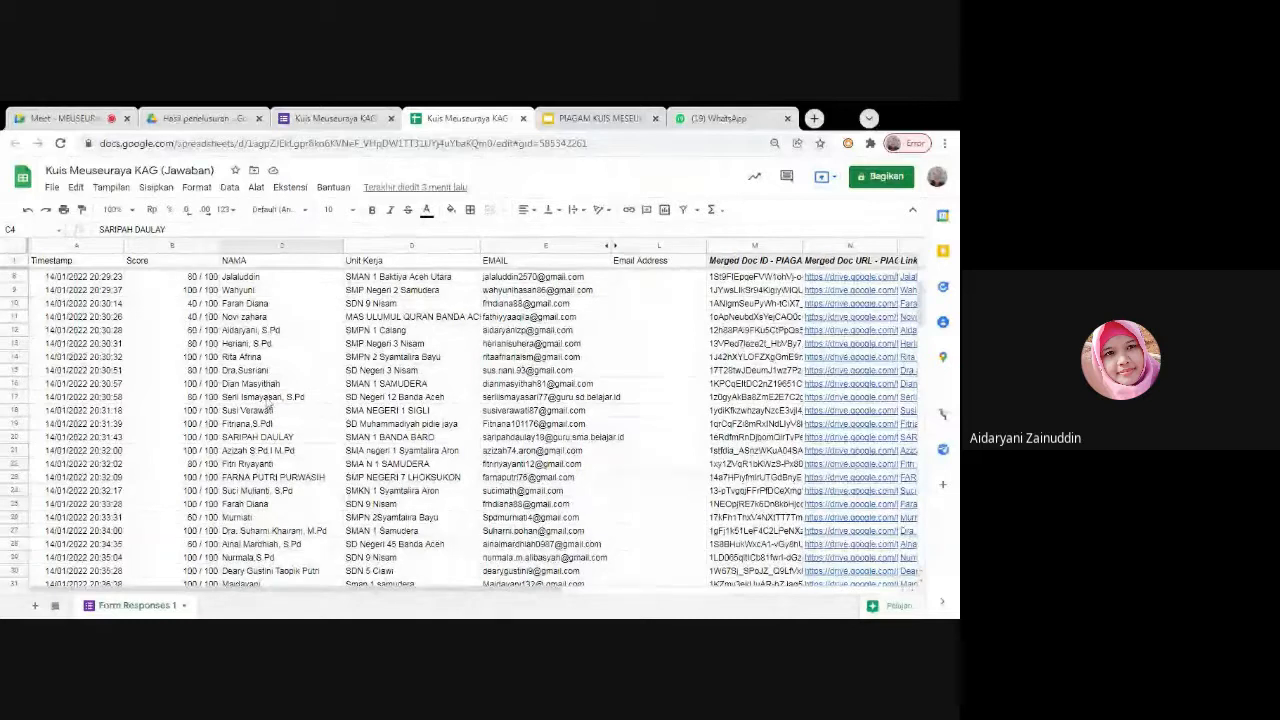
{"action": "scroll", "coordinate": [267, 402], "scroll_direction": "down", "scroll_amount": 1}
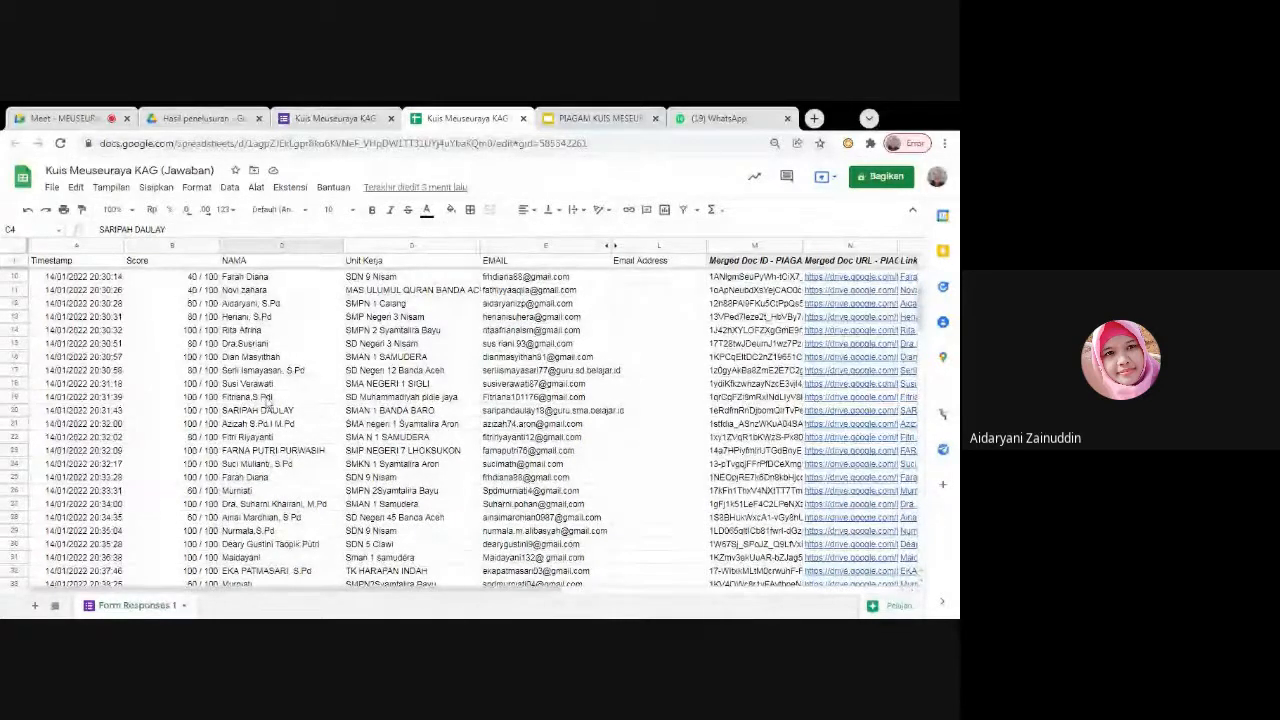
{"action": "scroll", "coordinate": [267, 402], "scroll_direction": "down", "scroll_amount": 3}
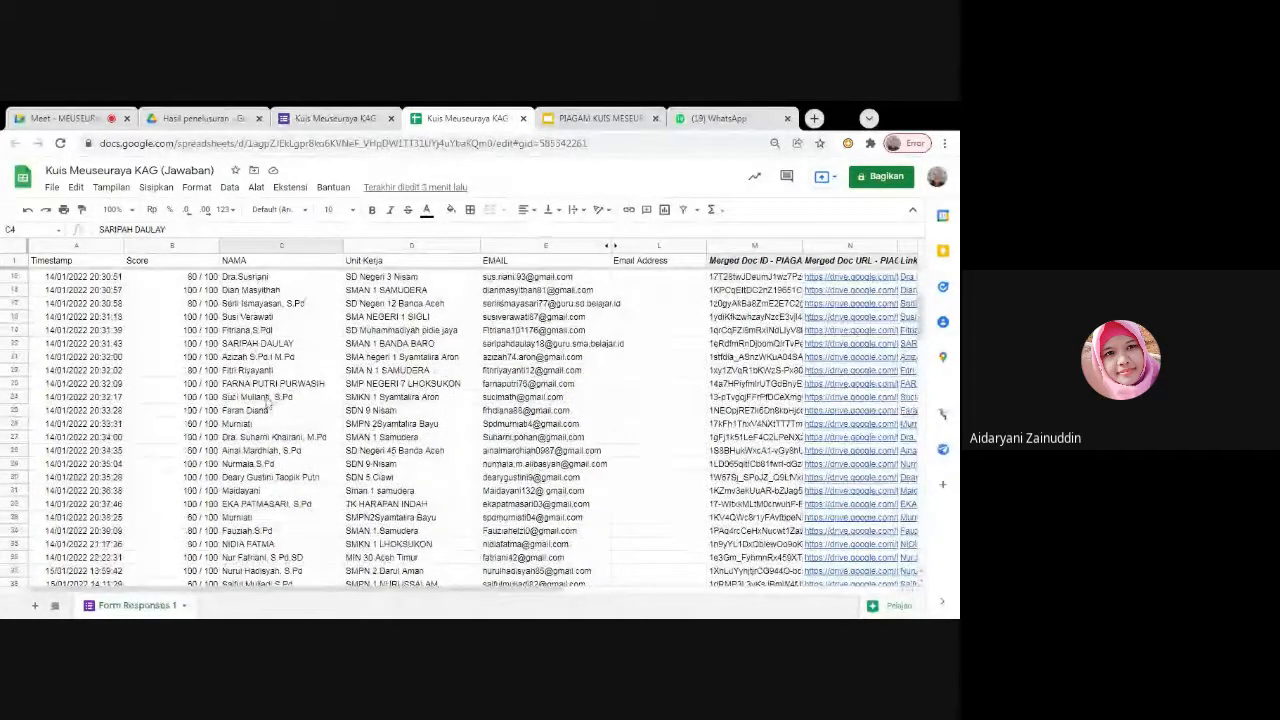
{"action": "left_click", "coordinate": [283, 439]}
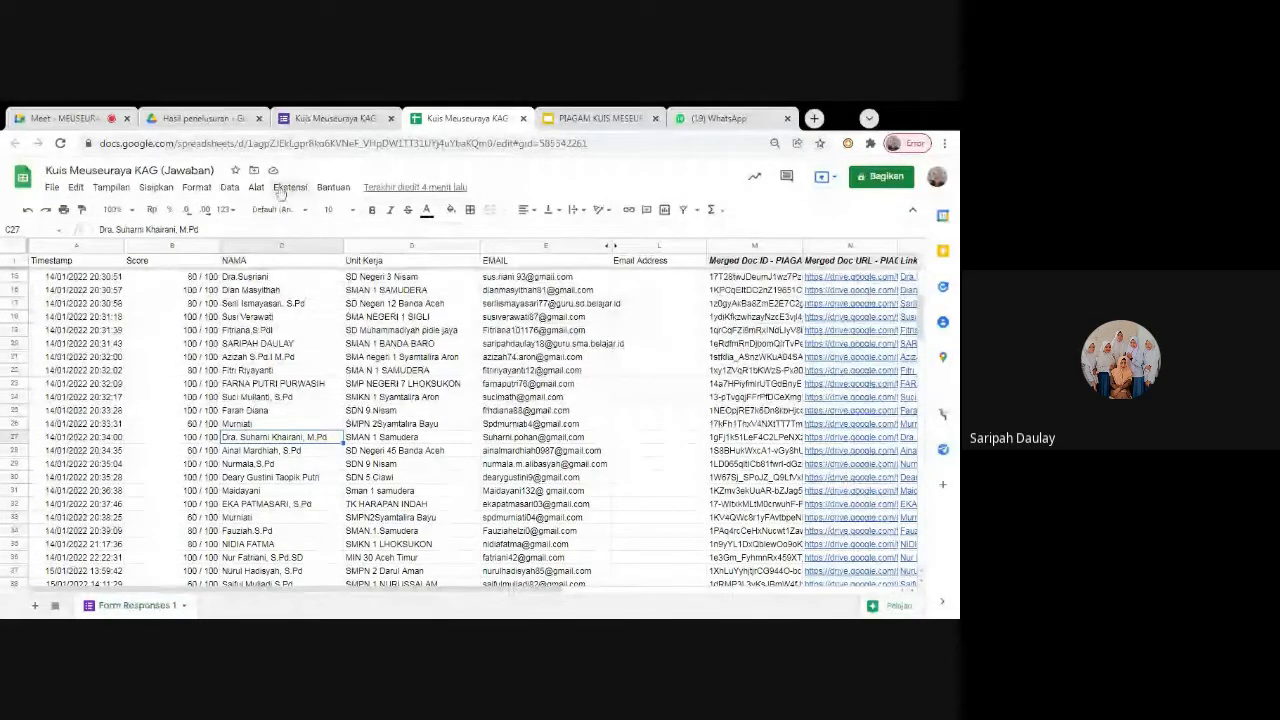
Review the sheet's installed extensions, including Autocrat, and open the Google Workspace Marketplace to get add-ons
{"action": "left_click", "coordinate": [294, 190]}
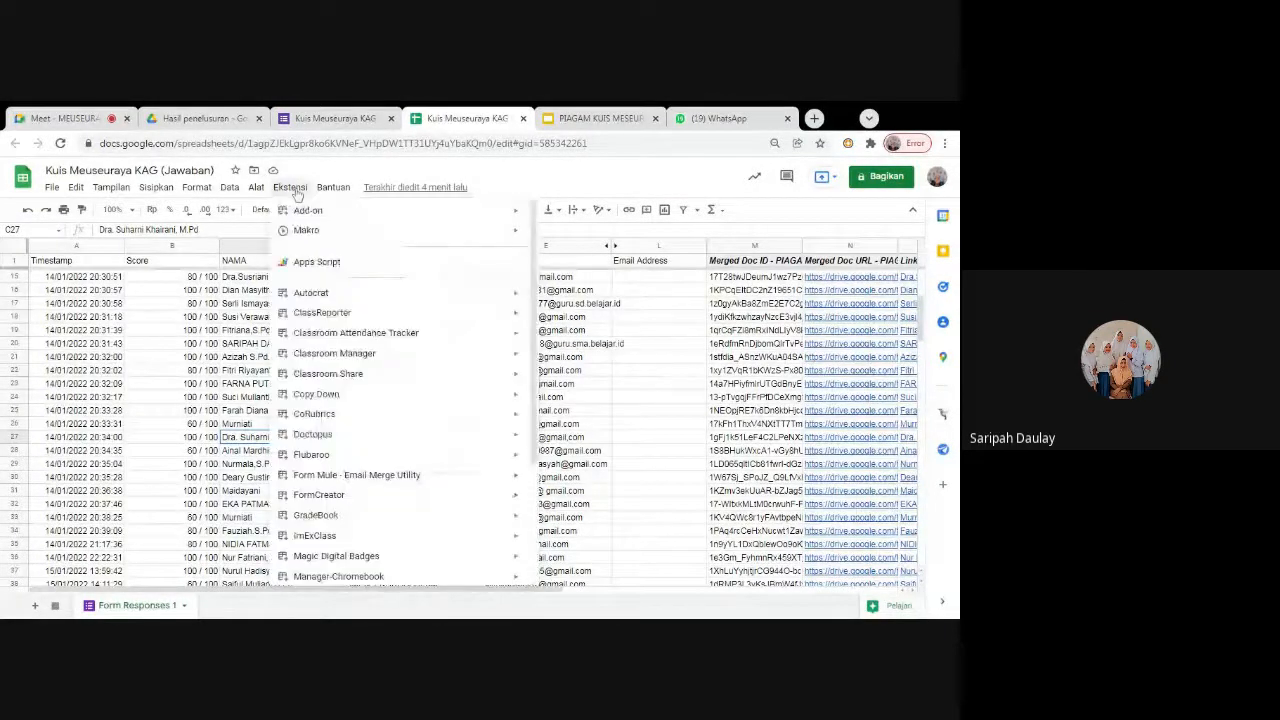
{"action": "mouse_move", "coordinate": [314, 296]}
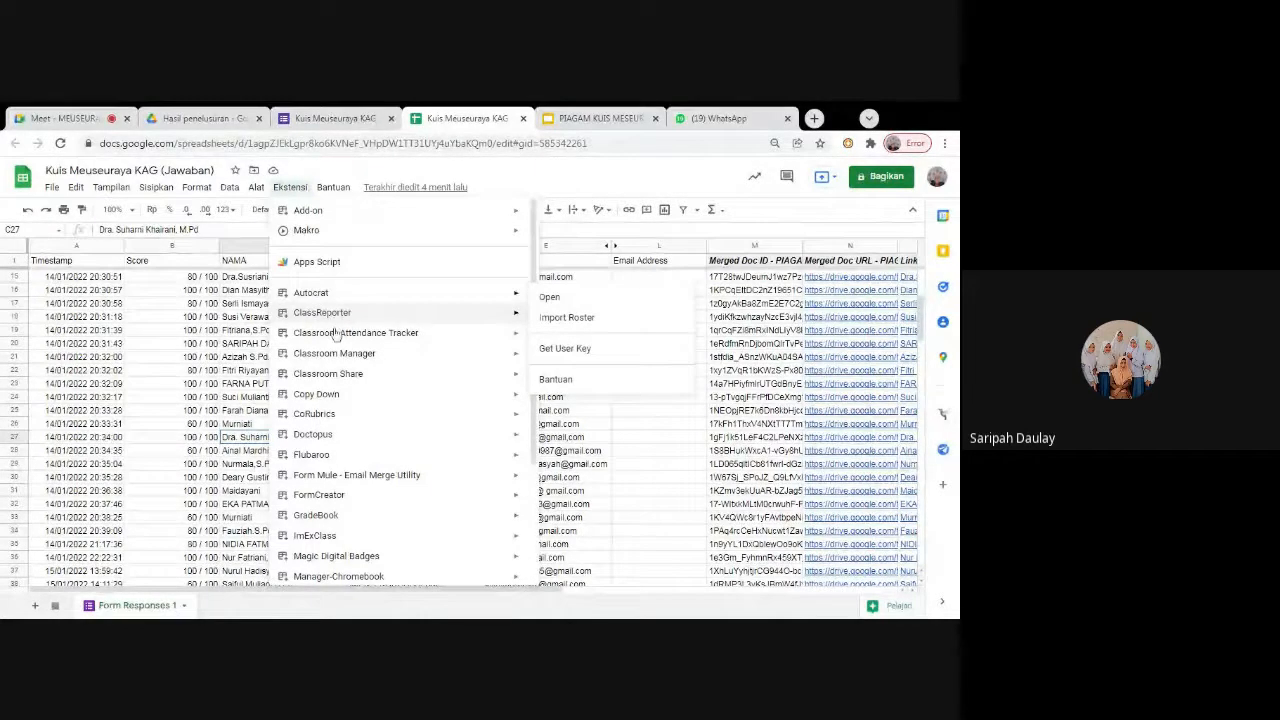
{"action": "scroll", "coordinate": [373, 266], "scroll_direction": "down", "scroll_amount": 3}
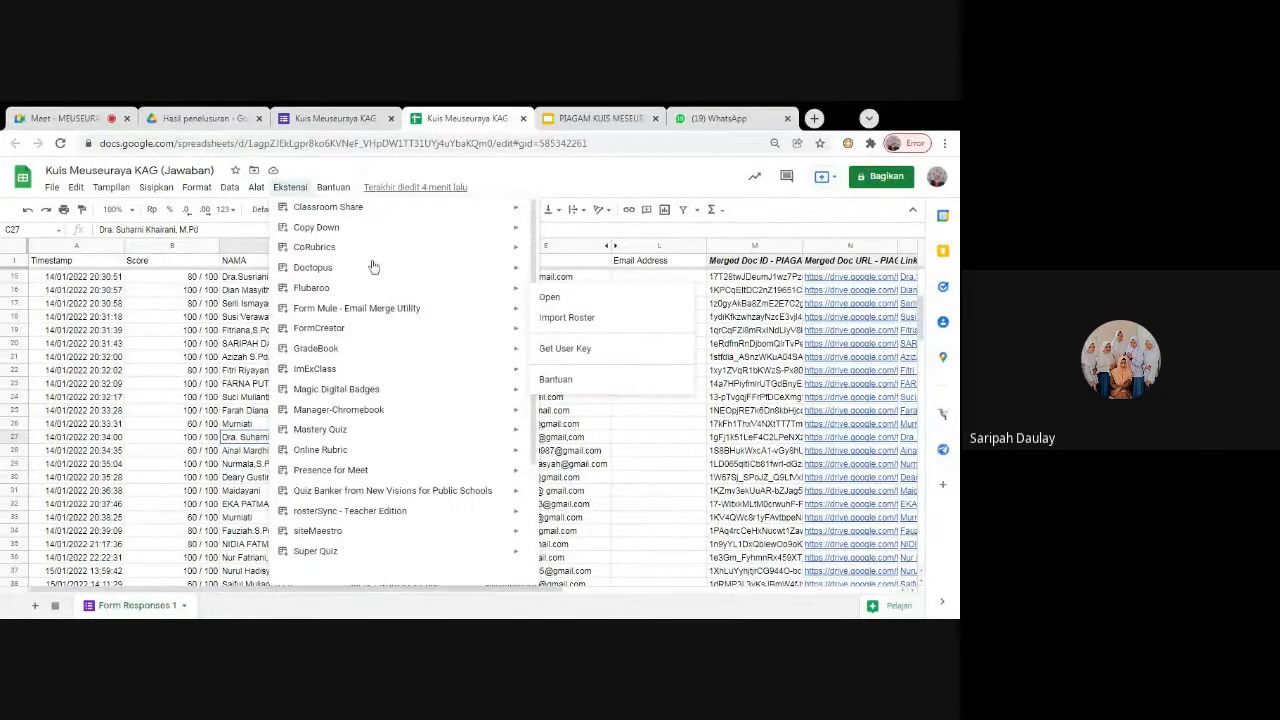
{"action": "scroll", "coordinate": [469, 332], "scroll_direction": "up", "scroll_amount": 3}
{"action": "scroll", "coordinate": [469, 332], "scroll_direction": "up", "scroll_amount": 1}
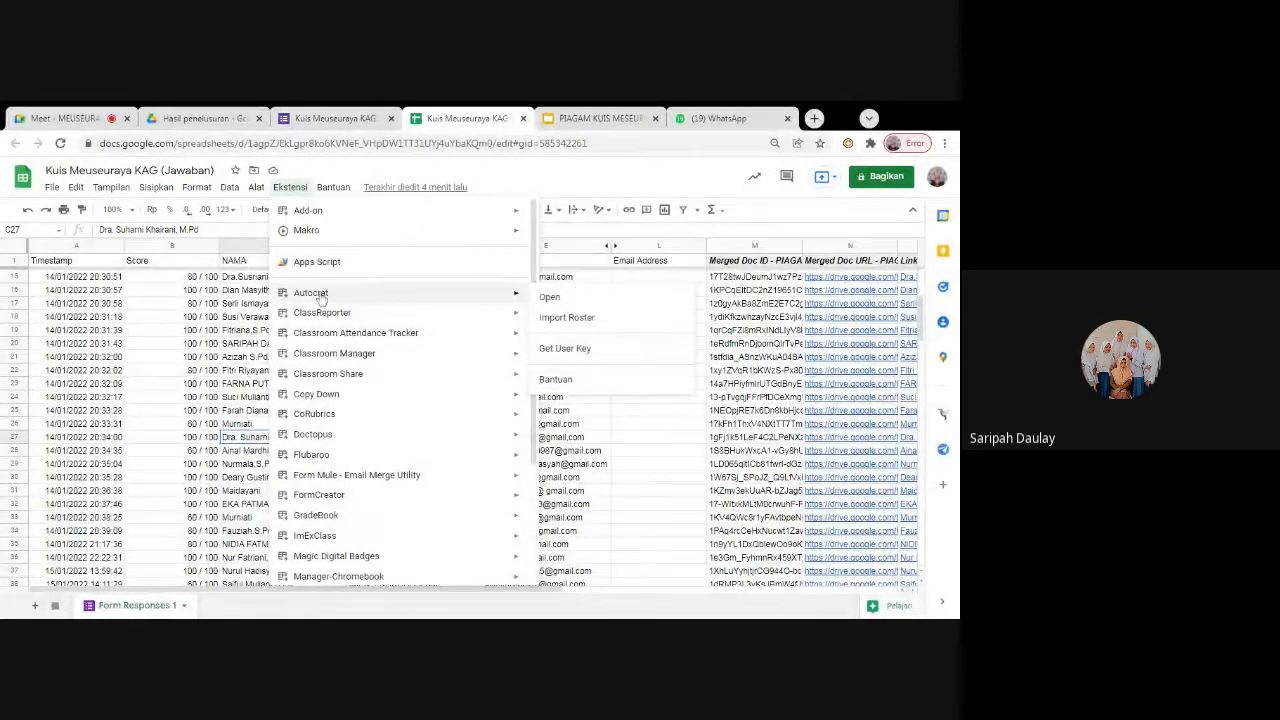
{"action": "mouse_move", "coordinate": [306, 214]}
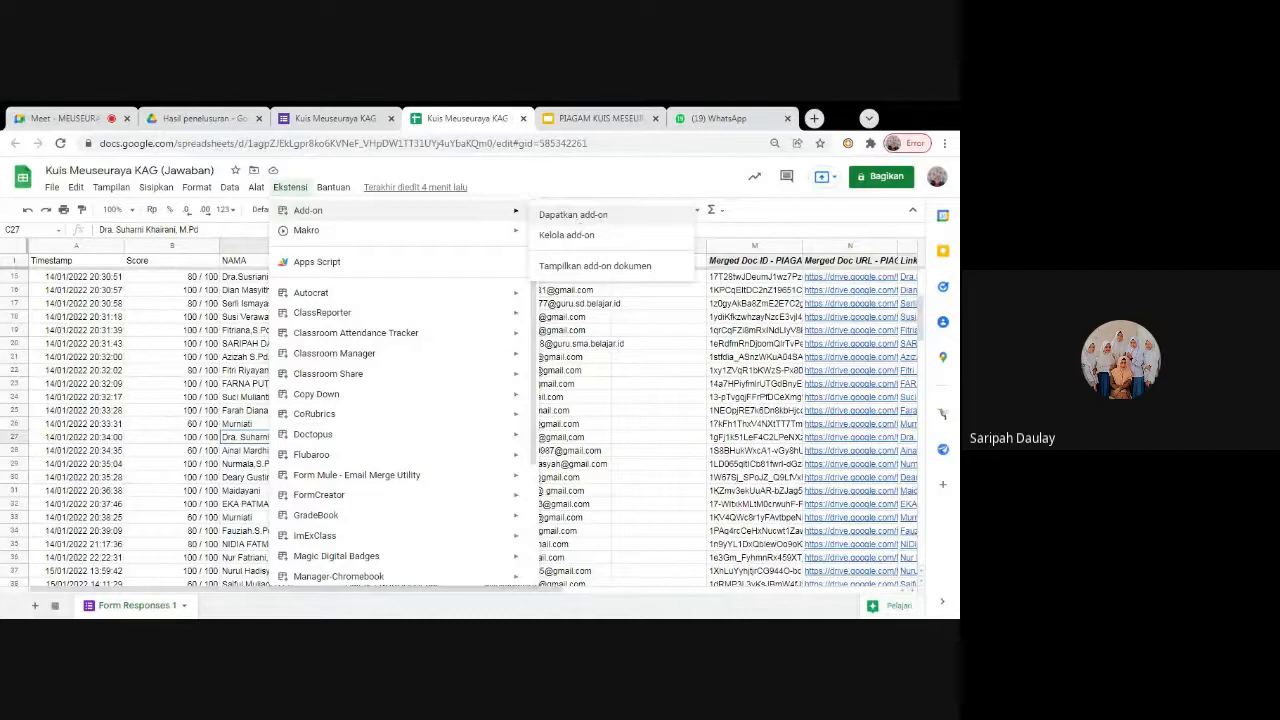
{"action": "left_click", "coordinate": [573, 224]}
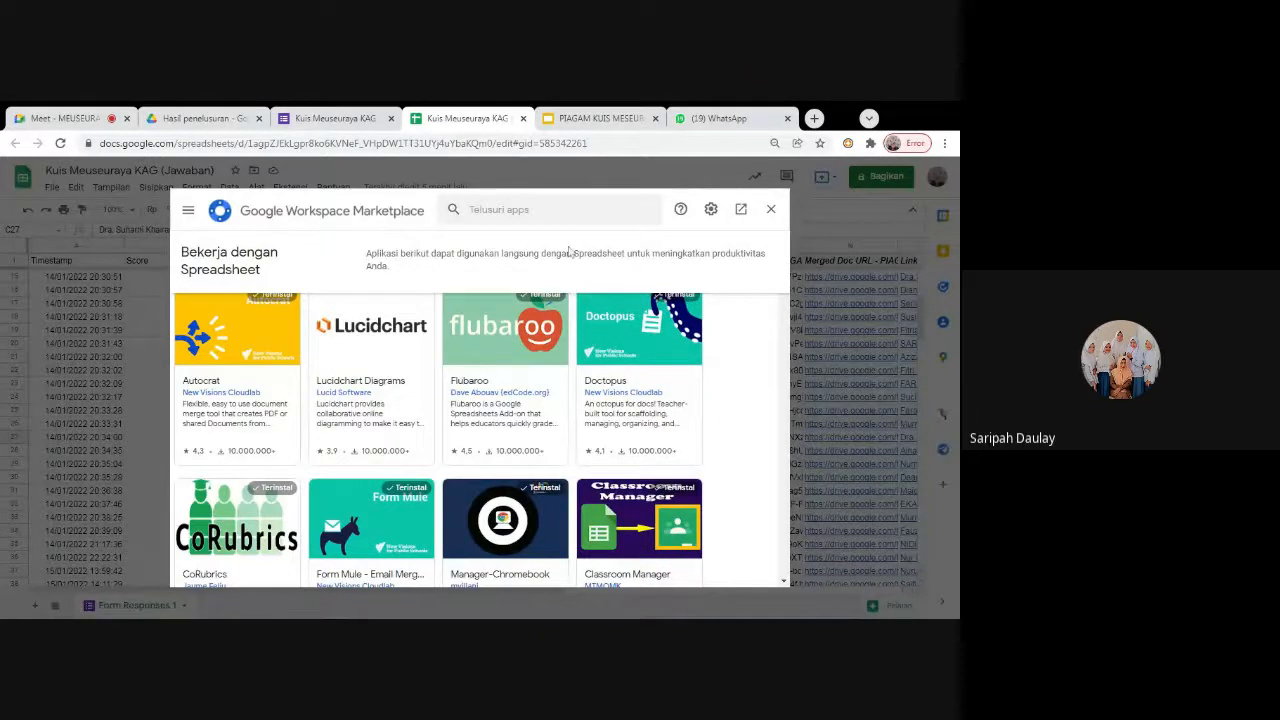
Search the Marketplace for Autocrat, and after closing it show Autocrat among the sheet's installed extensions
{"action": "left_click", "coordinate": [550, 210]}
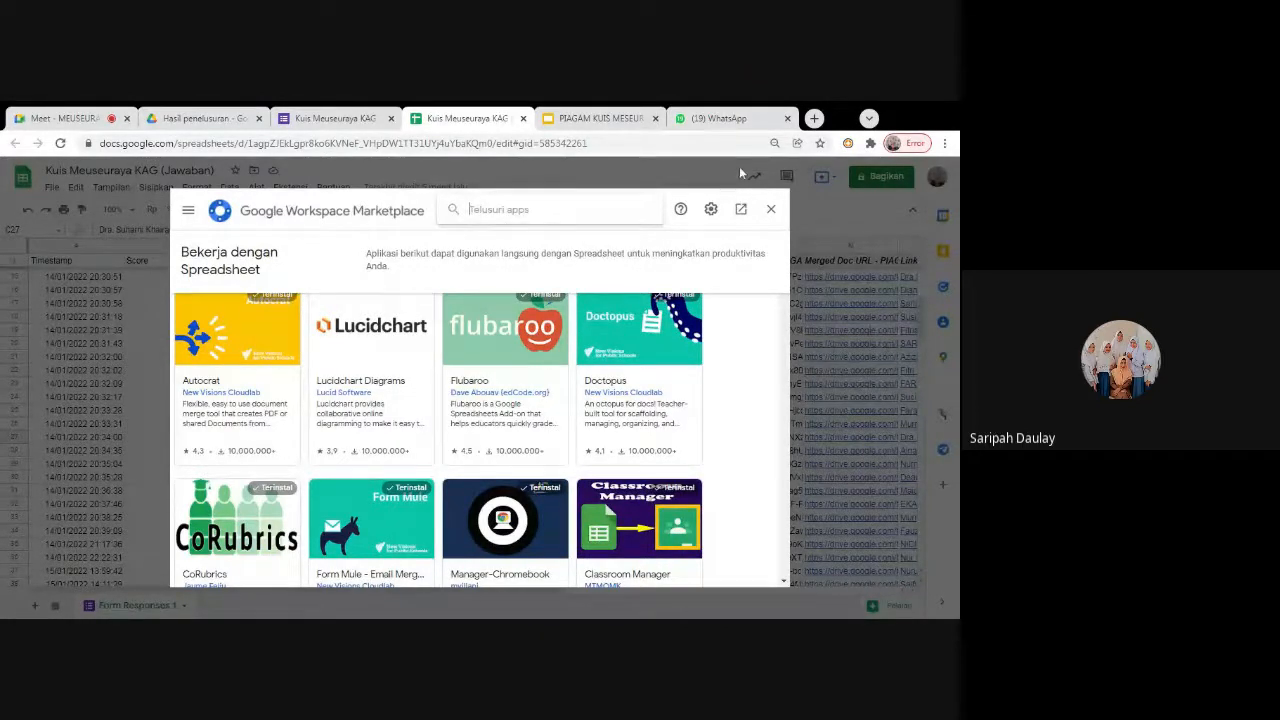
{"action": "type", "text": "auto"}
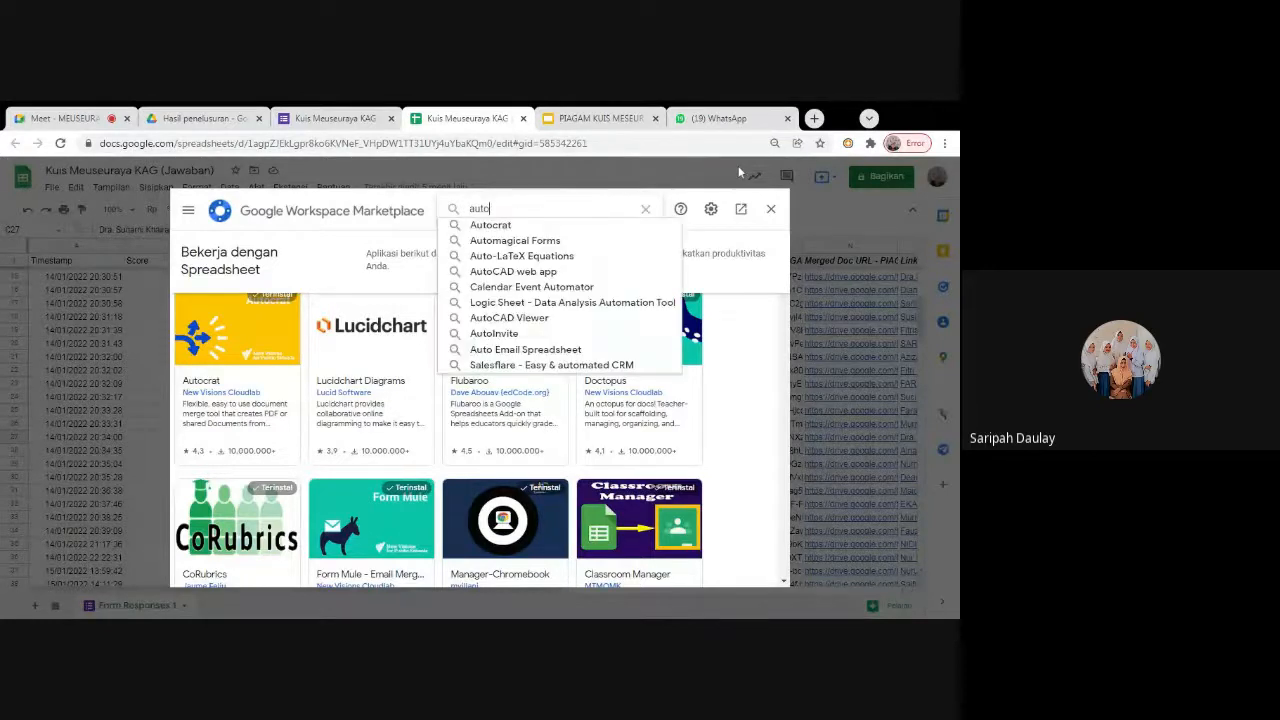
{"action": "left_click", "coordinate": [497, 228]}
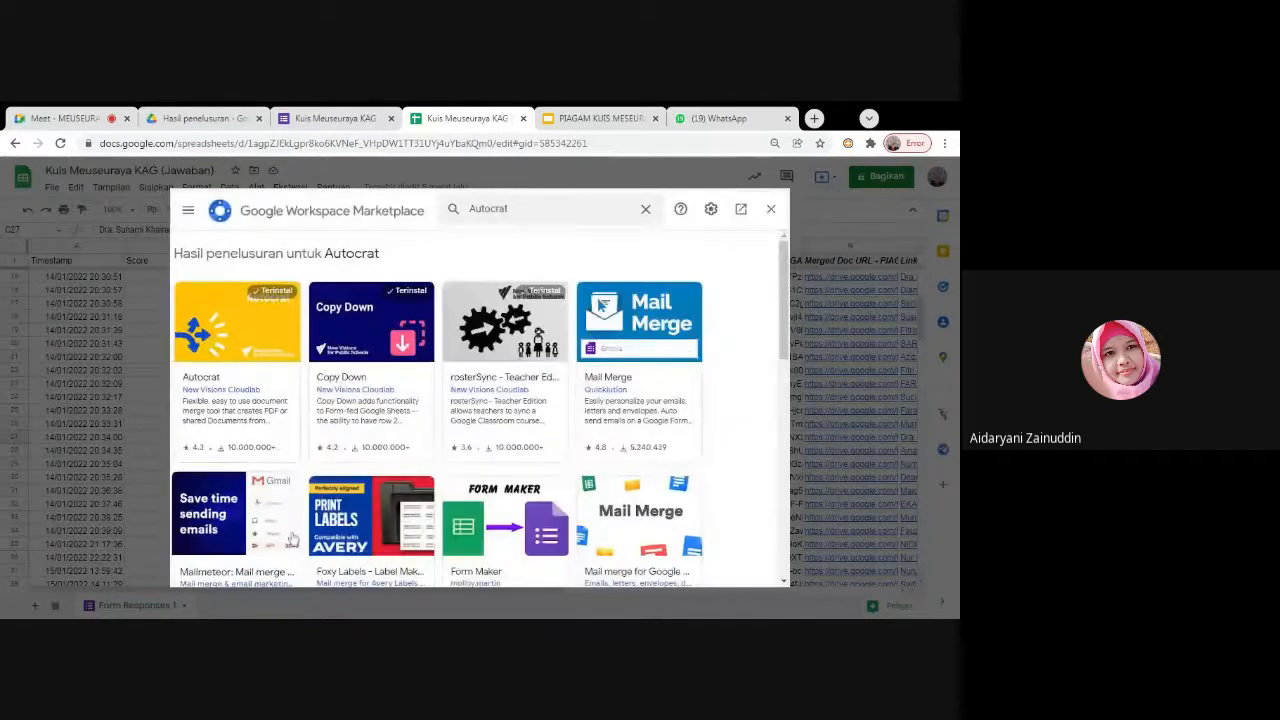
{"action": "left_click", "coordinate": [769, 209]}
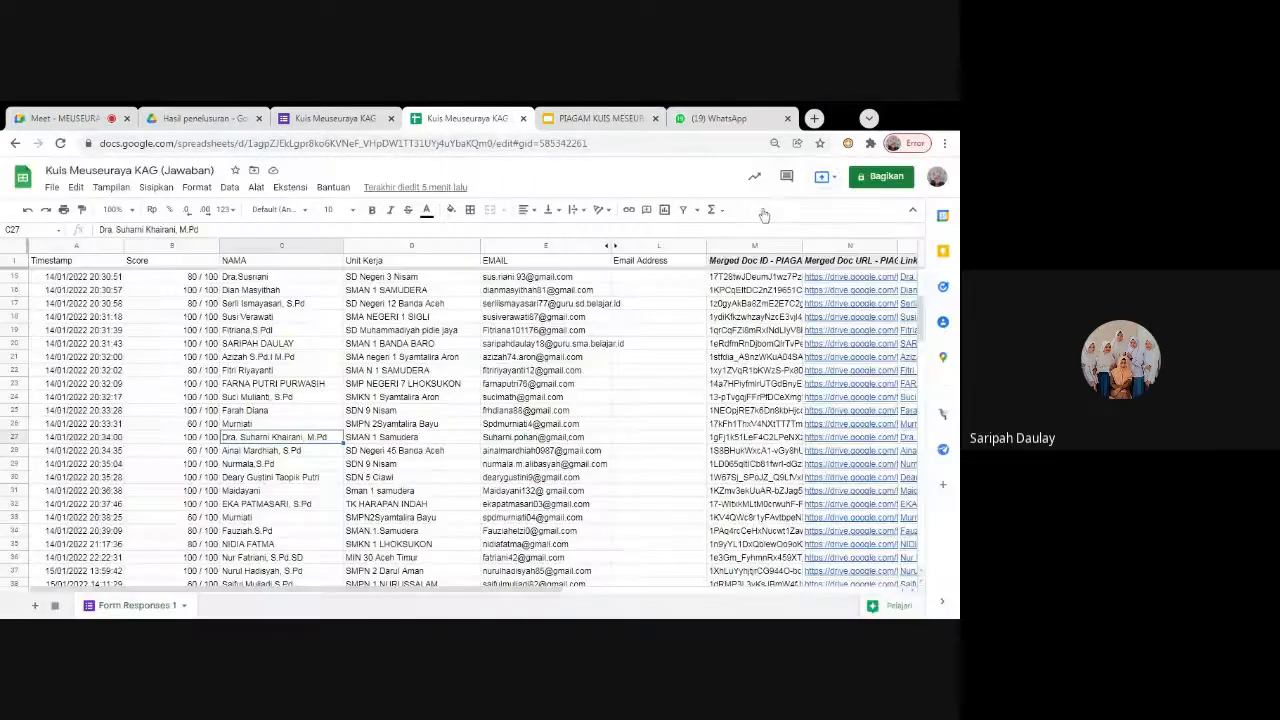
{"action": "left_click", "coordinate": [291, 189]}
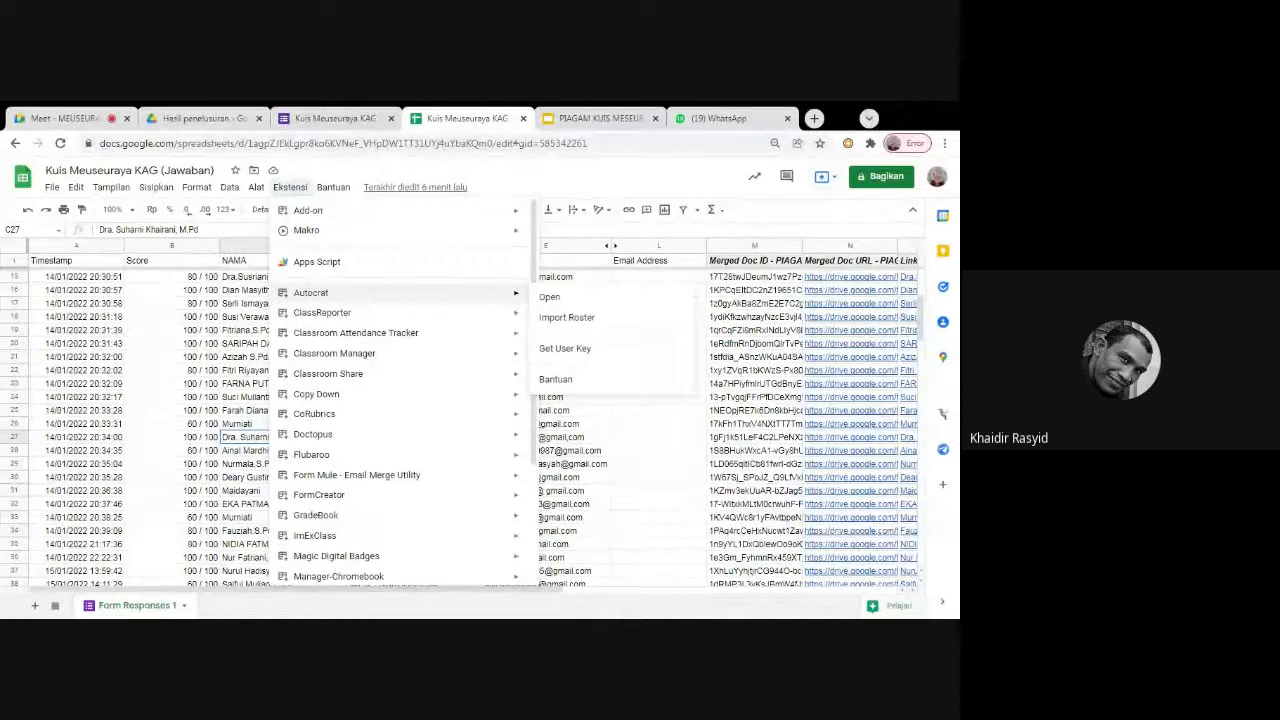
Switch to the Google Meet call, look briefly at WhatsApp Web and return to the call
{"action": "left_click", "coordinate": [73, 120]}
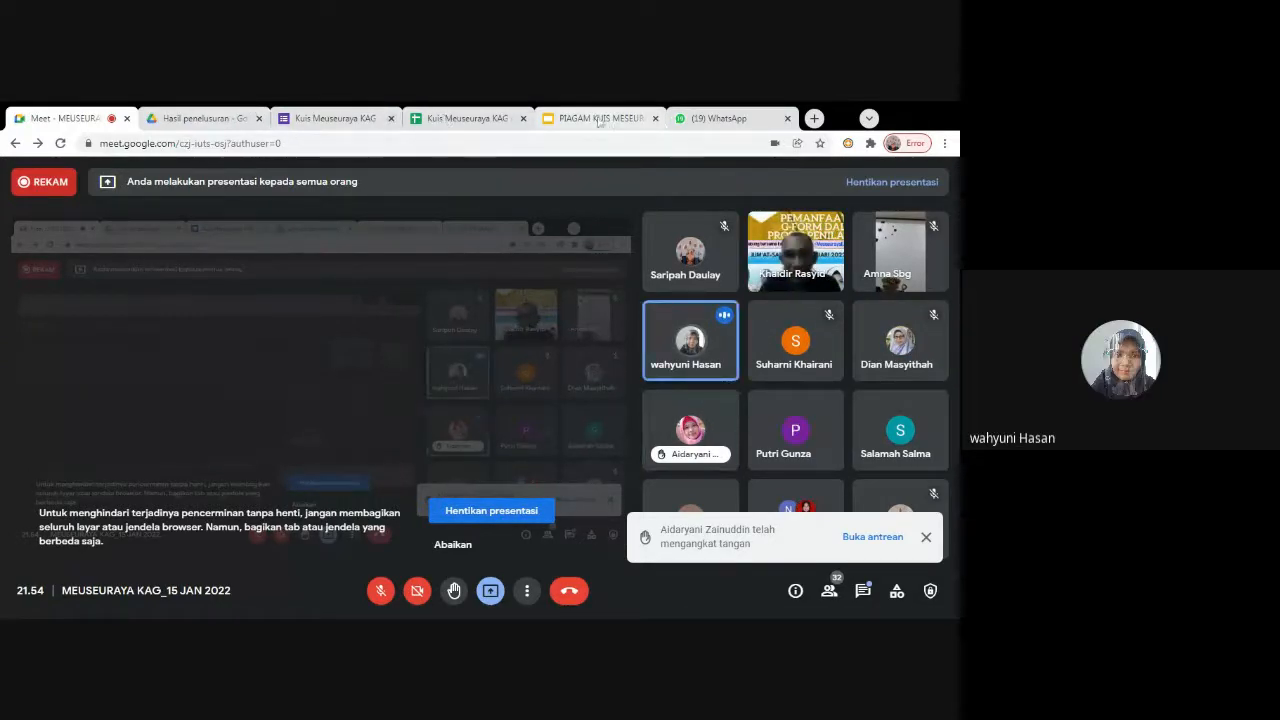
{"action": "left_click", "coordinate": [689, 122]}
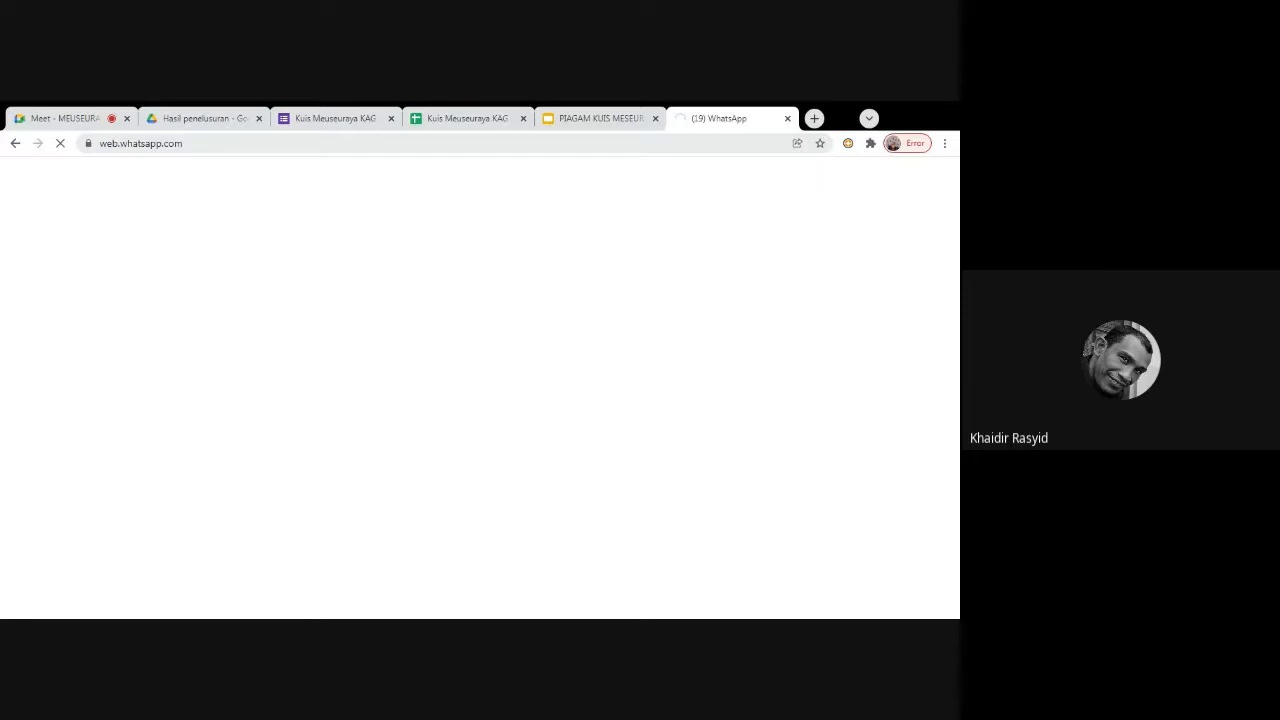
{"action": "left_click", "coordinate": [62, 120]}
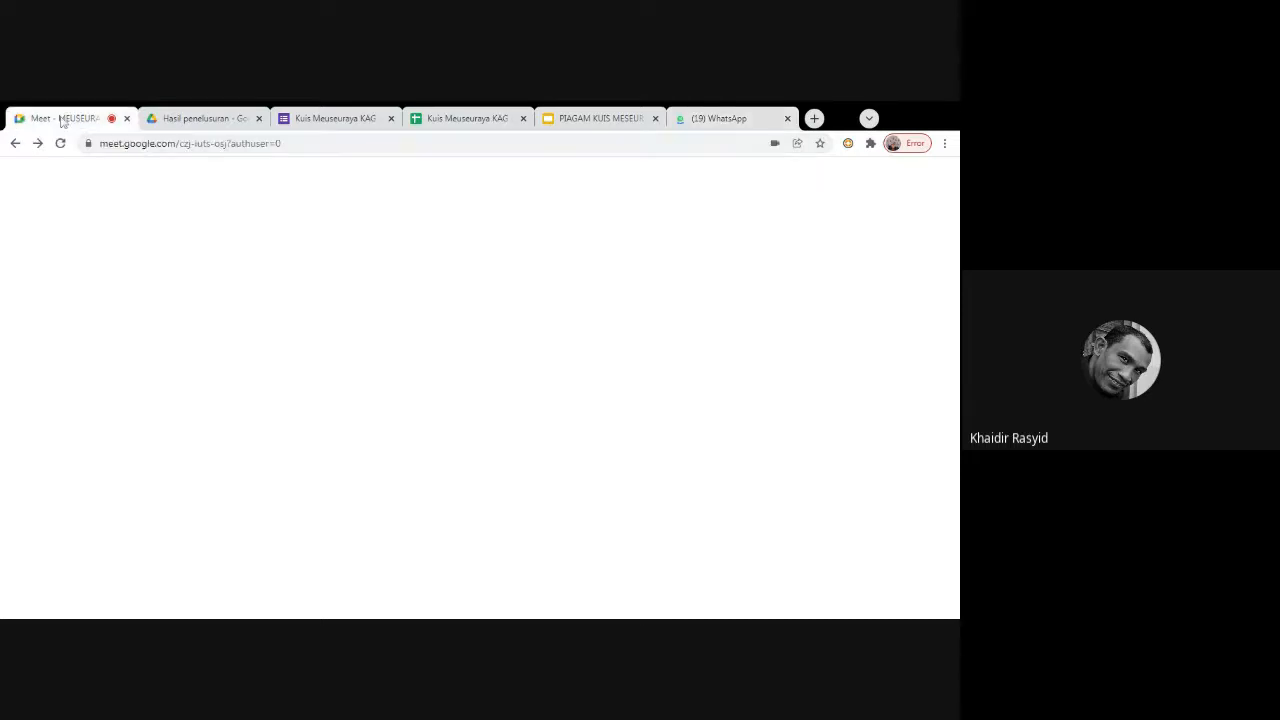